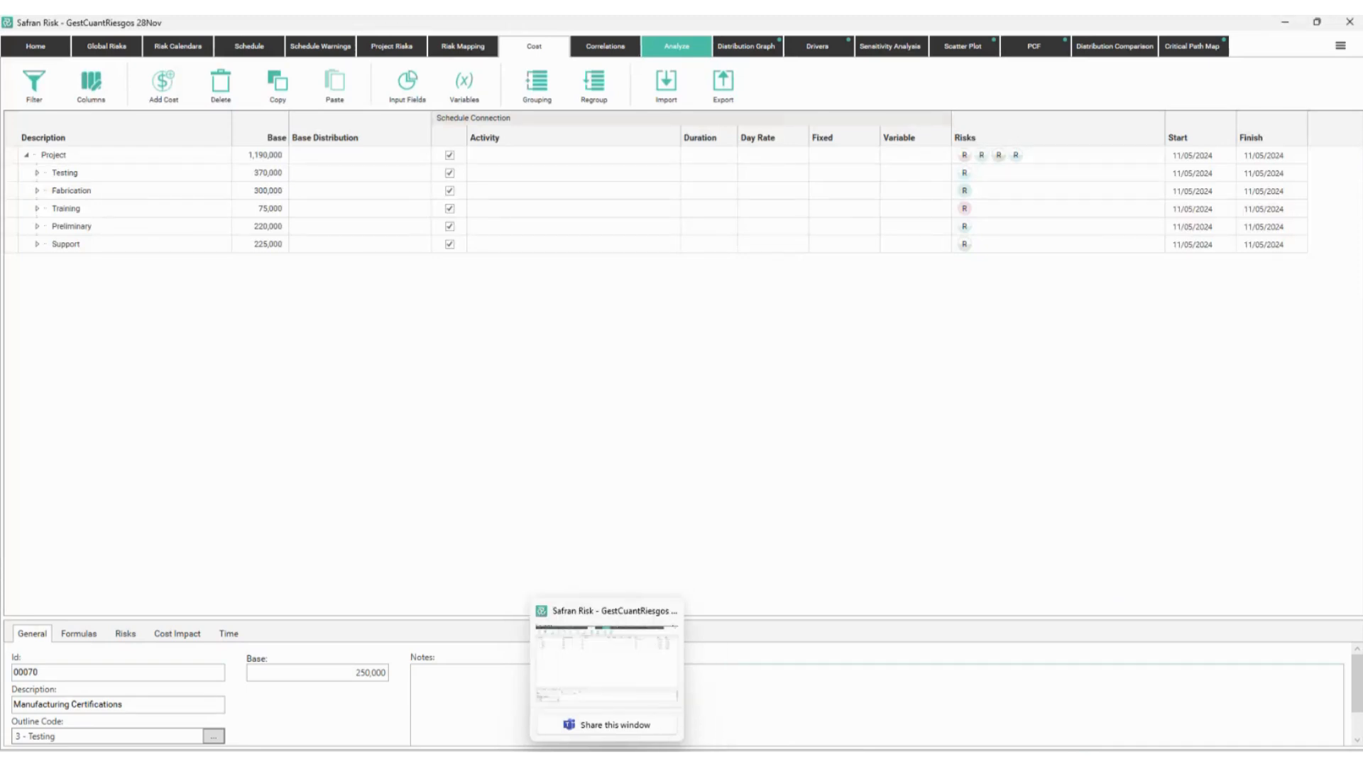
- Expand the Testing, Fabrication, Training, Preliminary and Support groups in the project's cost breakdown
click(633, 717)
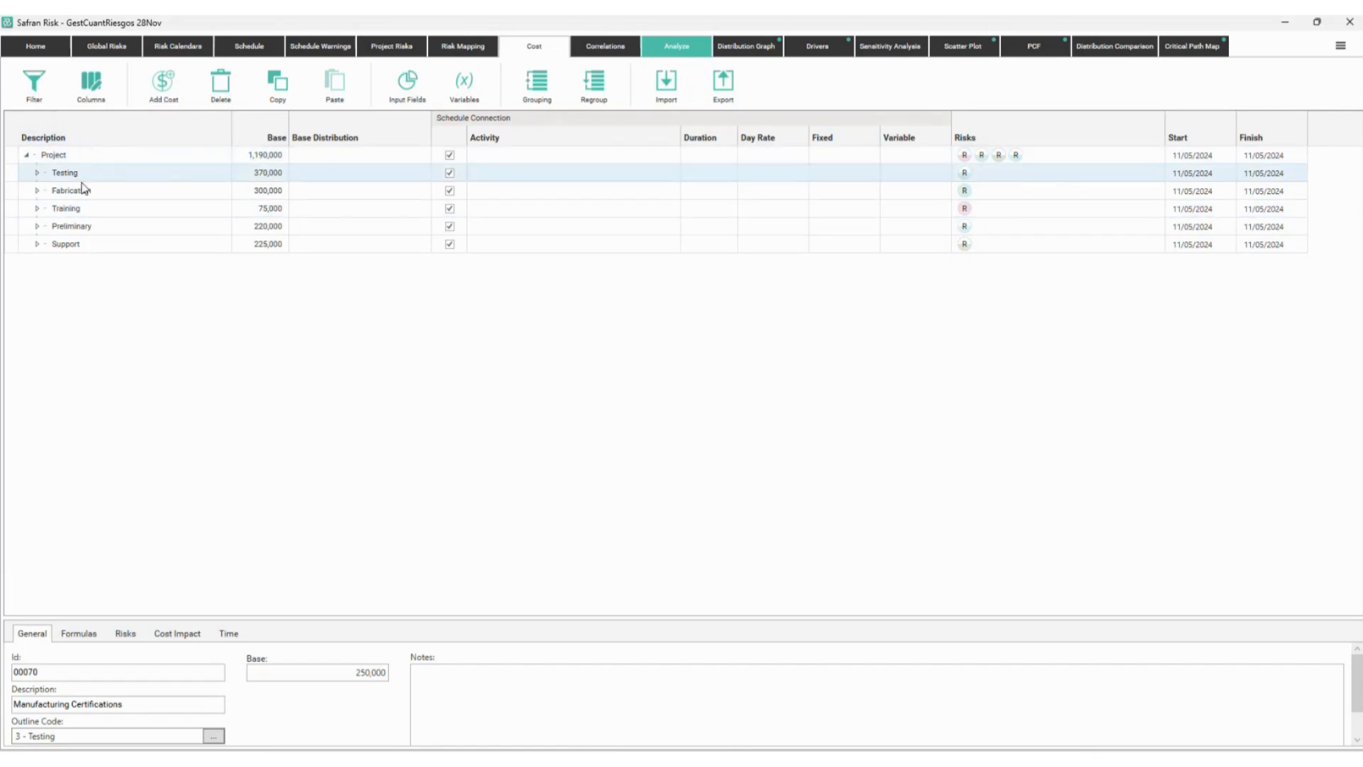
click(36, 172)
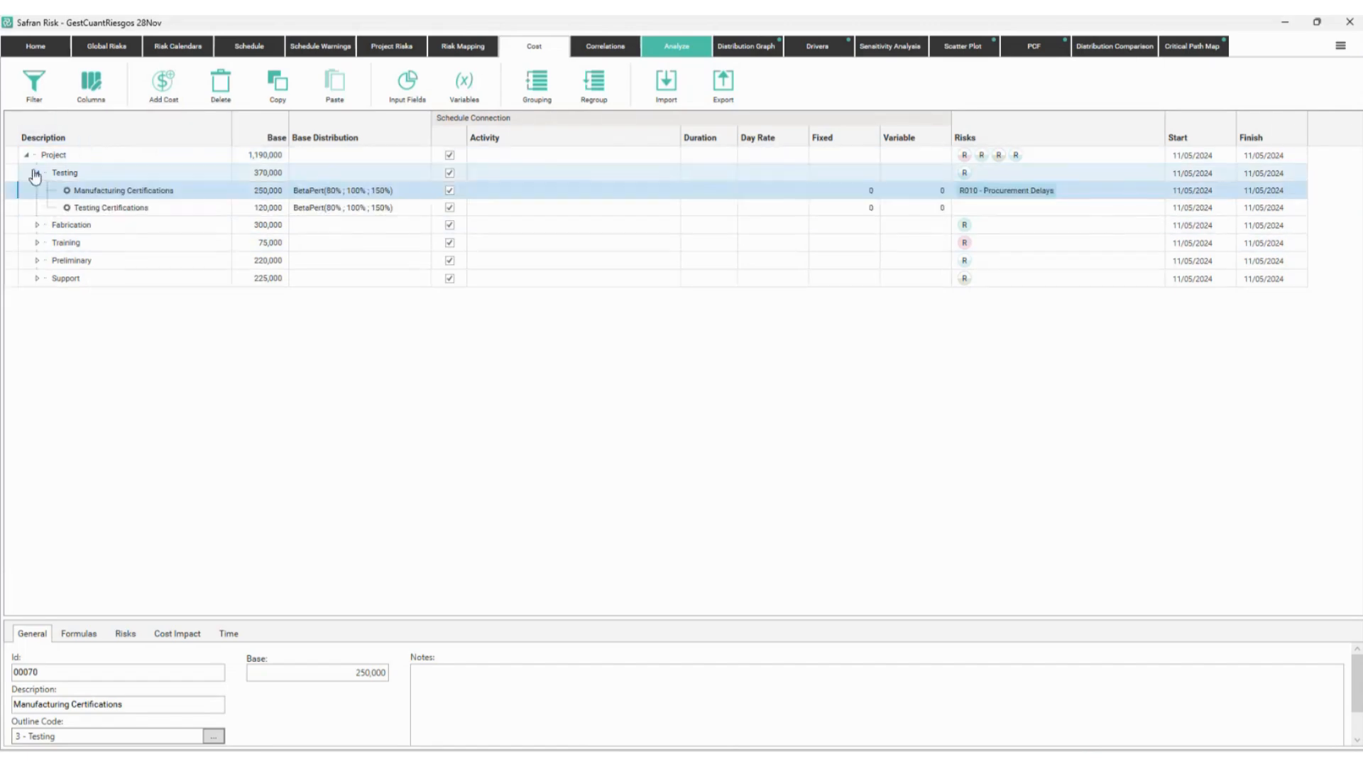
click(37, 224)
click(37, 260)
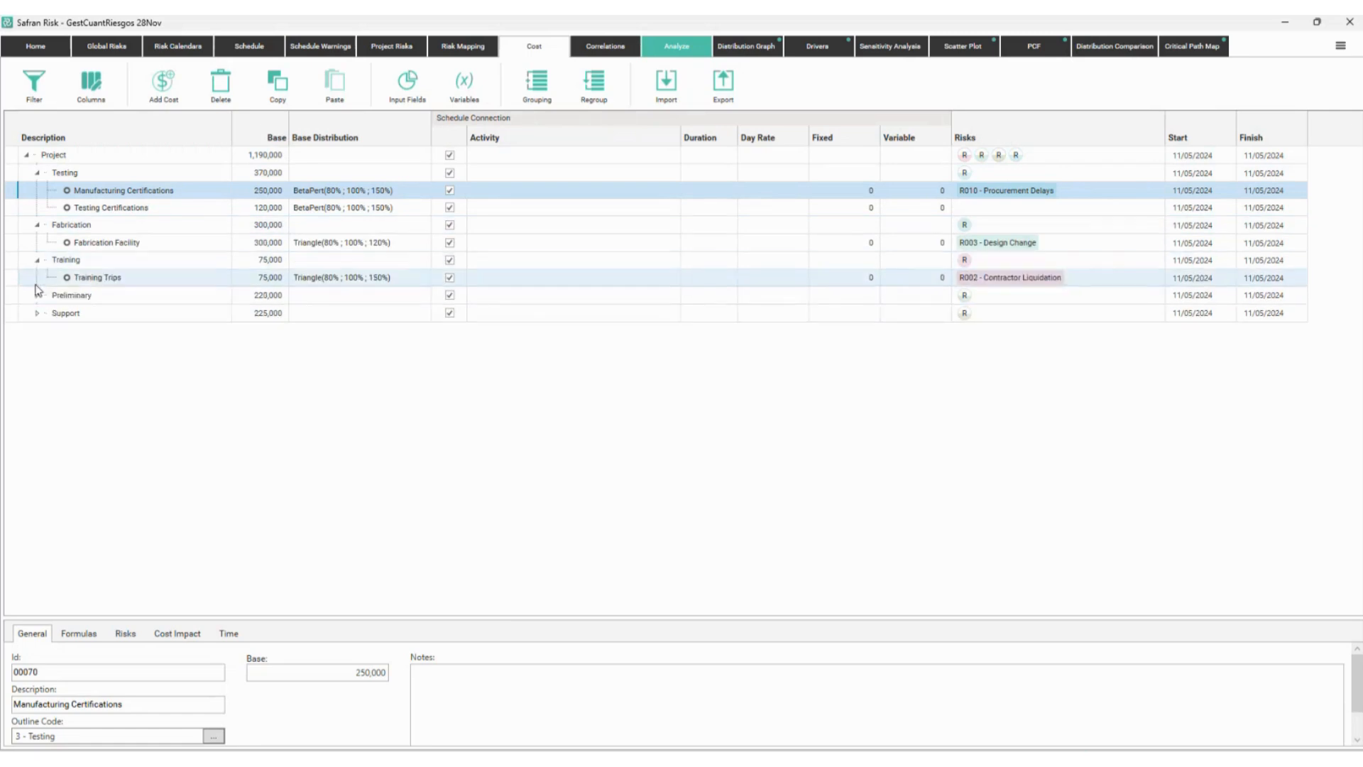
click(37, 295)
click(36, 364)
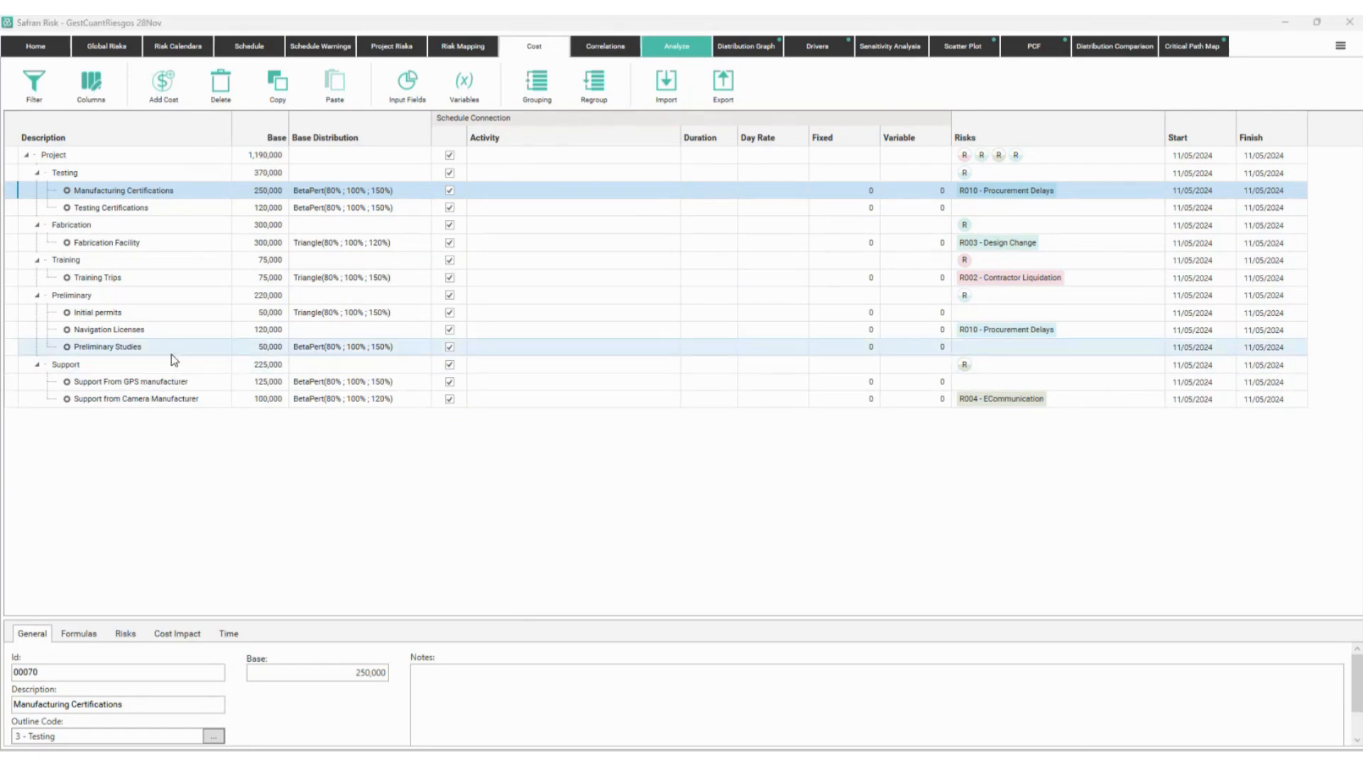
click(206, 444)
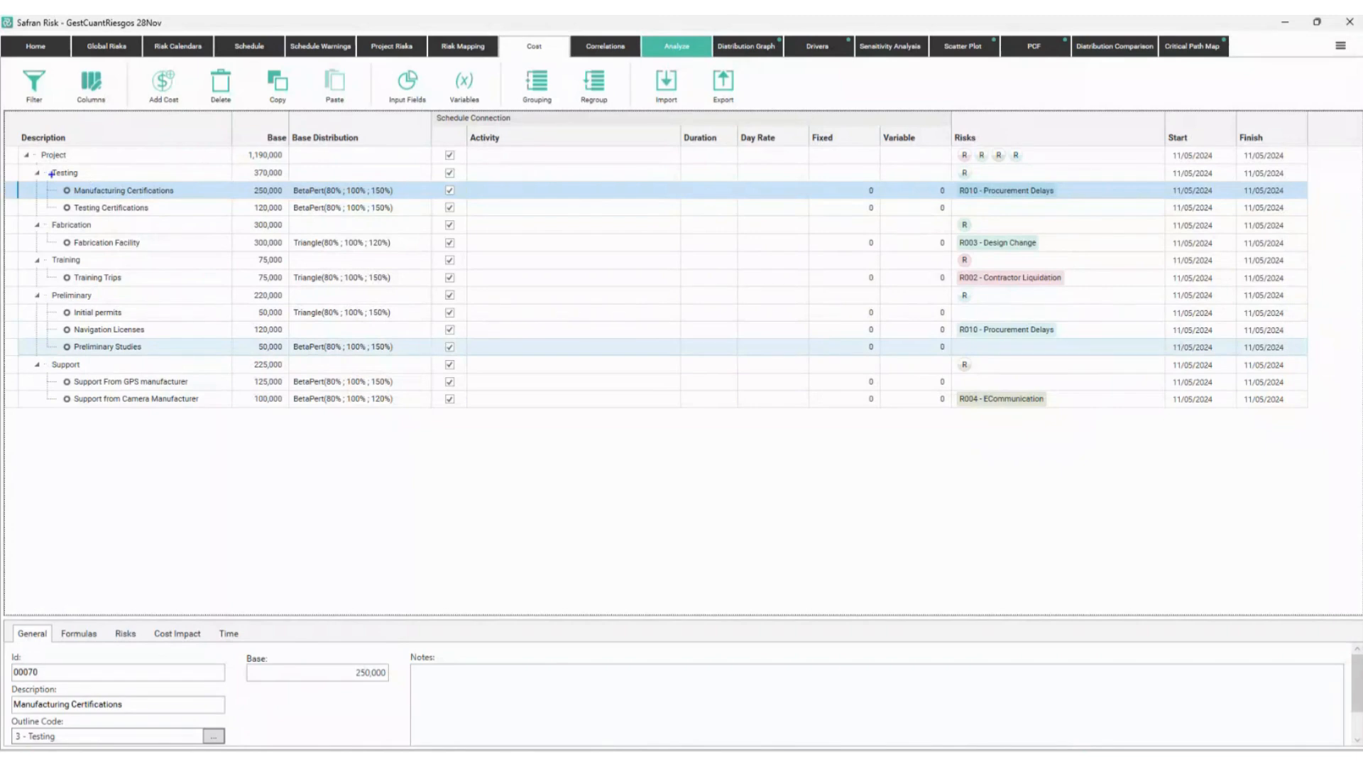
- Highlight the Testing group's rows and its items' base costs with temporary on-screen annotations, clearing them when done
mouse_move(29, 169)
mouse_down()
mouse_move(86, 191)
mouse_move(632, 258)
mouse_move(1110, 270)
mouse_move(1323, 220)
mouse_up()
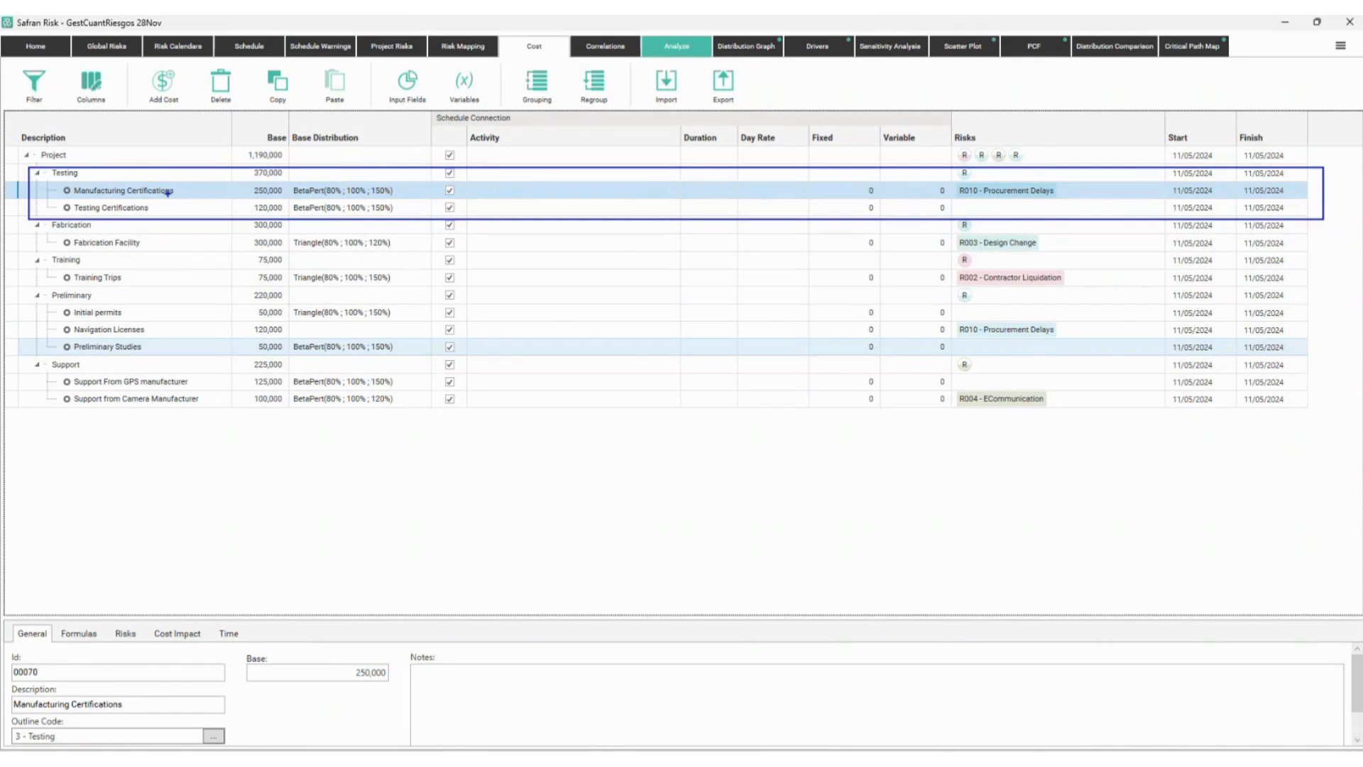
drag(179, 194, 206, 179)
key(Escape)
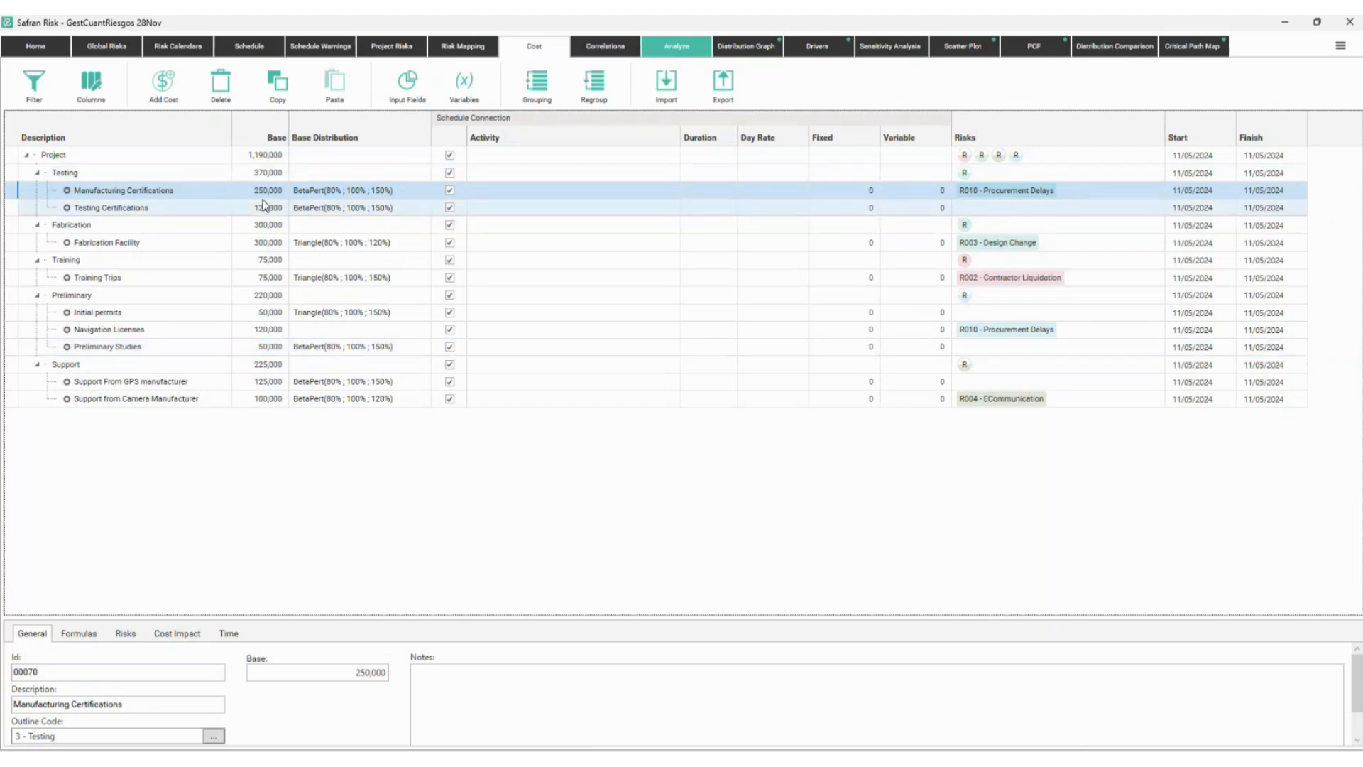
key(ctrl+2)
mouse_move(242, 180)
mouse_down()
mouse_move(287, 218)
mouse_move(225, 168)
mouse_move(233, 192)
mouse_up()
key(Escape)
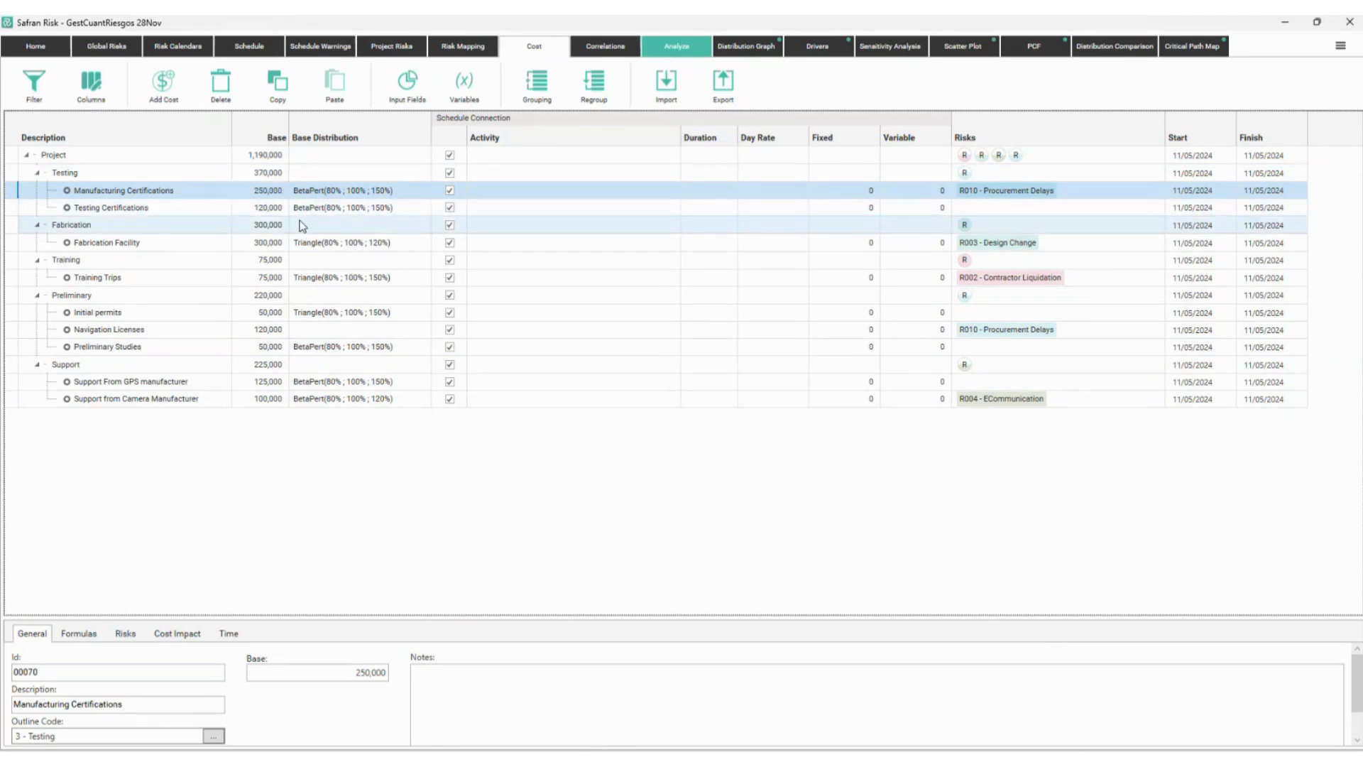
- Box the base distributions of Manufacturing Certifications and Testing Certifications as a temporary on-screen annotation, and clear it
key(ctrl+2)
drag(283, 182, 411, 220)
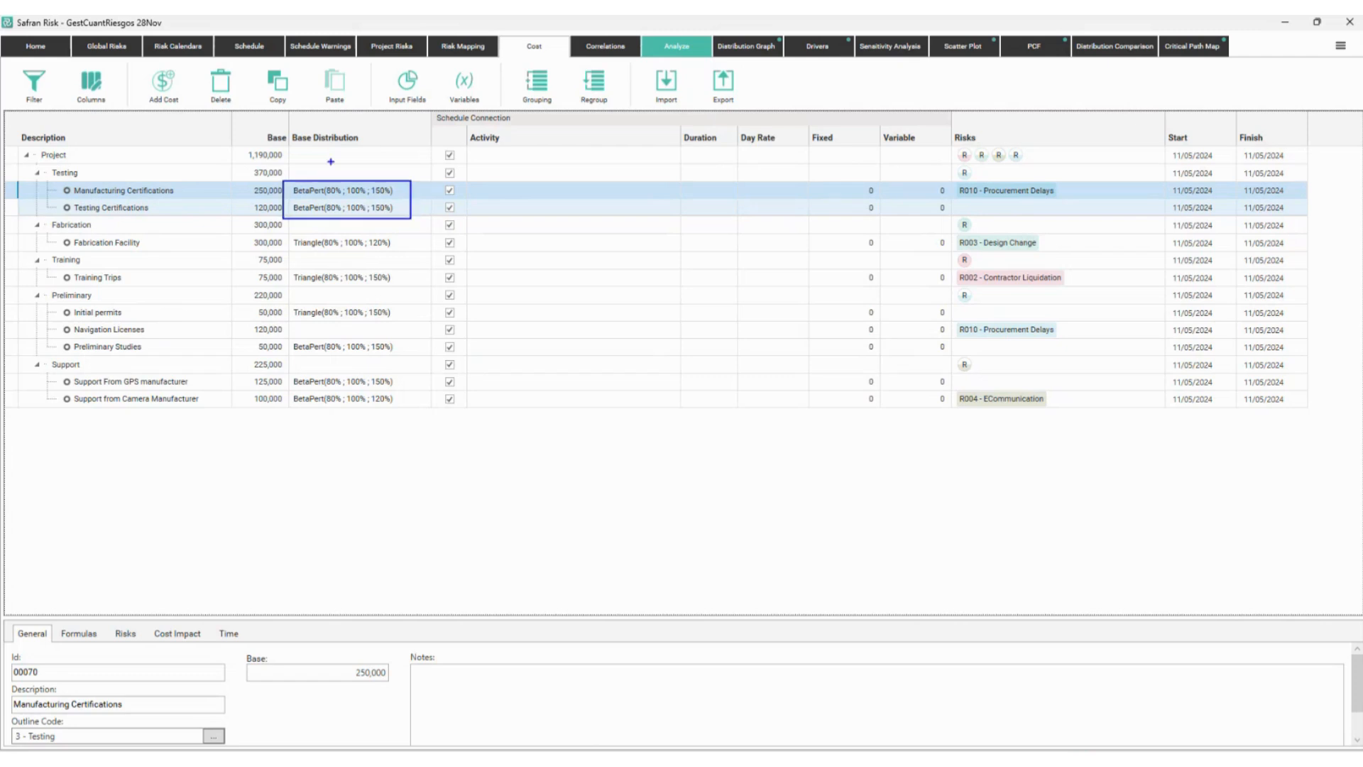
mouse_move(385, 156)
mouse_down()
mouse_move(377, 179)
mouse_move(369, 164)
mouse_up()
key(Escape)
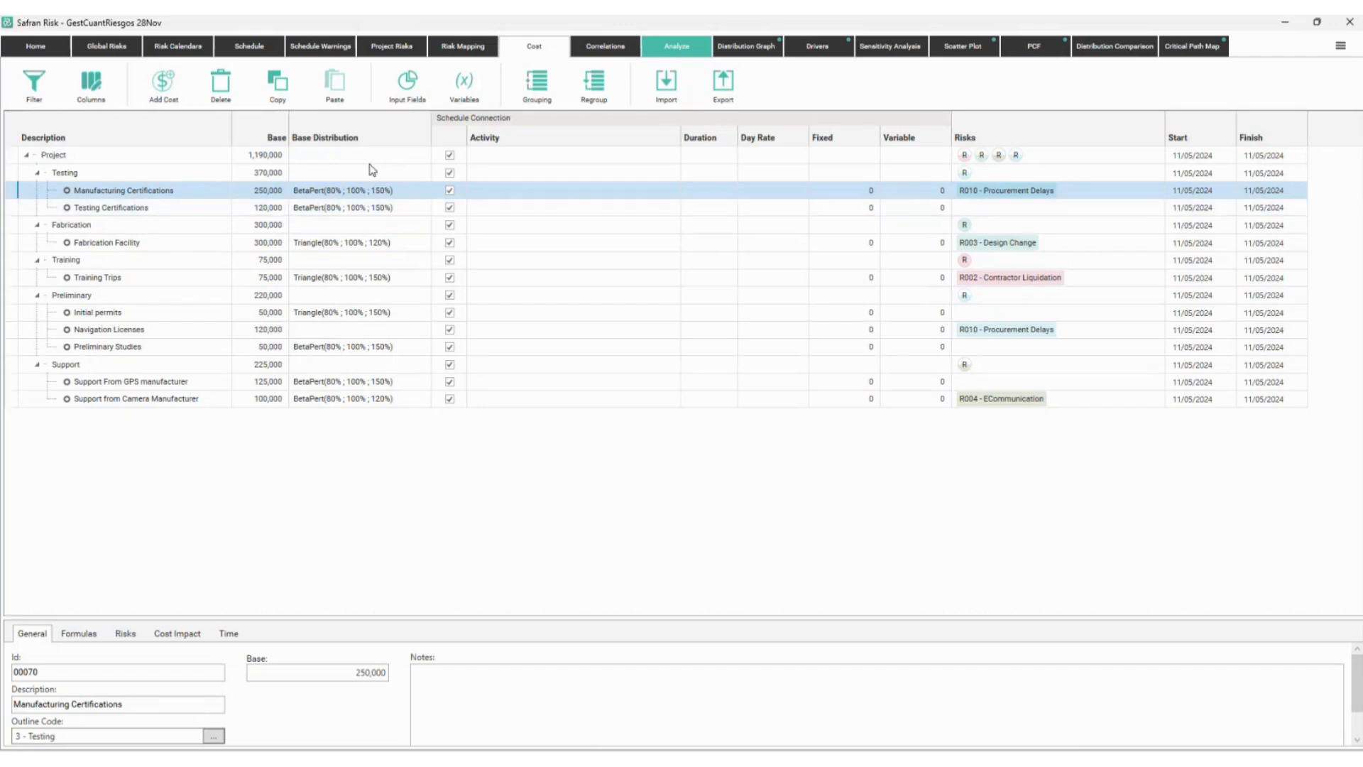
- Open the base distribution settings of Manufacturing Certifications and annotate the distribution type and the chart's lower and upper limits
click(383, 197)
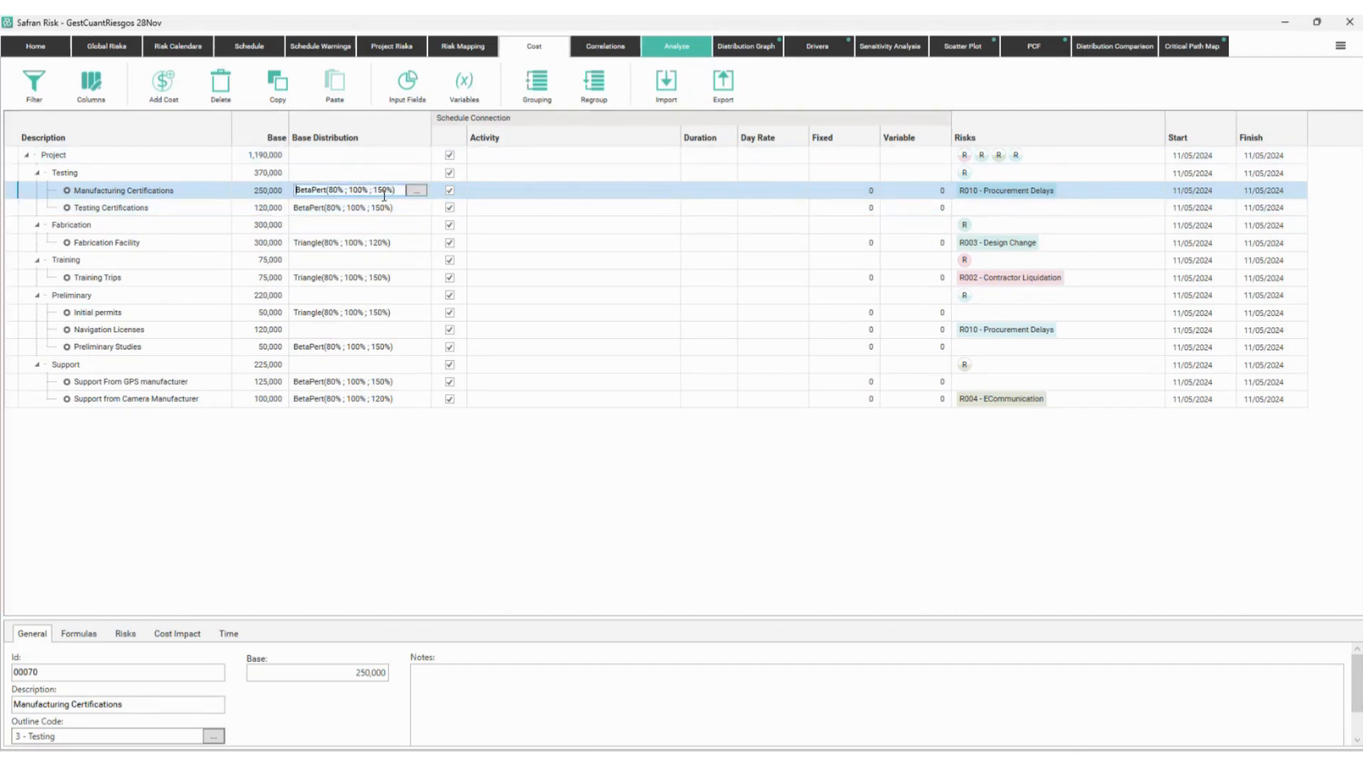
click(417, 190)
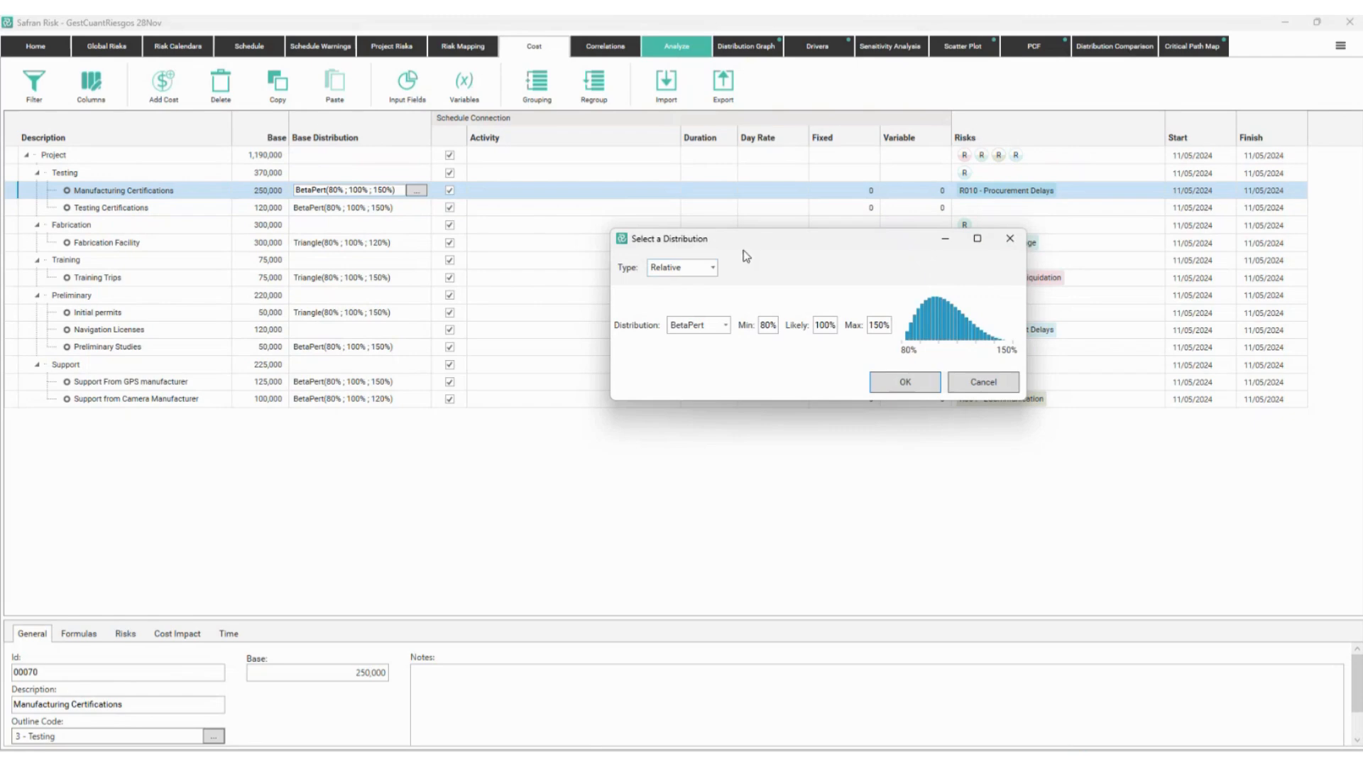
drag(744, 251, 604, 200)
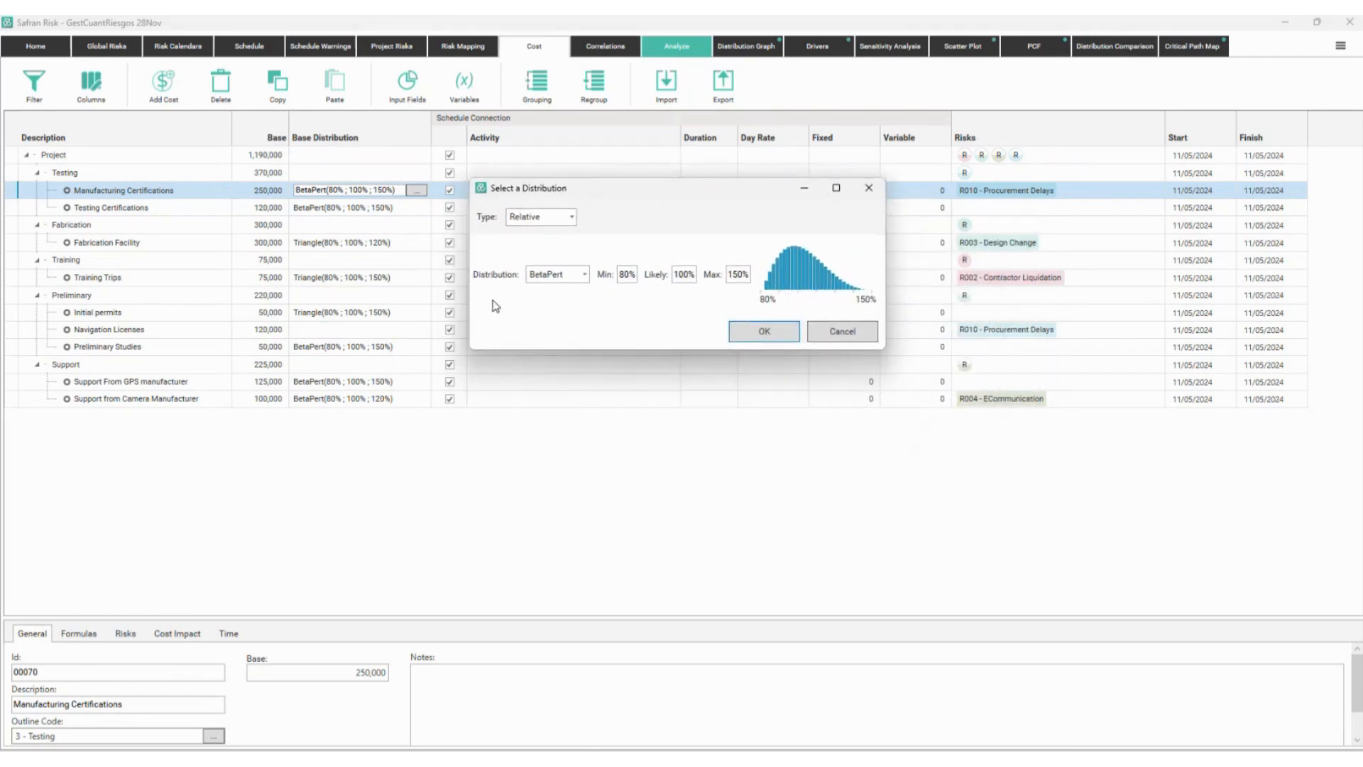
key(ctrl+2)
drag(467, 260, 597, 287)
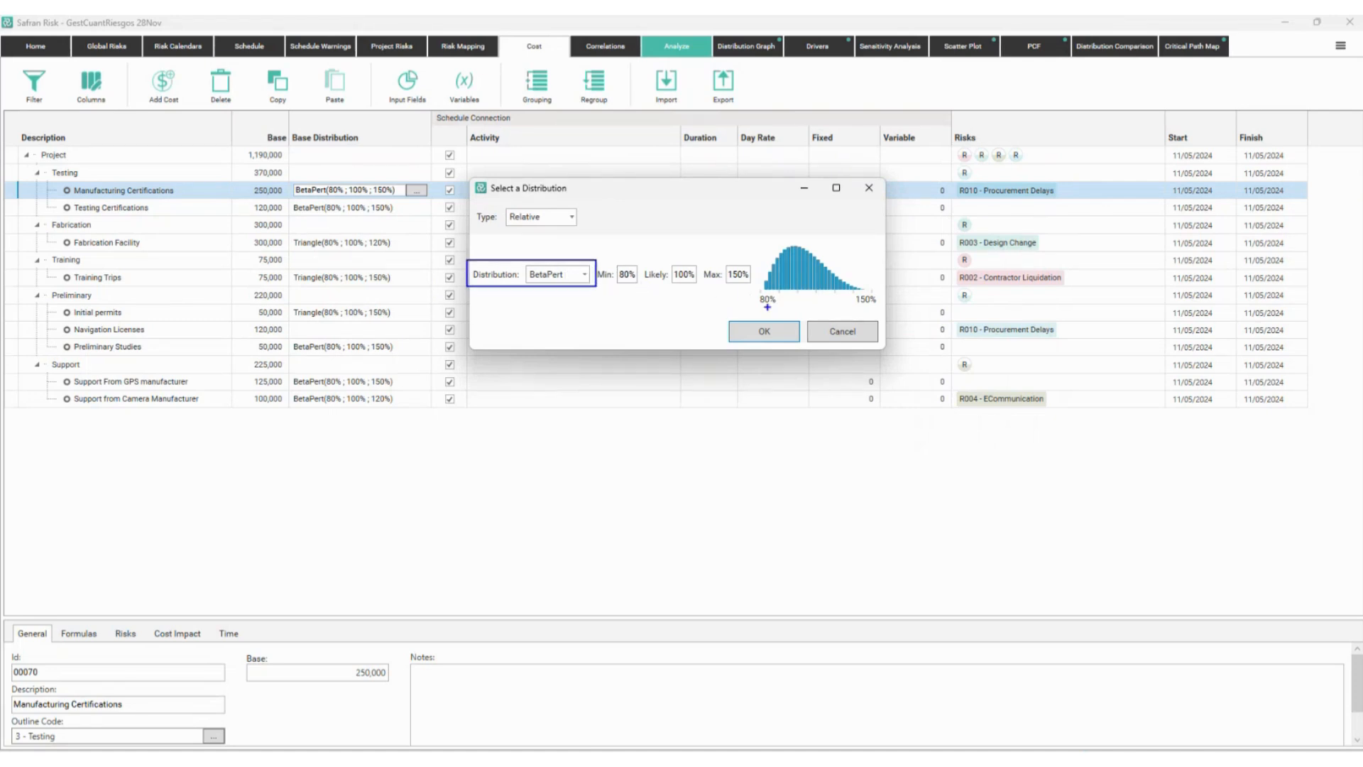
mouse_move(758, 291)
mouse_down()
mouse_move(786, 310)
mouse_move(767, 289)
mouse_move(864, 310)
mouse_move(849, 285)
mouse_up()
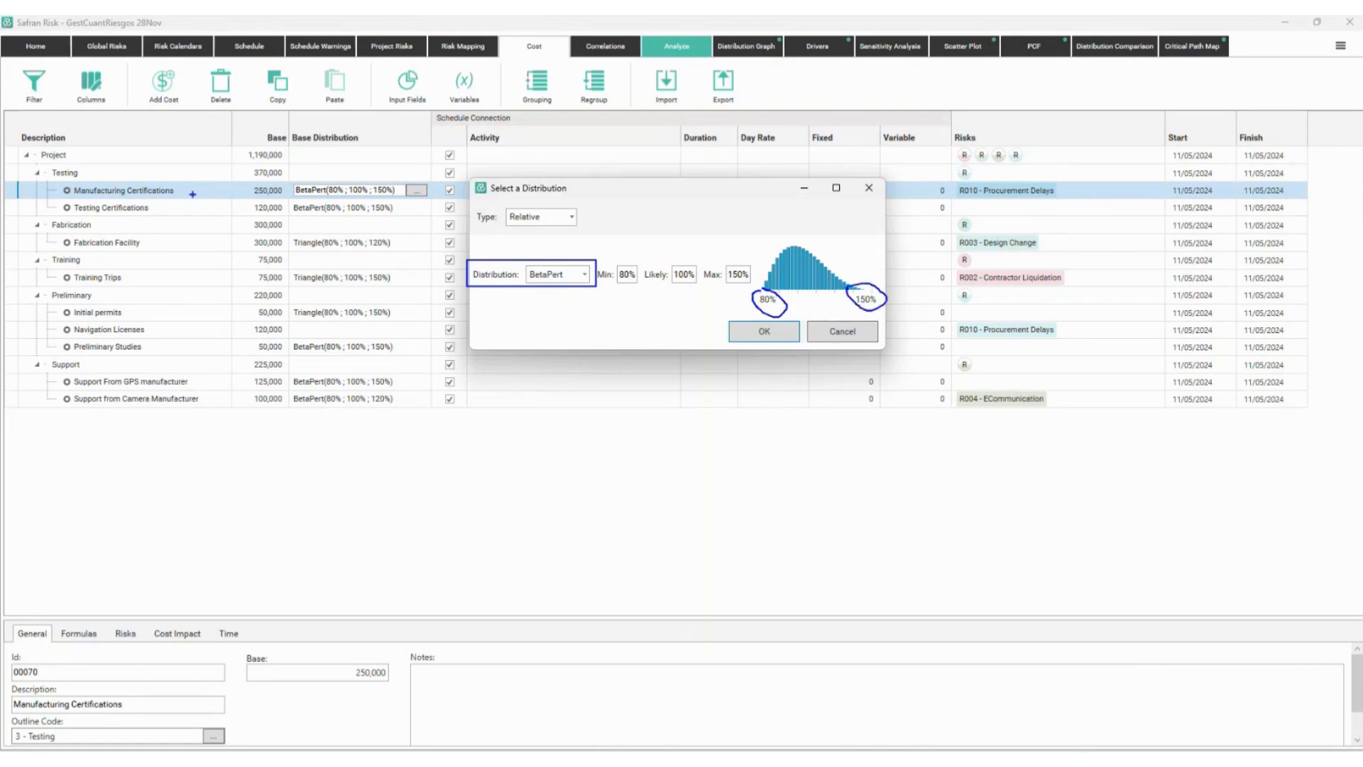
- Annotate the Manufacturing Certifications base cost as 250,000 in the empty area, with arrows leading to 170K and 325,000
mouse_move(230, 182)
mouse_down()
mouse_move(291, 198)
mouse_move(707, 423)
mouse_up()
click(680, 446)
text(250,0)
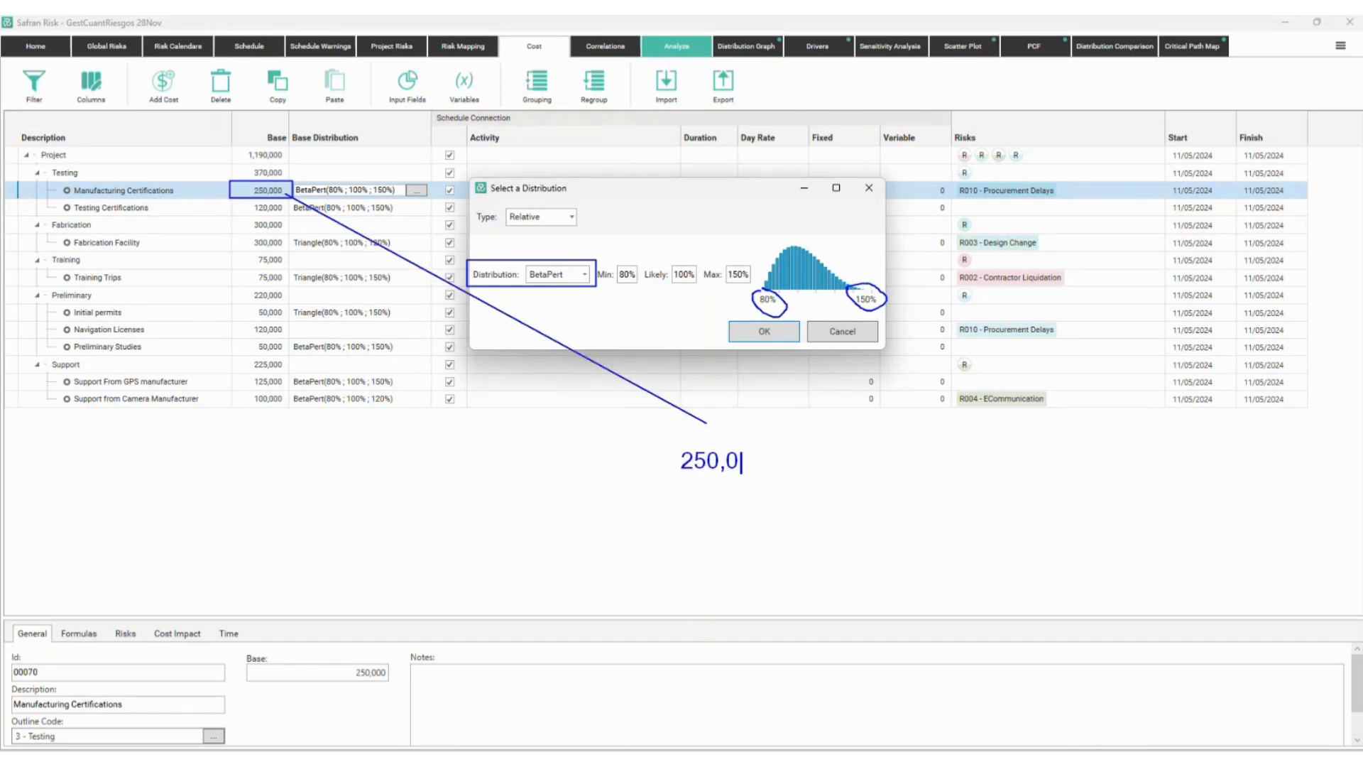
text(00)
click(668, 477)
drag(668, 475, 632, 510)
click(577, 524)
text(170K)
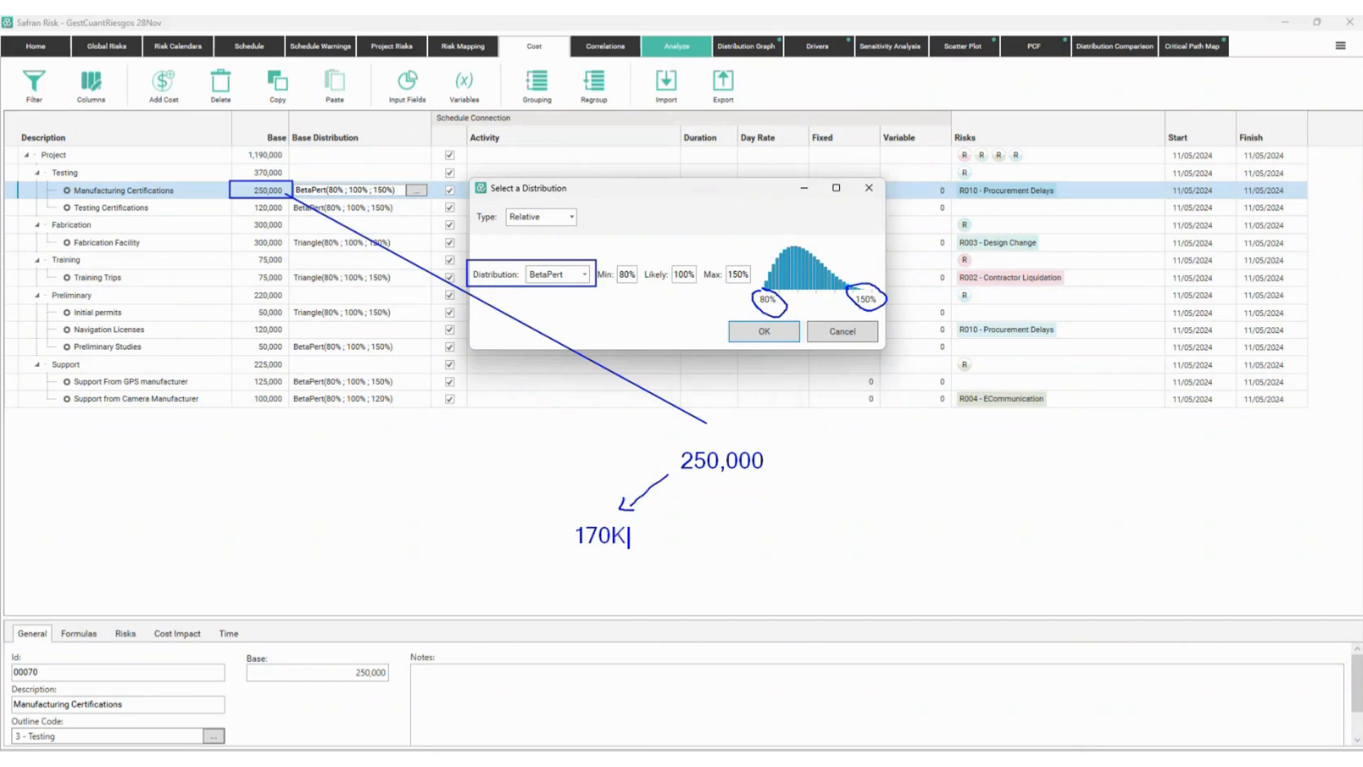
mouse_move(774, 476)
mouse_down()
mouse_move(825, 508)
mouse_move(818, 519)
mouse_up()
click(852, 529)
text(325,000)
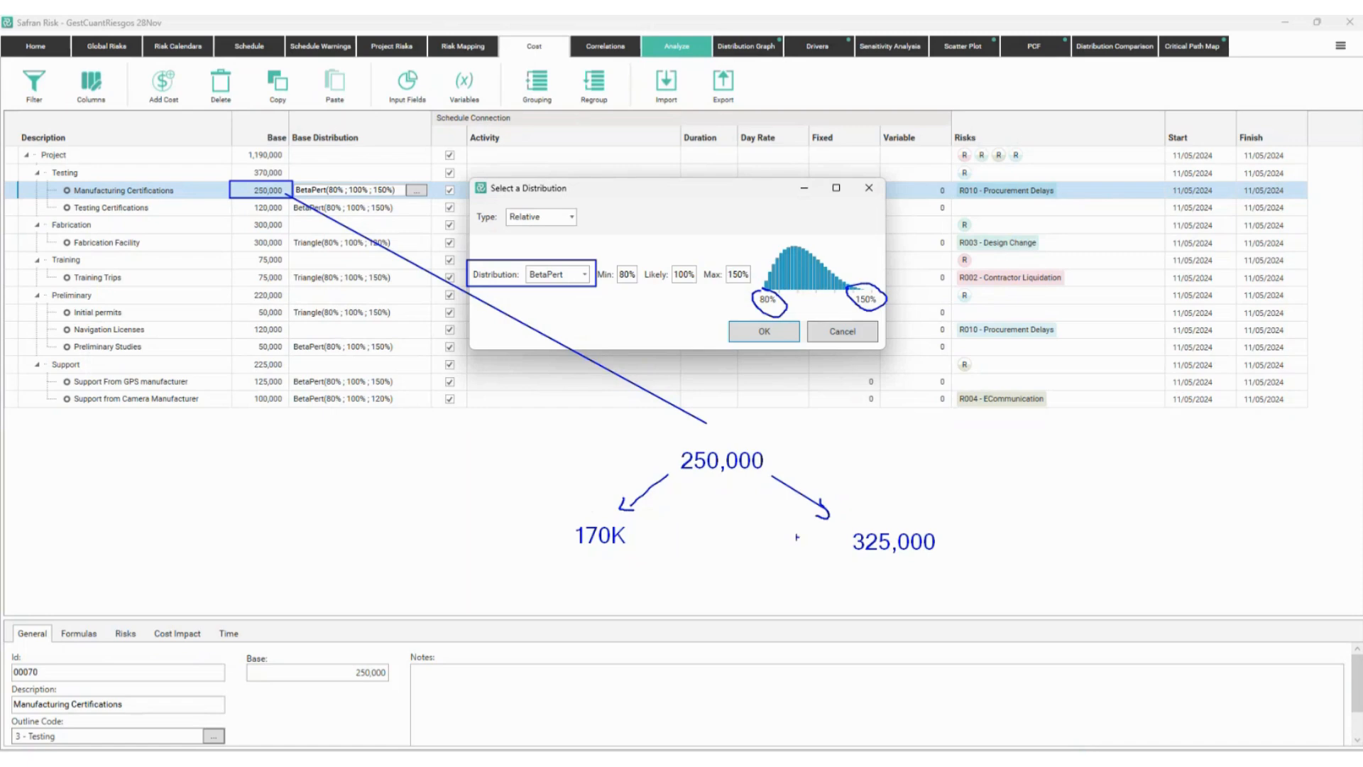
- Sketch a distribution curve with a baseline and sample marks between the 170K and 325,000 labels, and erase all annotations
drag(603, 561, 862, 561)
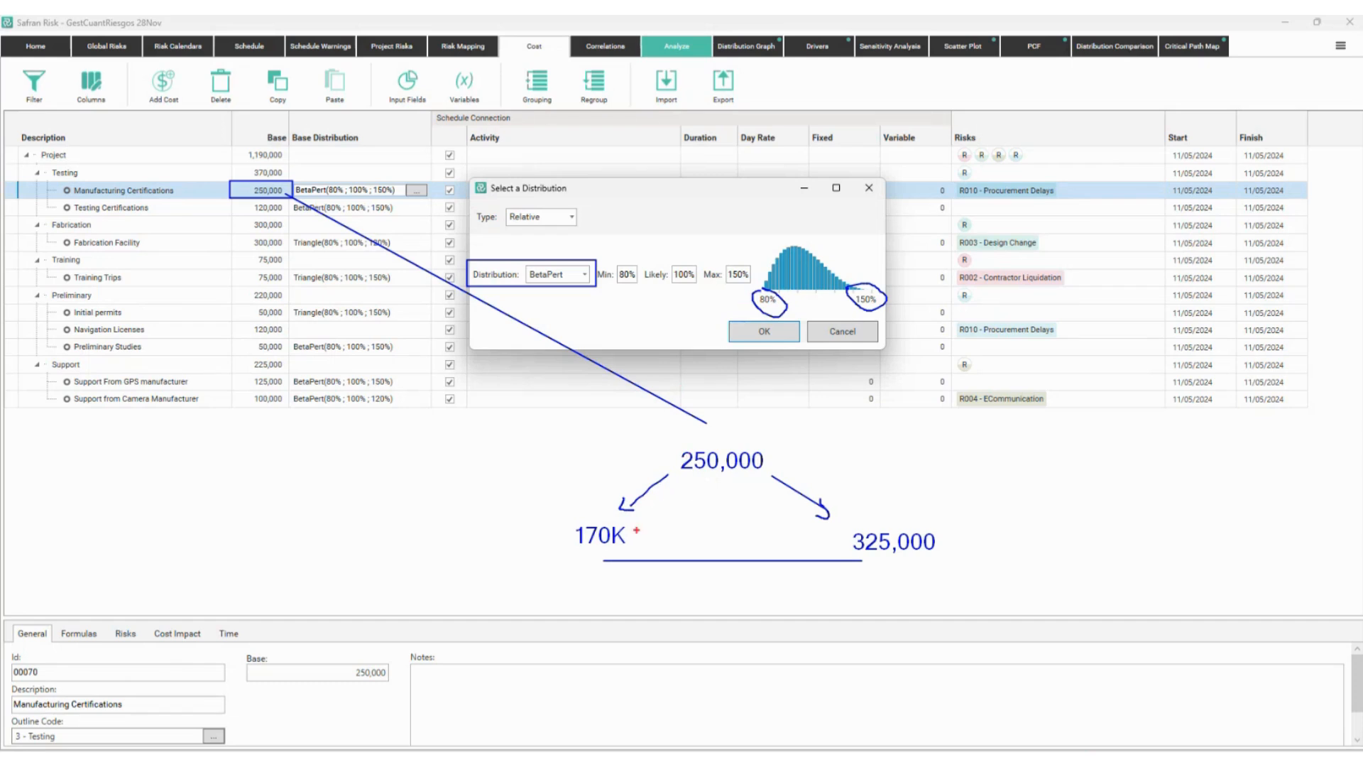
mouse_move(590, 557)
mouse_down()
mouse_move(702, 461)
mouse_move(959, 560)
mouse_up()
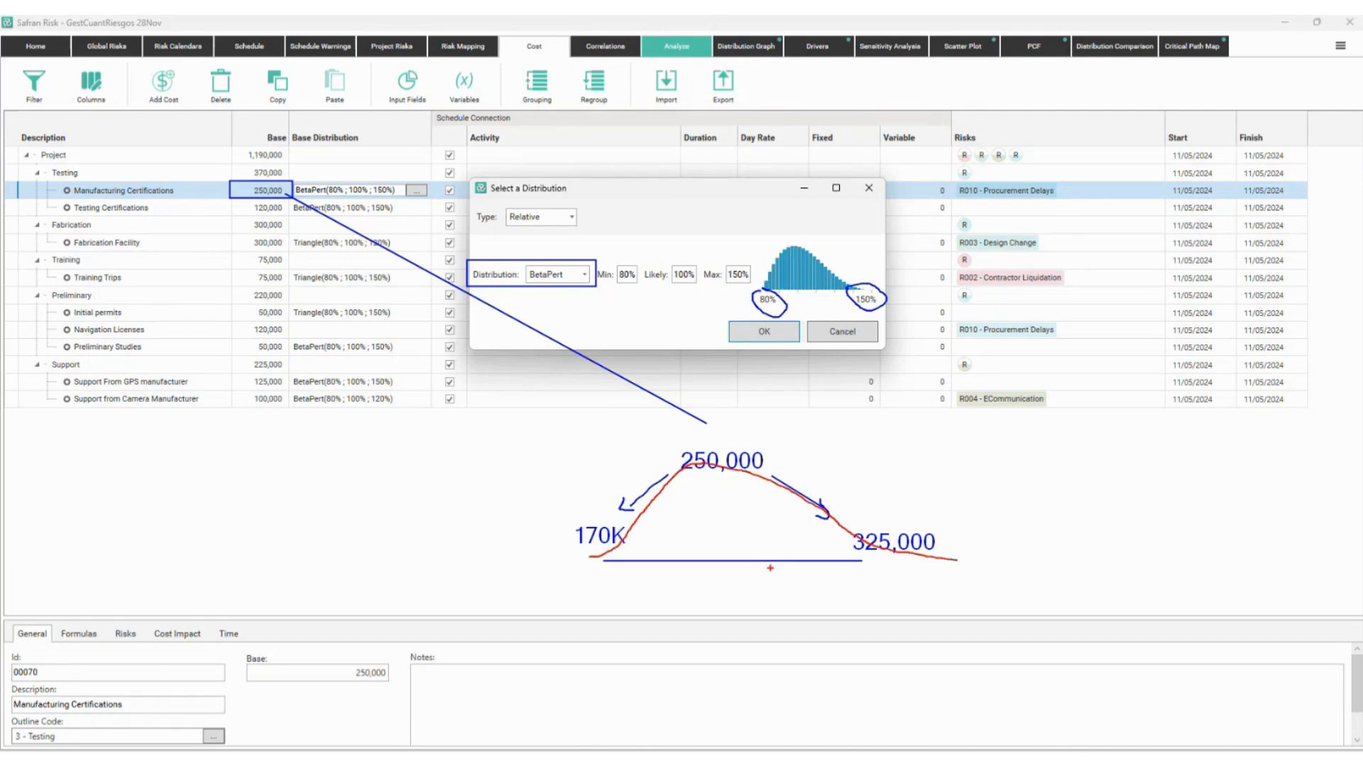
drag(603, 560, 862, 560)
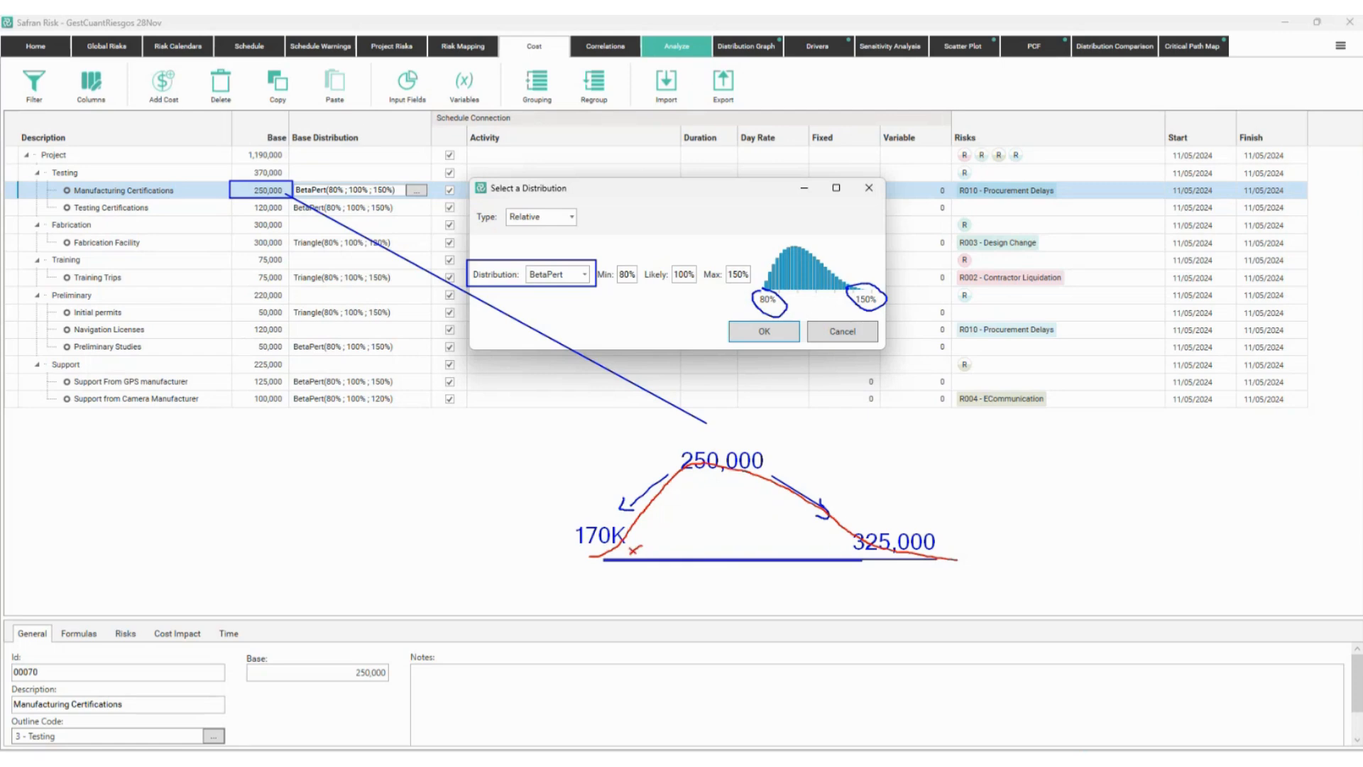
mouse_move(843, 548)
mouse_down()
mouse_move(856, 557)
mouse_move(737, 552)
mouse_up()
mouse_move(737, 544)
mouse_down()
mouse_move(745, 551)
mouse_move(705, 551)
mouse_up()
mouse_move(706, 539)
mouse_down()
mouse_move(681, 551)
mouse_move(722, 548)
mouse_move(664, 539)
mouse_up()
drag(654, 534, 673, 544)
drag(806, 532, 850, 559)
key(e)
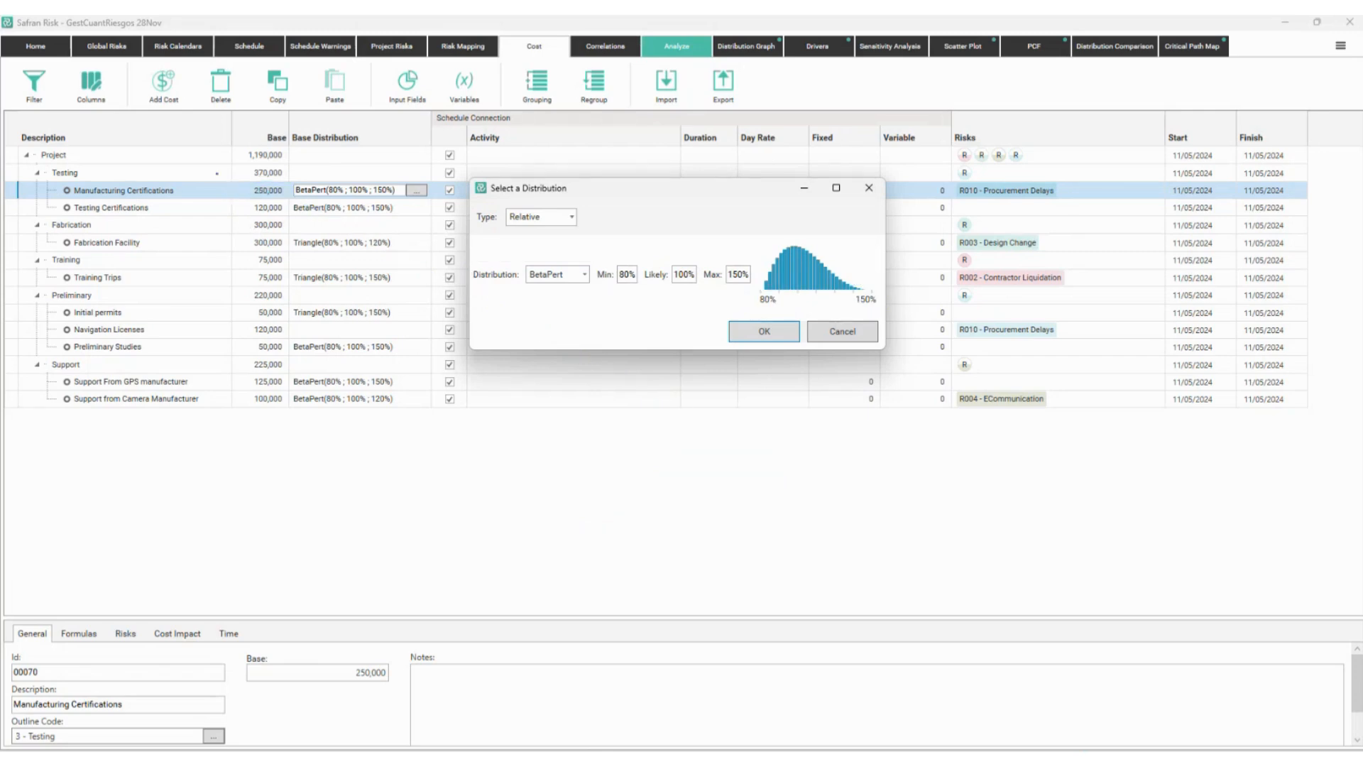
- Box the cost items of all five groups for review, clear the annotations and close the distribution settings without changes
drag(42, 179, 227, 216)
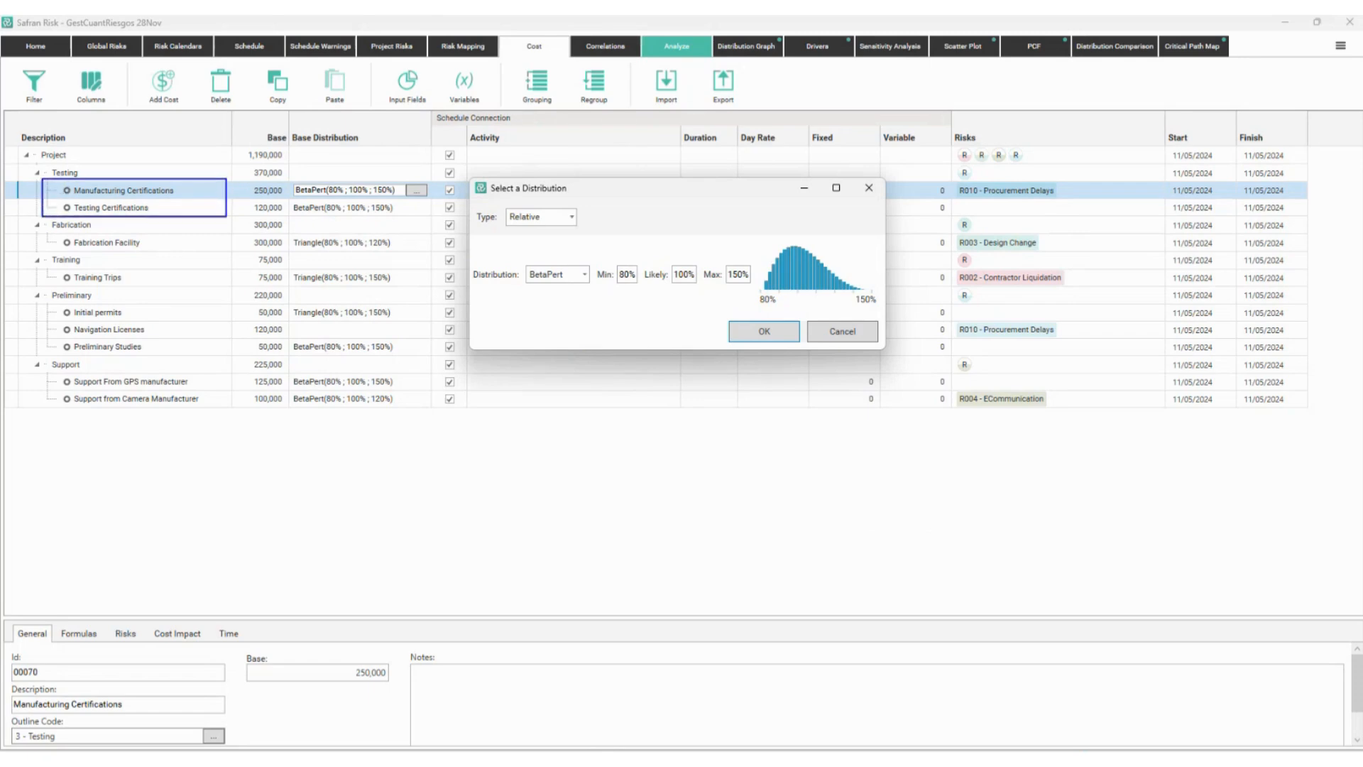
drag(39, 230, 157, 250)
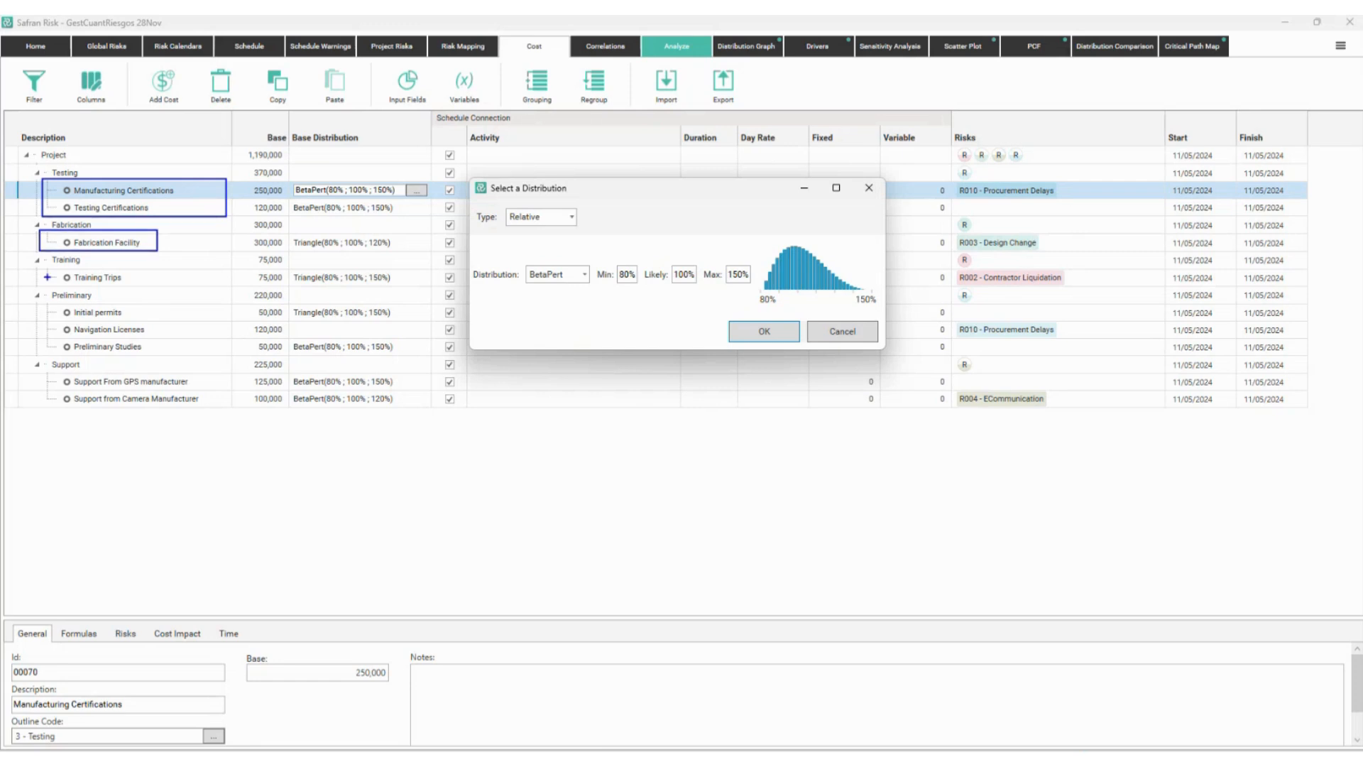
drag(43, 272, 149, 288)
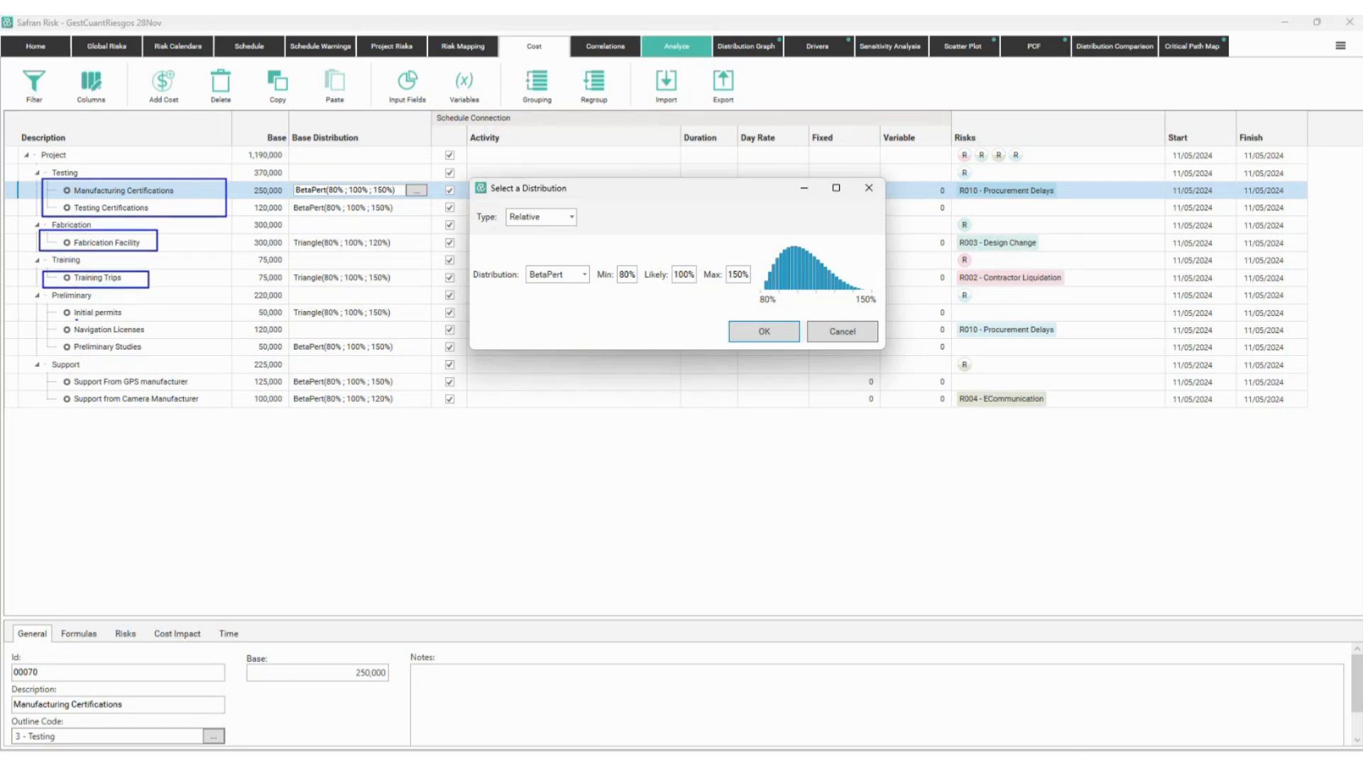
mouse_move(48, 304)
mouse_down()
mouse_move(51, 323)
mouse_move(169, 356)
mouse_up()
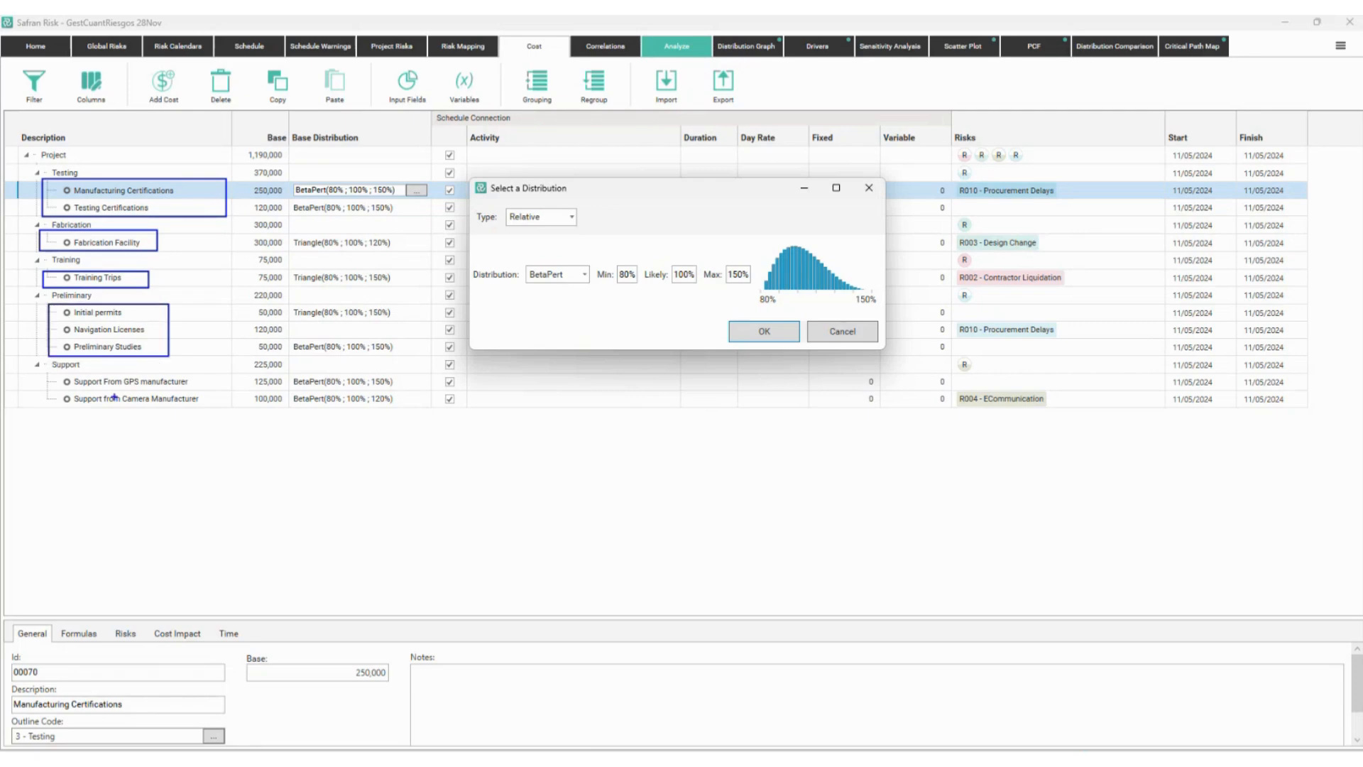
drag(44, 371, 216, 417)
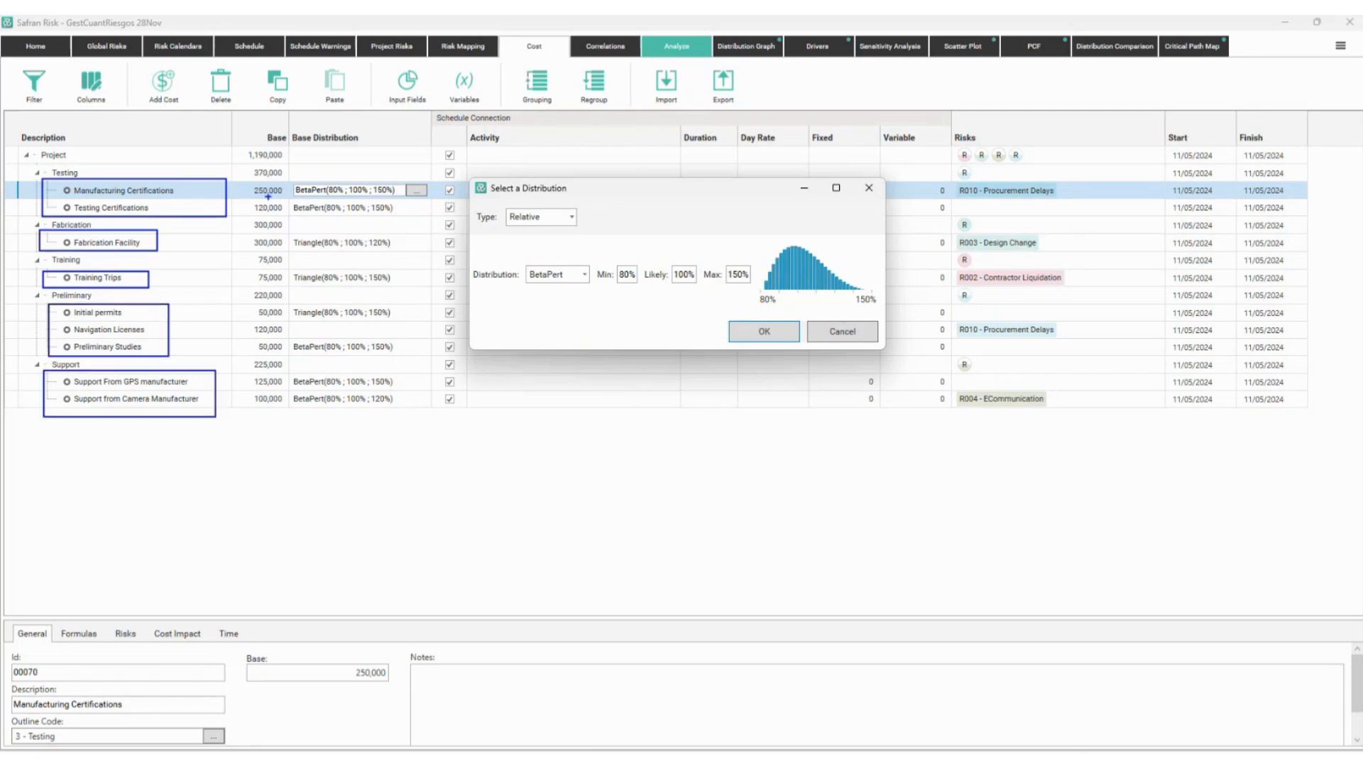
drag(236, 141, 296, 163)
mouse_move(202, 169)
mouse_down()
mouse_move(221, 147)
mouse_move(229, 168)
mouse_up()
key(Escape)
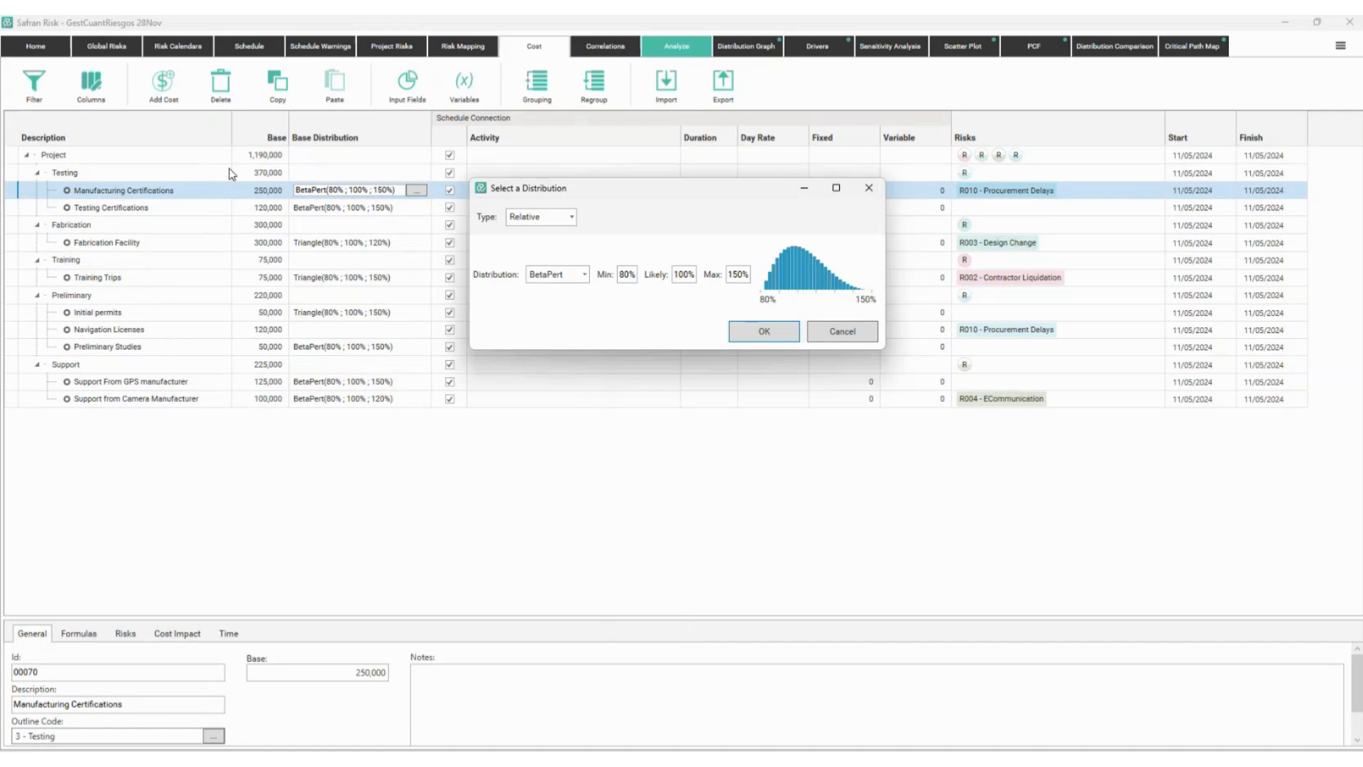
click(827, 333)
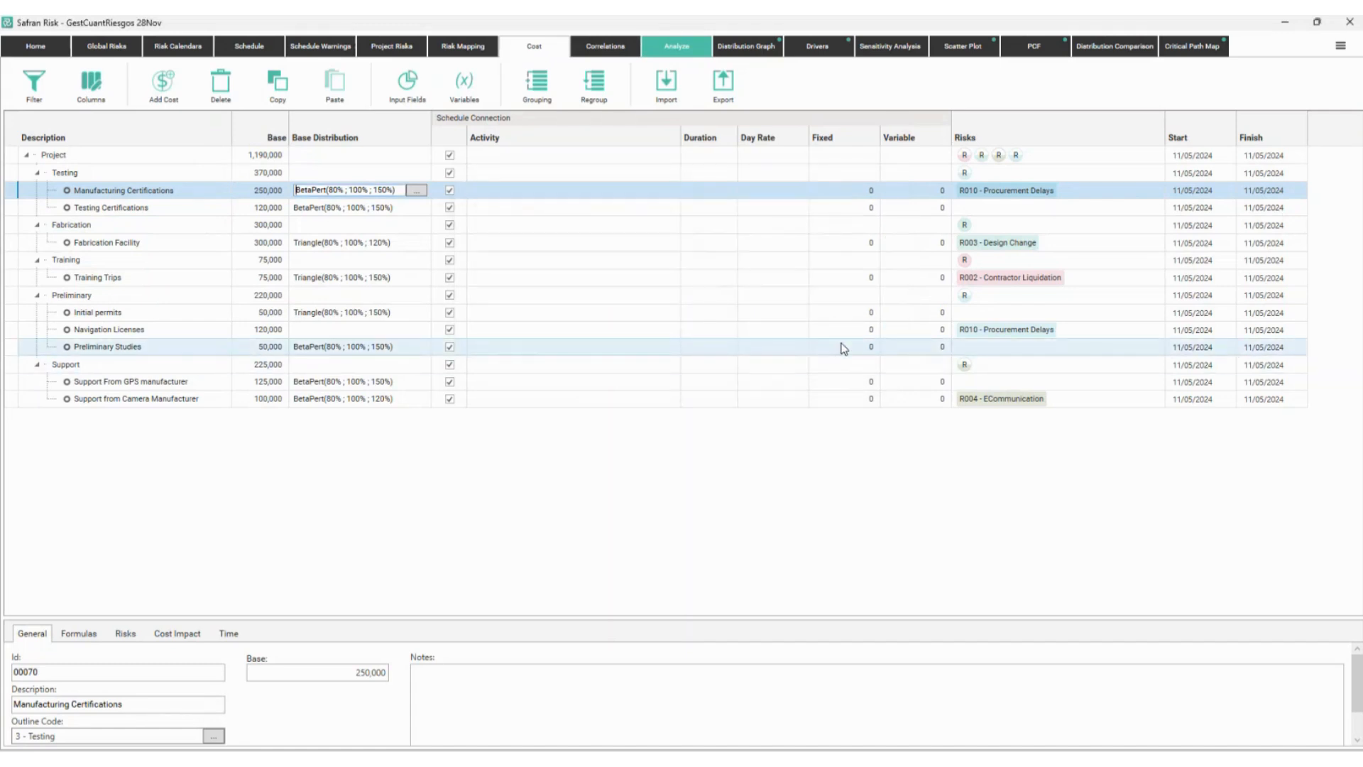
- Highlight the Risks, Start and Finish columns of the cost table with a temporary box and arrow, and clear them
mouse_move(943, 121)
mouse_down()
mouse_move(1176, 416)
mouse_move(1316, 414)
mouse_up()
mouse_move(1007, 470)
mouse_down()
mouse_move(1087, 434)
mouse_move(1101, 463)
mouse_up()
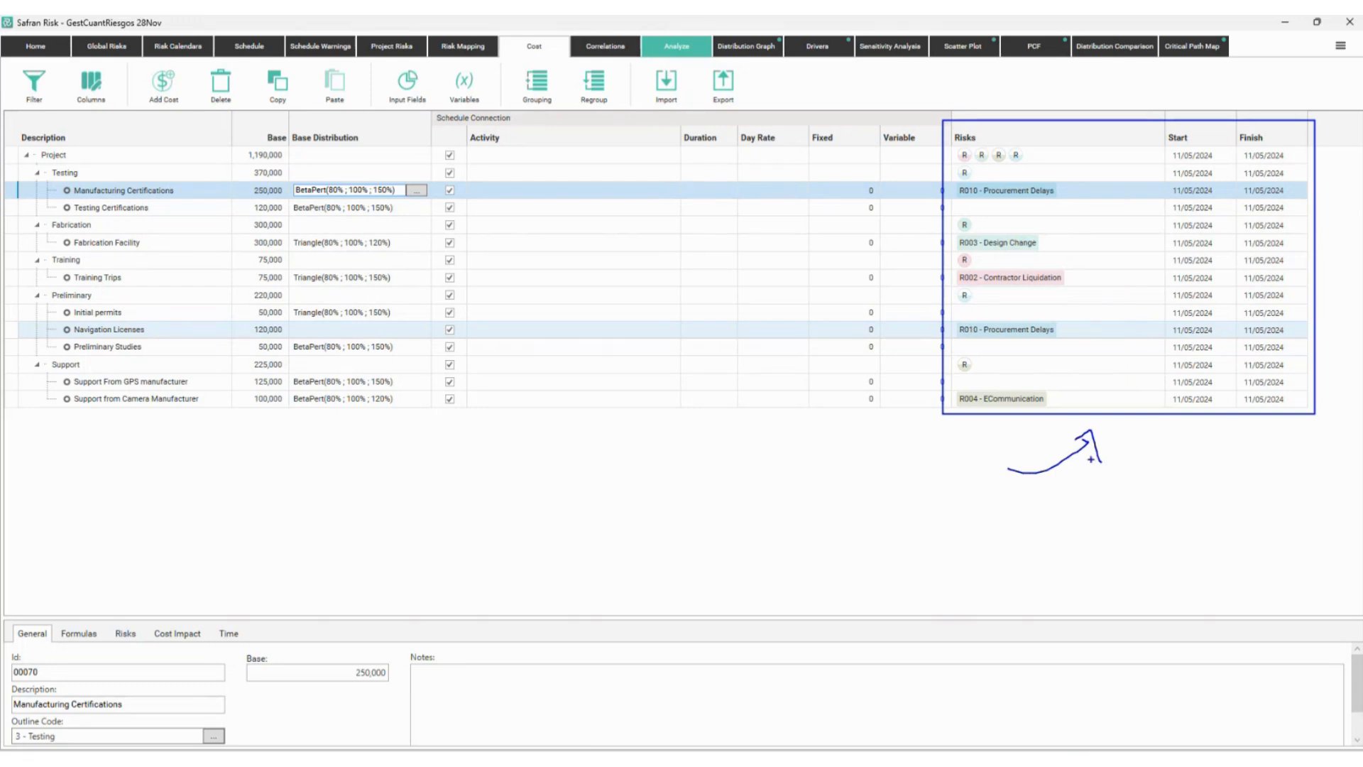
key(Escape)
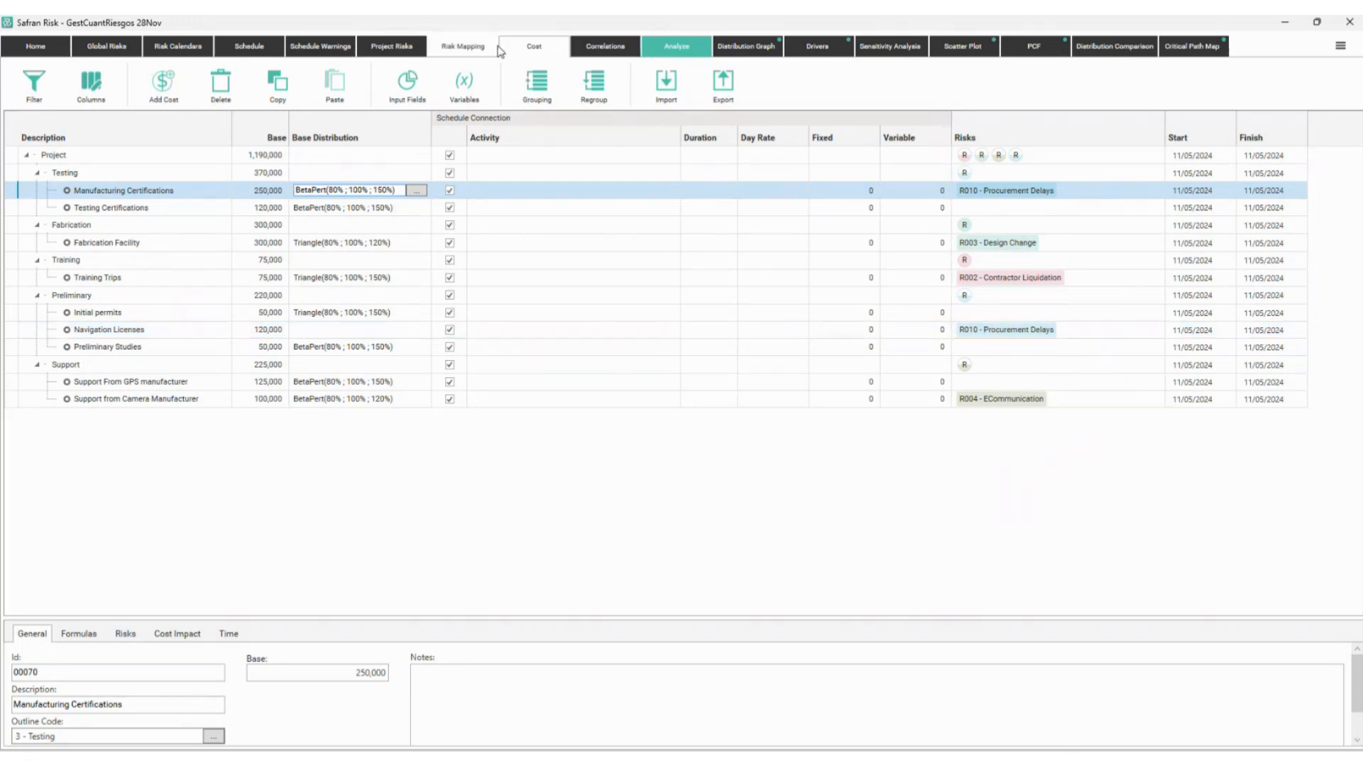
- Run the project's risk analysis with the existing options and show the project's cost distribution graph
click(681, 49)
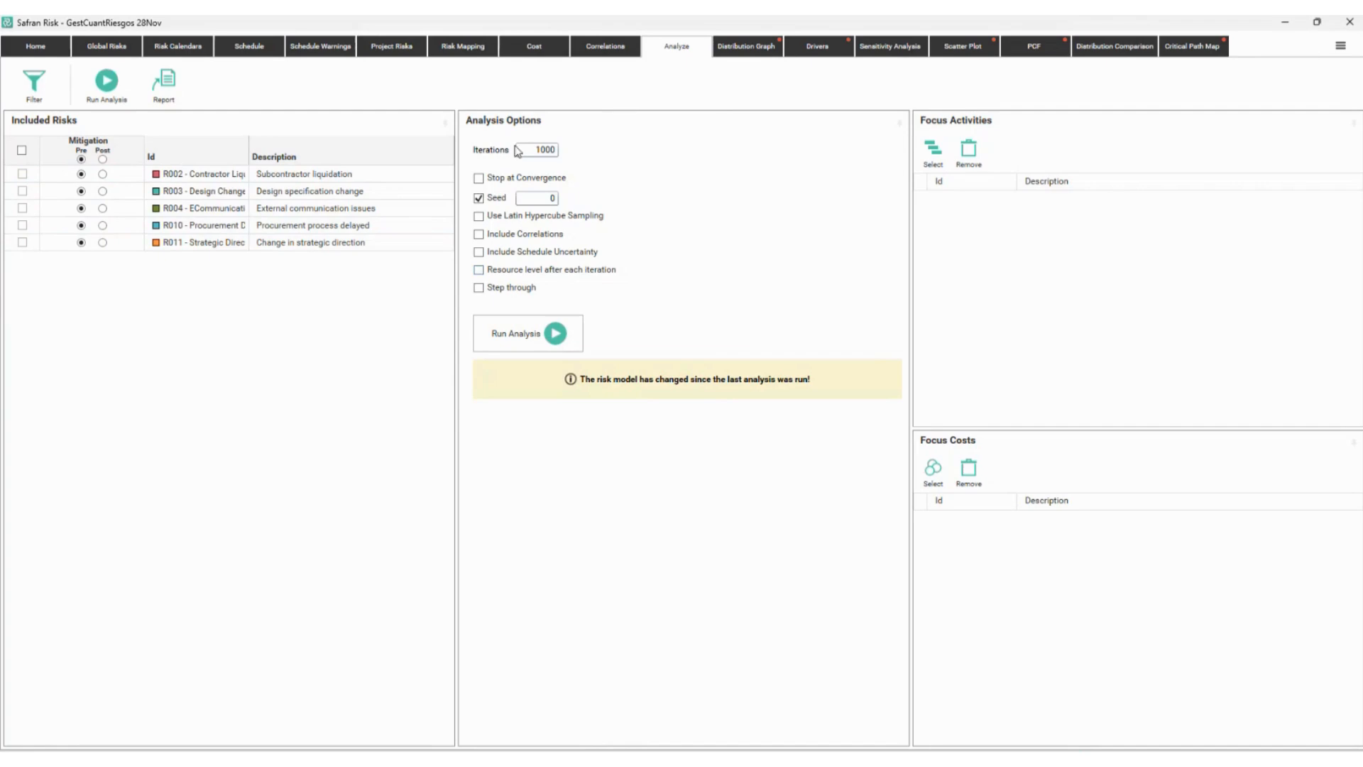
click(532, 335)
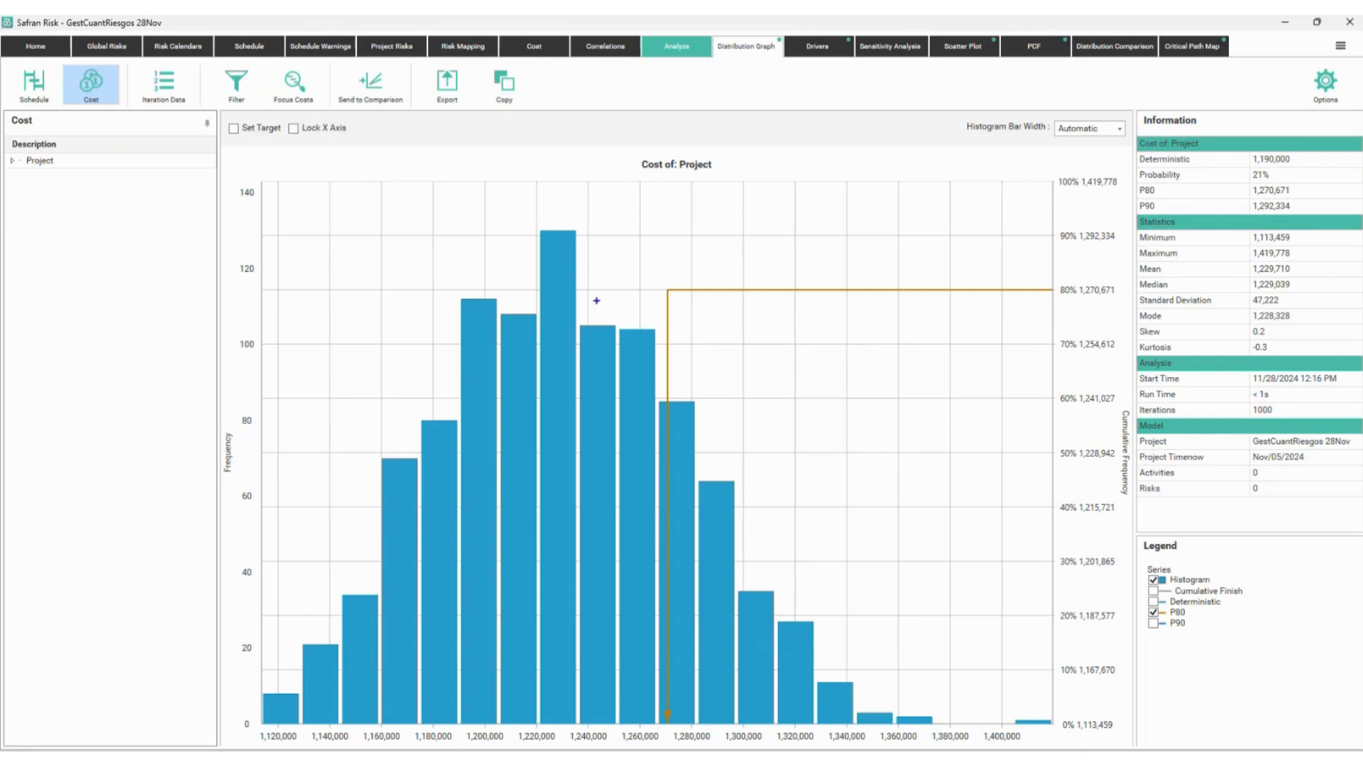
- Draw a small box over the histogram's upper-left area and label it with the text determinístico "el número"!
drag(303, 196, 387, 246)
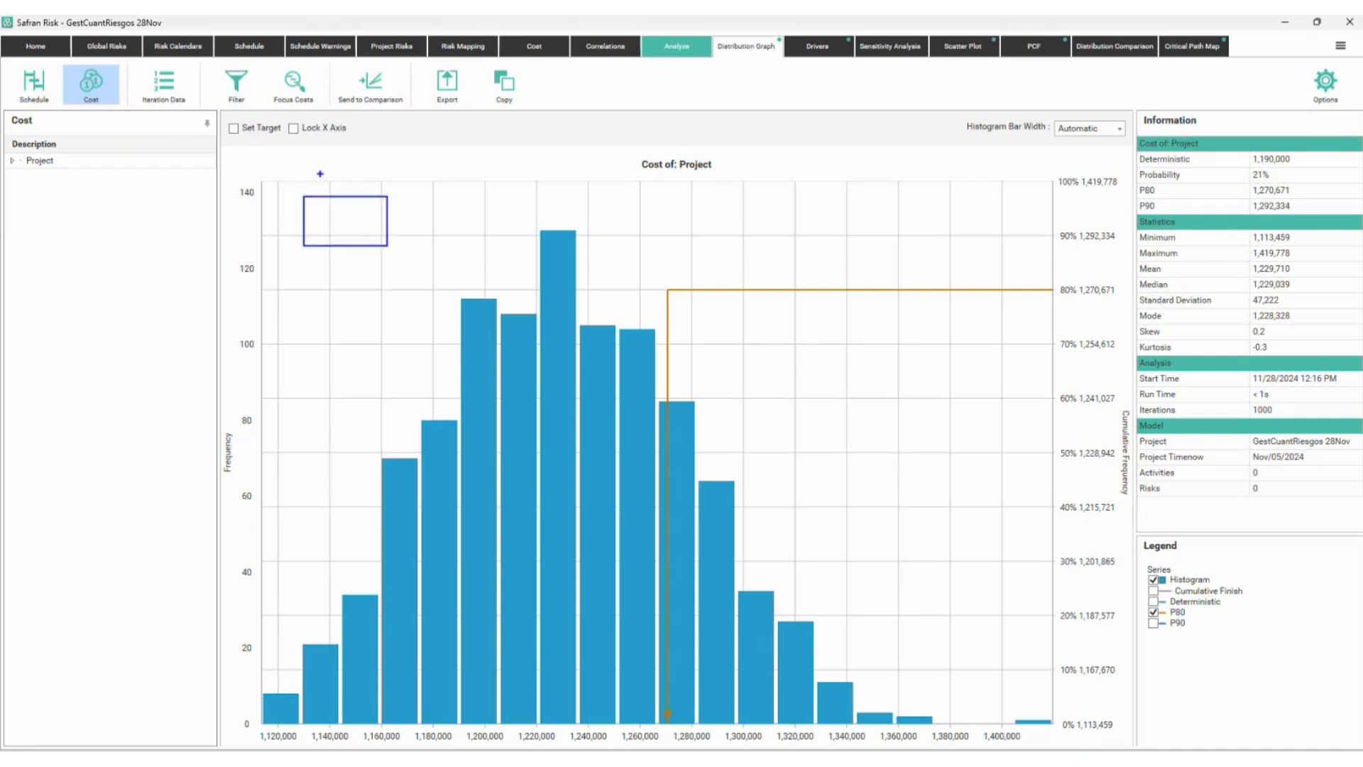
text(tdeterminístico)
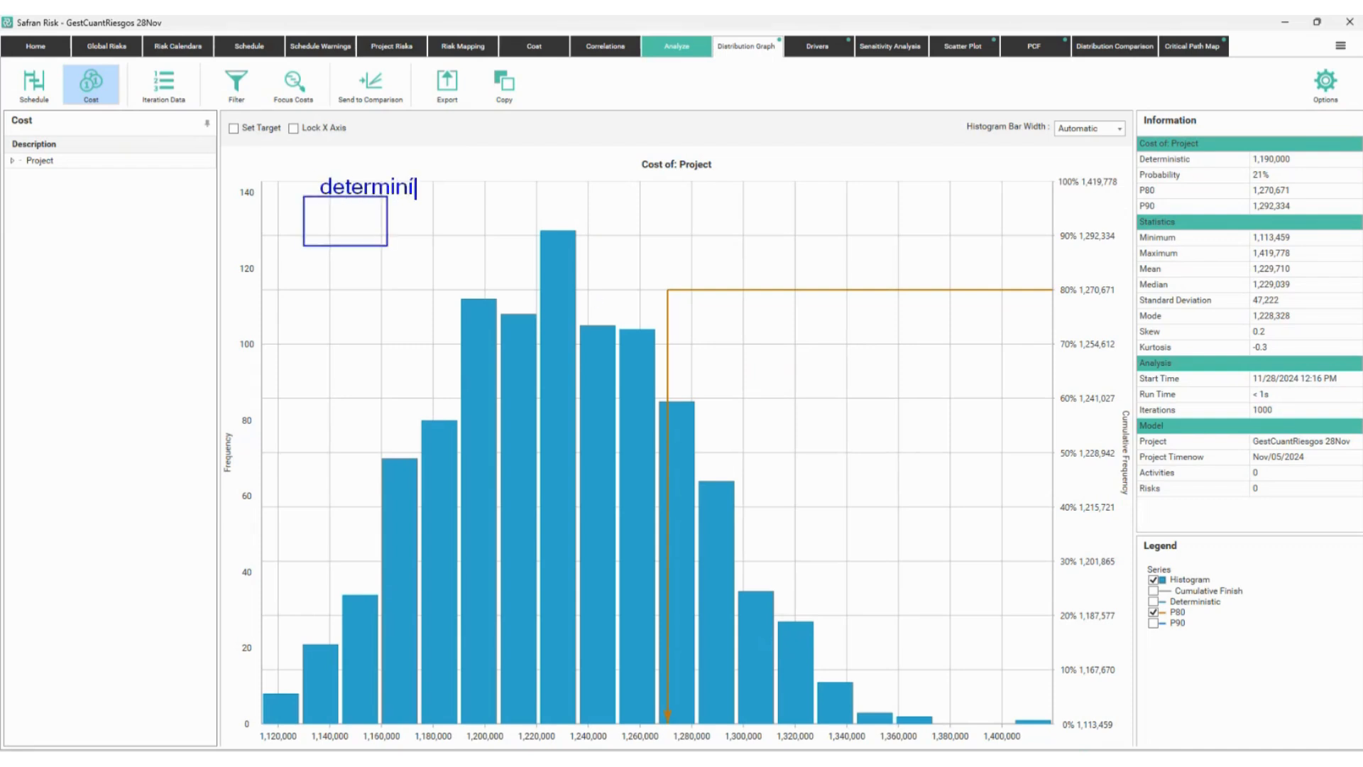
key(Return)
text("el número"!)
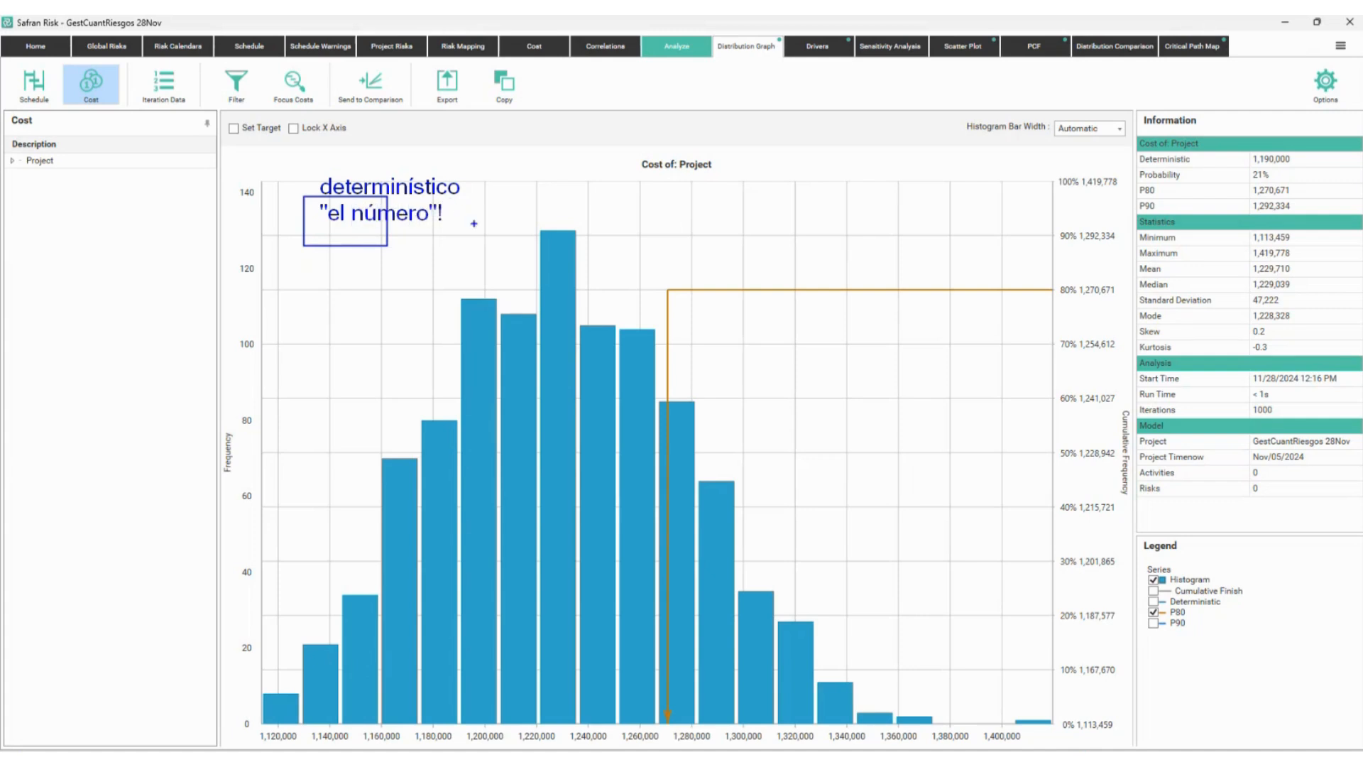
- Sketch a curved line from the determinístico note to a new box and label that box "probabilístico"
mouse_move(474, 223)
mouse_down()
mouse_move(714, 199)
mouse_move(892, 247)
mouse_up()
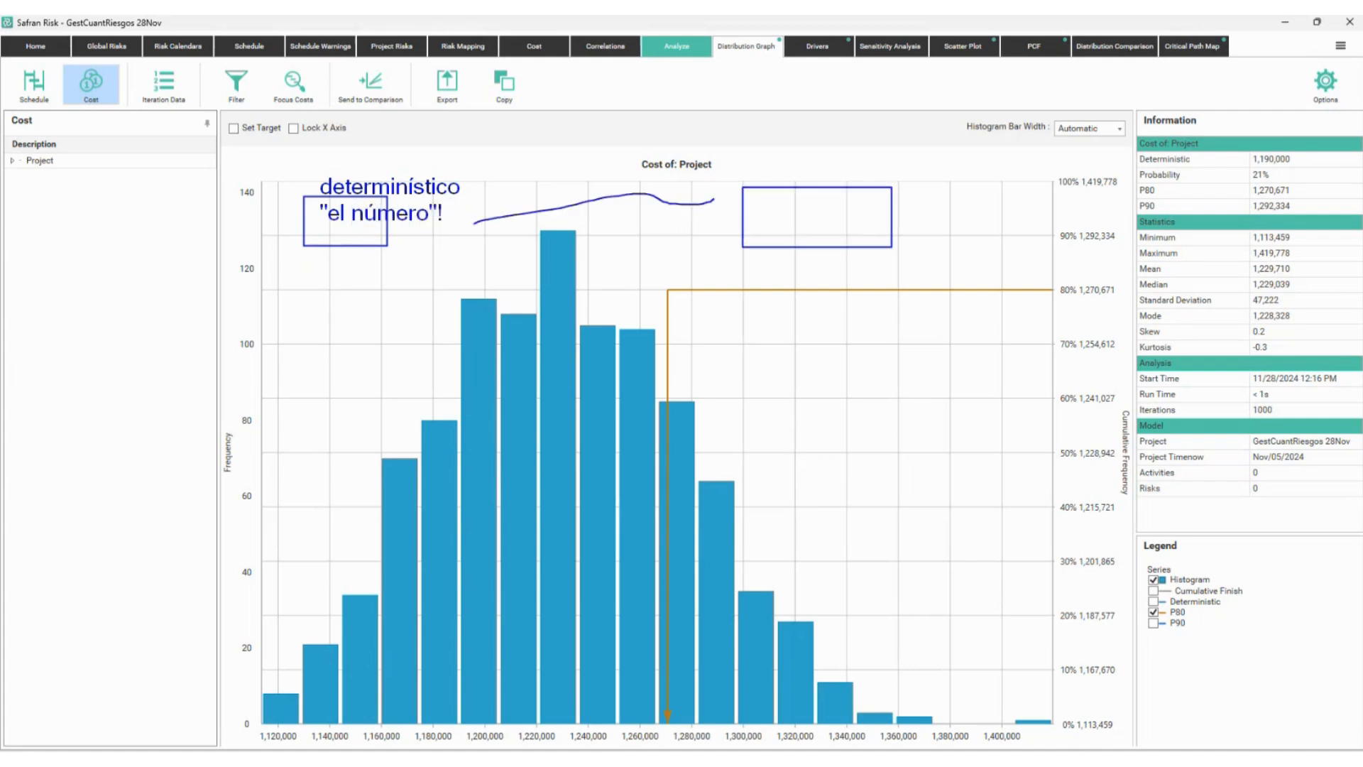
text(tor)
key(BackSpace)
key(BackSpace)
text(probabilístico)
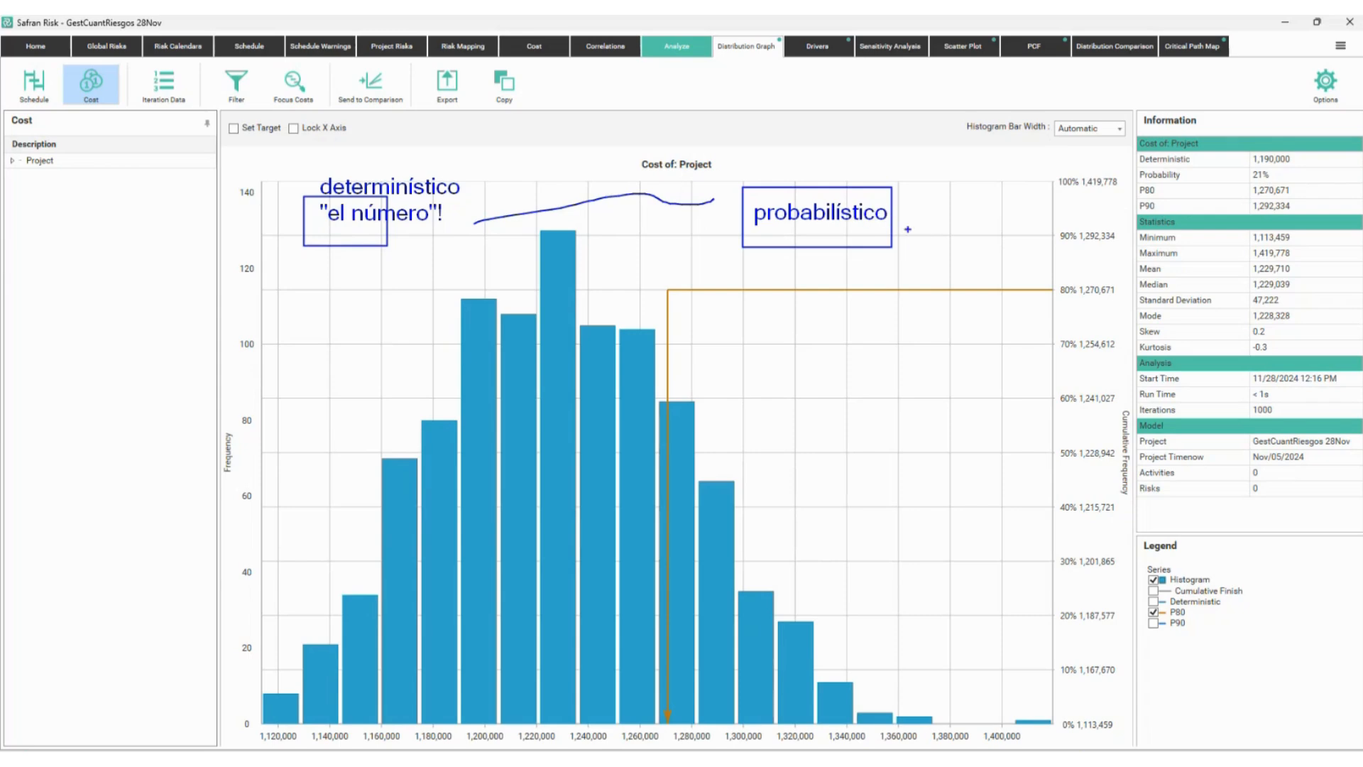
- Connect the probabilístico box with a line to a box around the Minimum, Maximum and Mean statistics, and clear all annotations
drag(902, 227, 1242, 252)
mouse_move(1129, 225)
mouse_down()
mouse_move(1161, 262)
mouse_move(1321, 280)
mouse_up()
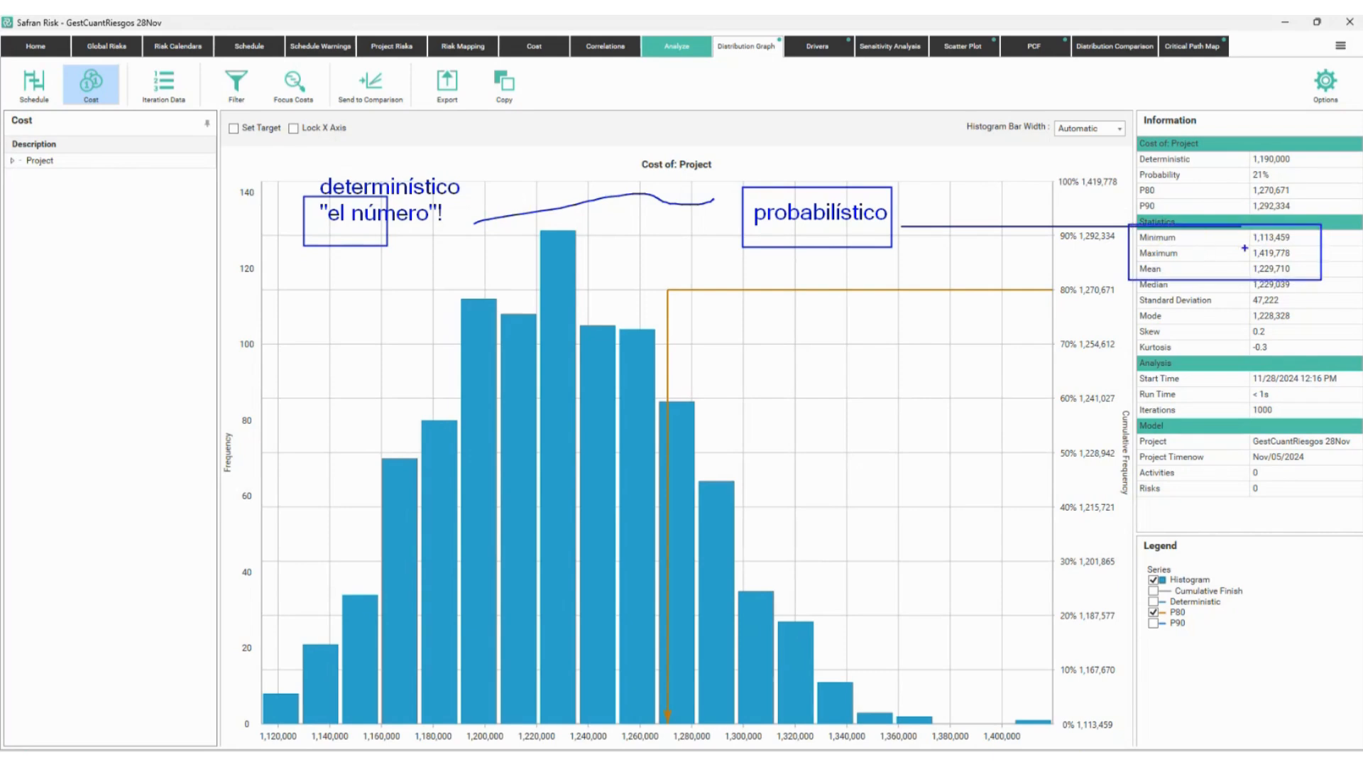
mouse_move(1237, 247)
mouse_down()
mouse_move(1248, 237)
mouse_move(1244, 254)
mouse_up()
key(Escape)
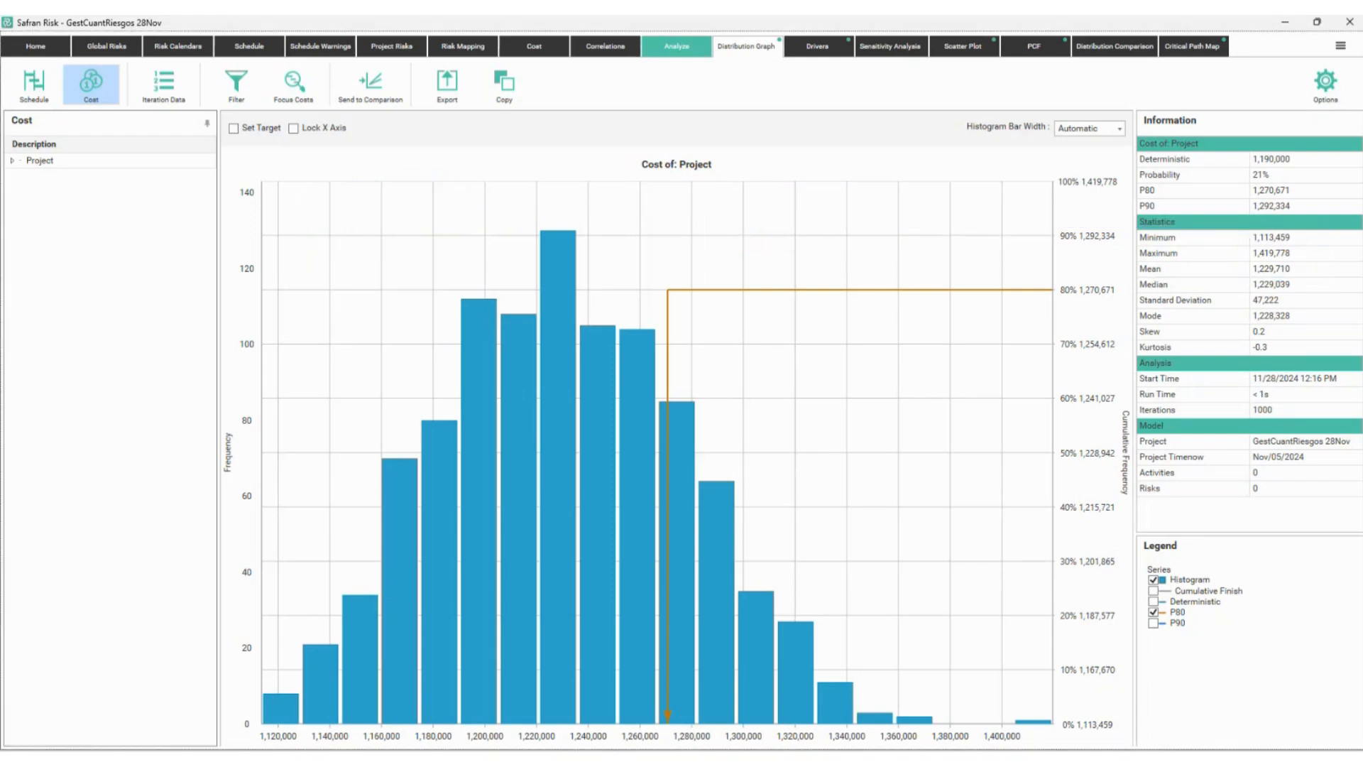
- Enable a target on the project cost distribution graph and set it to 1,190,000
click(253, 133)
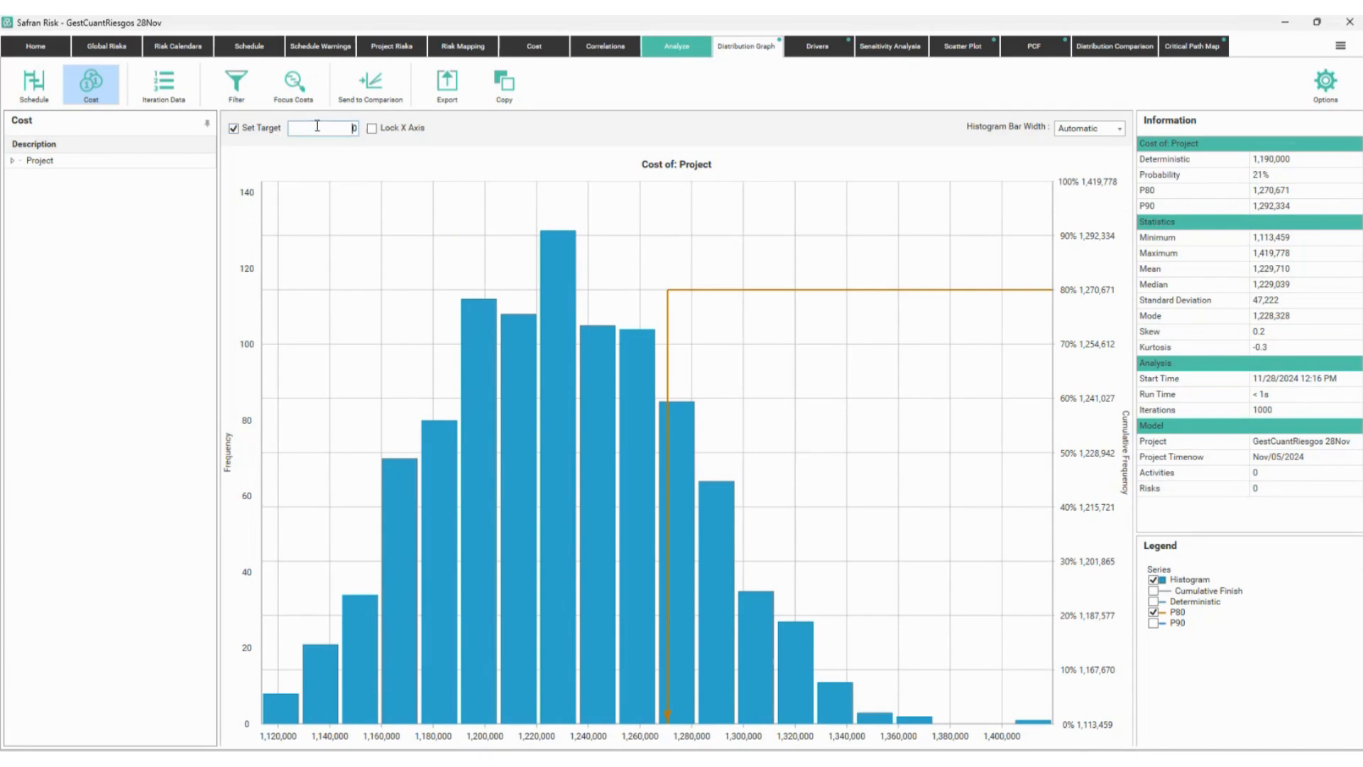
text(140)
text(00)
key(BackSpace)
key(BackSpace)
key(BackSpace)
key(BackSpace)
key(BackSpace)
key(BackSpace)
text(1190000)
key(Return)
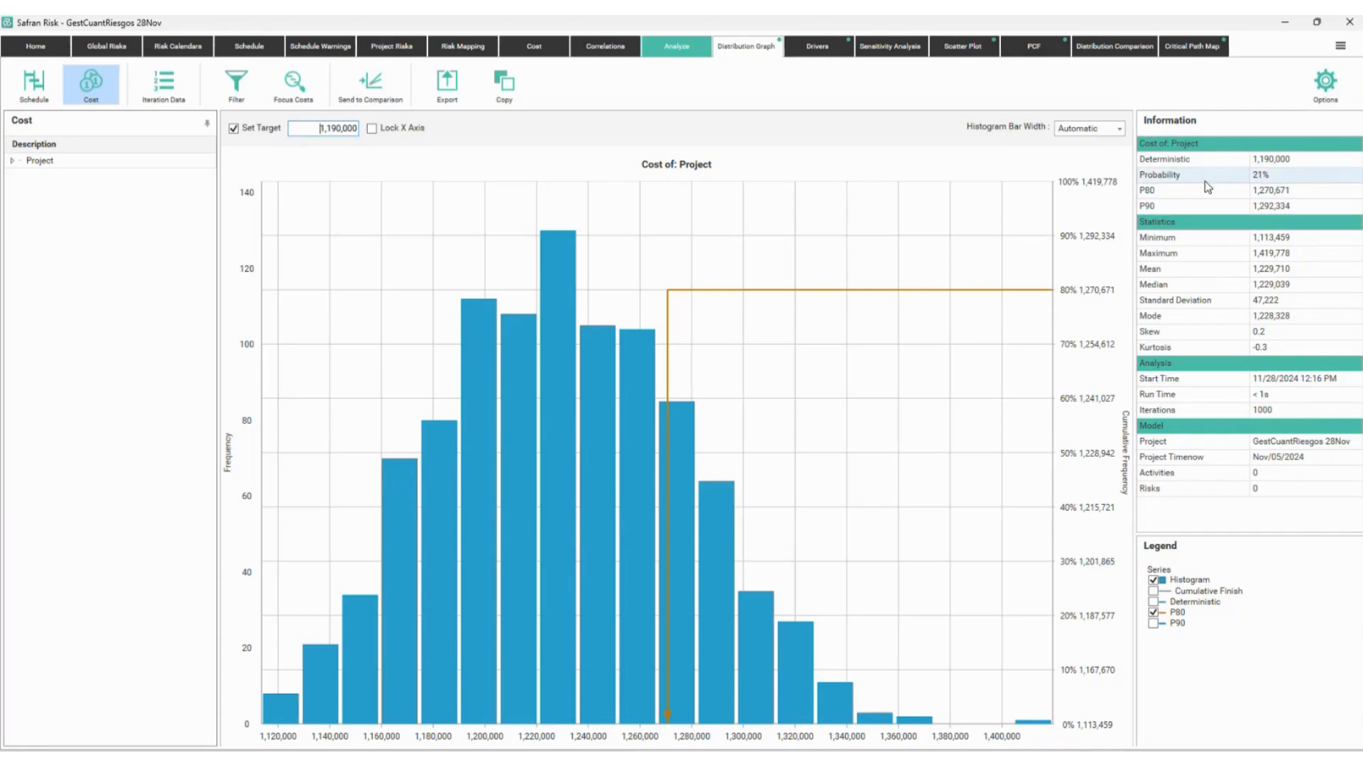
- Mark the Deterministic and Probability rows with a box and arrow, sketch nested boxes over the chart, and clear the annotations
mouse_move(1127, 149)
mouse_down()
mouse_move(1277, 195)
mouse_move(1301, 182)
mouse_up()
mouse_move(1059, 204)
mouse_down()
mouse_move(1131, 150)
mouse_move(1130, 169)
mouse_up()
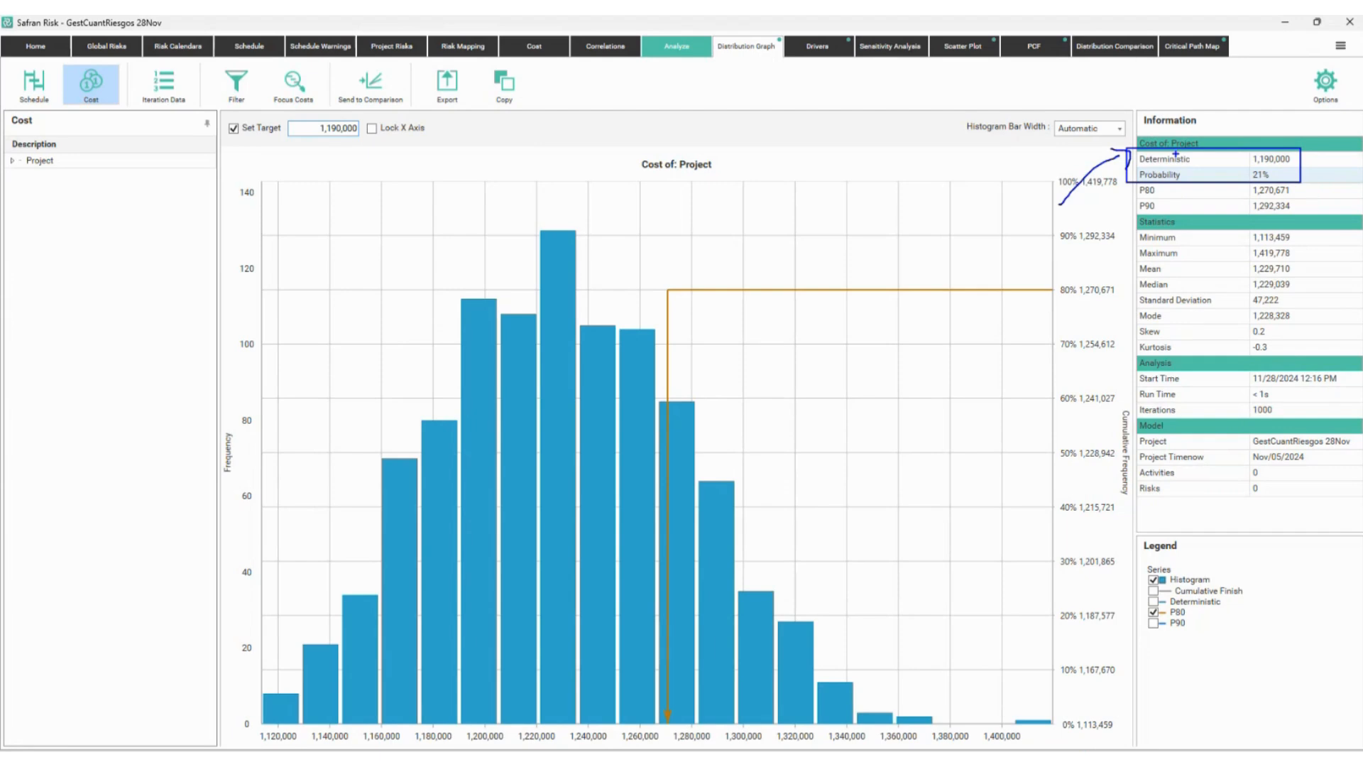
drag(770, 197, 977, 262)
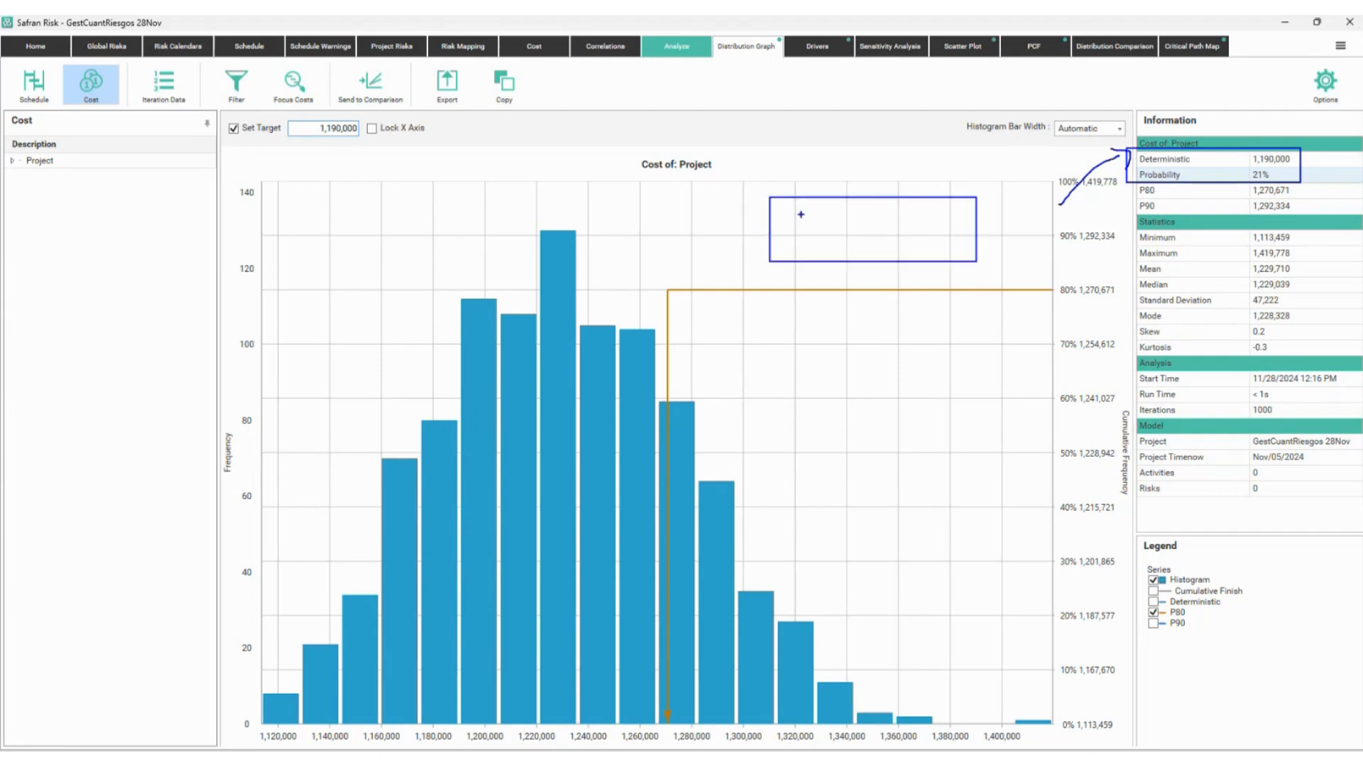
drag(817, 202, 896, 257)
drag(899, 203, 966, 253)
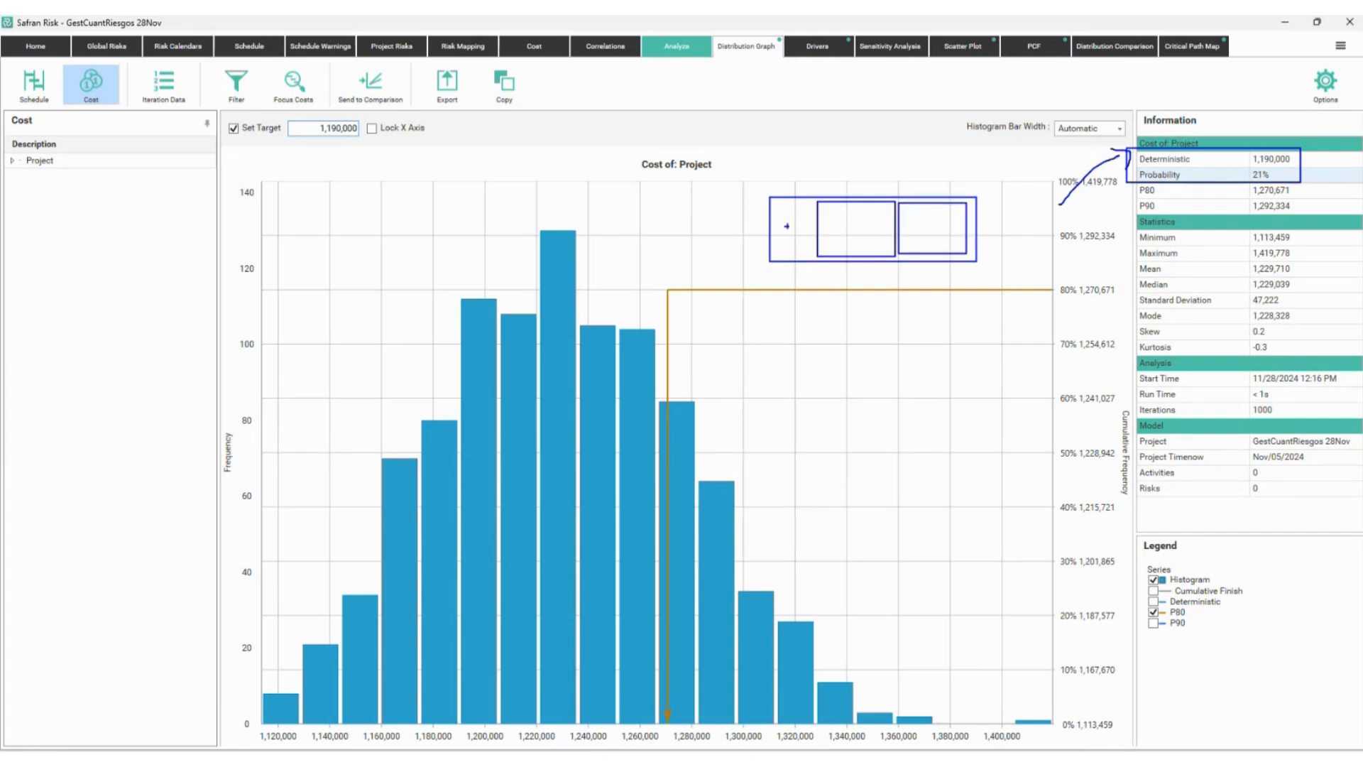
mouse_move(794, 229)
mouse_down()
mouse_move(742, 199)
mouse_move(749, 215)
mouse_up()
key(Escape)
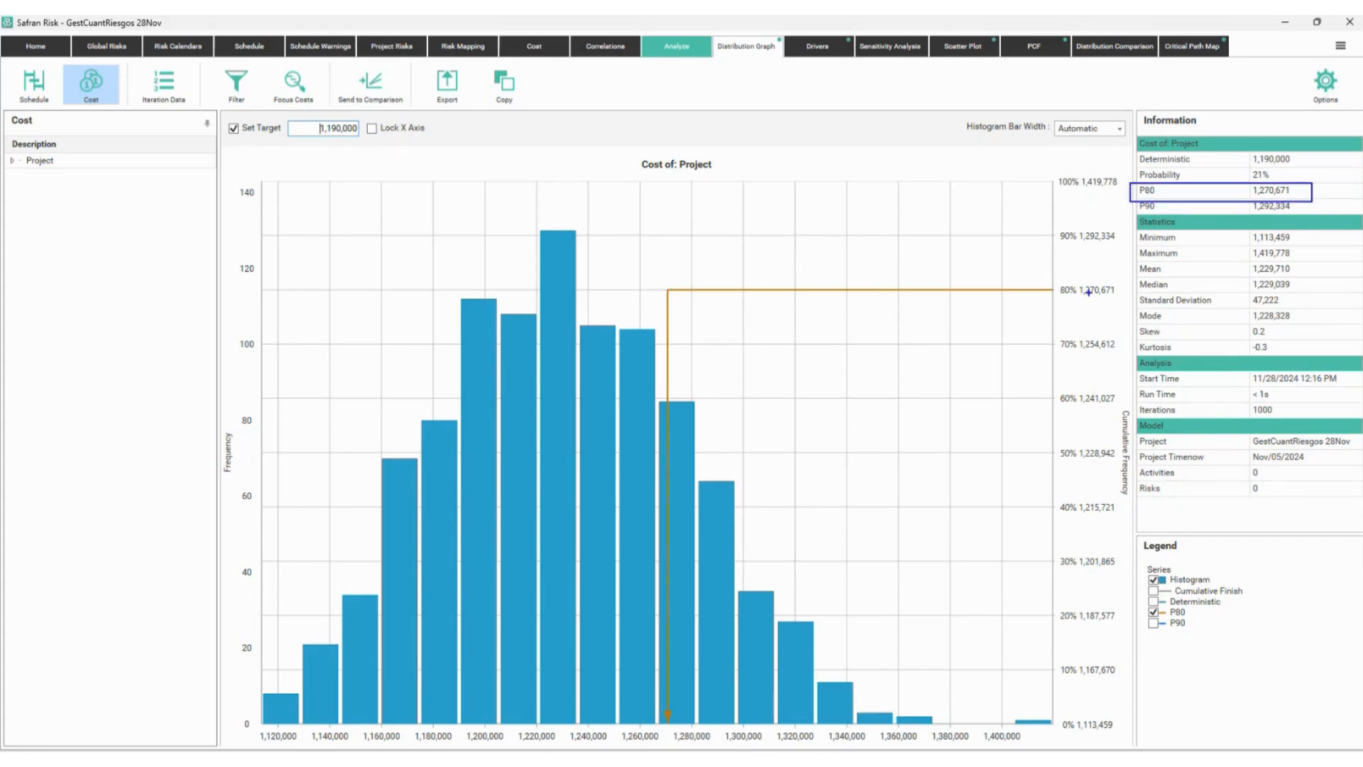
- Link the boxed 80% axis label to the P80 value with a double-headed arrow, and outline the histogram area below P80
mouse_move(1049, 277)
mouse_down()
mouse_move(1130, 299)
mouse_move(1189, 203)
mouse_move(1224, 189)
mouse_move(1209, 189)
mouse_up()
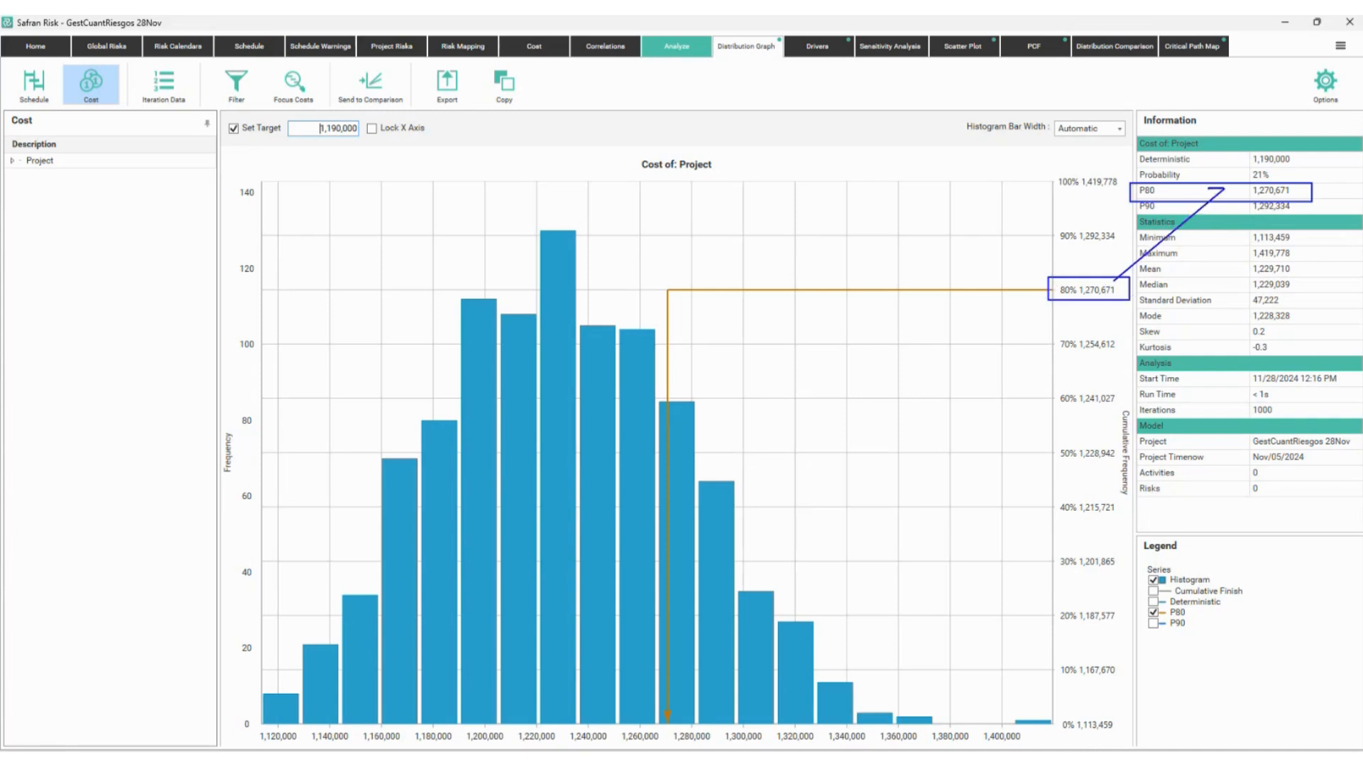
drag(1116, 282, 1126, 279)
mouse_move(668, 717)
mouse_down()
mouse_move(667, 427)
mouse_move(637, 335)
mouse_move(507, 366)
mouse_move(335, 639)
mouse_move(344, 717)
mouse_move(652, 728)
mouse_move(654, 709)
mouse_up()
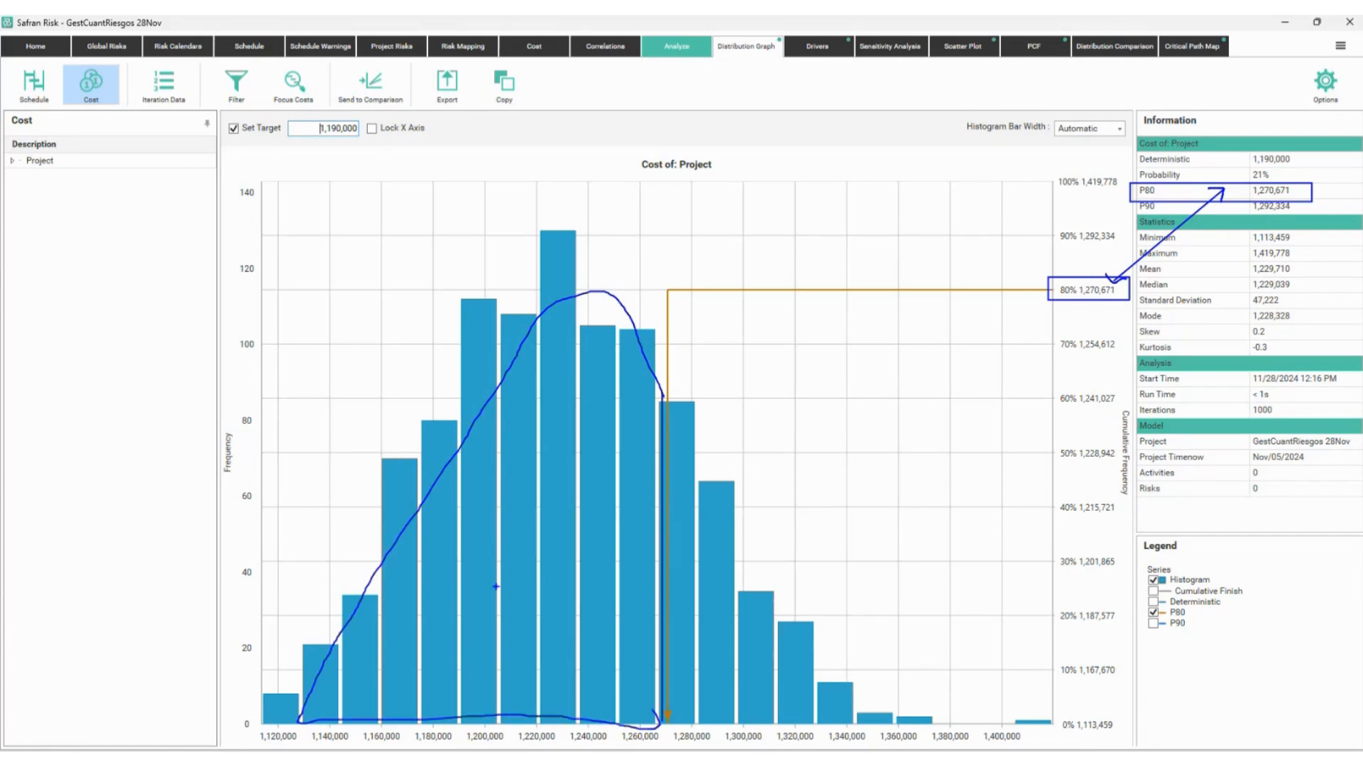
- Label the areas below and above P80 as 80% and 20%, outline the upper tail in red, and clear the annotations
text(t80%t20%r)
mouse_move(663, 399)
mouse_down()
mouse_move(896, 706)
mouse_move(850, 718)
mouse_move(664, 714)
mouse_move(675, 412)
mouse_up()
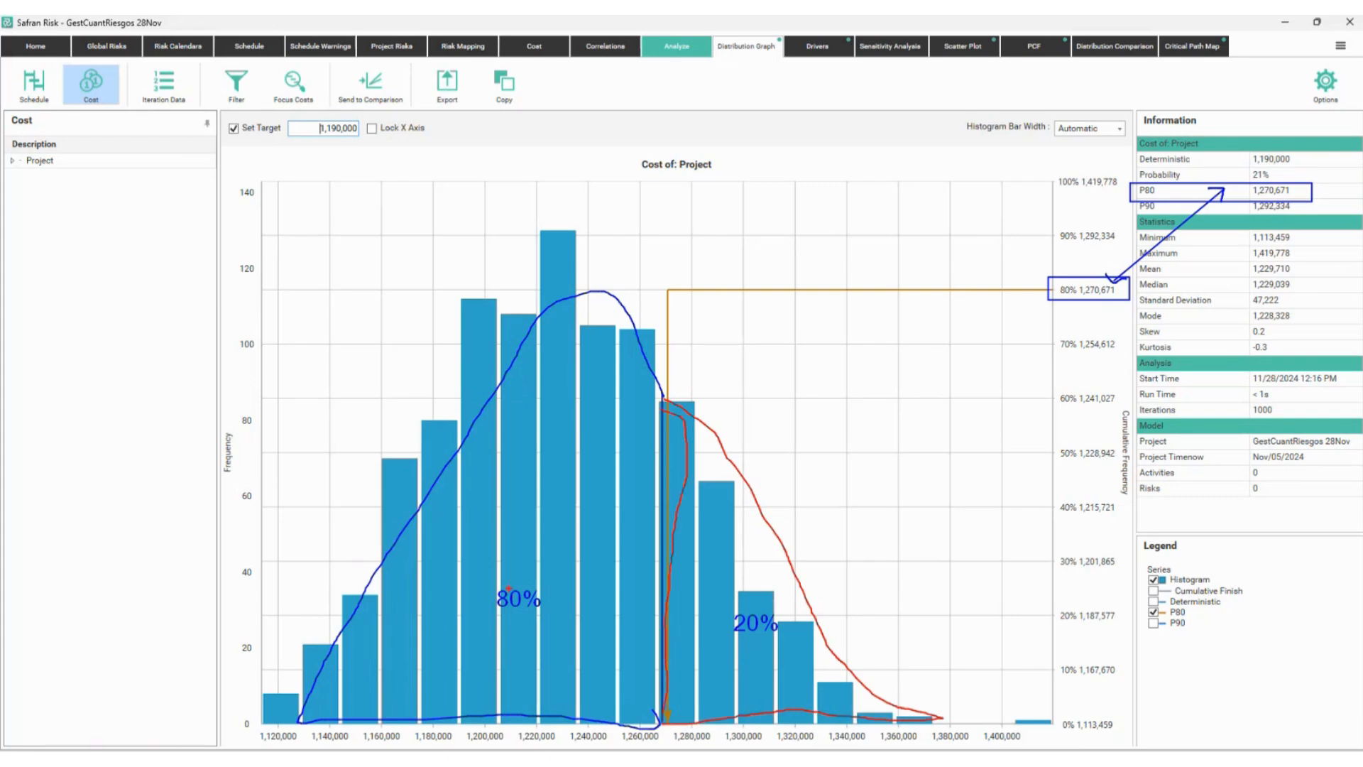
mouse_move(498, 581)
mouse_down()
mouse_move(515, 616)
mouse_move(555, 580)
mouse_move(513, 566)
mouse_up()
drag(1083, 351, 1097, 314)
key(Escape)
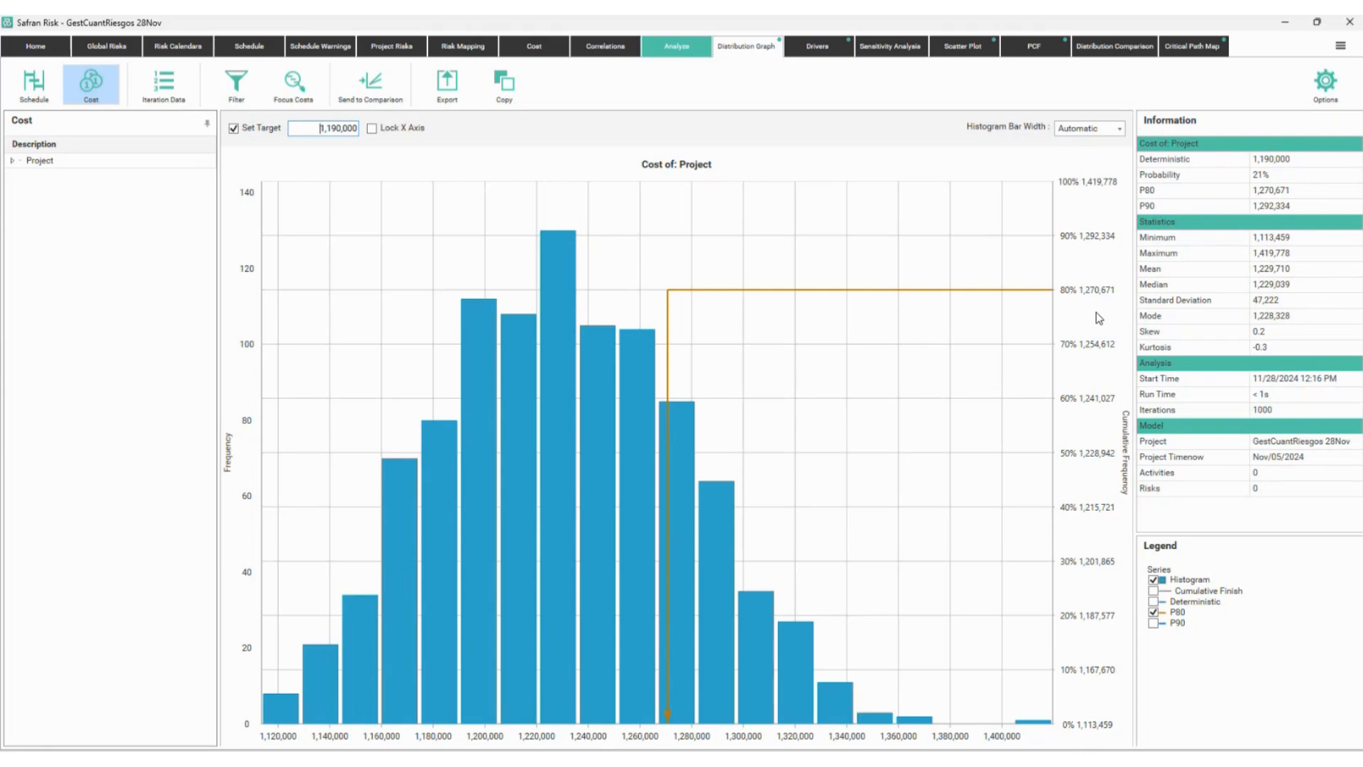
- Box the P90 row in red, annotate it with "muy conservador protegido al 90%", and clear the annotations
key(ctrl+2)
drag(1133, 196, 1317, 212)
drag(1116, 208, 1020, 200)
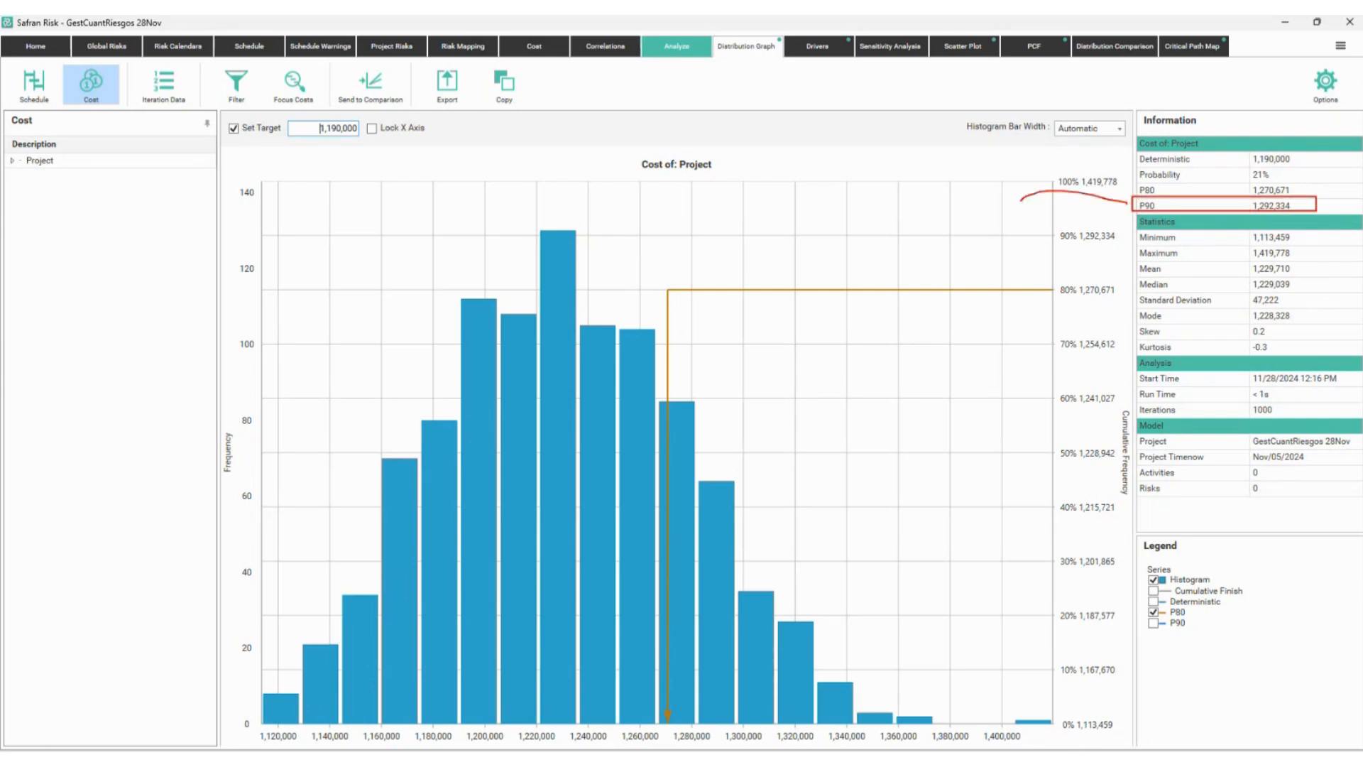
text(tmuy)
key(Return)
text(conservador)
key(Return)
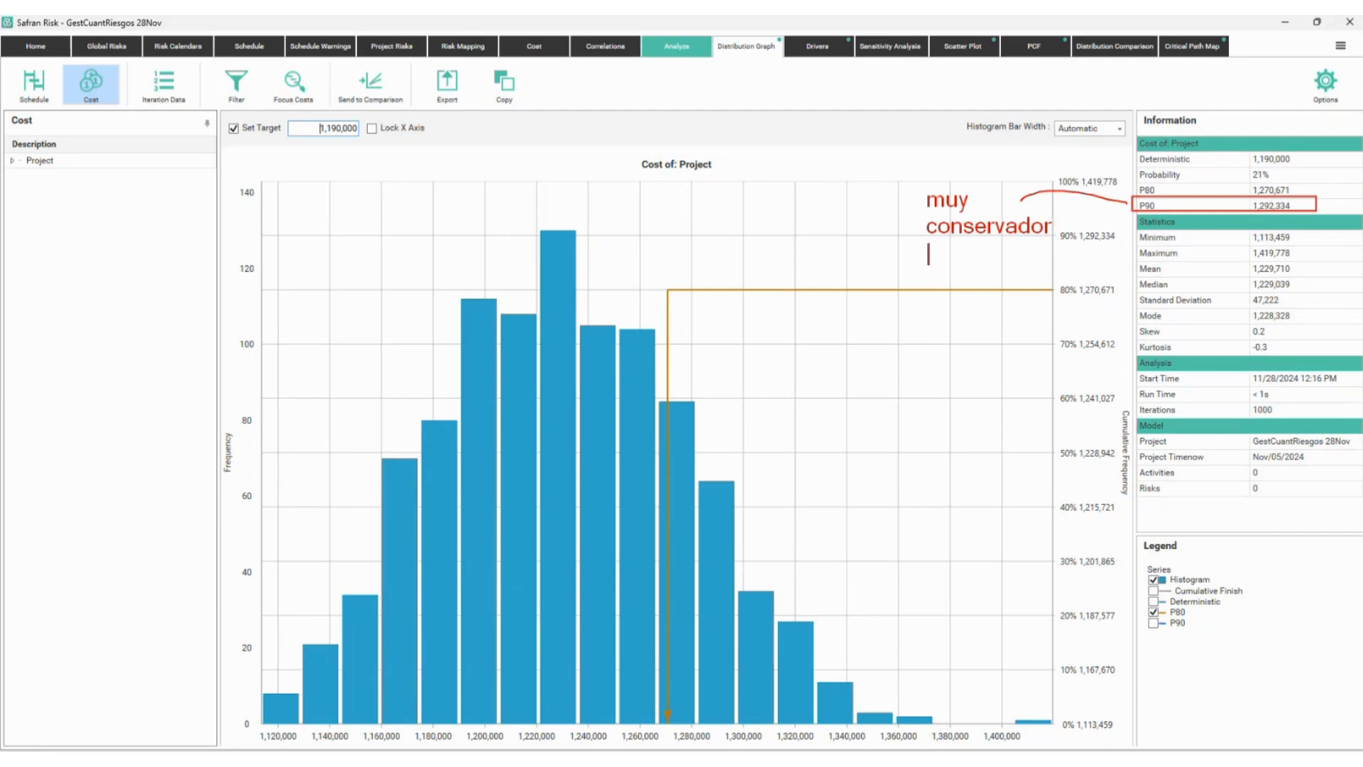
text(protegido al 90%)
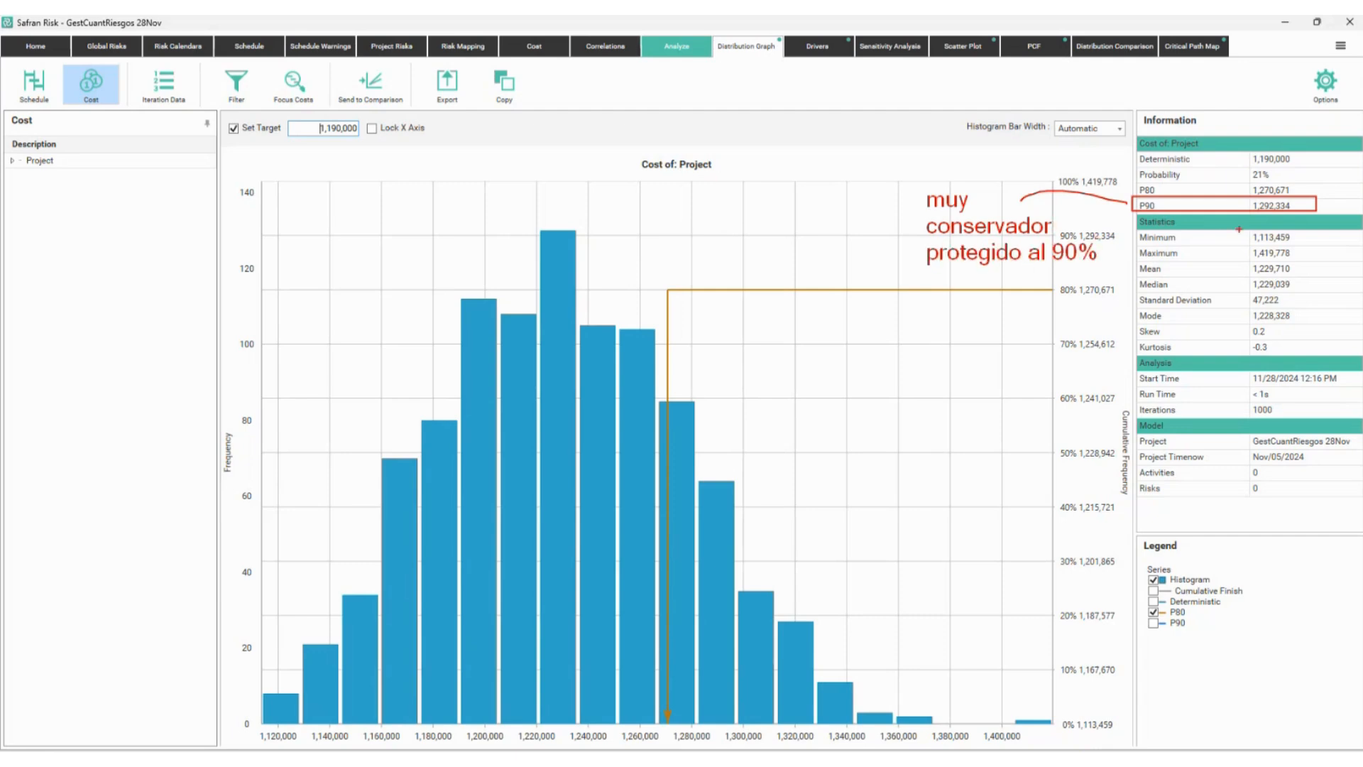
drag(1240, 229, 1244, 208)
key(Escape)
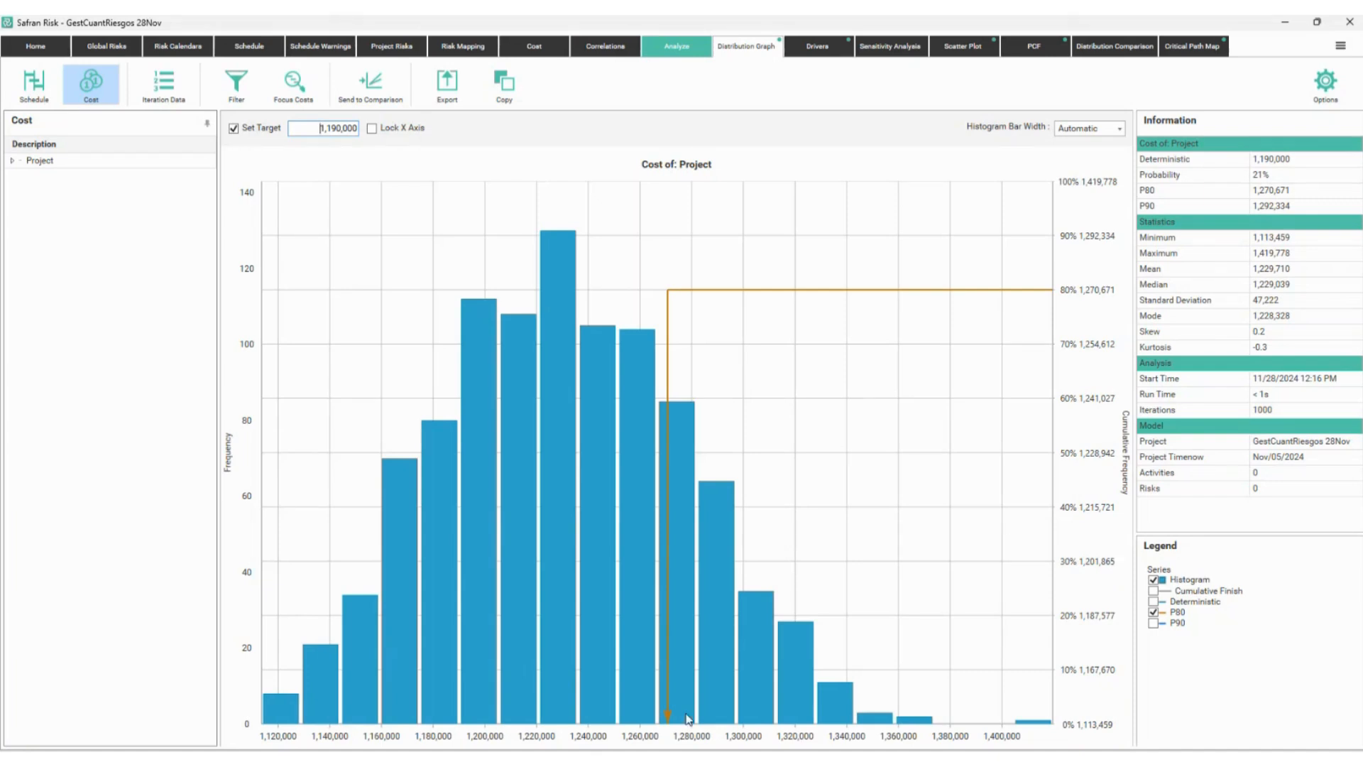
- Switch to the PowerPoint slide on uncertainty and risk events, mark the white triangle with an arrow labelled "incertidumbre", and clear it
key(alt+Tab)
key(Left)
key(Left)
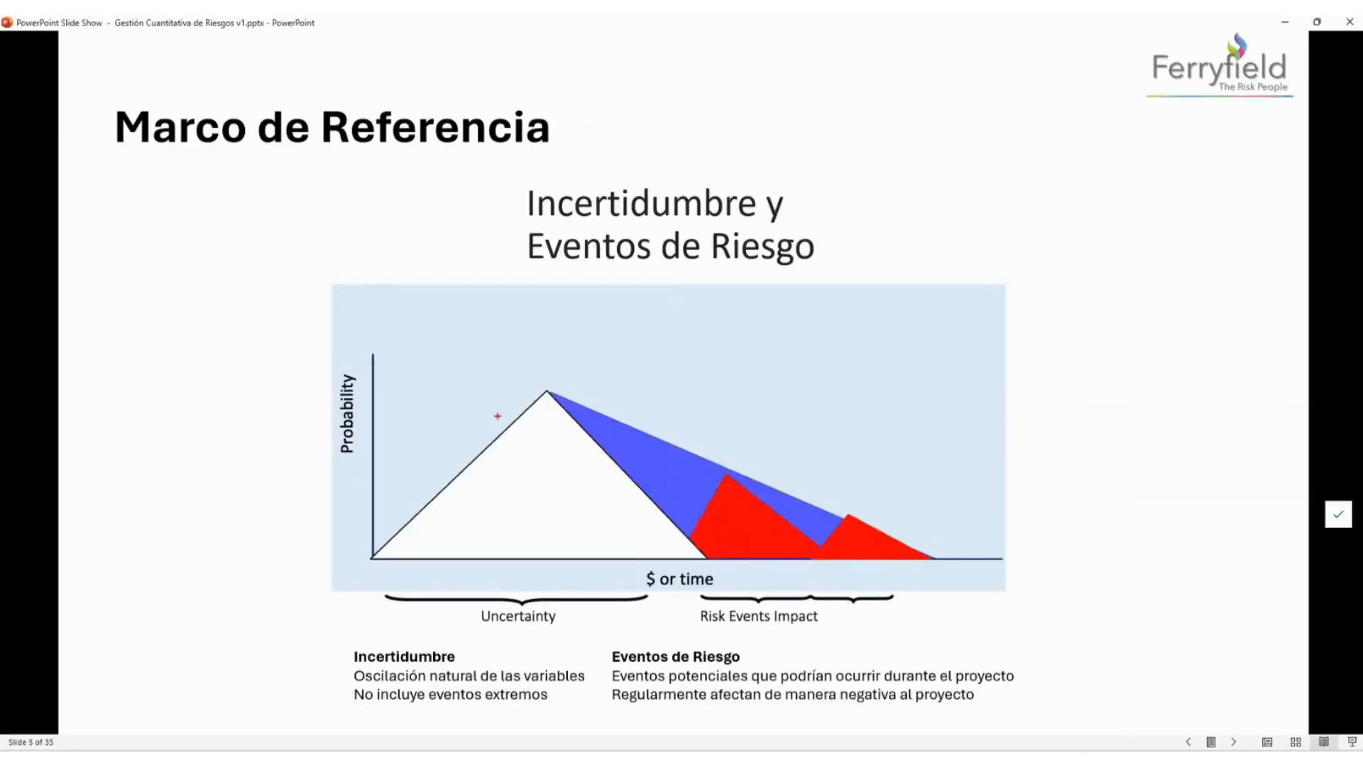
drag(443, 394, 524, 455)
text(tincertidumb)
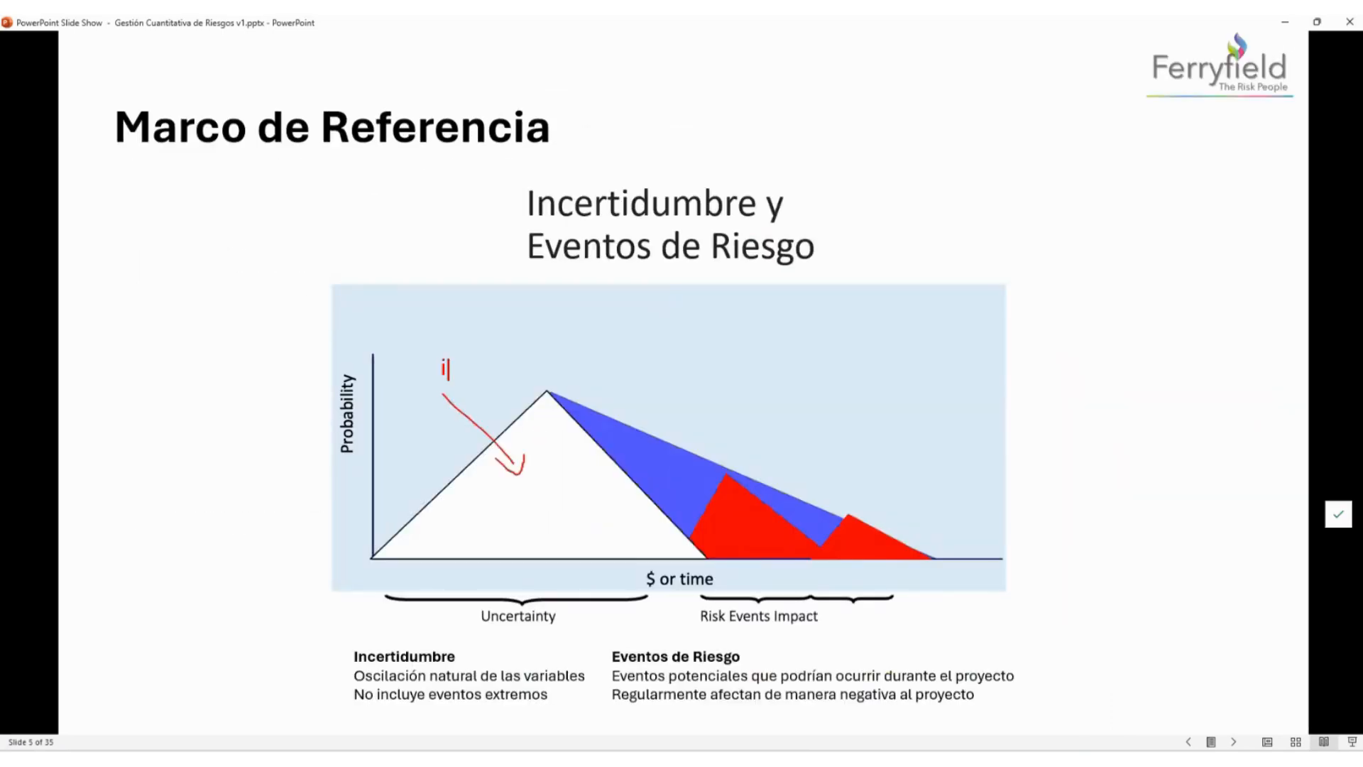
text(re)
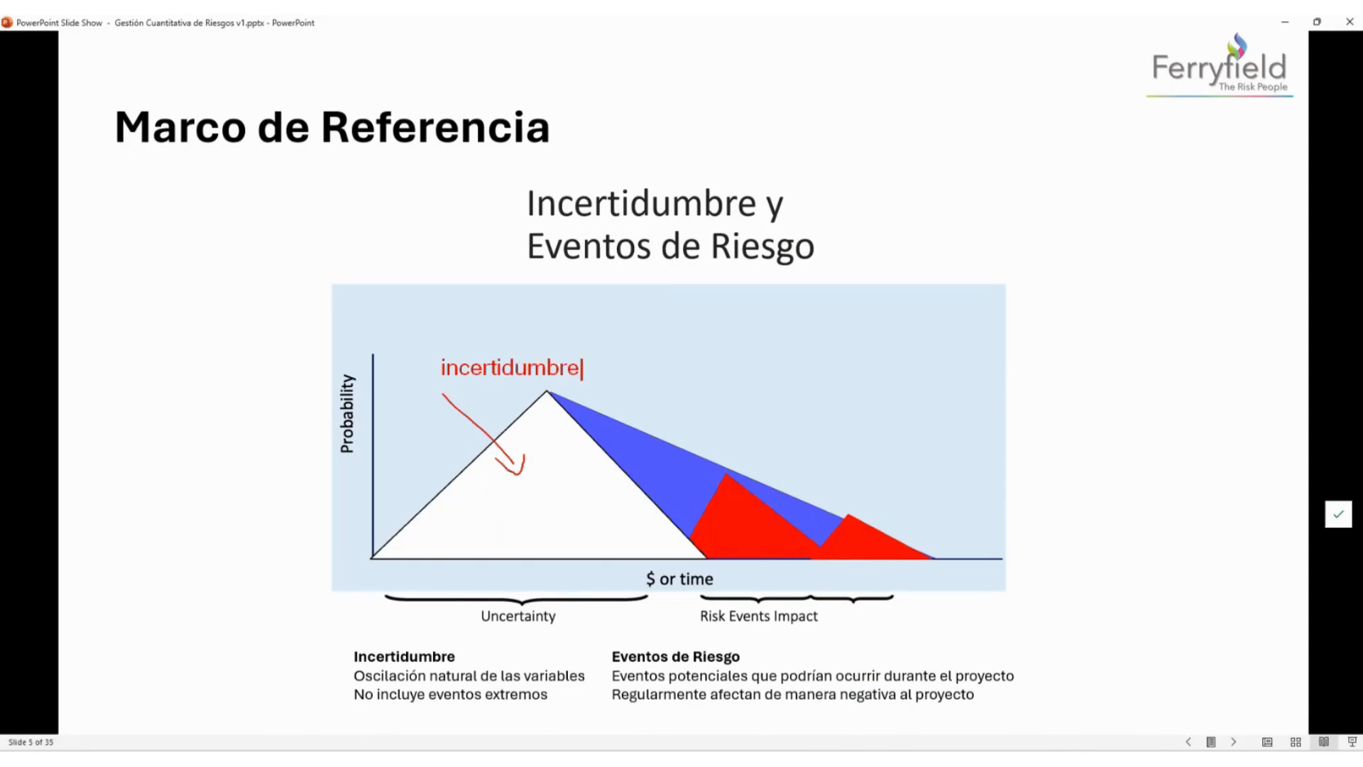
key(Escape)
key(Escape)
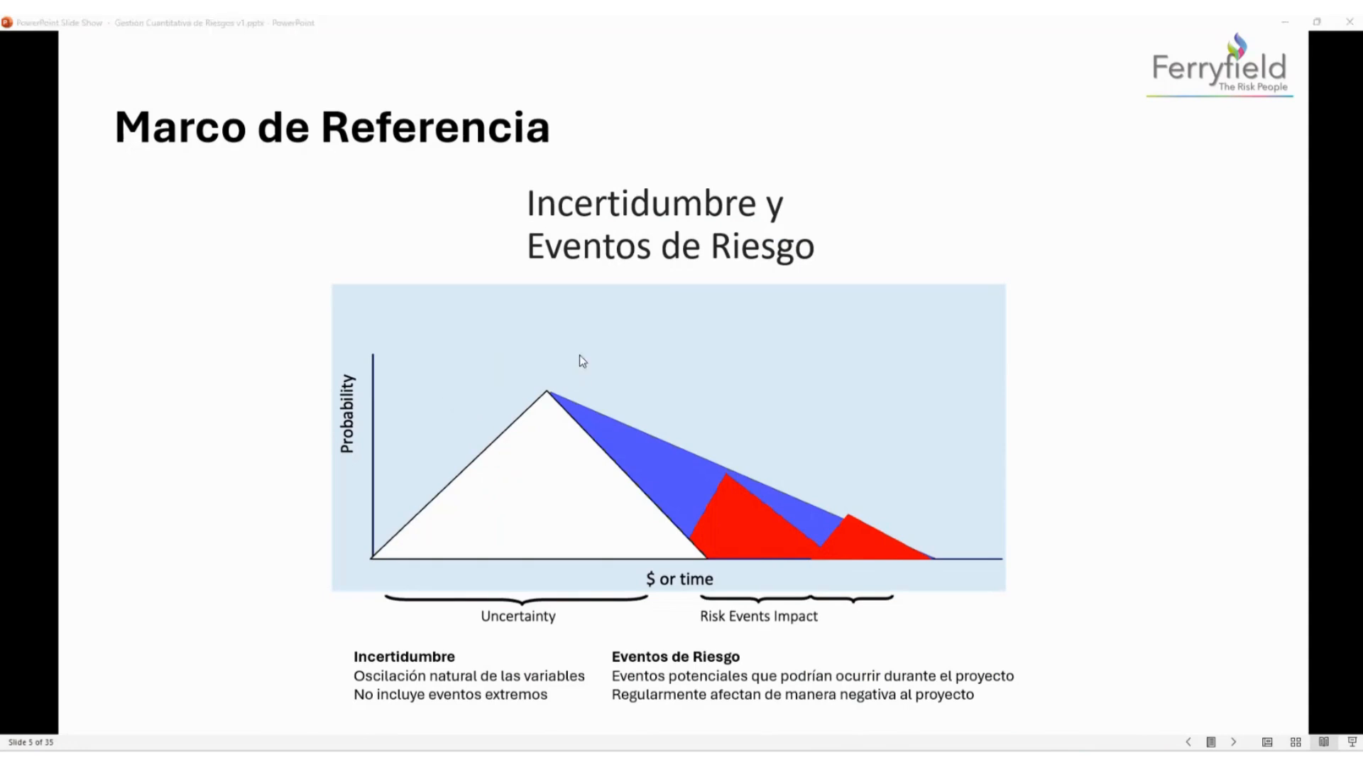
- Return to Safran Risk and, in the project risks, collapse the post-mitigated and expand the pre-mitigated position of R003 - Design Change
key(alt+Tab)
click(683, 49)
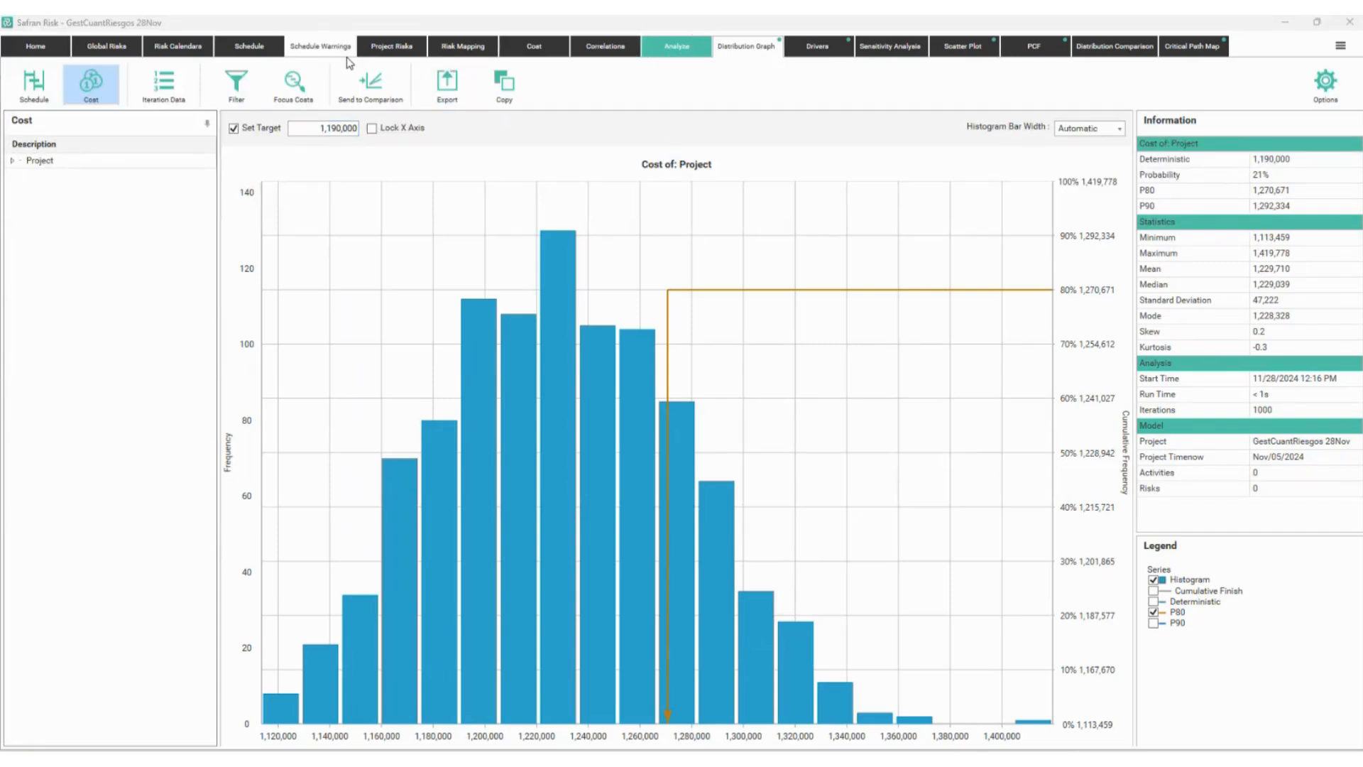
click(389, 47)
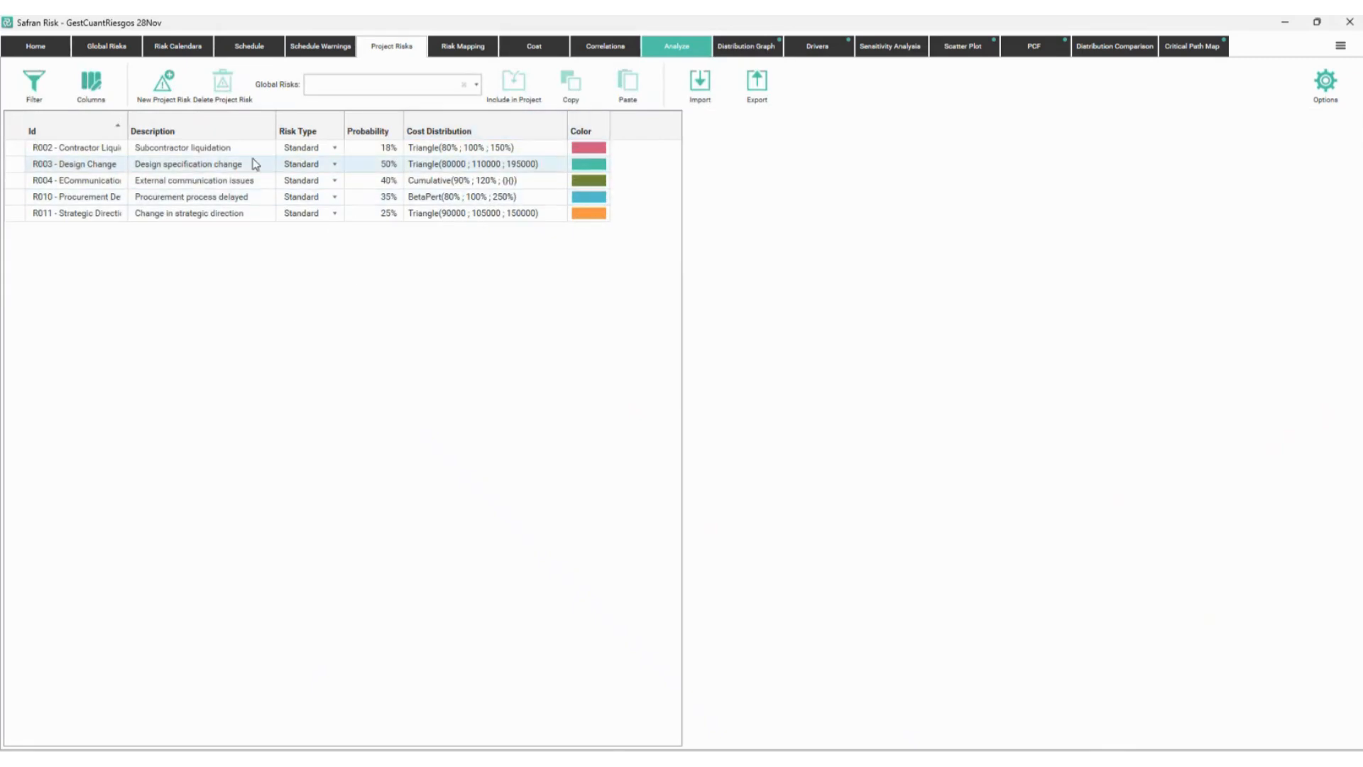
click(221, 165)
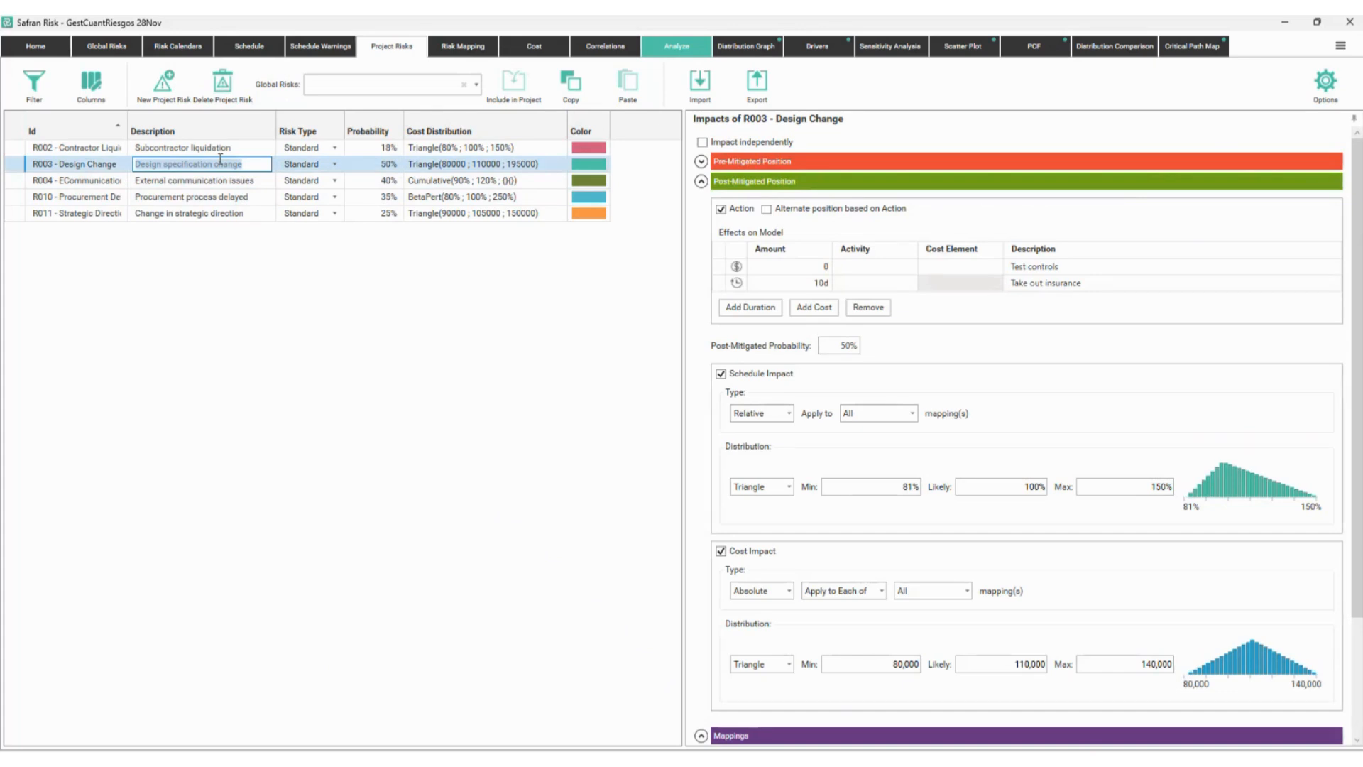
click(702, 181)
click(702, 162)
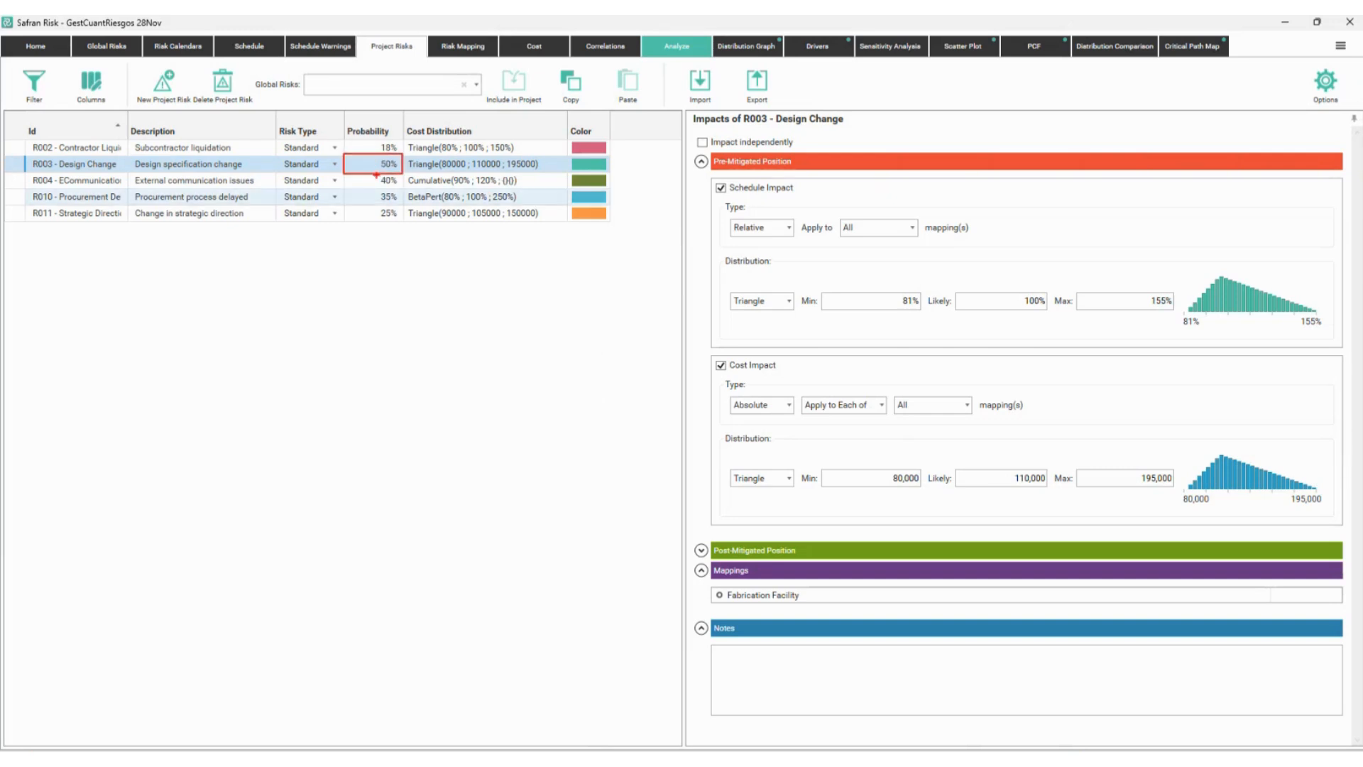
- Annotate the Design Change risk's probability with "Prob Media" and an arrow leading to "50%", and clear the annotations
text(tProb Media)
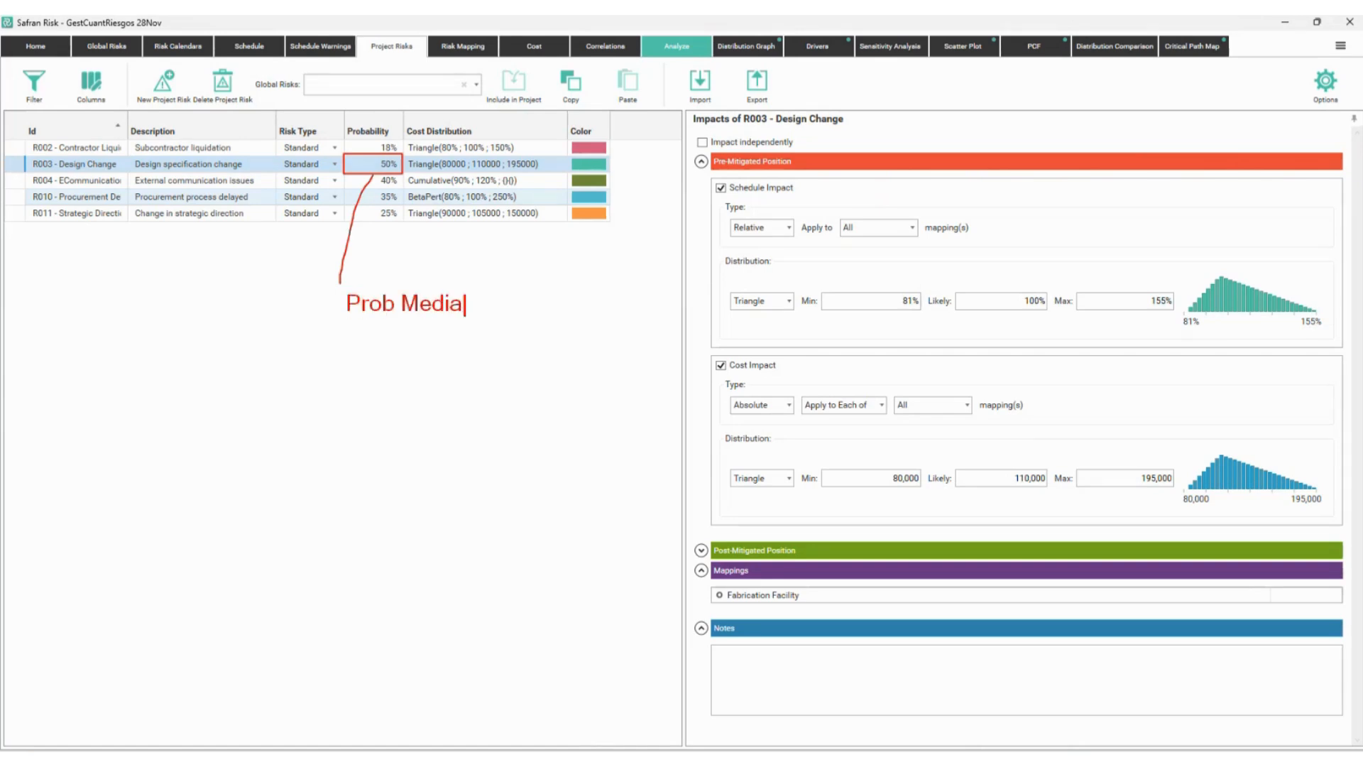
drag(438, 325, 453, 381)
text(t450%)
key(BackSpace)
key(BackSpace)
key(BackSpace)
key(BackSpace)
text(50%)
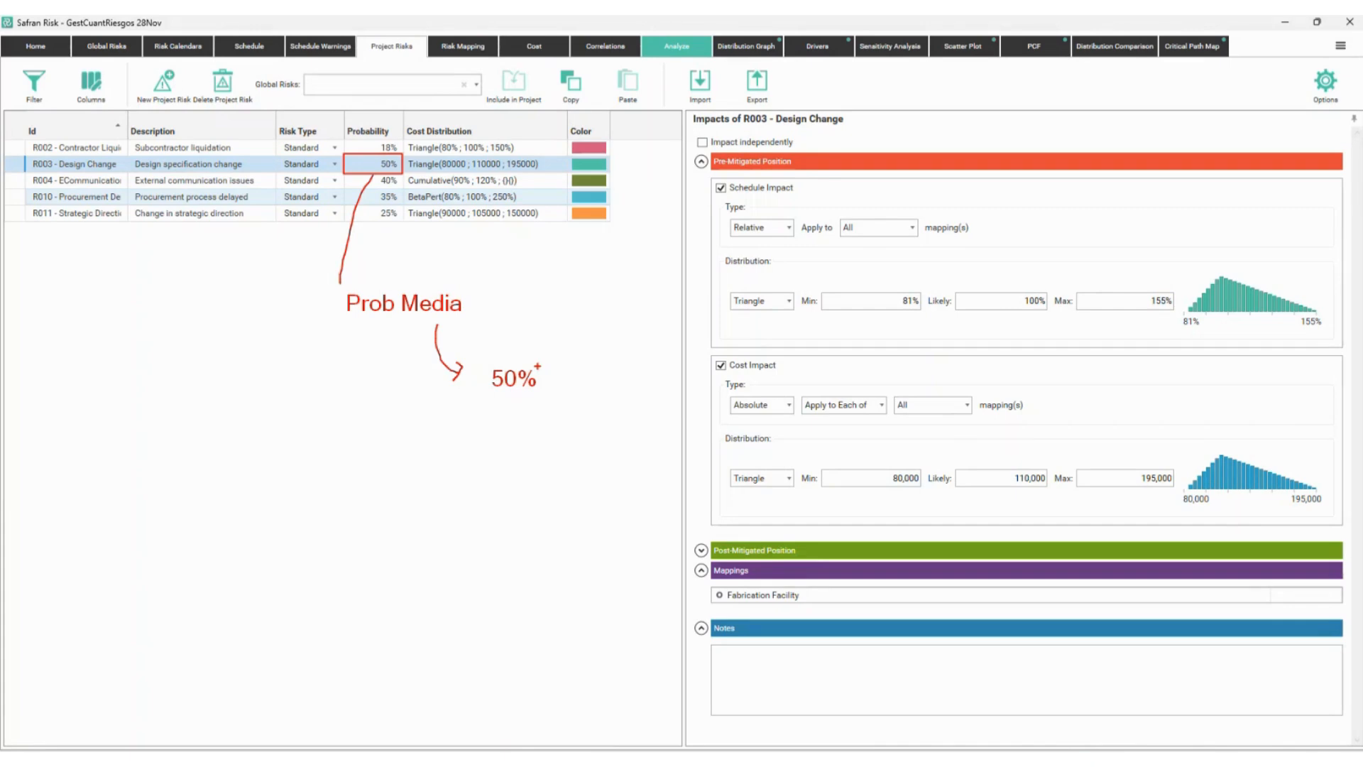
key(Escape)
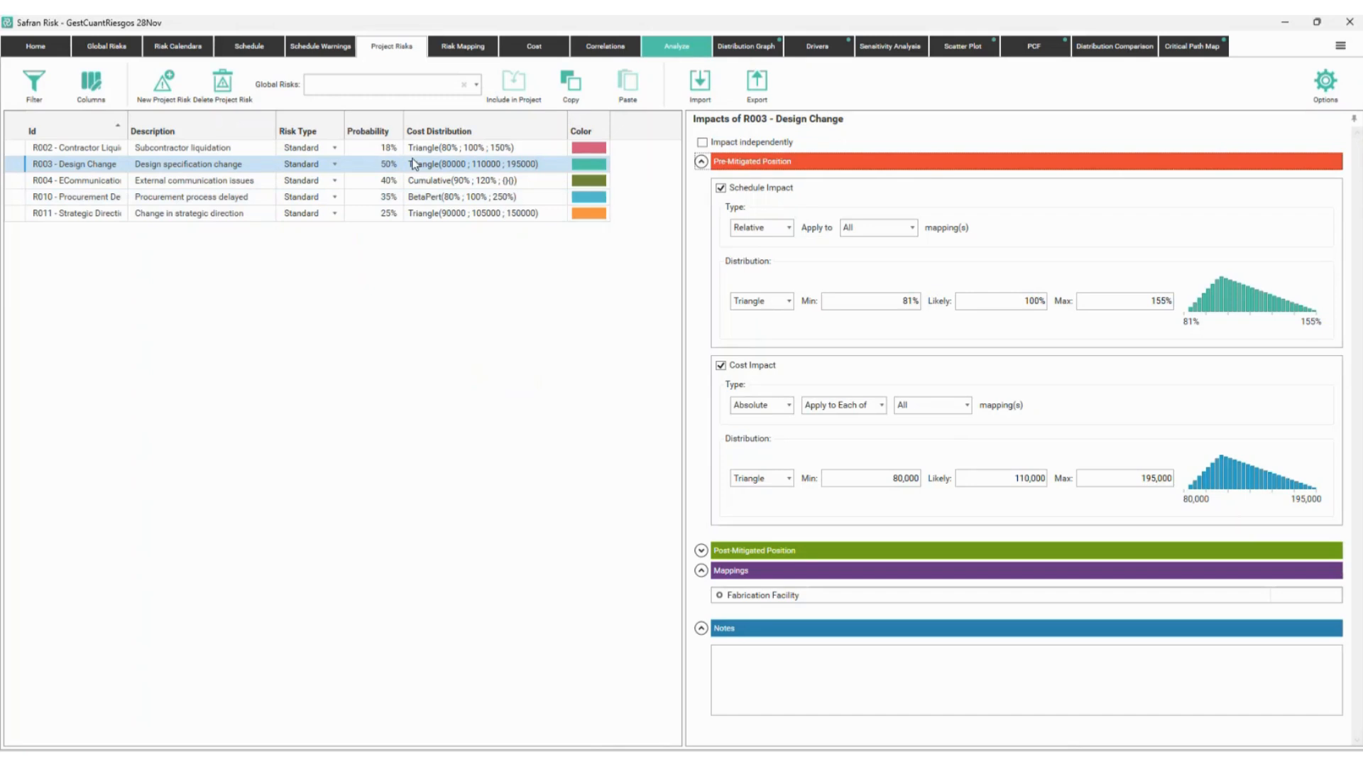
- Link the Design Change cost distribution to its marked Cost Impact values, clear the annotations, and open the Excel export option
mouse_move(395, 153)
mouse_down()
mouse_move(483, 178)
mouse_move(550, 173)
mouse_move(662, 317)
mouse_move(978, 460)
mouse_move(895, 492)
mouse_move(917, 474)
mouse_up()
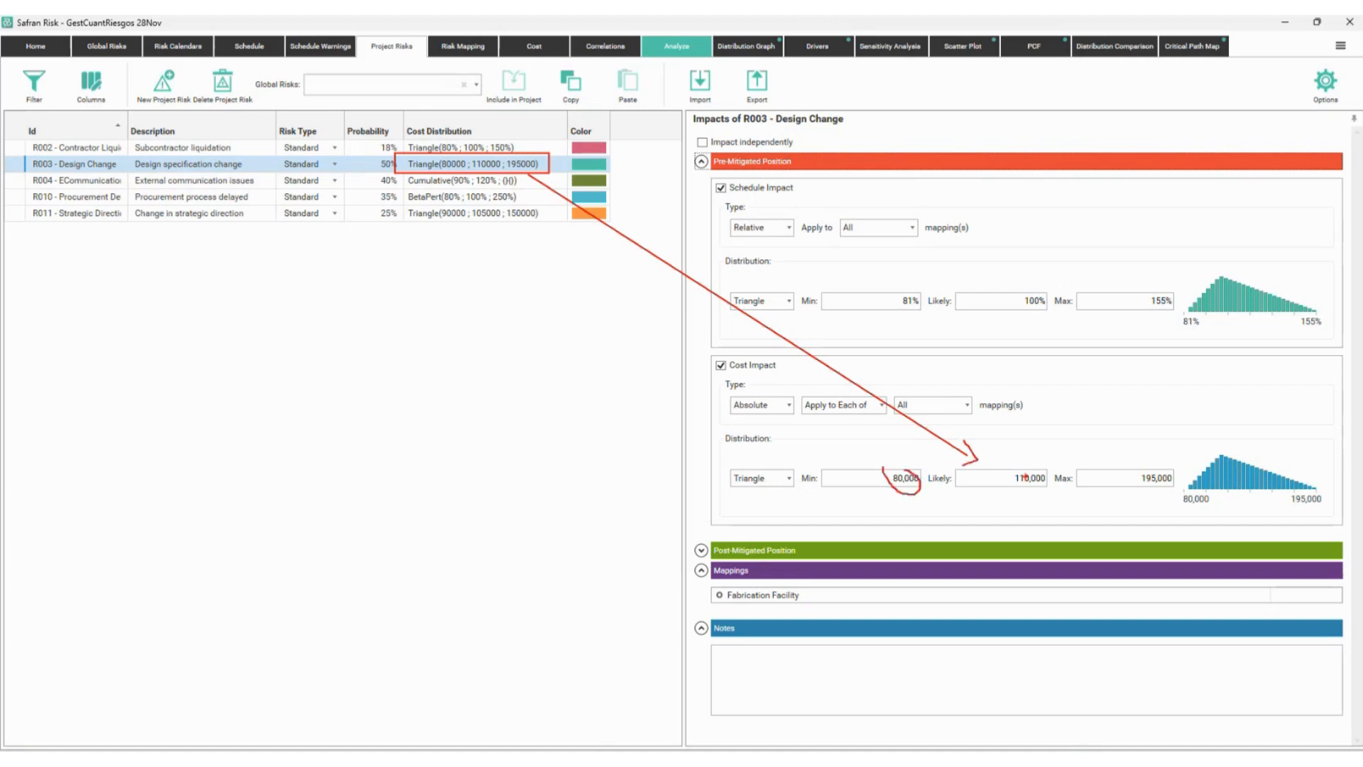
mouse_move(1145, 463)
mouse_down()
mouse_move(1135, 496)
mouse_move(1187, 475)
mouse_up()
mouse_move(644, 249)
mouse_down()
mouse_move(717, 193)
mouse_move(812, 196)
mouse_up()
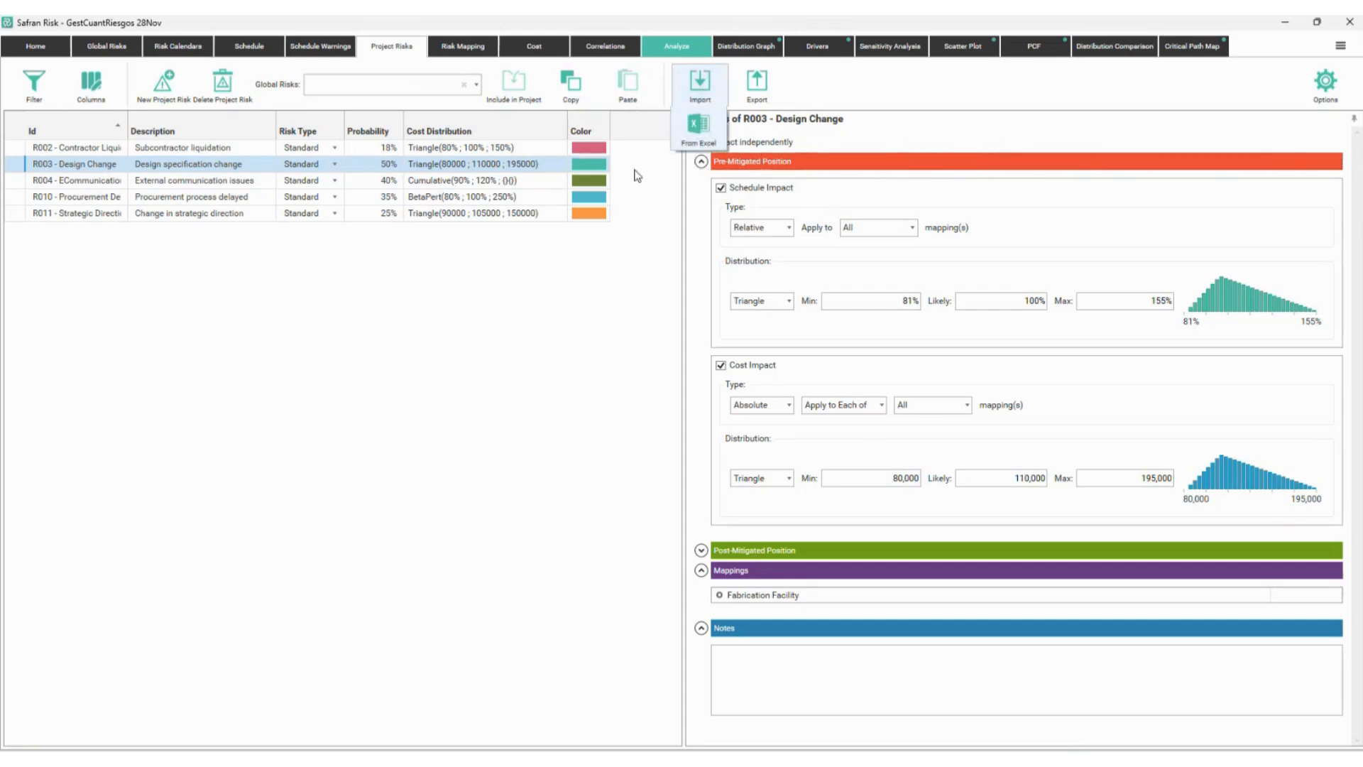
click(723, 84)
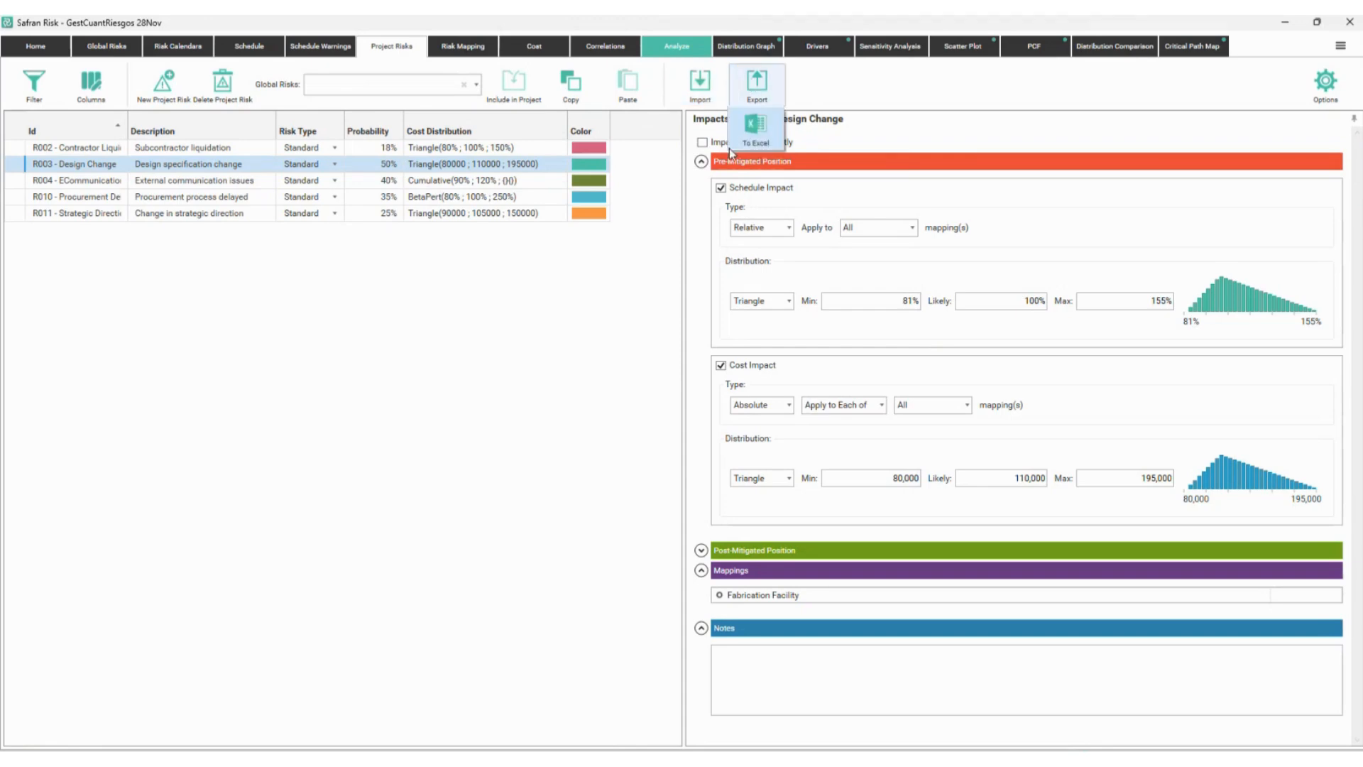
- Close the export options, frame the empty area beneath the project risk list with a rectangle and a stroke pointing into it, and clear the annotations
click(255, 306)
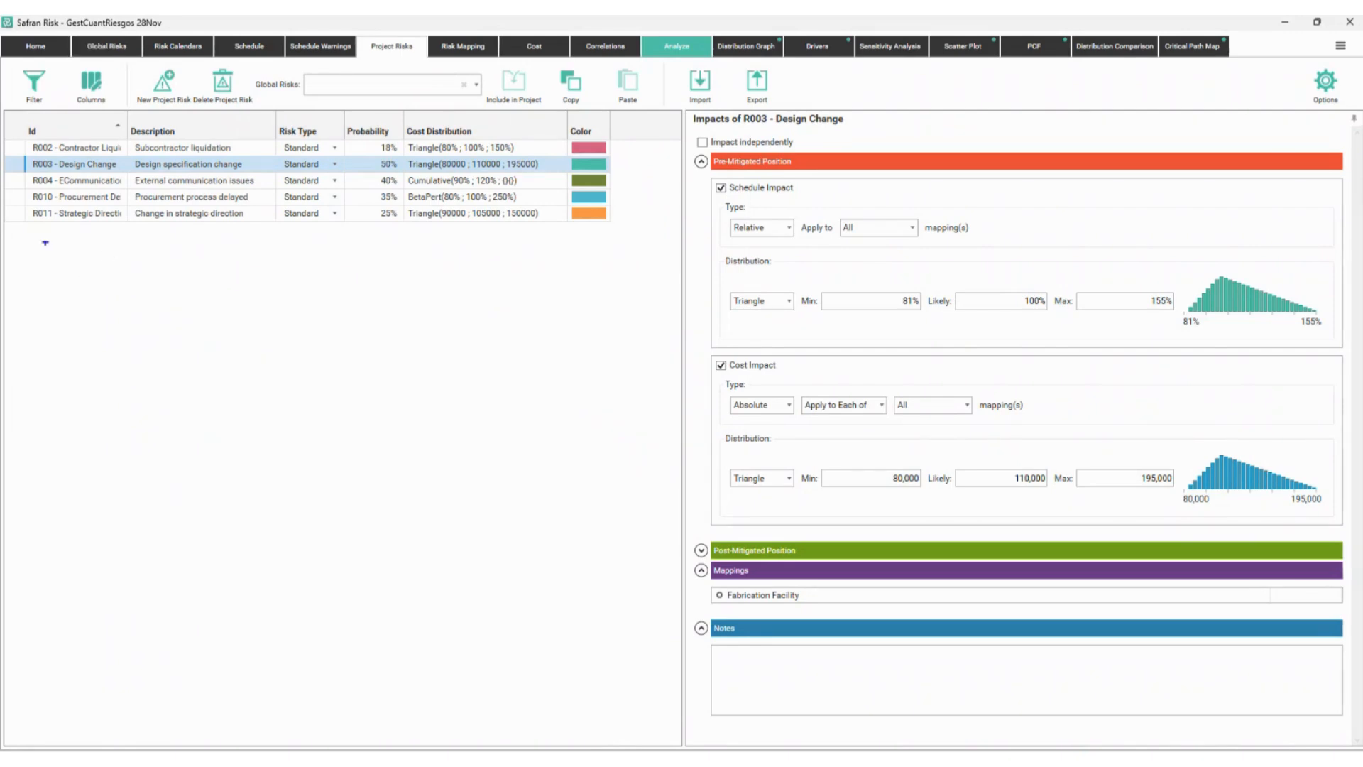
drag(33, 225, 607, 453)
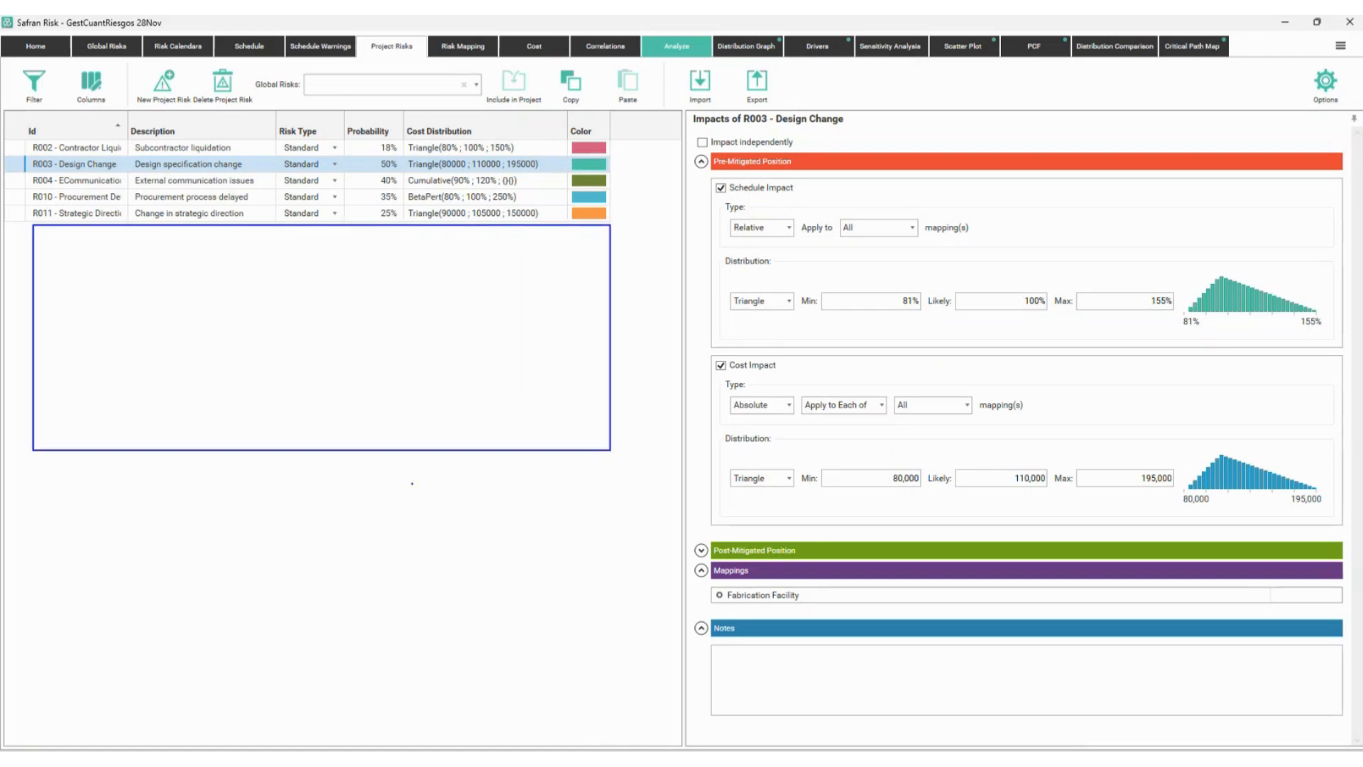
mouse_move(356, 498)
mouse_down()
mouse_move(435, 411)
mouse_move(438, 424)
mouse_up()
key(Escape)
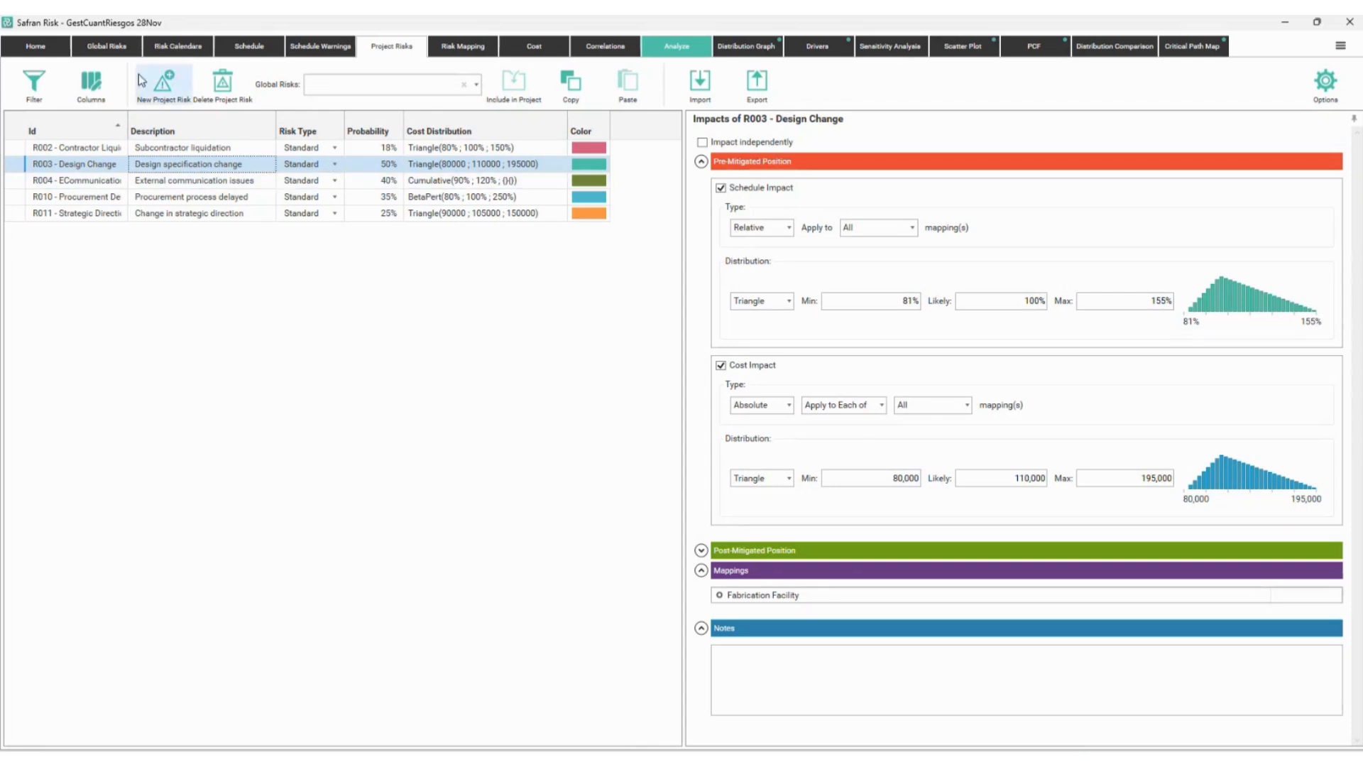
- Open the global risks and annotate the list with a line towards its risk events and the text "inventario de riesgos"
click(106, 45)
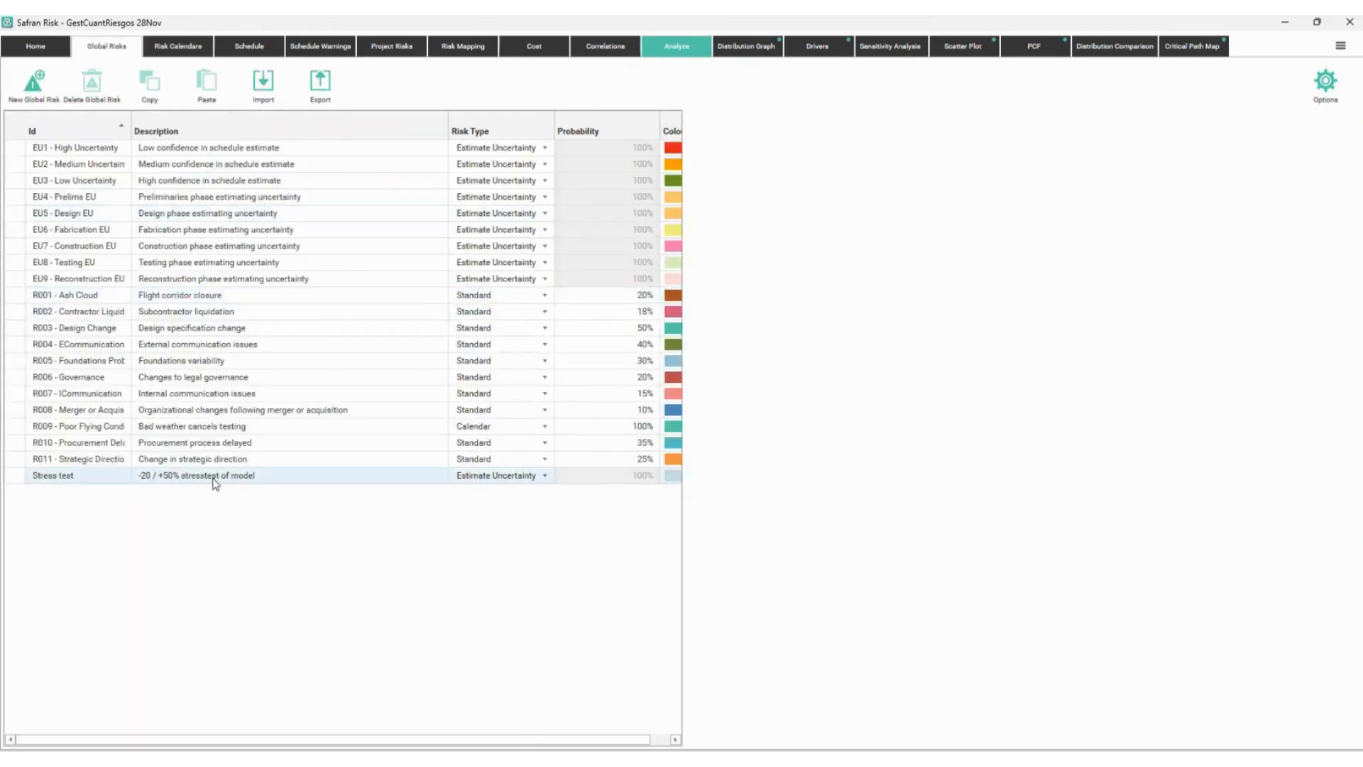
drag(249, 536, 327, 419)
text(t)
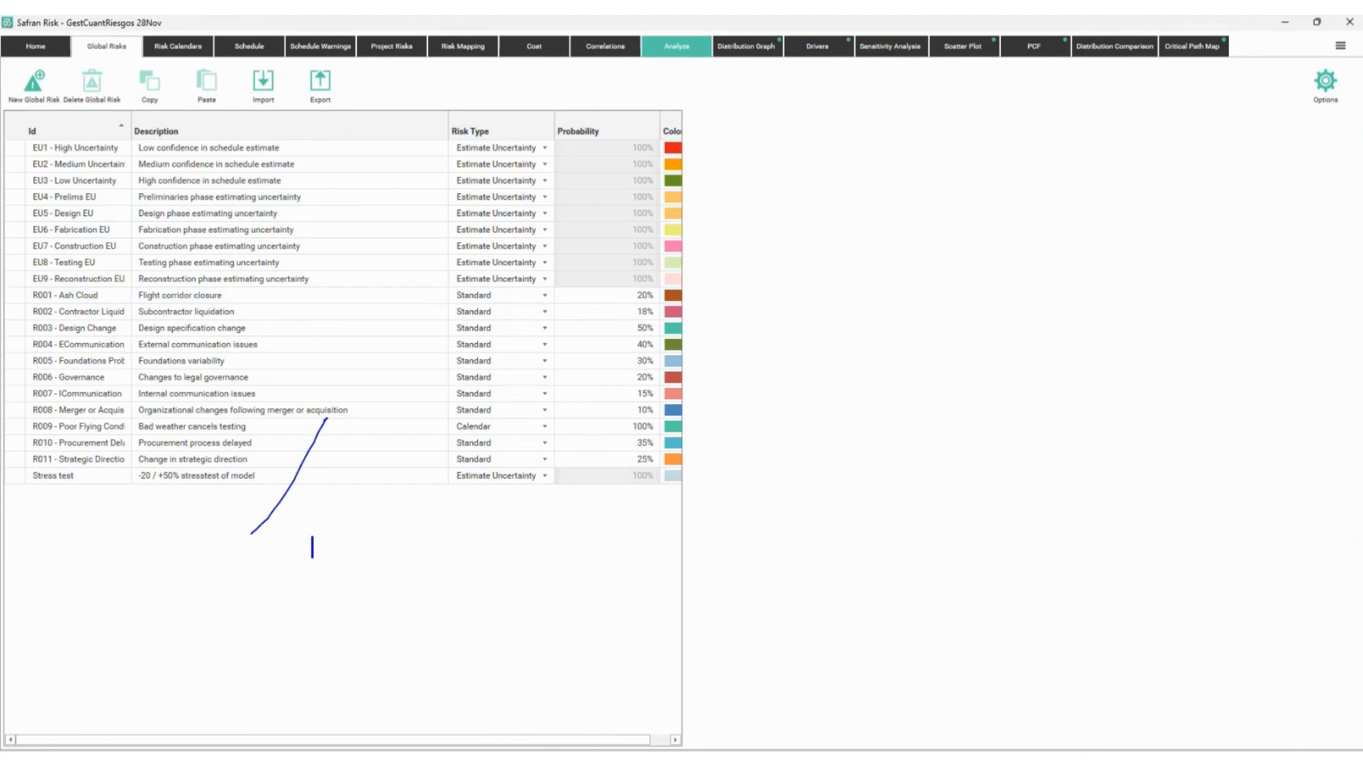
text(inventario de riesgos)
key(Return)
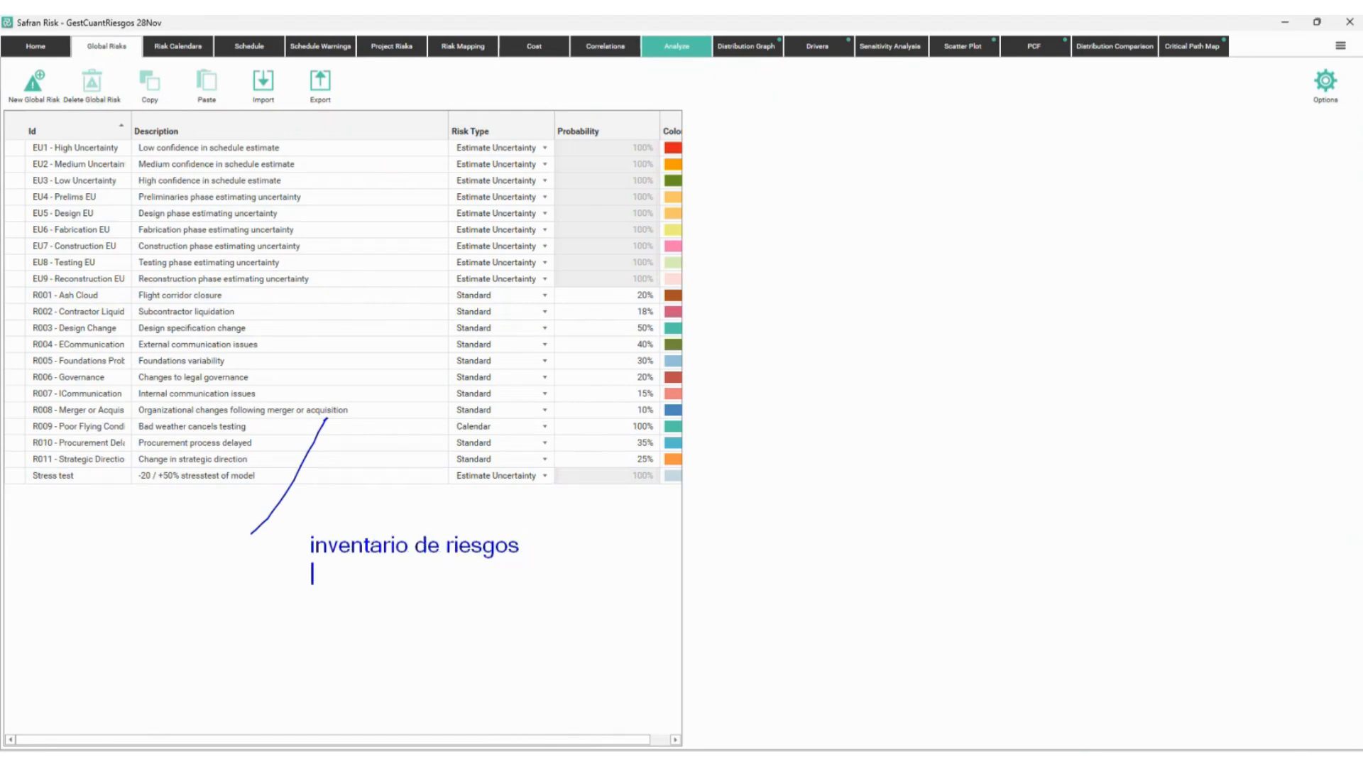
key(Escape)
- Finish the arrowhead on the global risk list, add the notes "Equipo de Riesgos" and "PMO" below, and clear all annotations
mouse_move(305, 418)
mouse_down()
mouse_move(351, 409)
mouse_move(342, 465)
mouse_up()
text(t)
text(Equipo de Riesgos)
key(Return)
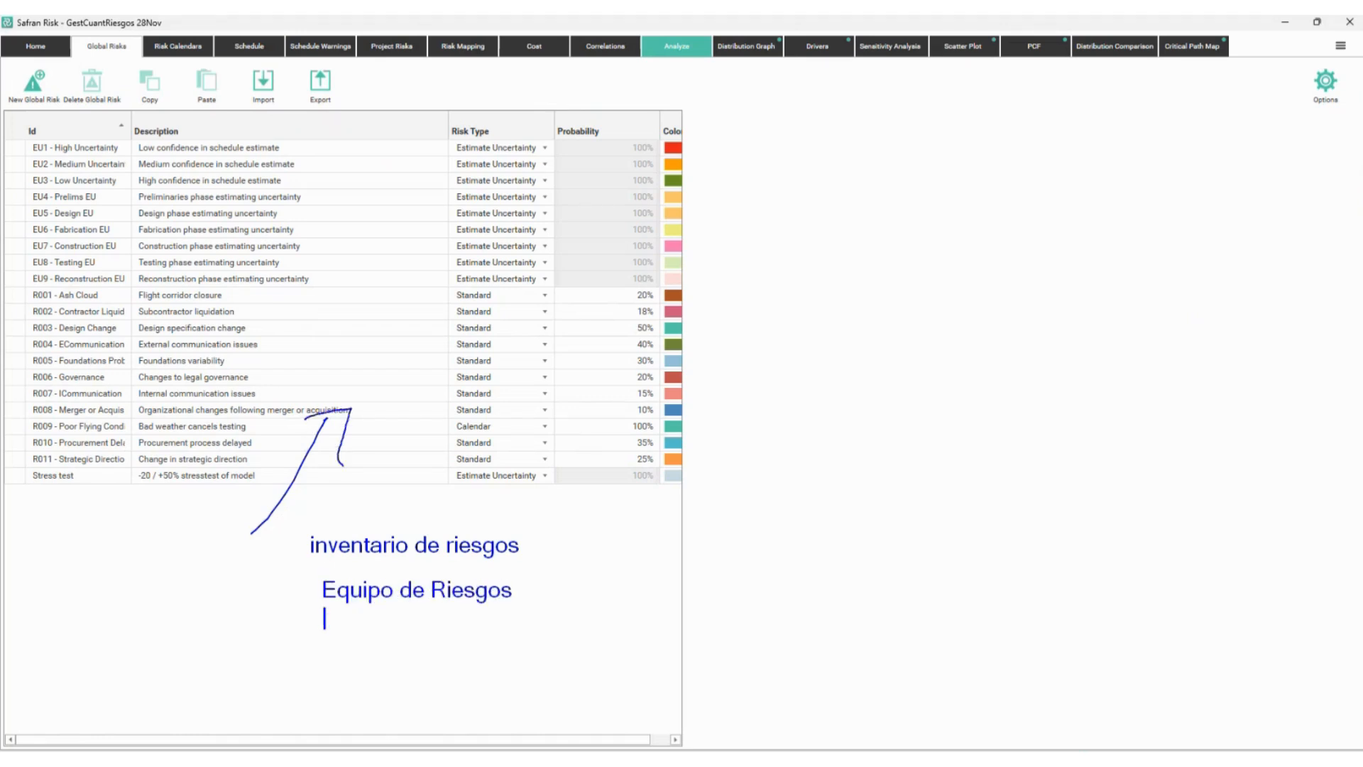
text(PMO)
key(Escape)
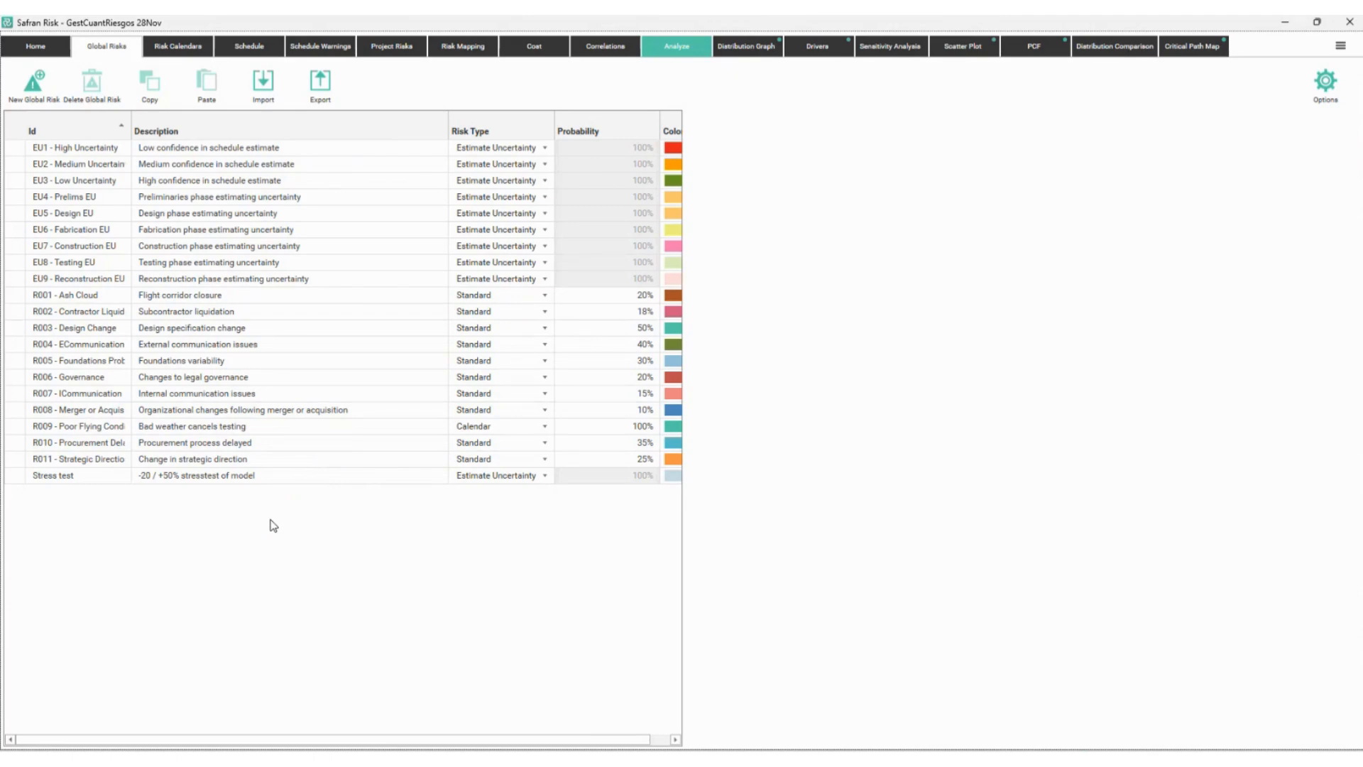
- Include the global risk R010 - Procurement Delays in the project risks and open the new entry's Id for editing
click(391, 46)
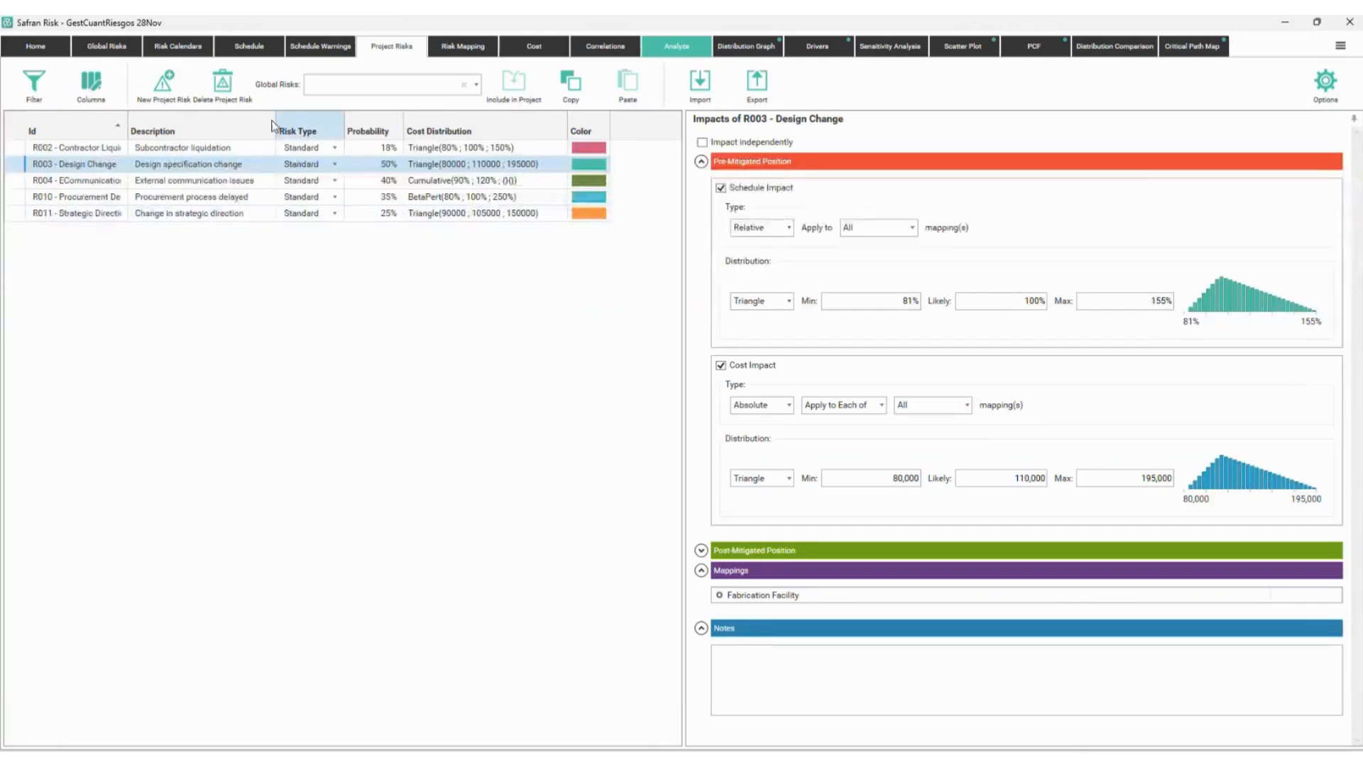
click(476, 84)
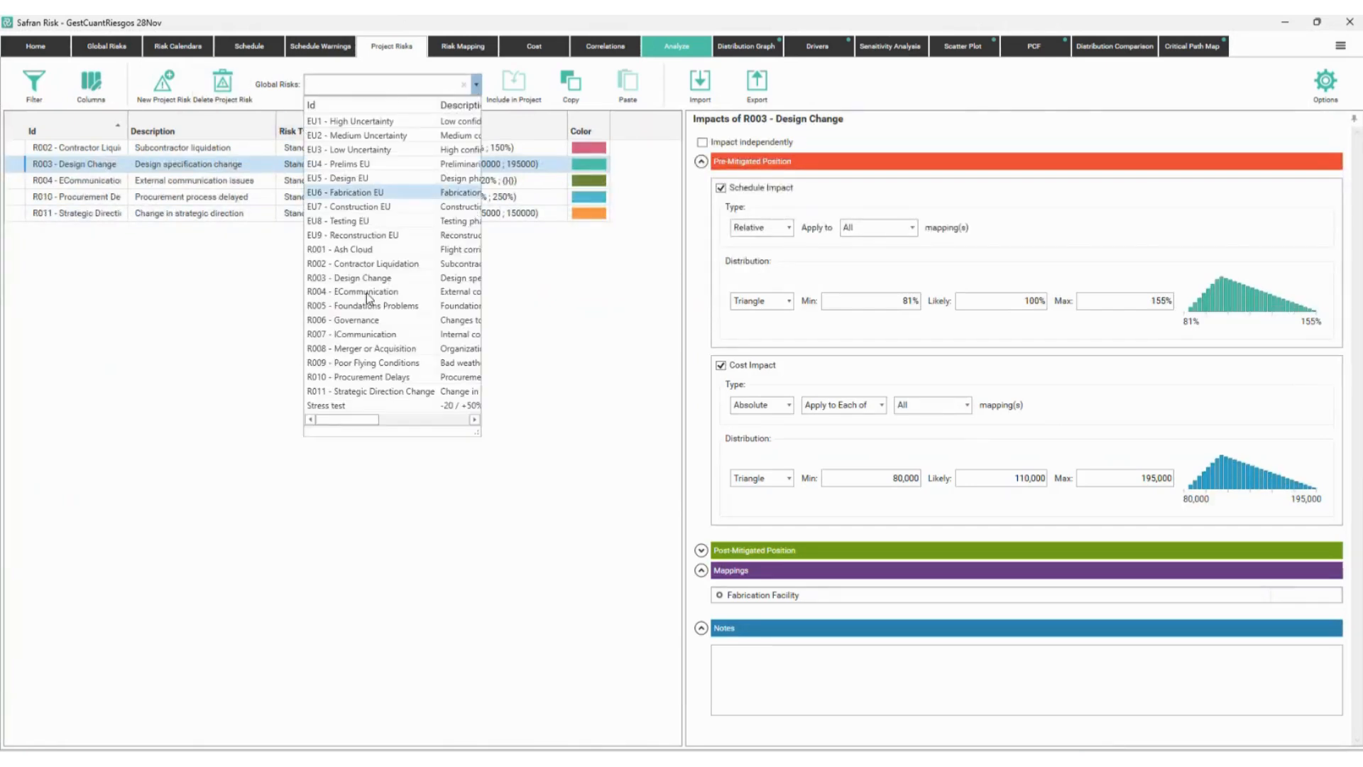
click(382, 377)
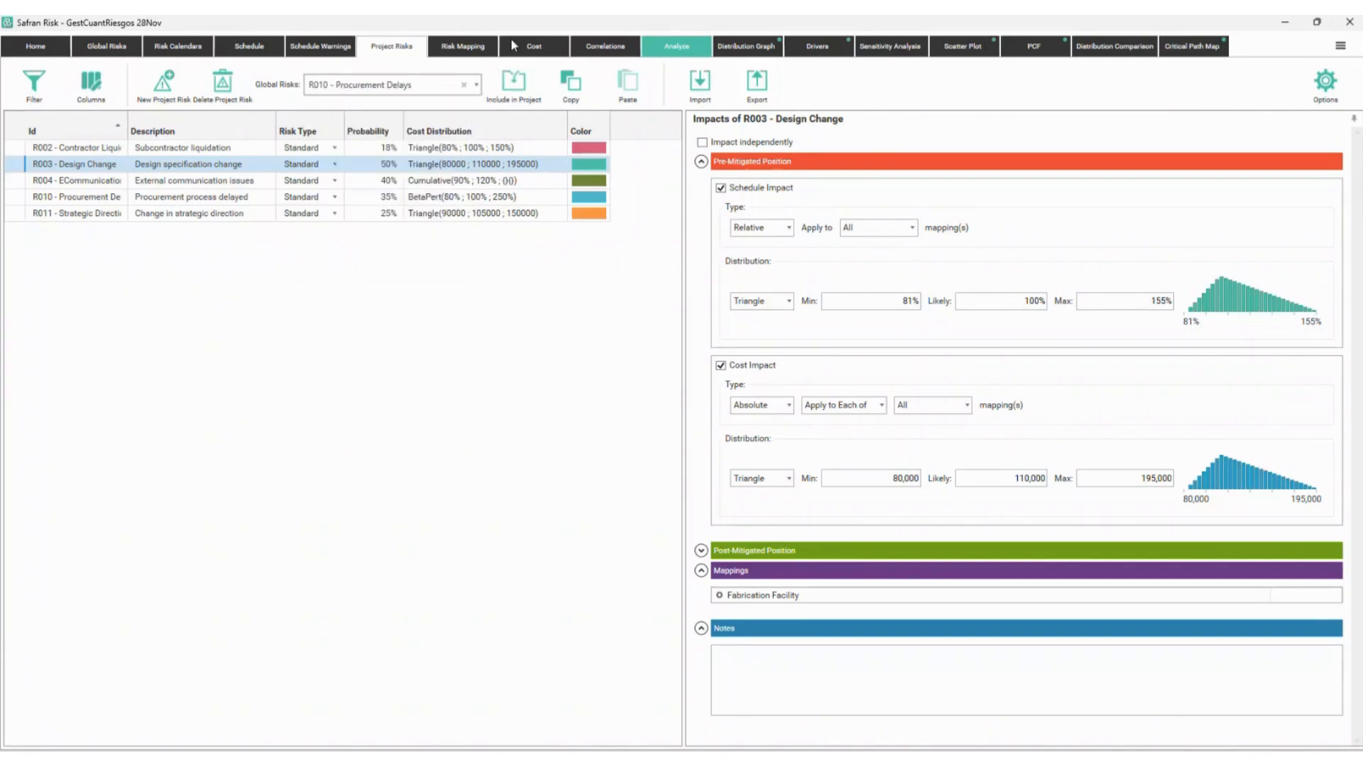
click(514, 83)
double_click(88, 231)
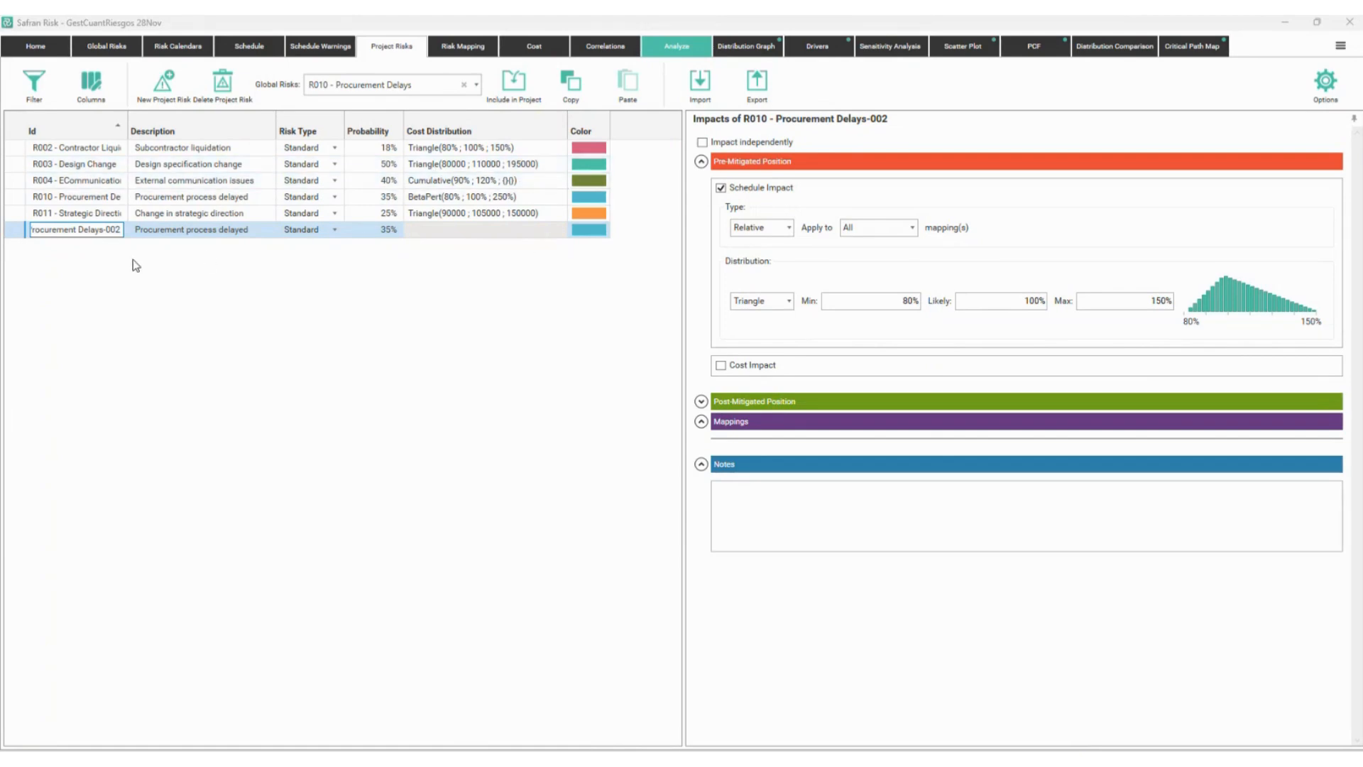
- Delete the duplicate project risk R010 - Procurement Delays-002
click(13, 233)
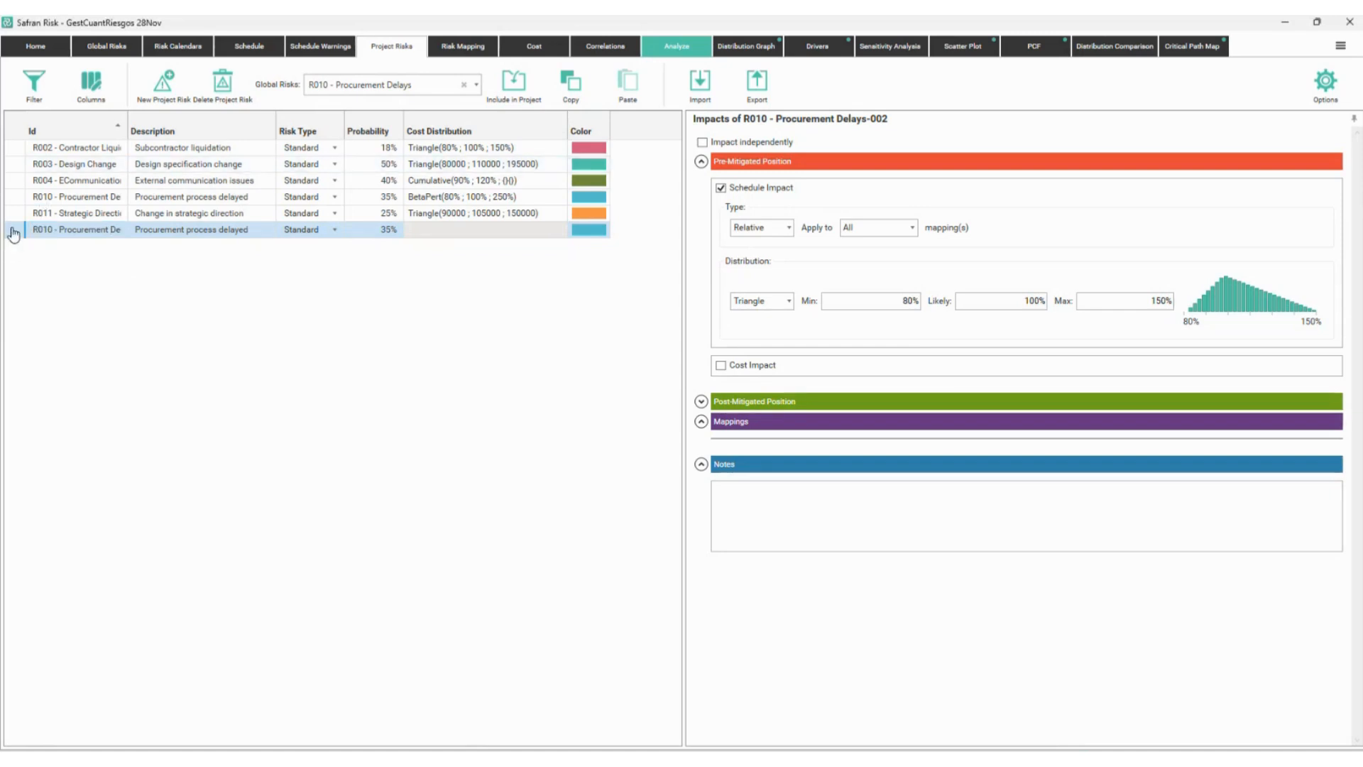
click(222, 83)
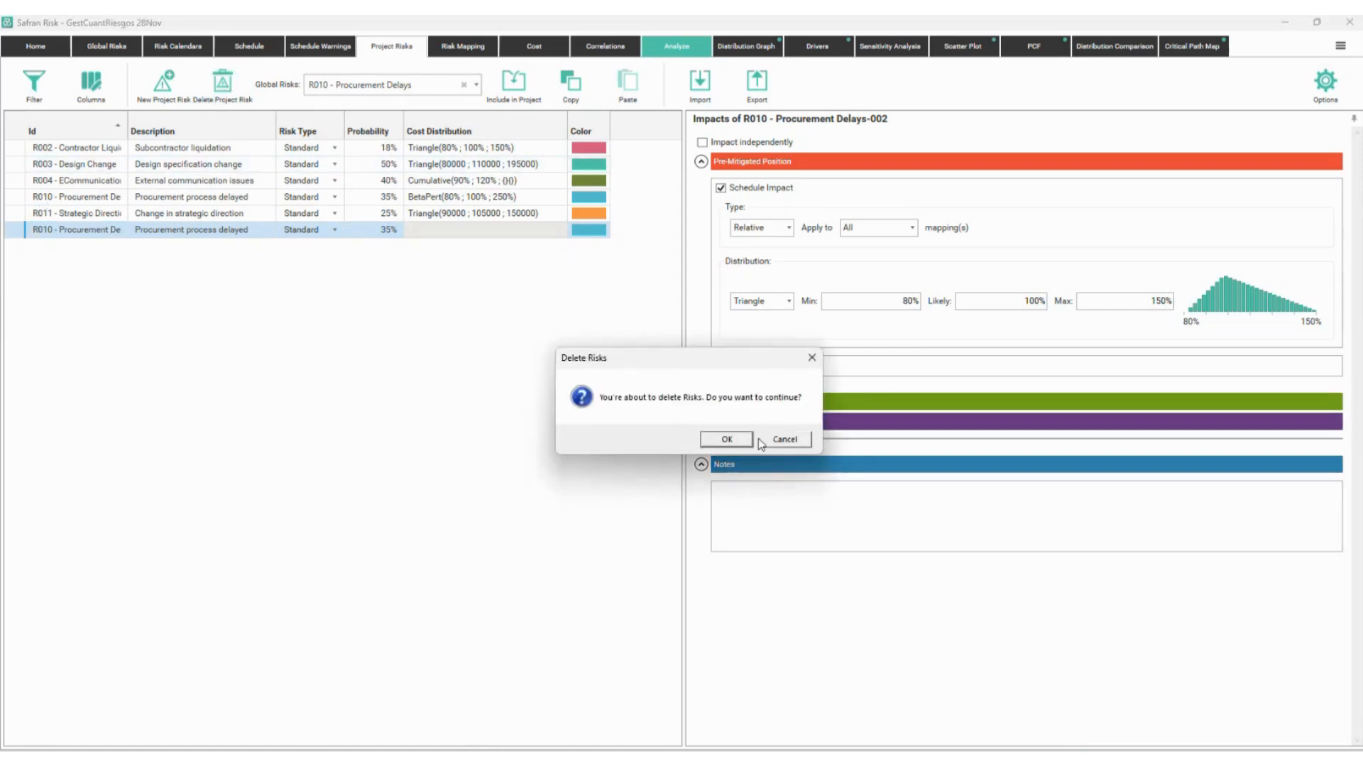
click(727, 439)
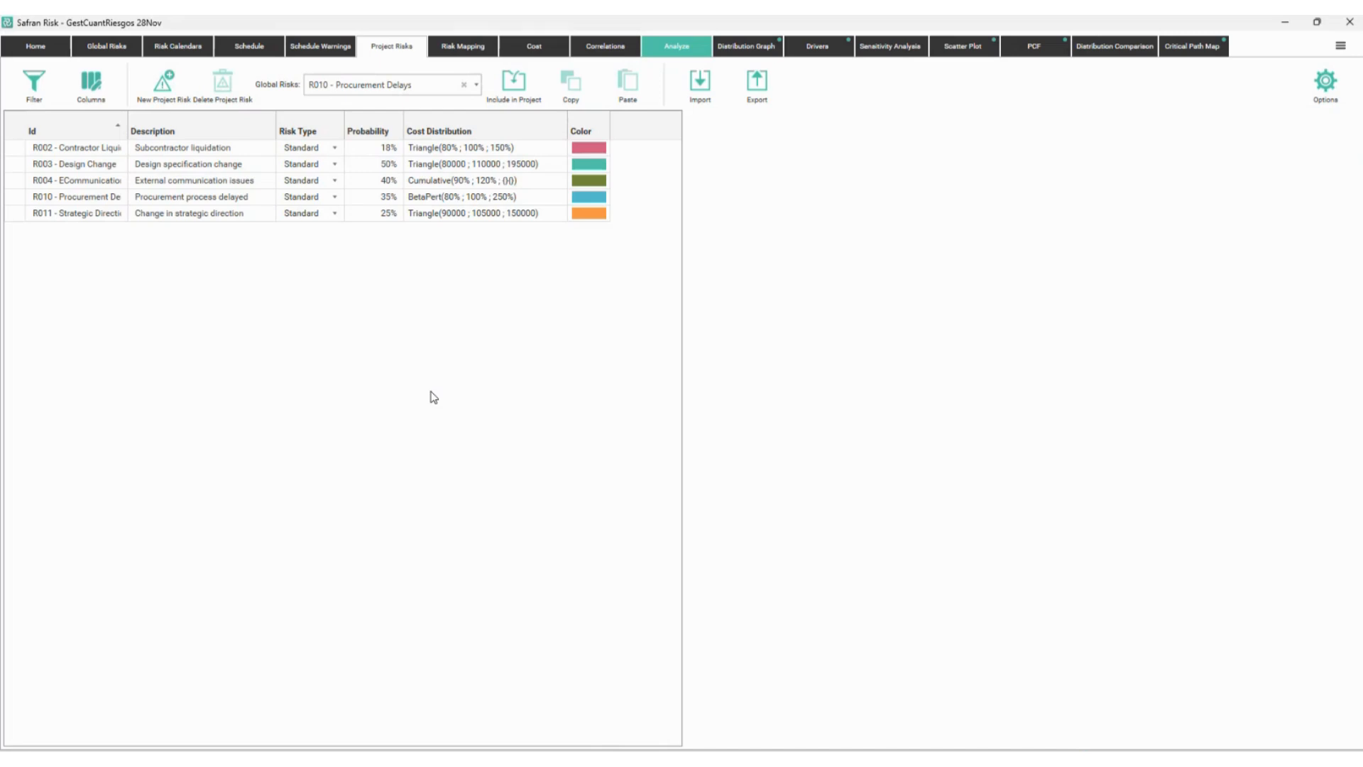
- Include all project risks in their pre-mitigated position in the analysis and try to run it
click(668, 48)
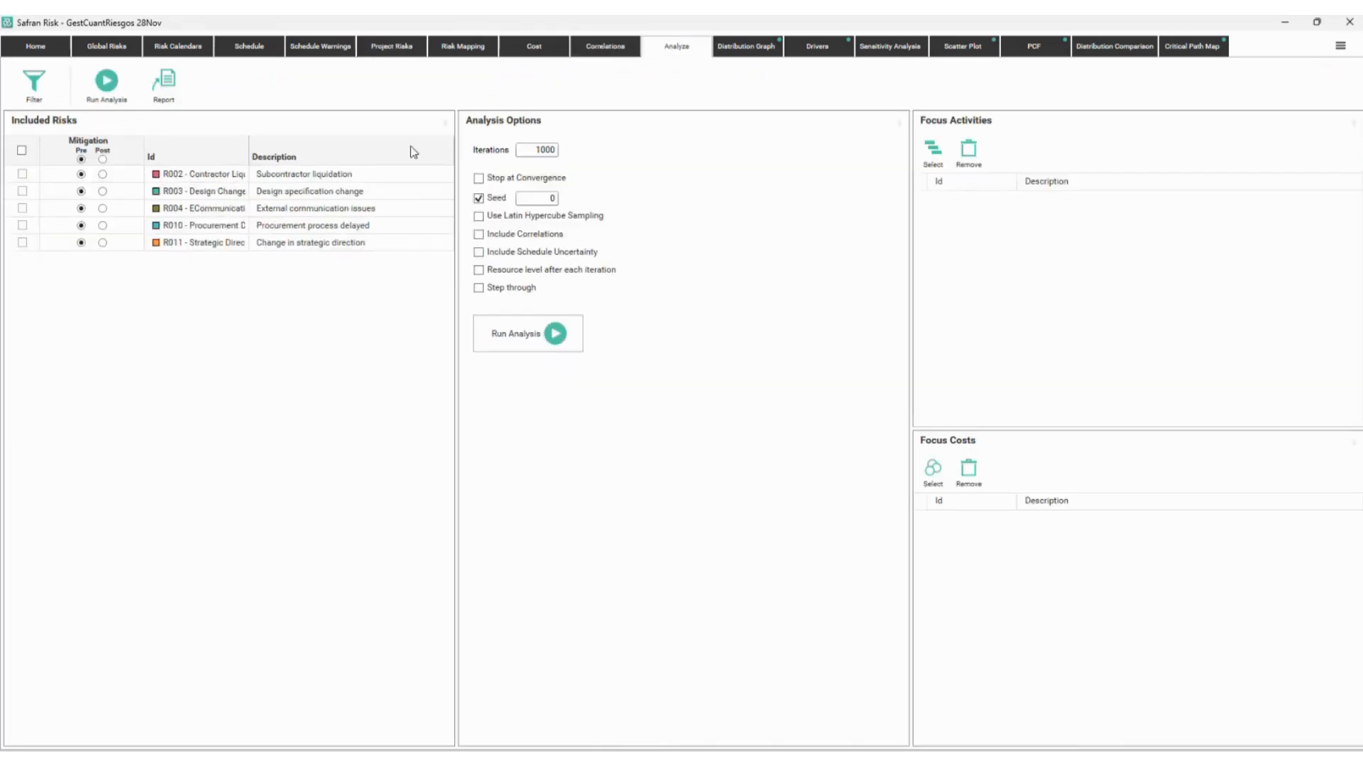
click(21, 150)
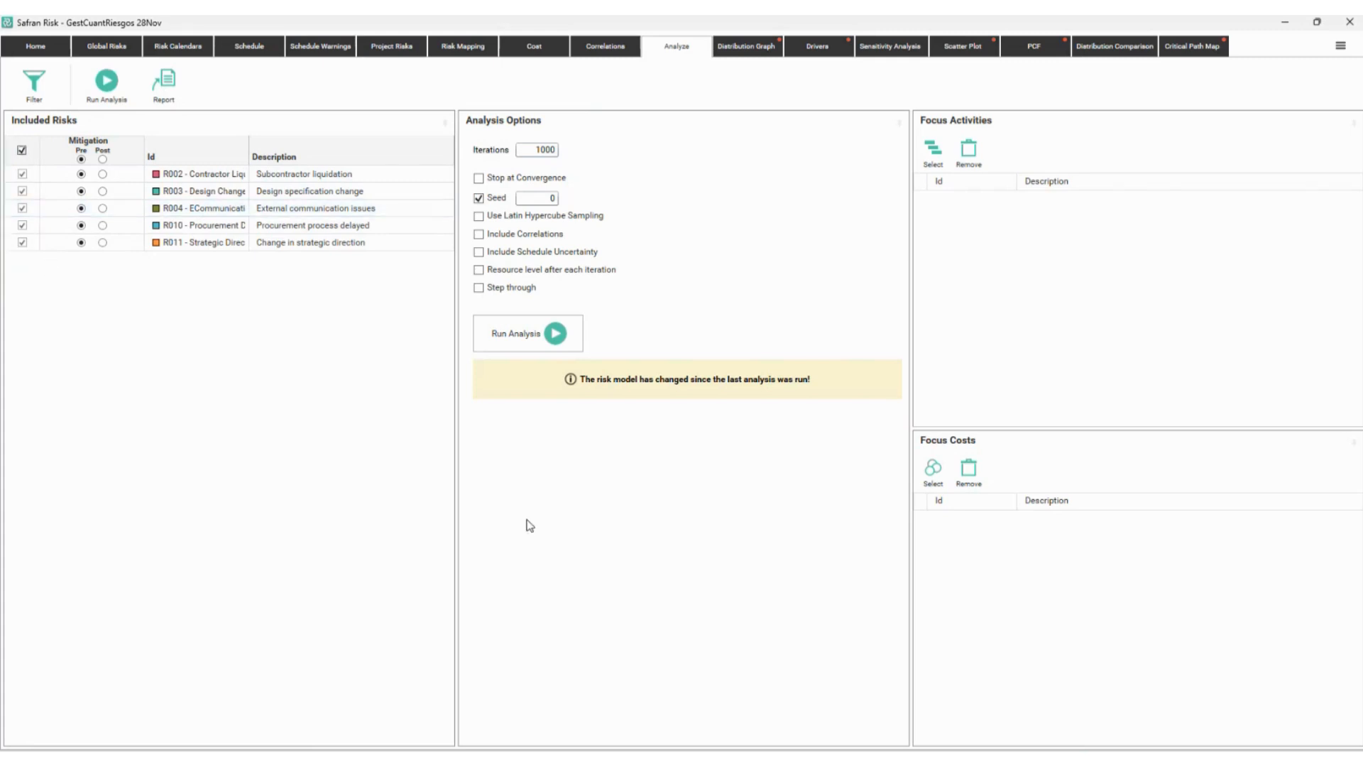
click(518, 338)
- Open the cost distribution graph, frame the Minimum, Maximum and Mean statistics with a rectangle, and clear the annotation
click(757, 53)
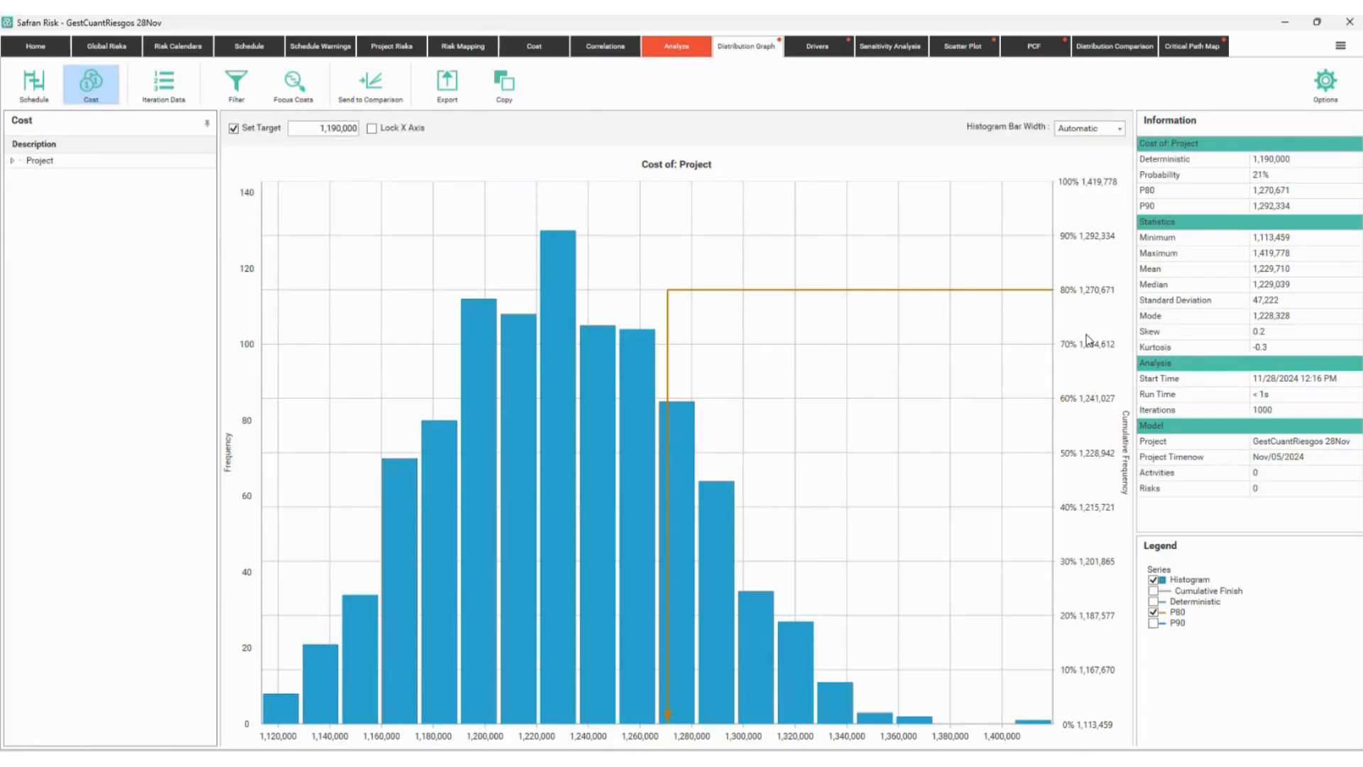
mouse_move(1137, 225)
mouse_down()
mouse_move(1261, 280)
mouse_move(1315, 280)
mouse_up()
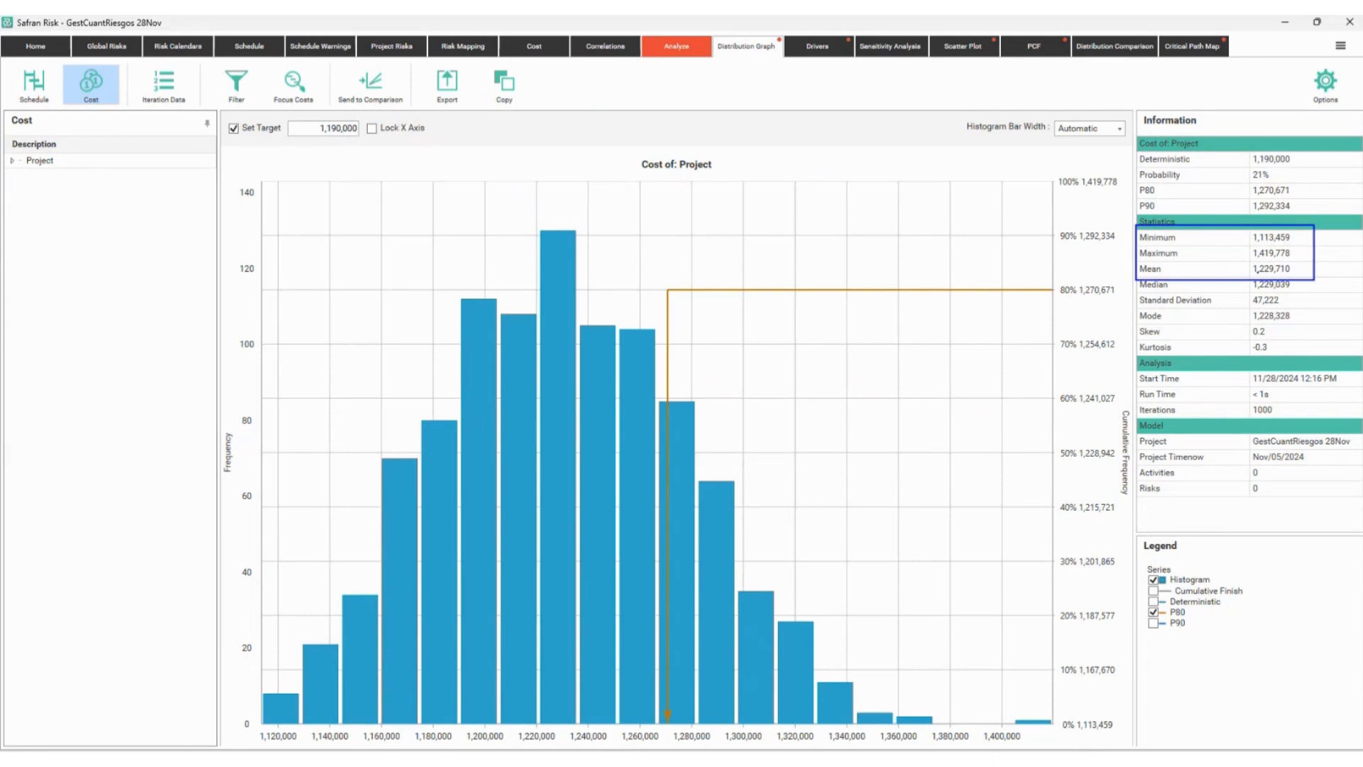
key(Escape)
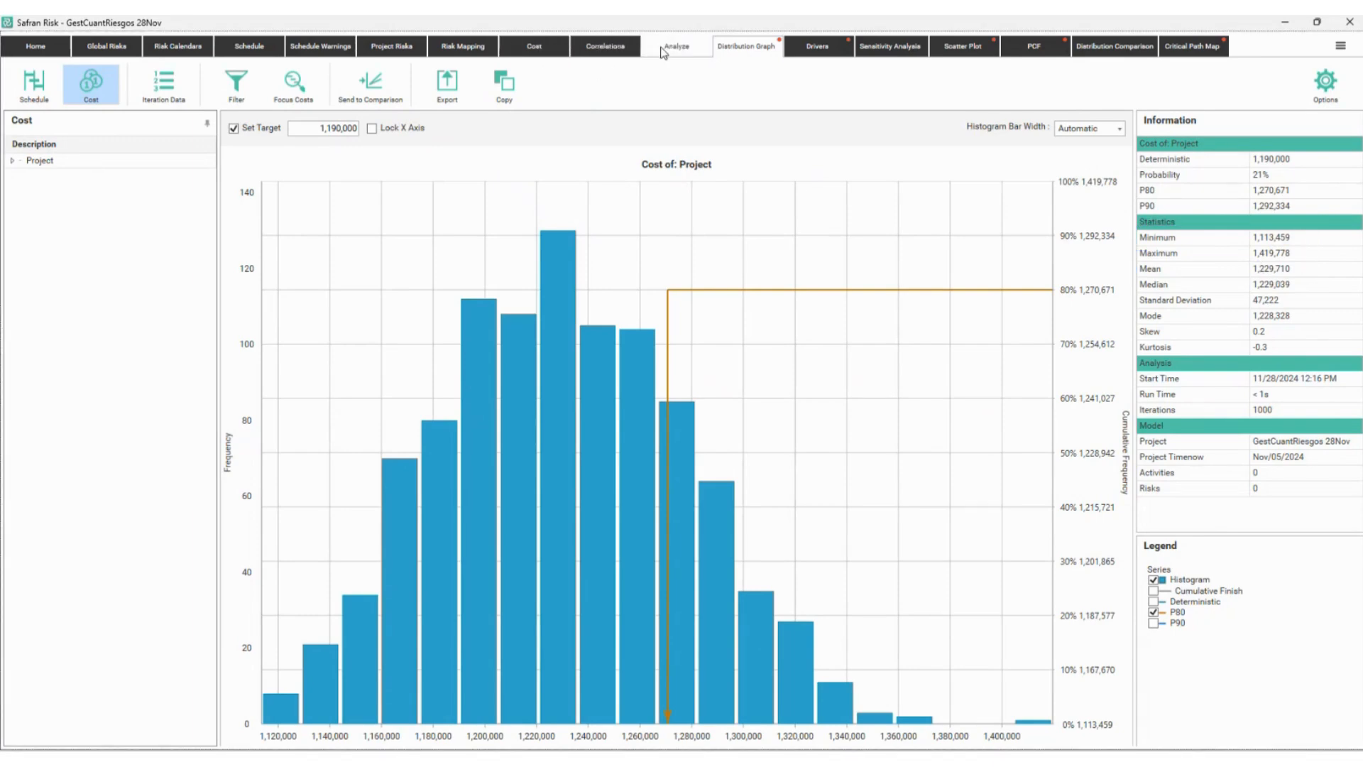
- Return to the project risks, frame the Cost Distribution column with a rectangle and an arrow beneath it, and clear the annotations
click(677, 46)
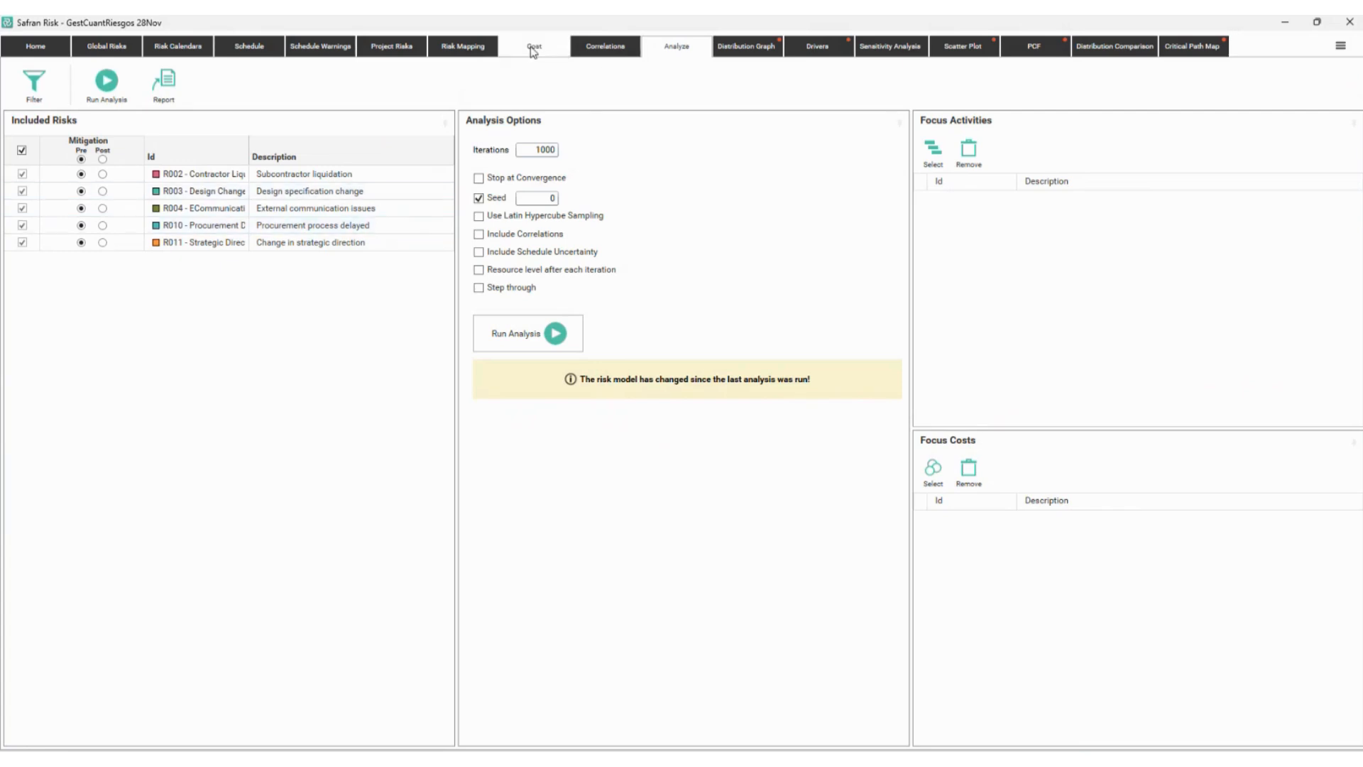
click(409, 61)
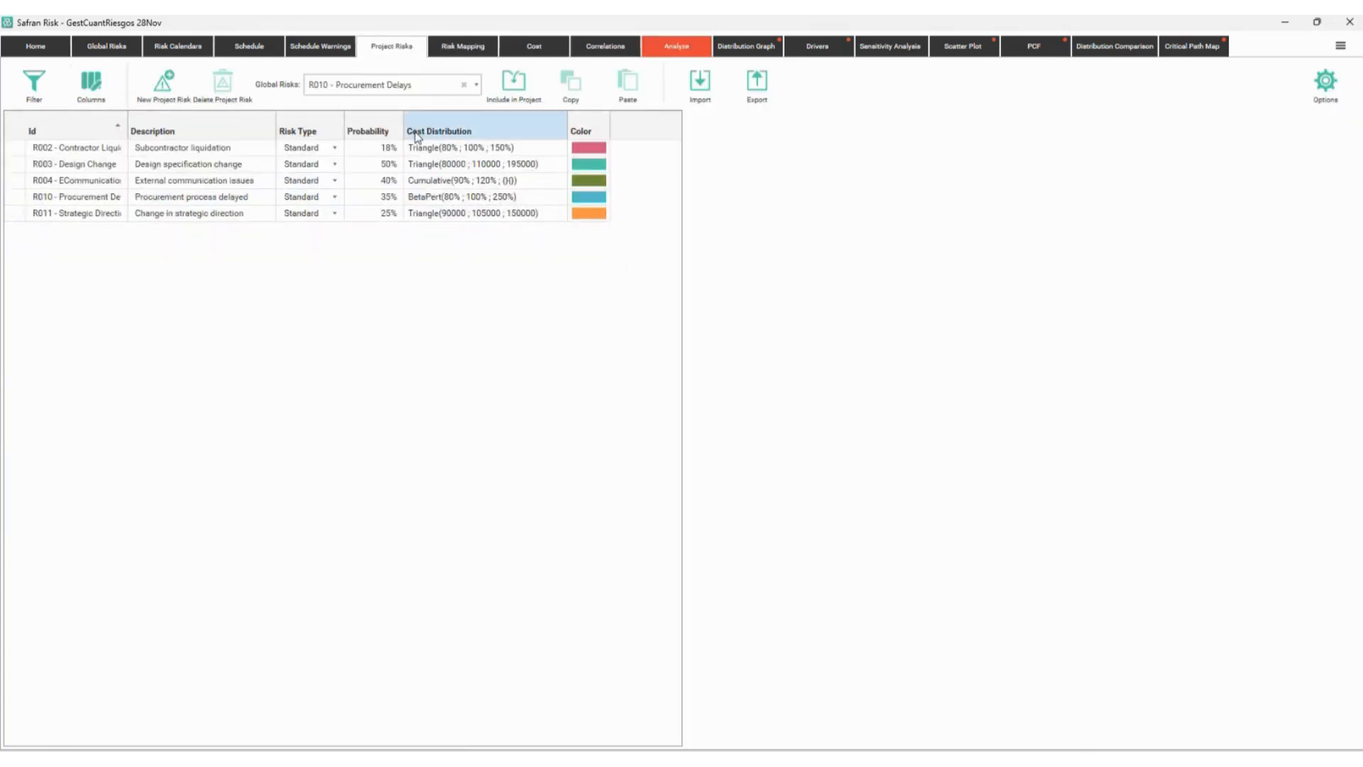
mouse_move(399, 113)
mouse_down()
mouse_move(452, 172)
mouse_move(567, 223)
mouse_up()
drag(425, 252, 487, 249)
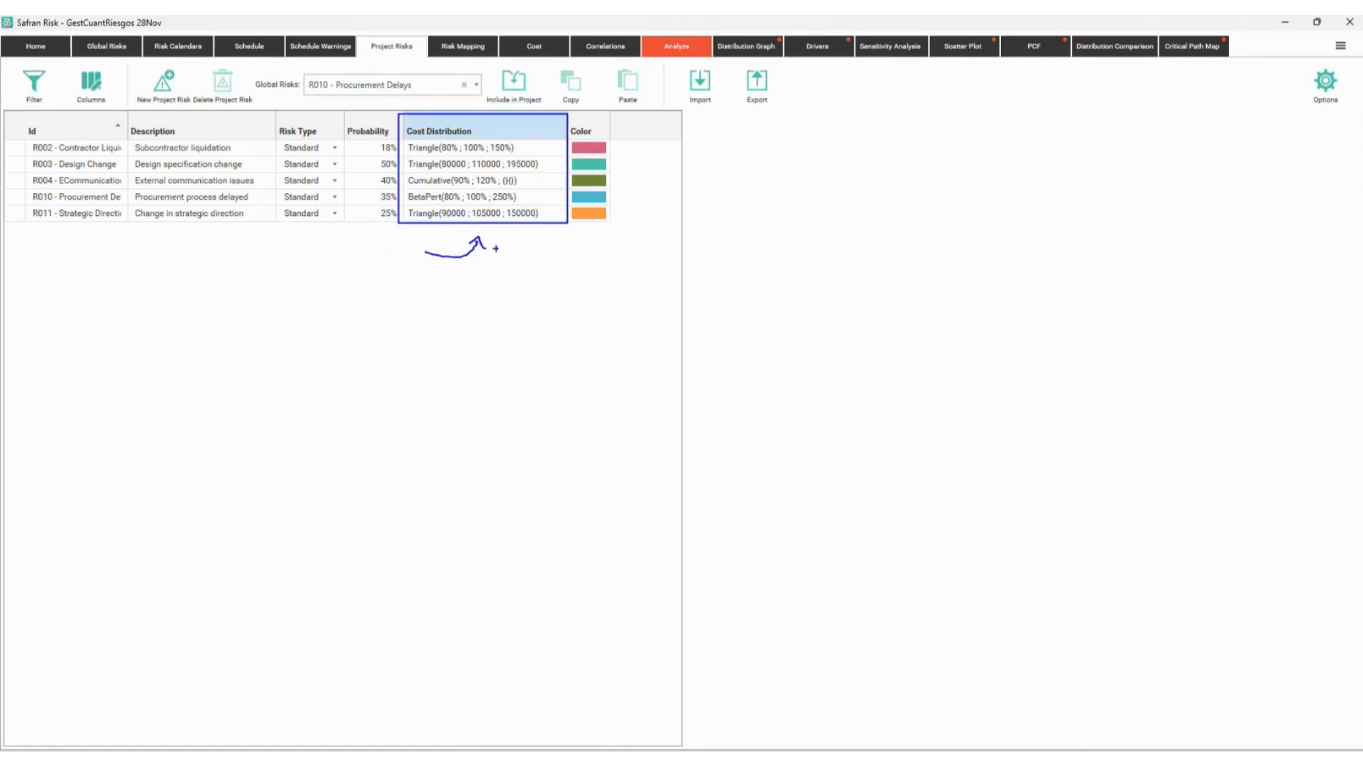
key(Escape)
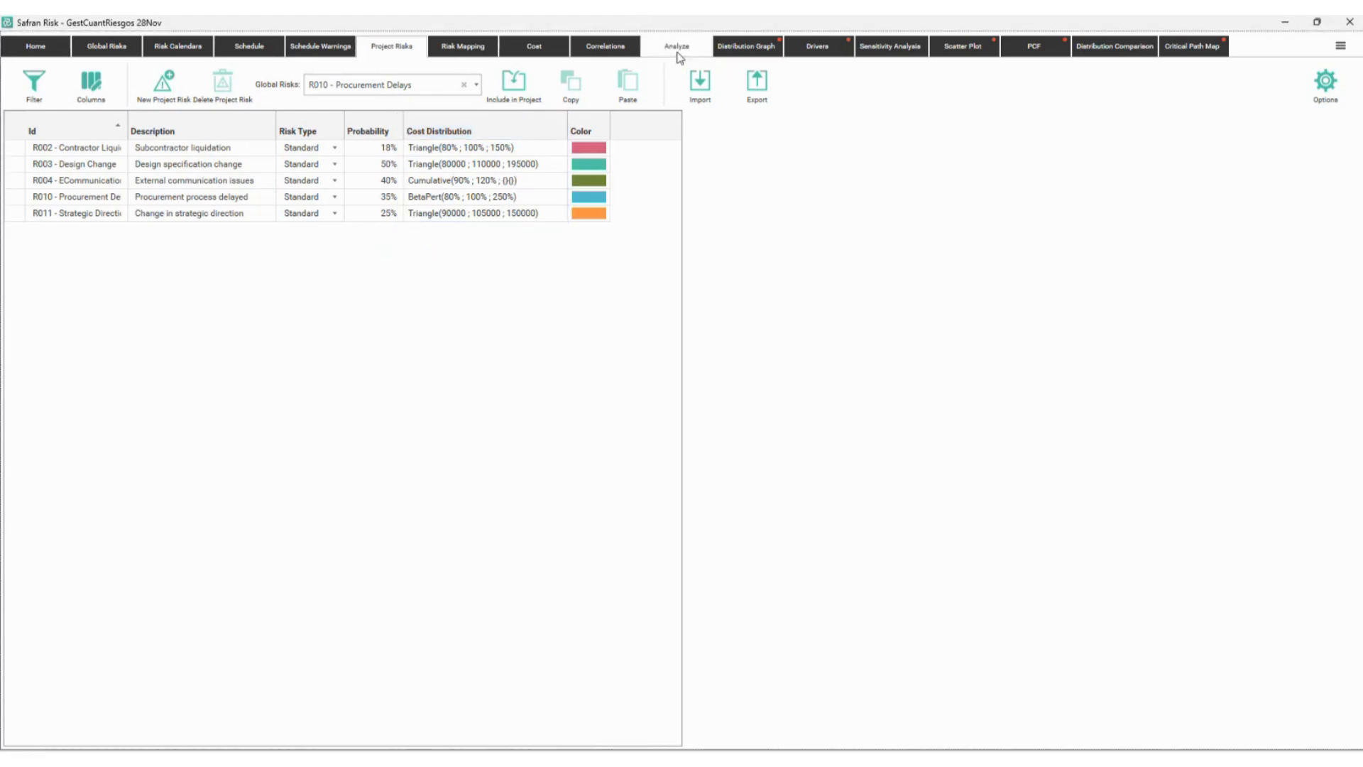
- Run the cost risk analysis with all project risks included
click(678, 48)
click(518, 338)
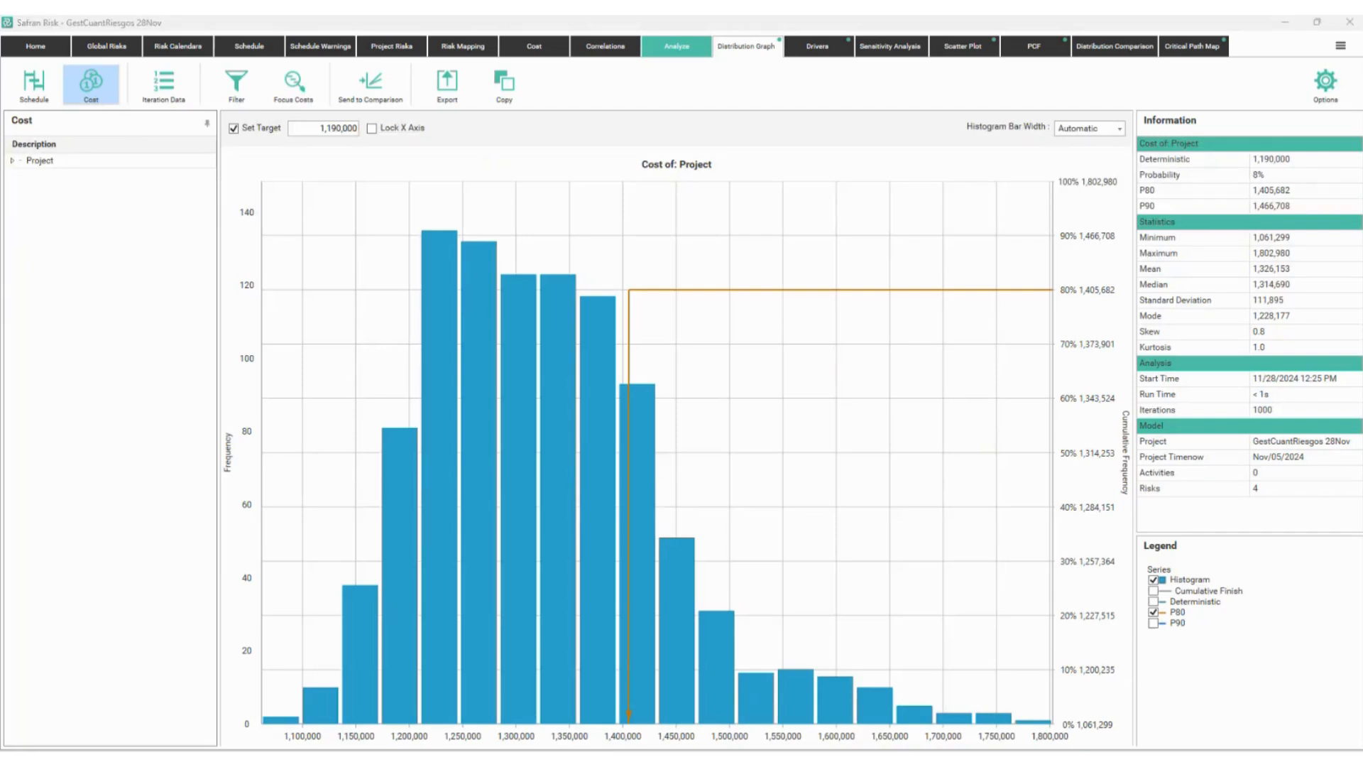
- Frame and trace the histogram's tail beyond P80, sketch uncertainty and risk triangles with an arrow to the Maximum, and clear the annotations
mouse_move(630, 531)
mouse_down()
mouse_move(913, 700)
mouse_move(1089, 731)
mouse_move(1088, 743)
mouse_up()
drag(841, 548, 921, 469)
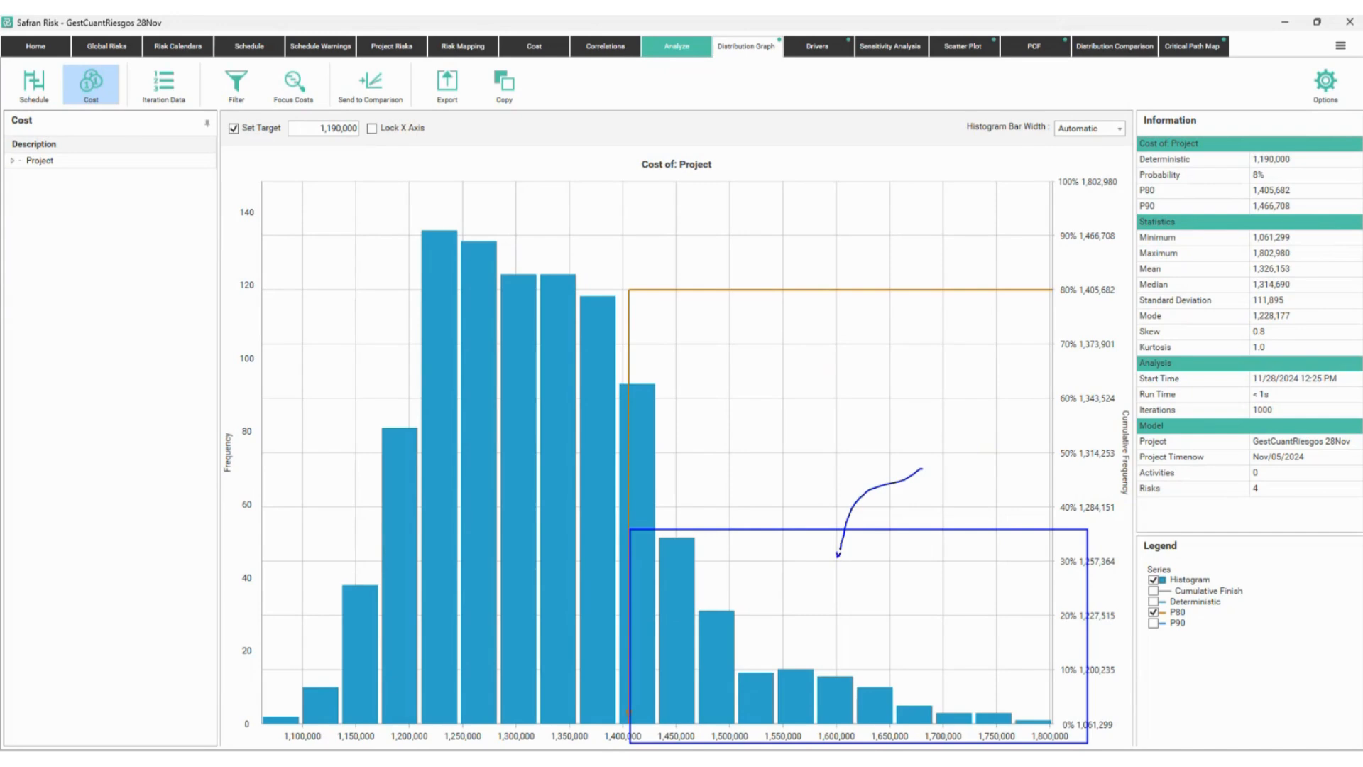
mouse_move(736, 452)
mouse_down()
mouse_move(778, 396)
mouse_move(799, 447)
mouse_move(742, 449)
mouse_move(799, 428)
mouse_move(840, 449)
mouse_move(870, 426)
mouse_move(881, 448)
mouse_move(788, 448)
mouse_up()
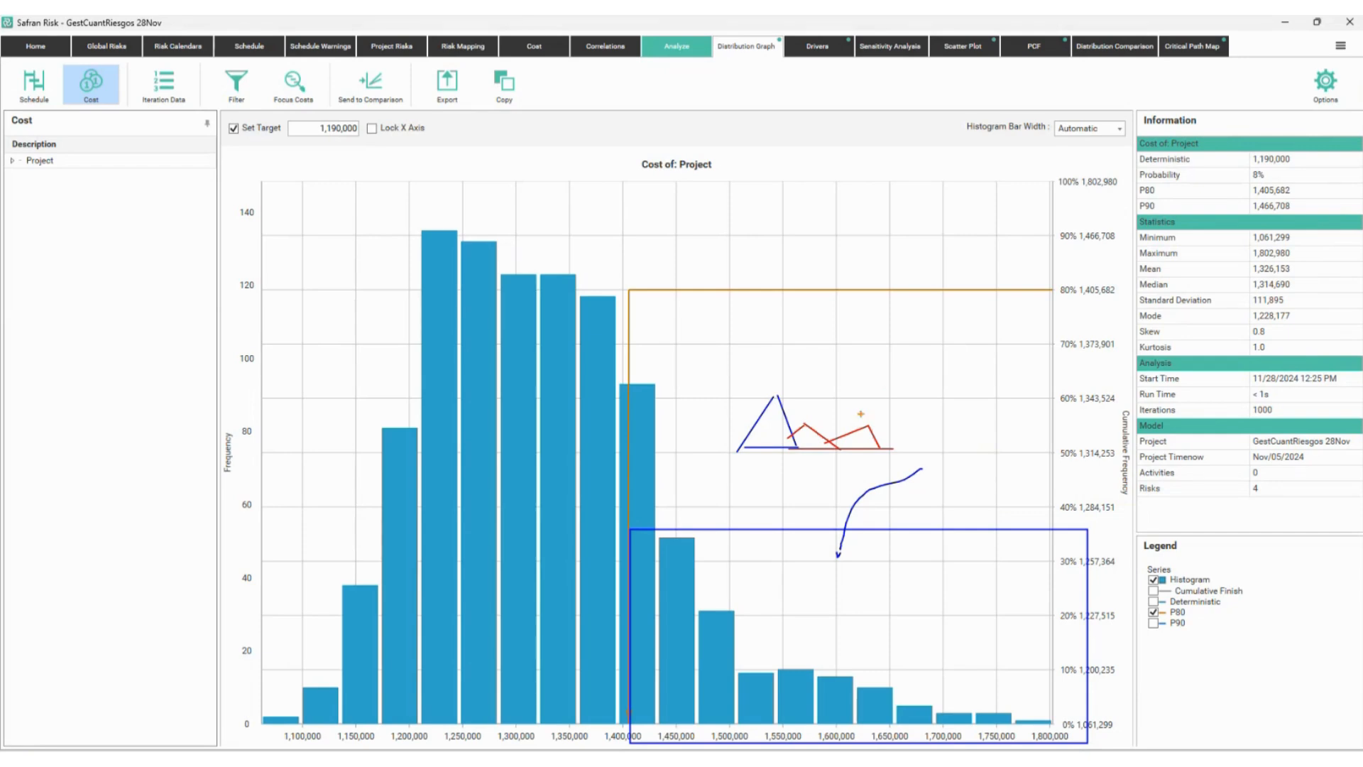
drag(847, 412, 1237, 261)
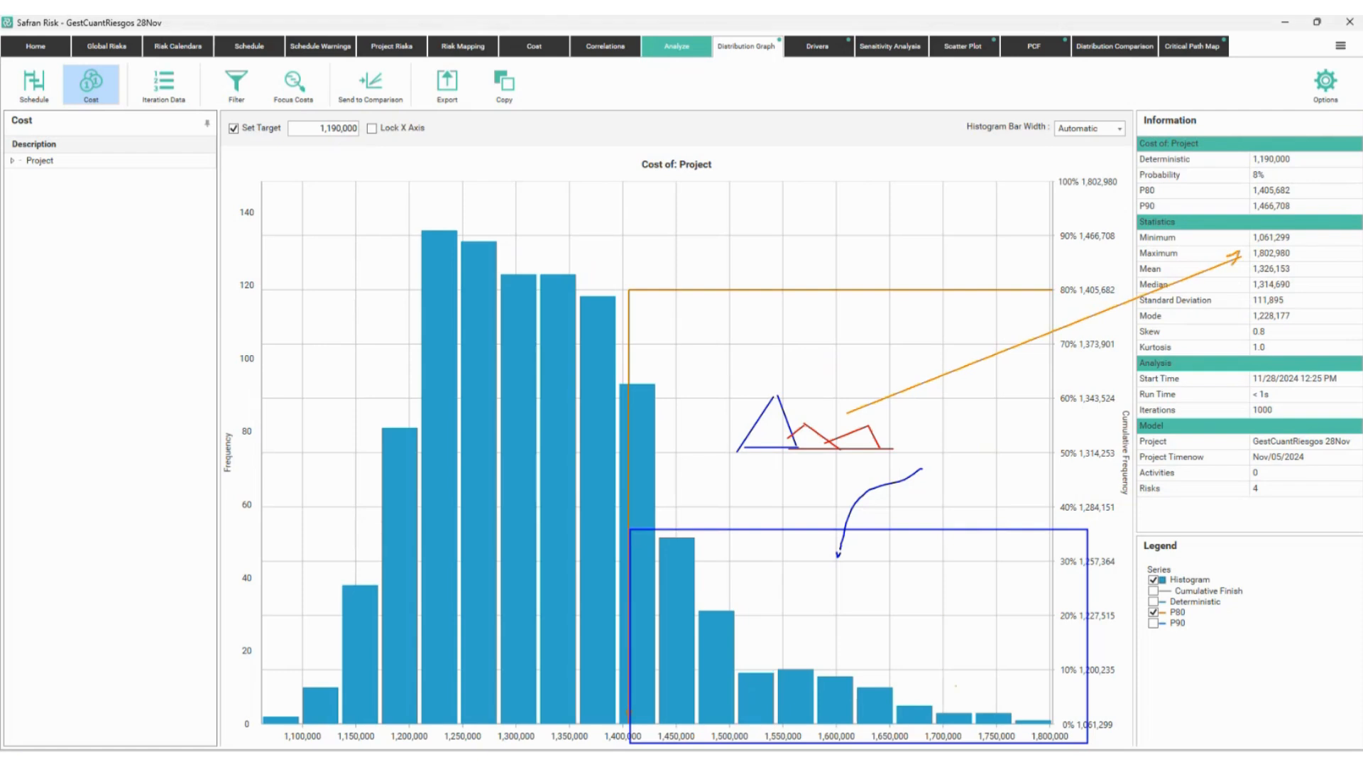
mouse_move(1030, 707)
mouse_down()
mouse_move(1014, 720)
mouse_move(753, 660)
mouse_move(713, 612)
mouse_move(666, 600)
mouse_up()
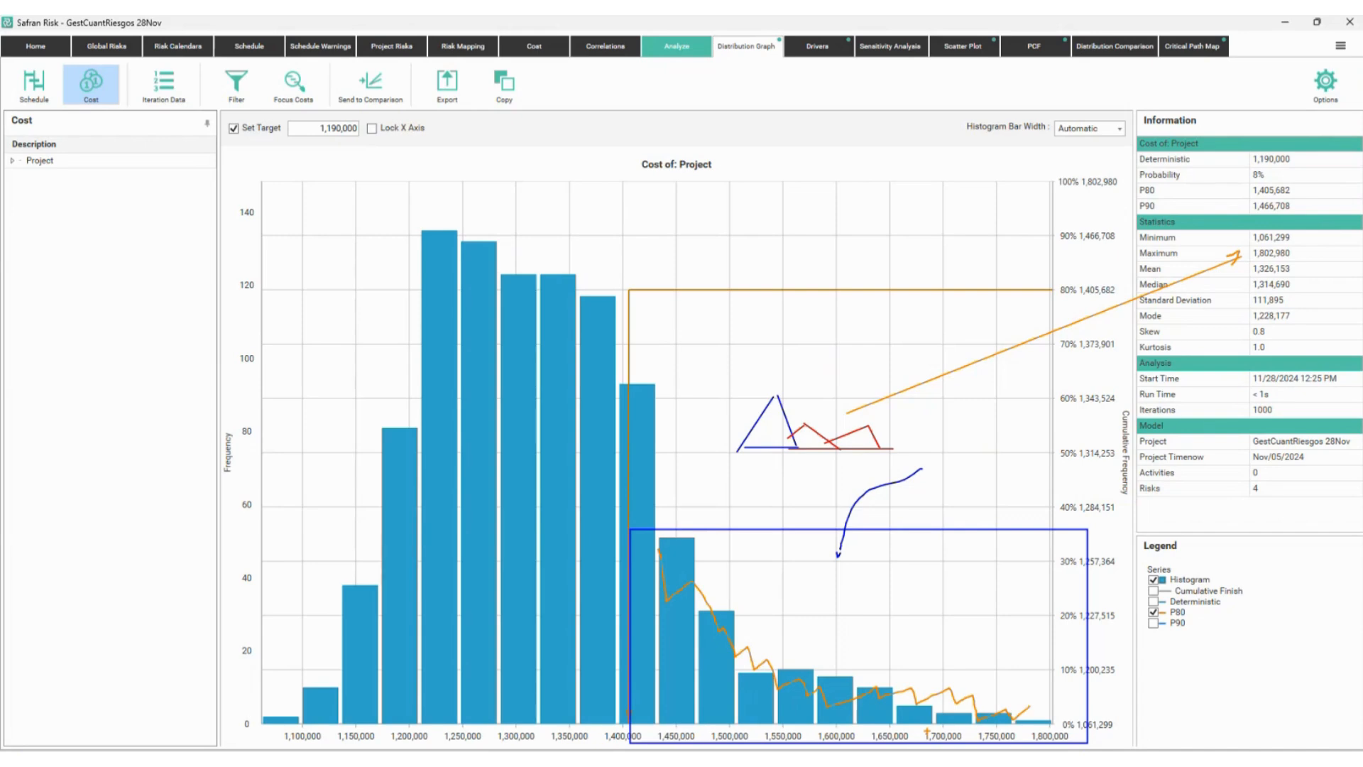
key(Escape)
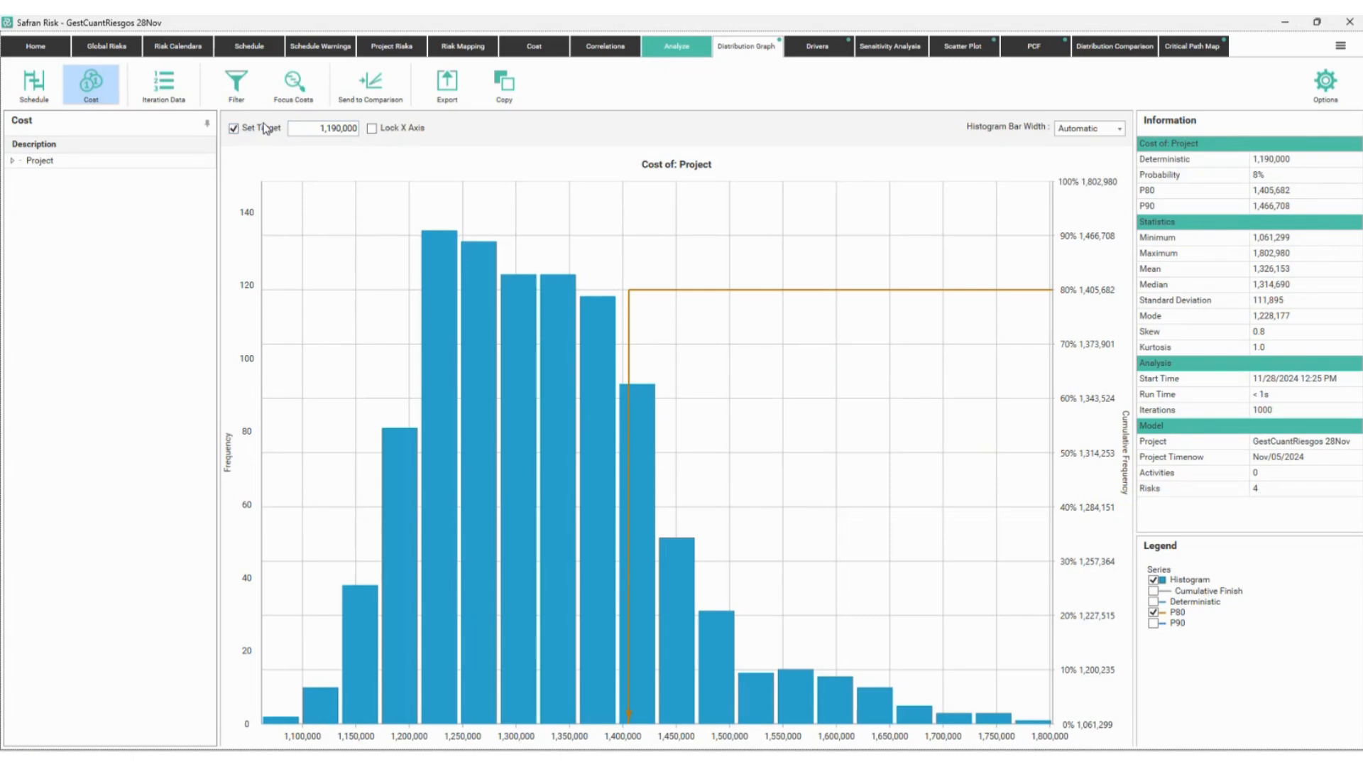
- Display the Deterministic series on the cost distribution graph and frame its starting point on the cost axis in red
click(1153, 601)
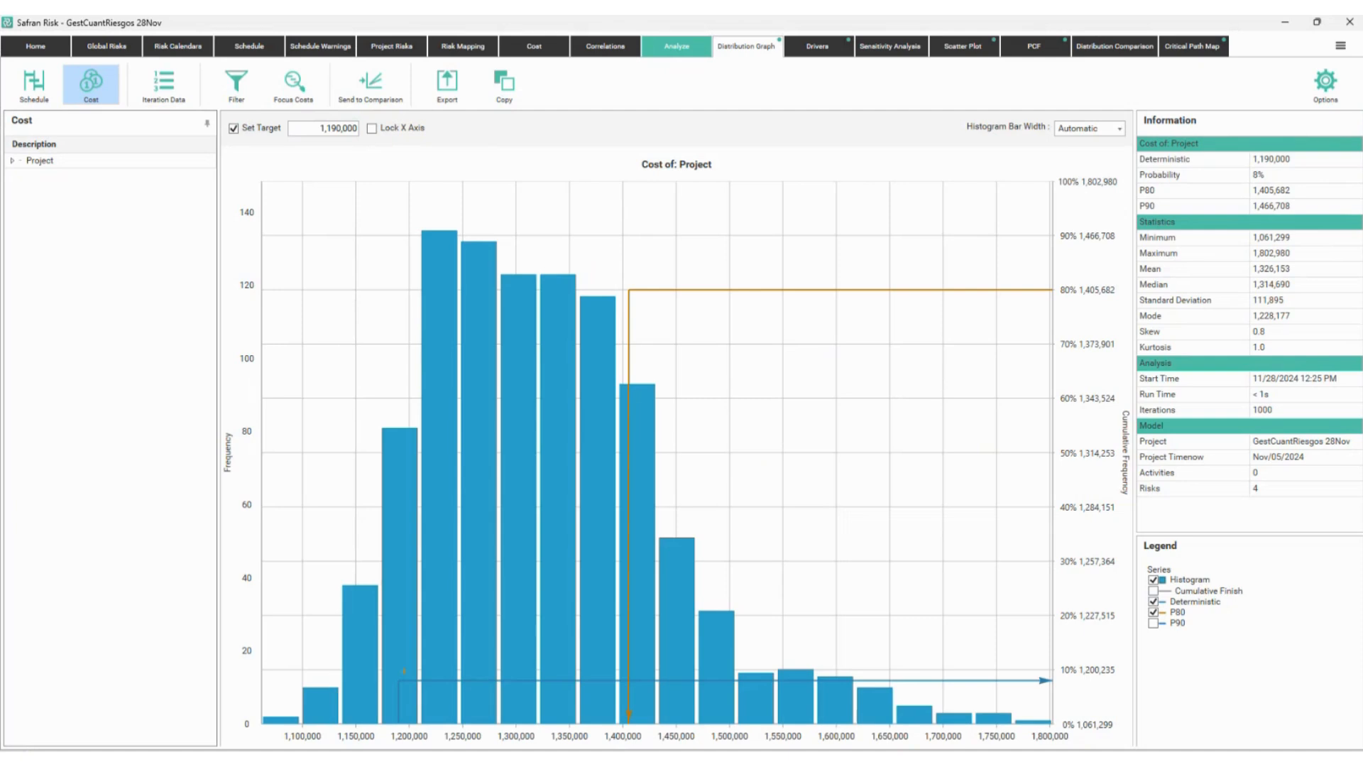
drag(383, 673, 405, 740)
- Sketch a narrow and a wider distribution curve over the histogram, point an arrow at the long tail, and clear the annotations
mouse_move(267, 708)
mouse_down()
mouse_move(473, 449)
mouse_move(573, 584)
mouse_move(712, 724)
mouse_move(757, 737)
mouse_up()
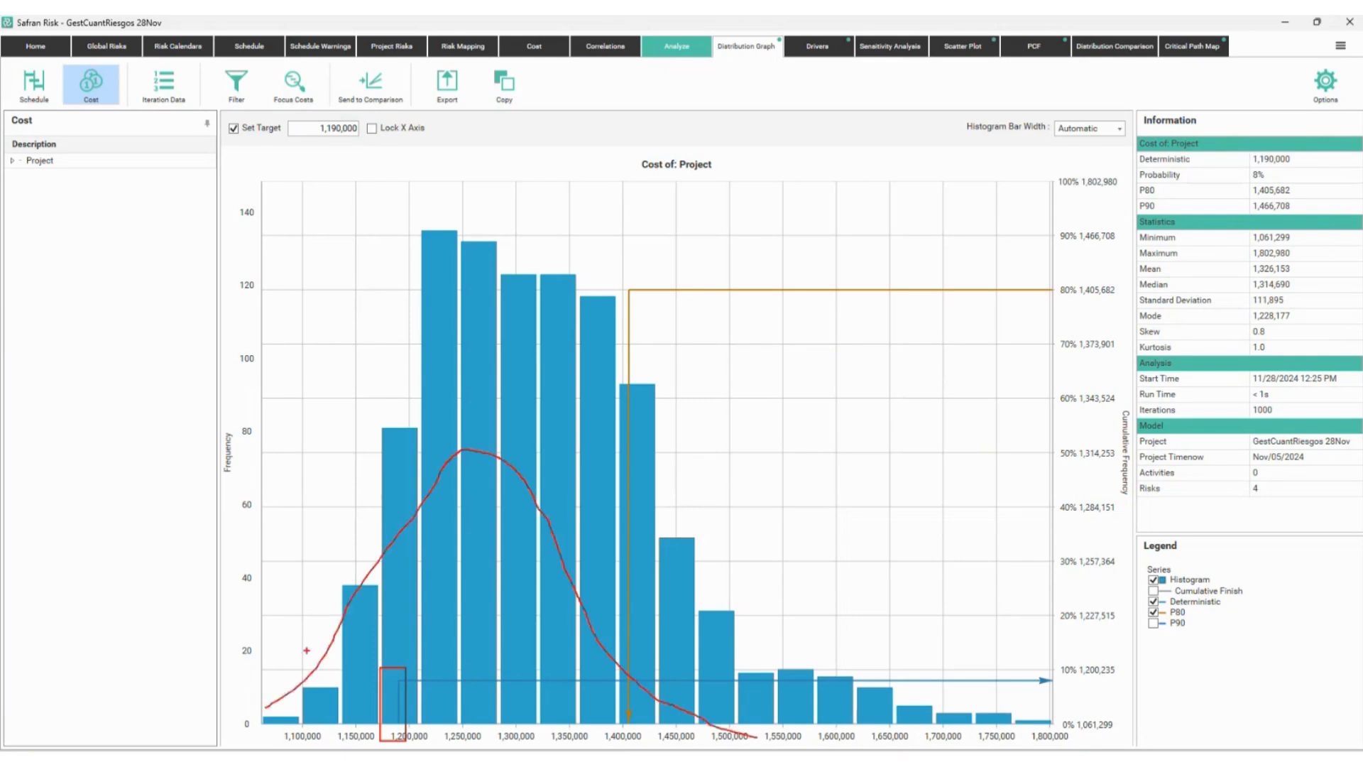
mouse_move(306, 650)
mouse_down()
mouse_move(428, 399)
mouse_move(1031, 724)
mouse_up()
mouse_move(867, 604)
mouse_down()
mouse_move(917, 537)
mouse_move(836, 648)
mouse_up()
drag(837, 629, 874, 640)
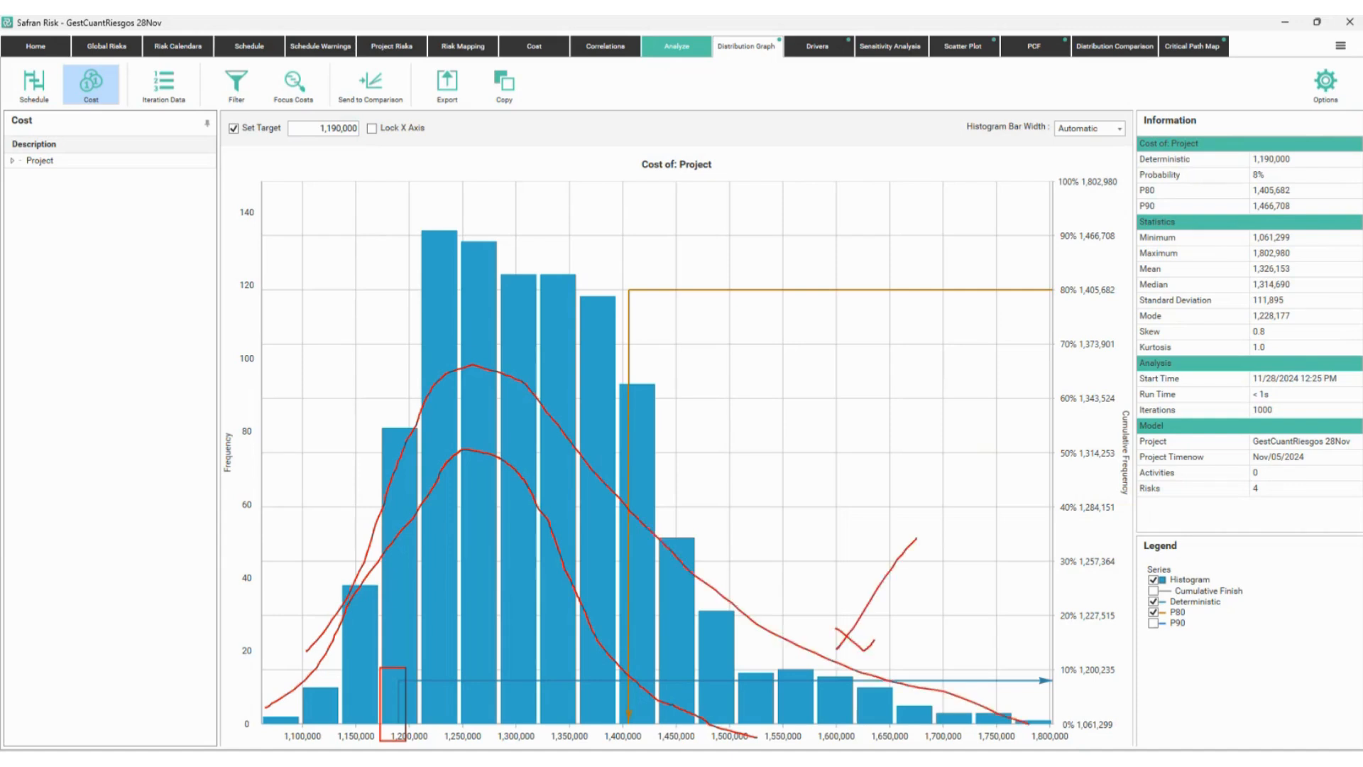
key(Escape)
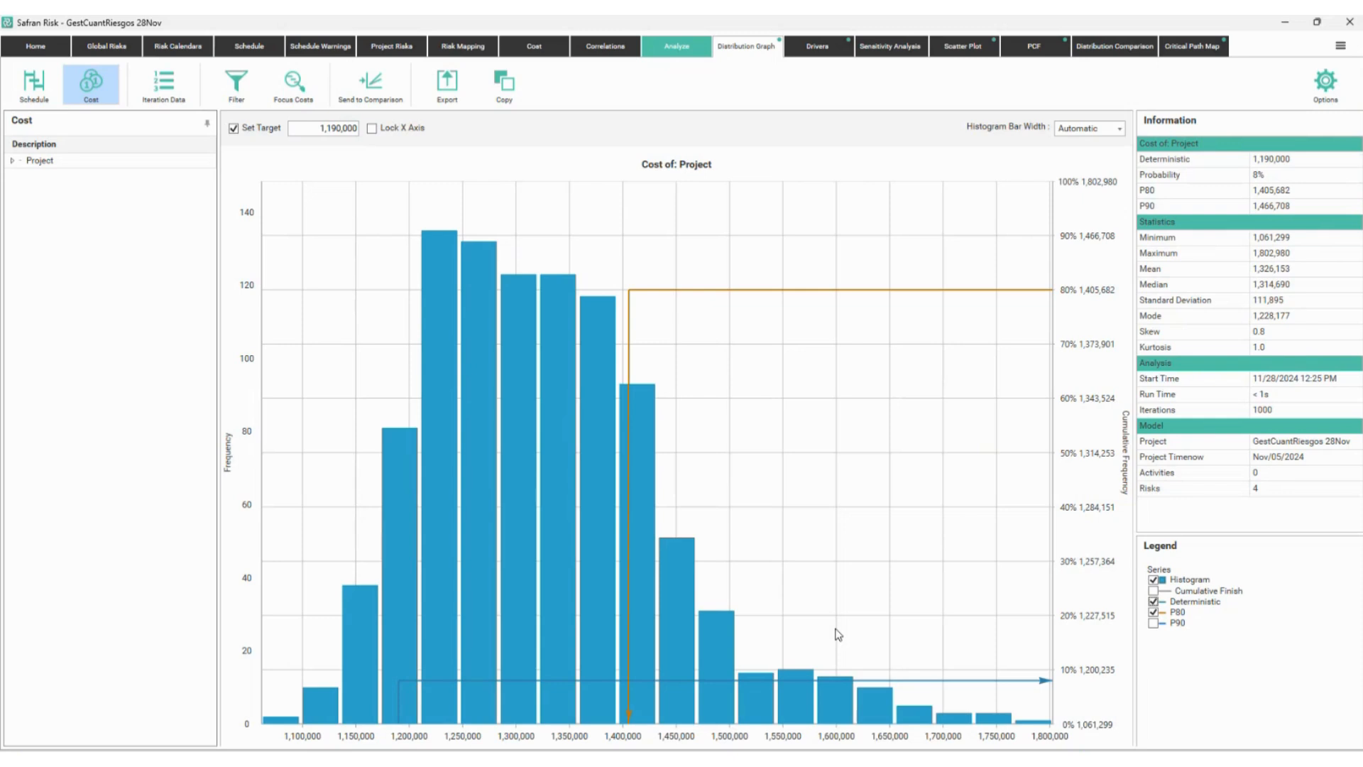
- Switch to the PowerPoint slide show and advance through the uncertainty and risk event slides to the "Mapeo de Eventos de Riesgo" slide
click(779, 760)
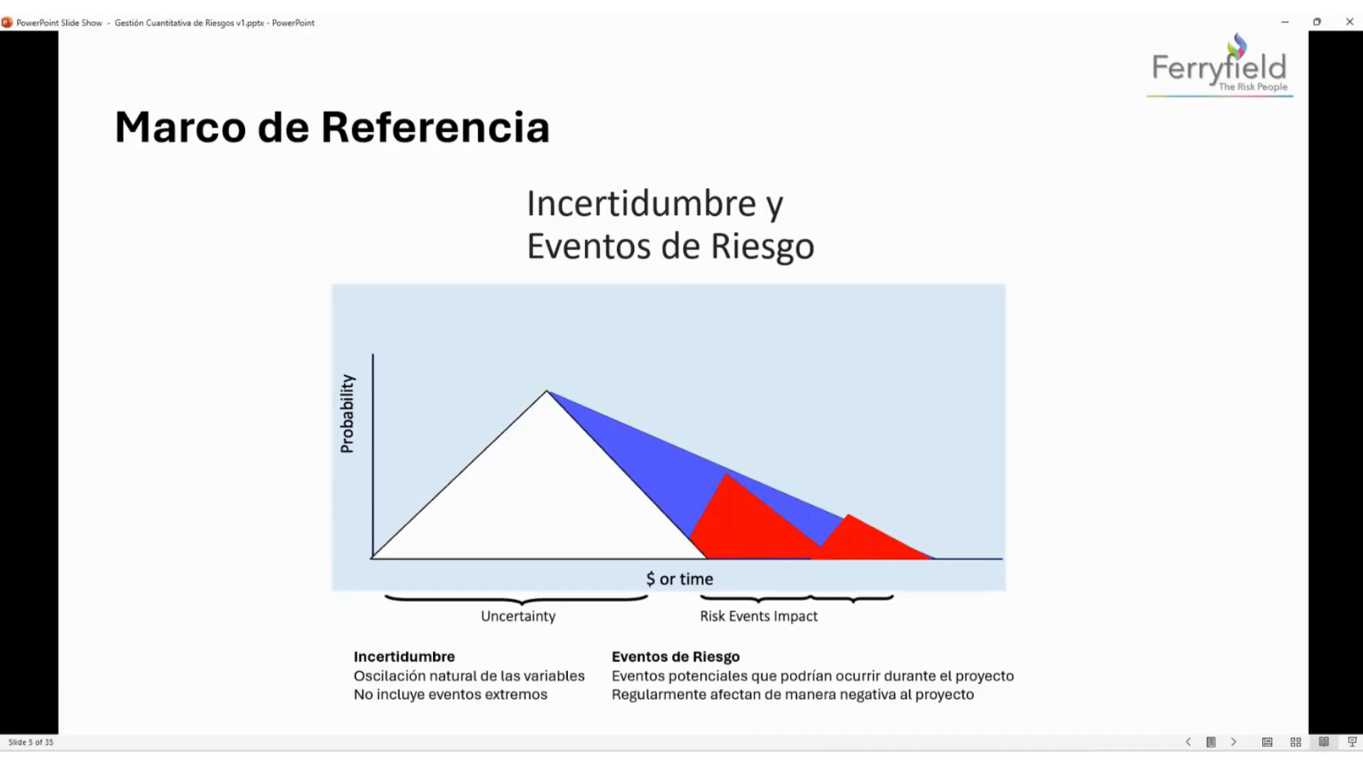
key(Right)
key(Right)
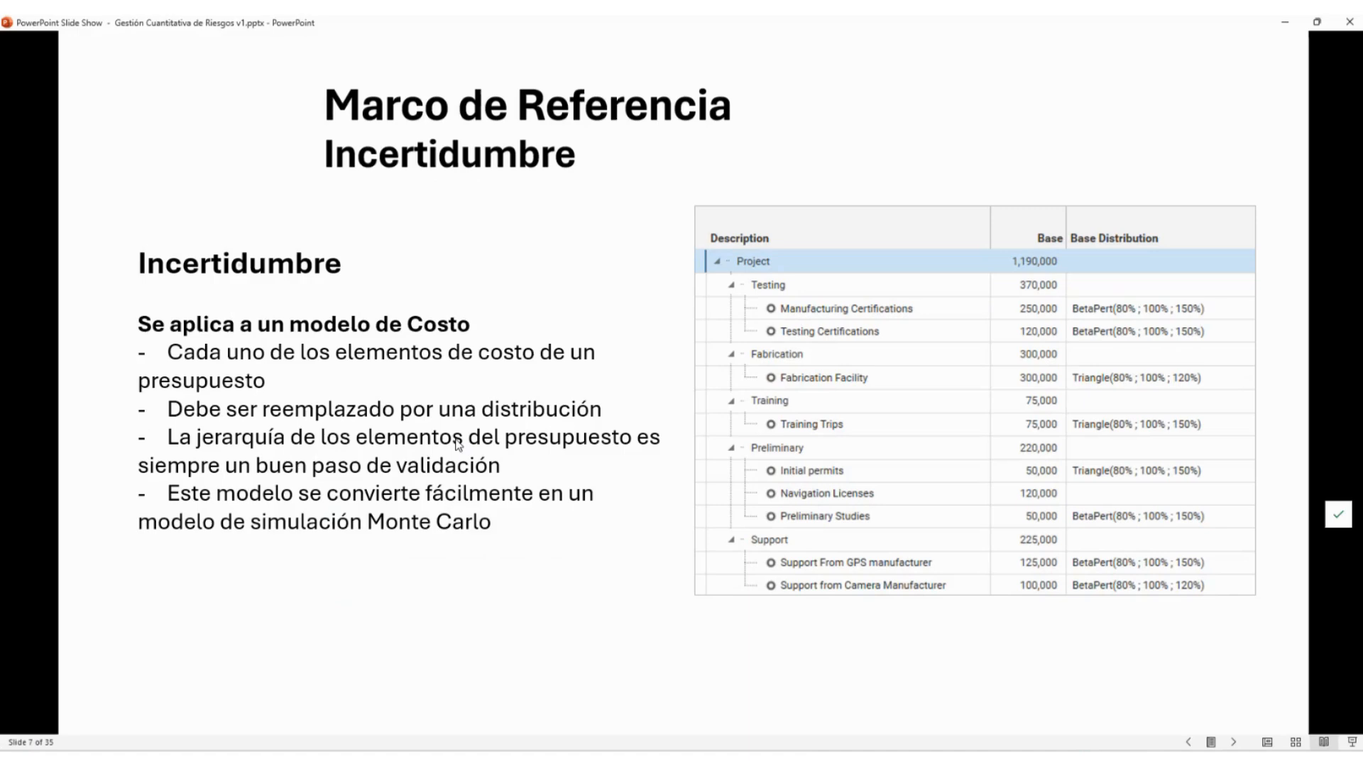
key(Right)
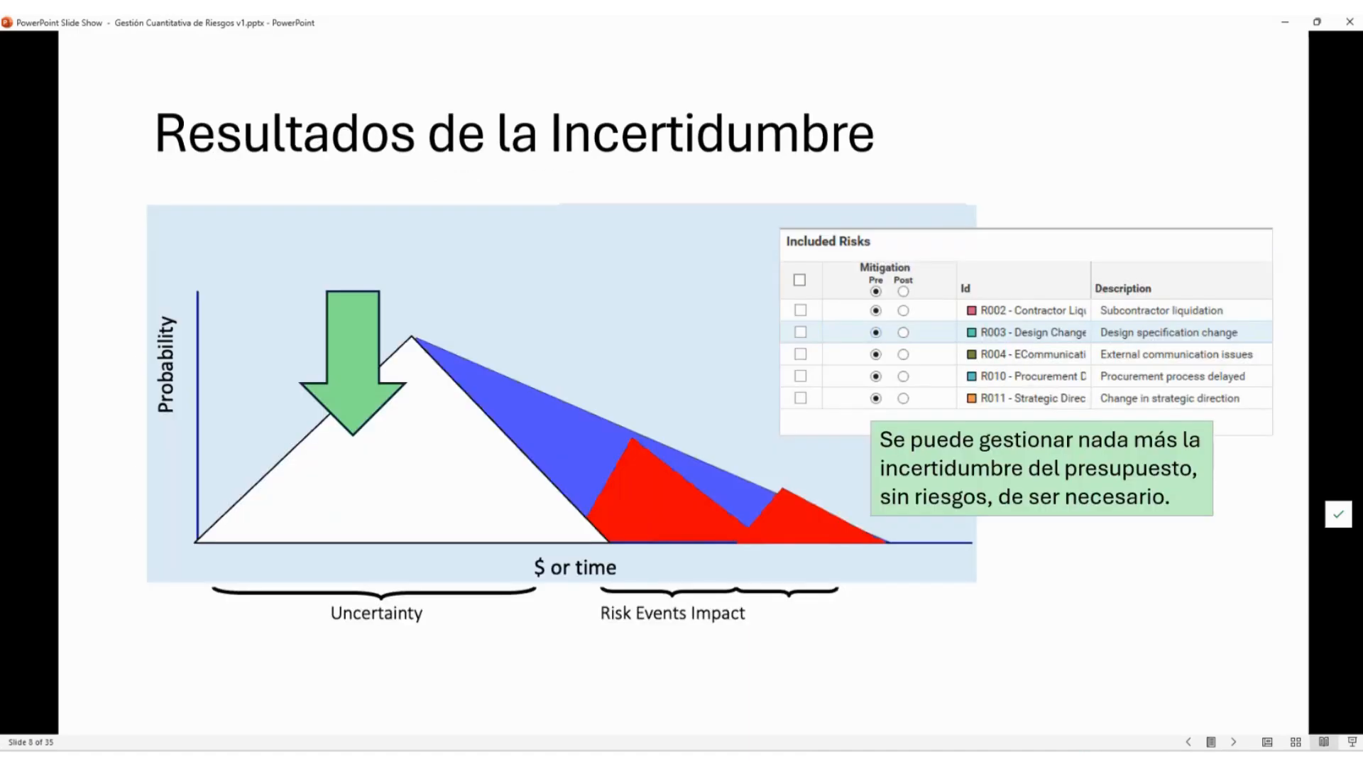
key(Right)
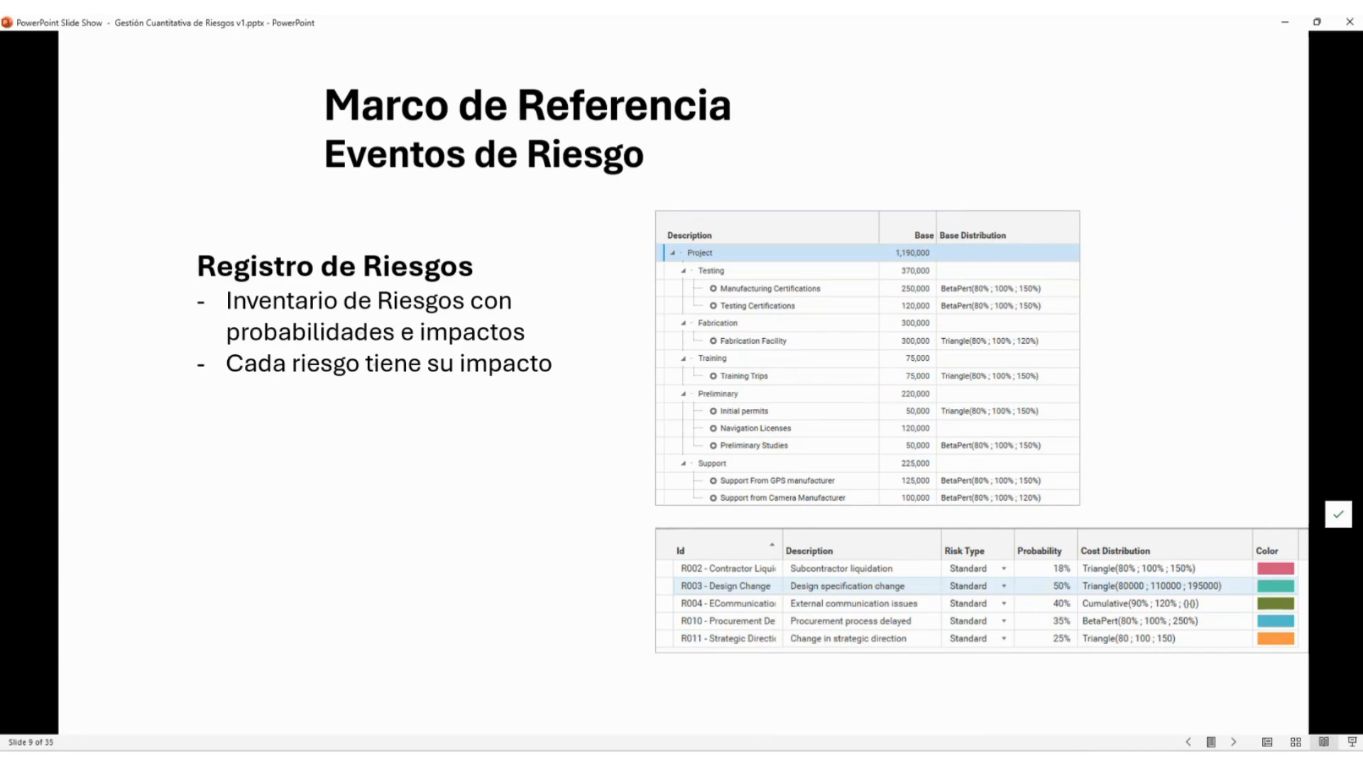
key(Right)
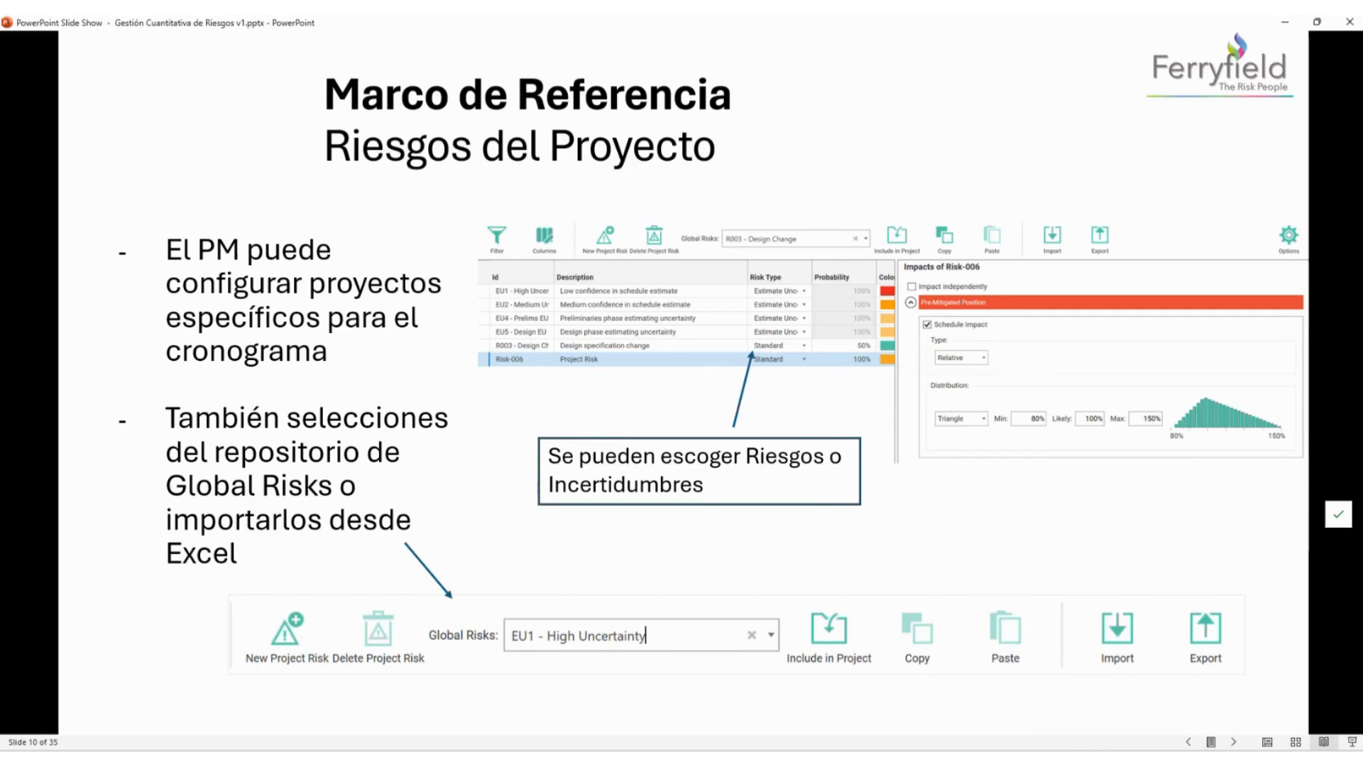
key(Right)
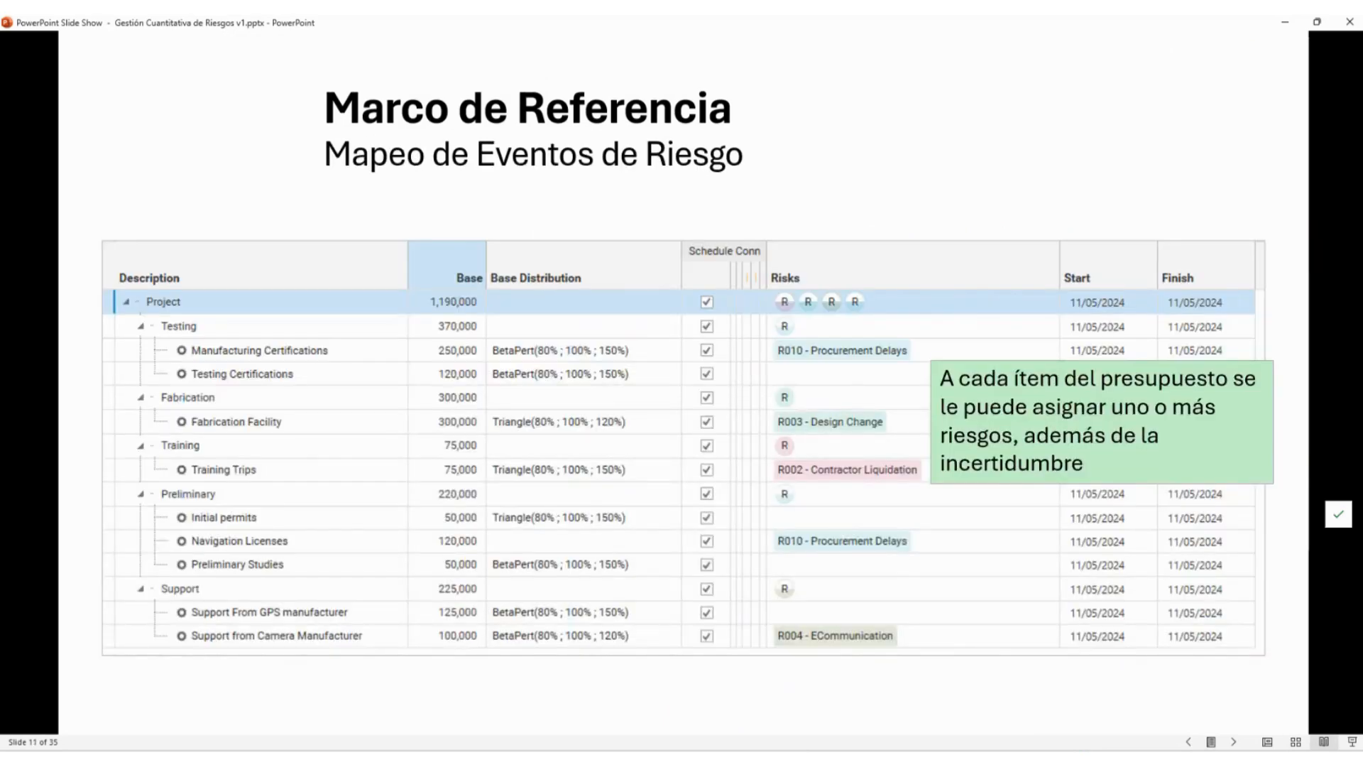
- Switch back to Safran Risk, display the cost items and frame their assigned risks in red
key(alt+Tab)
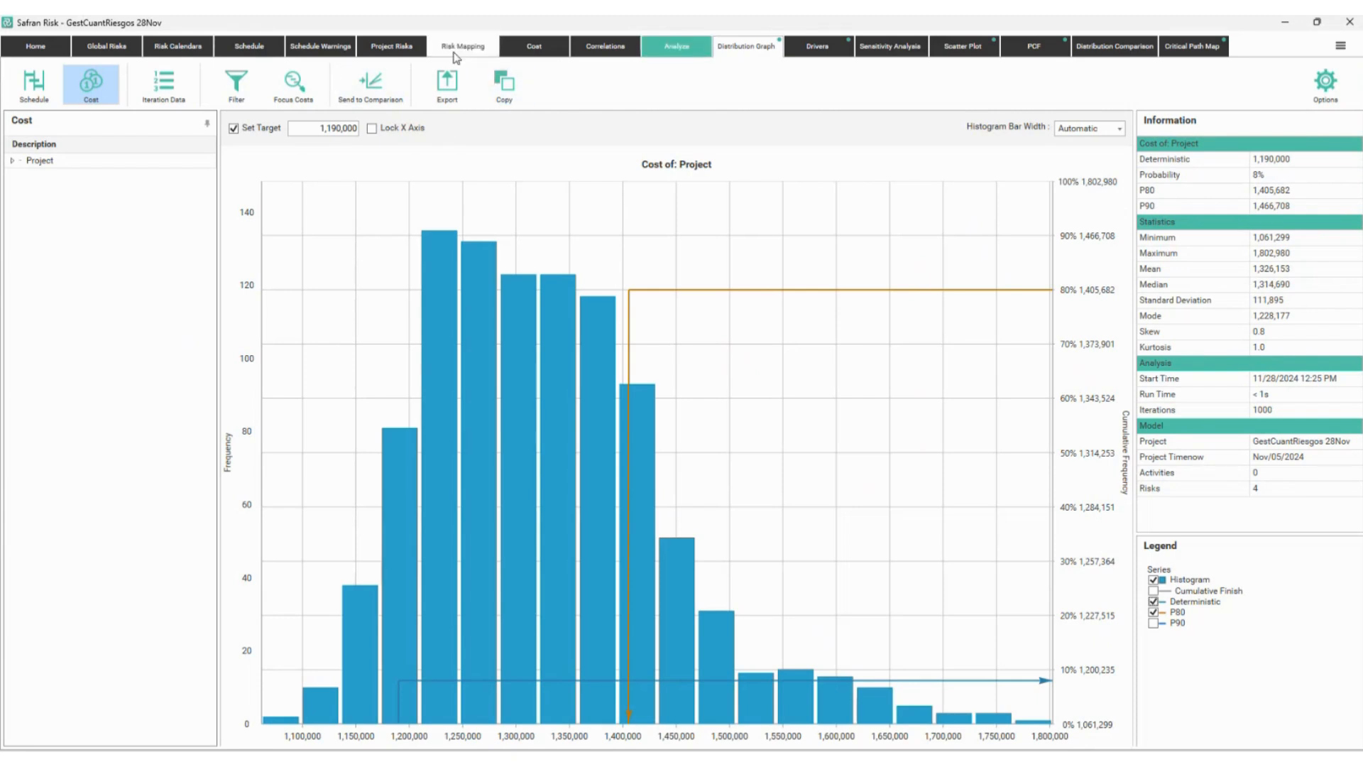
click(547, 52)
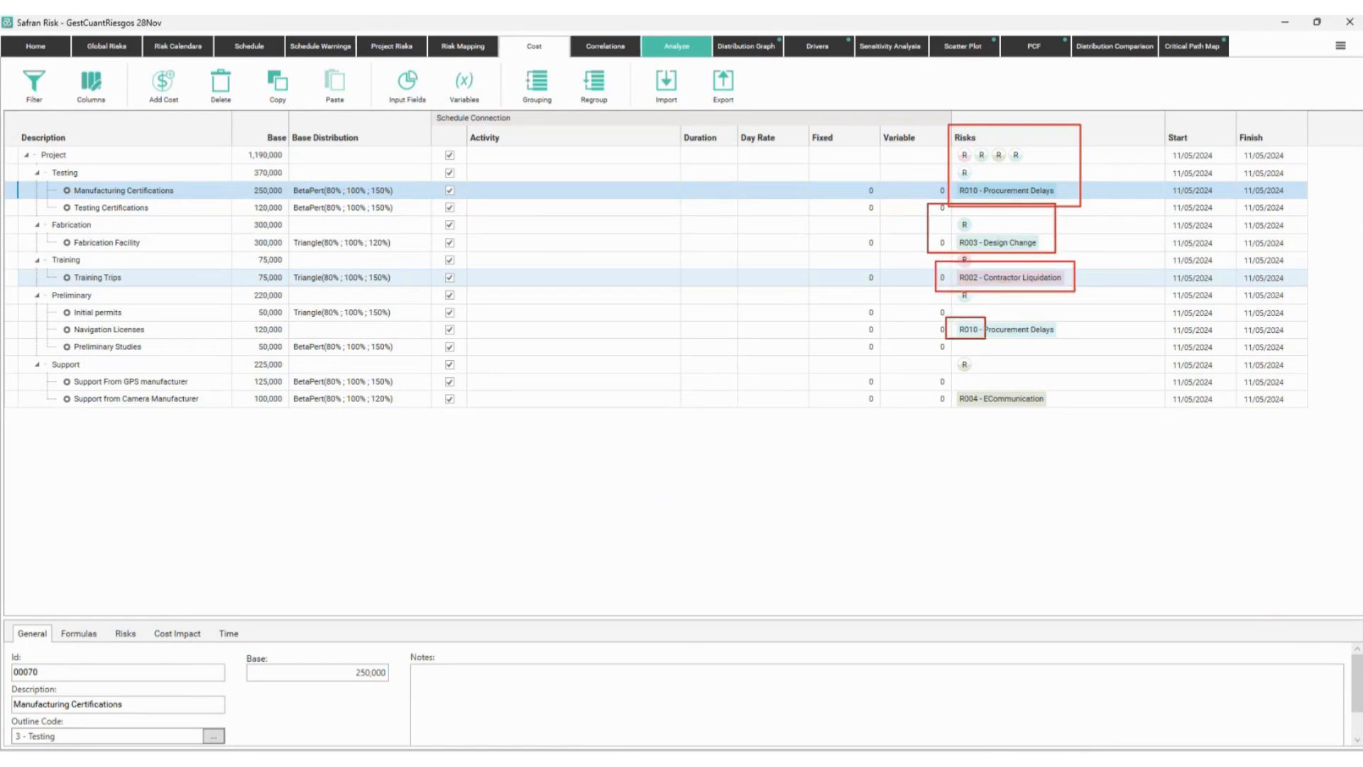
- Try adding risks R004 and R011 to the Manufacturing Certifications cost, take R004 back out, and cancel the risk selection
click(1040, 195)
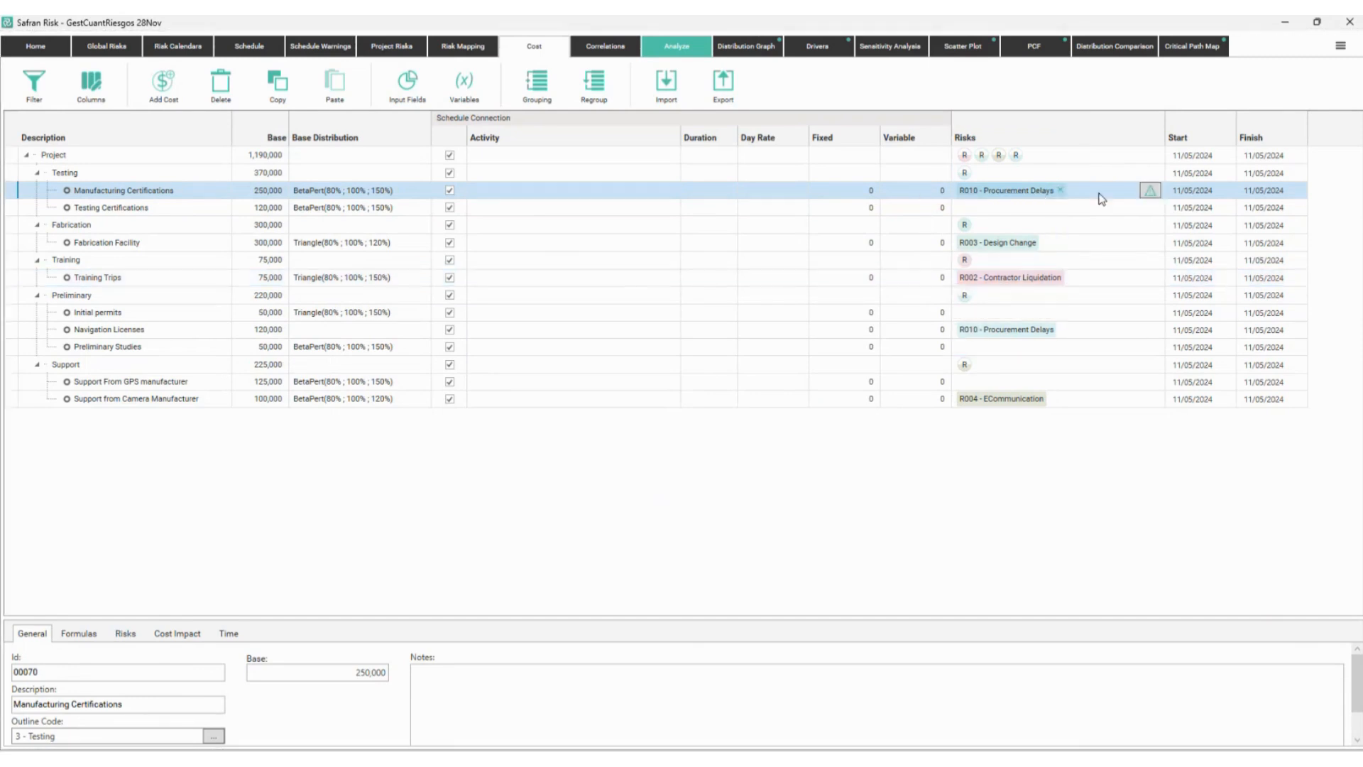
click(1150, 191)
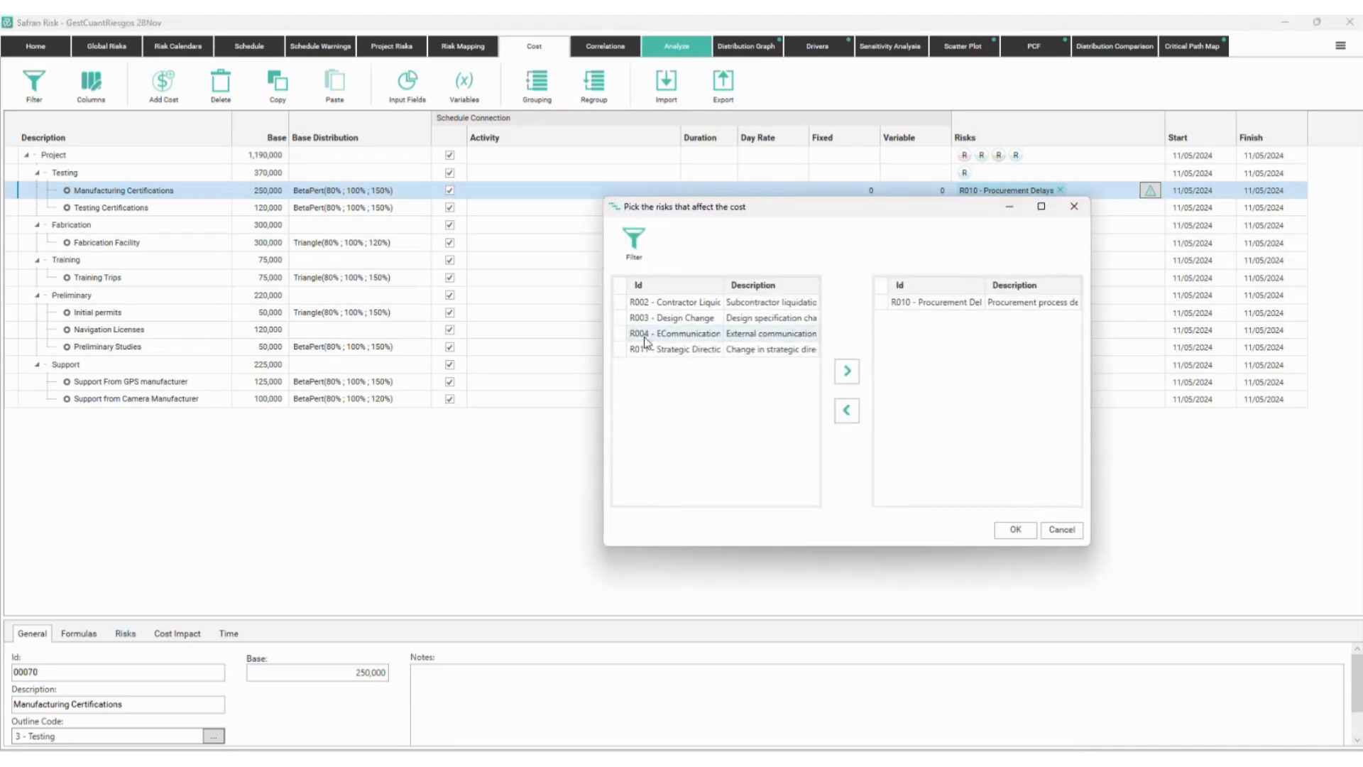
click(685, 334)
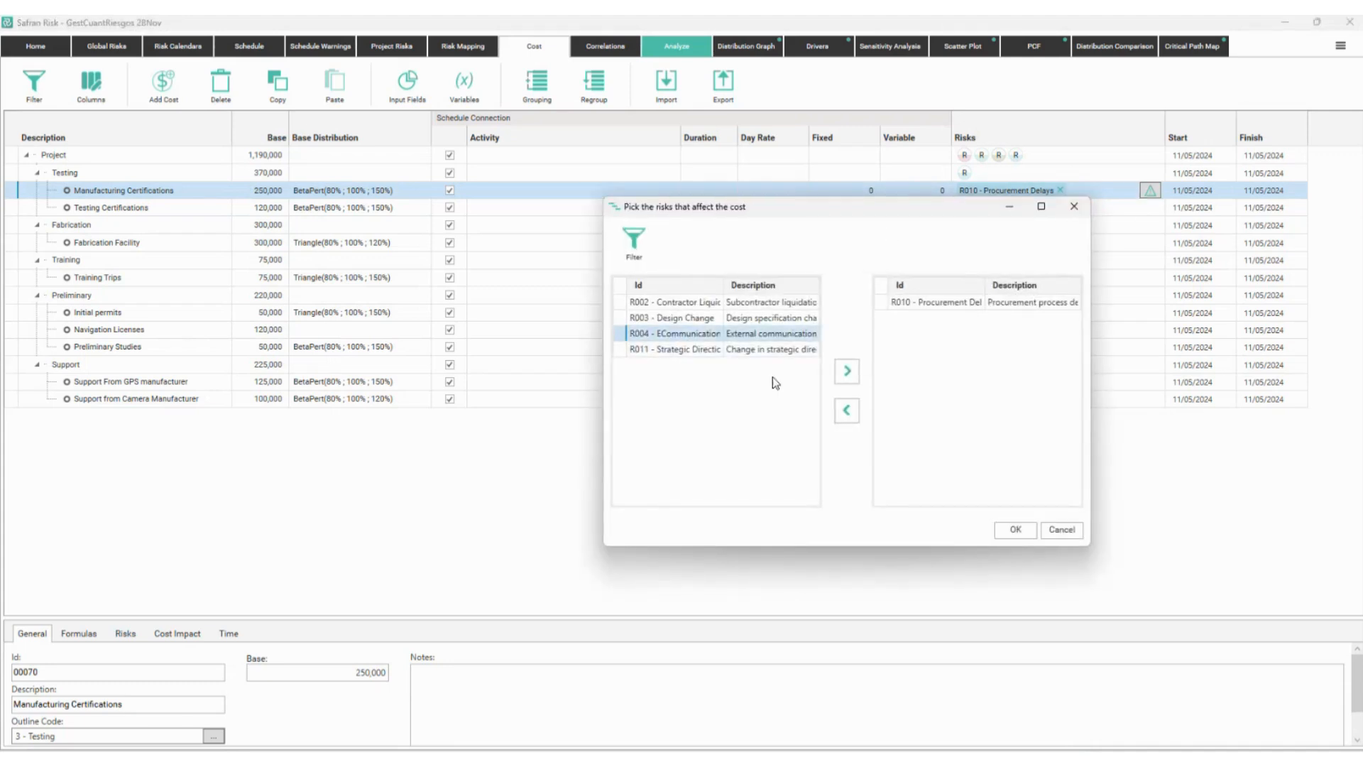
click(847, 371)
click(685, 333)
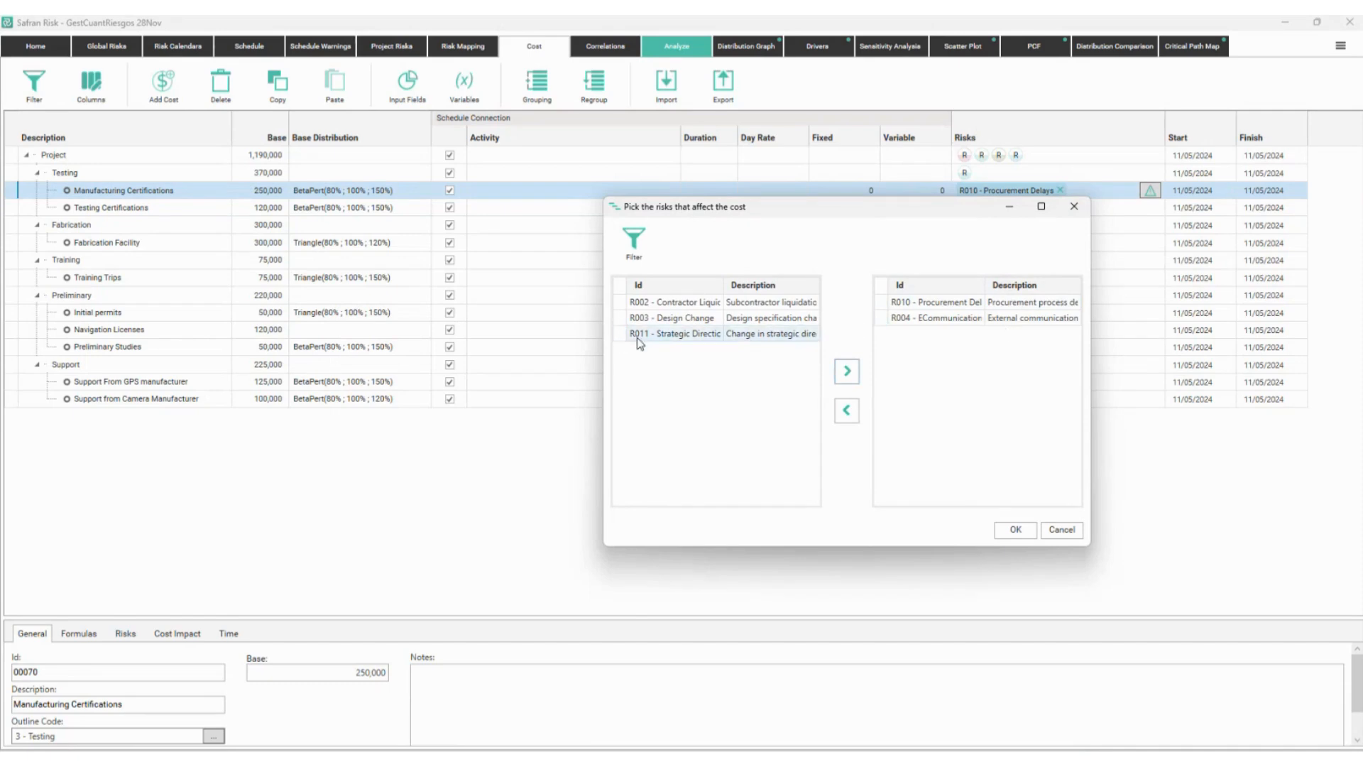
click(847, 371)
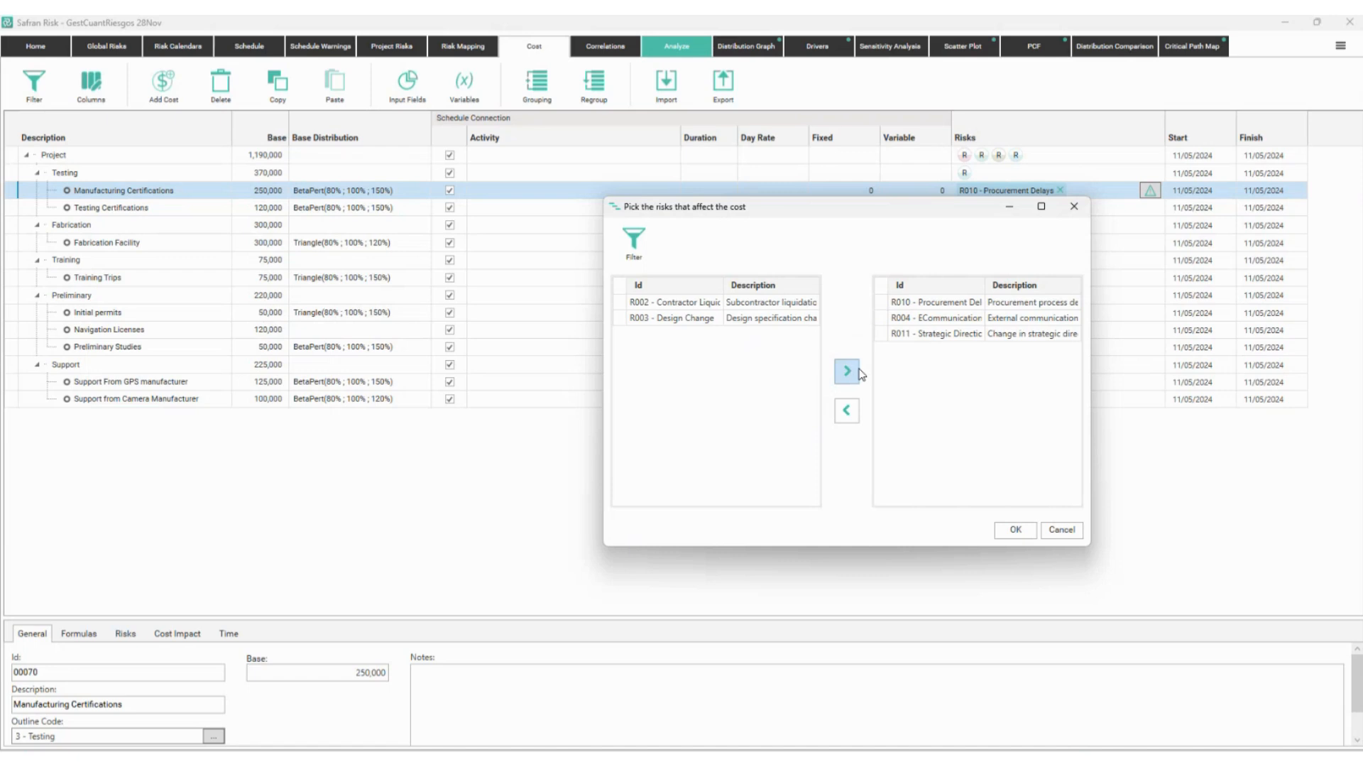
click(924, 318)
click(847, 410)
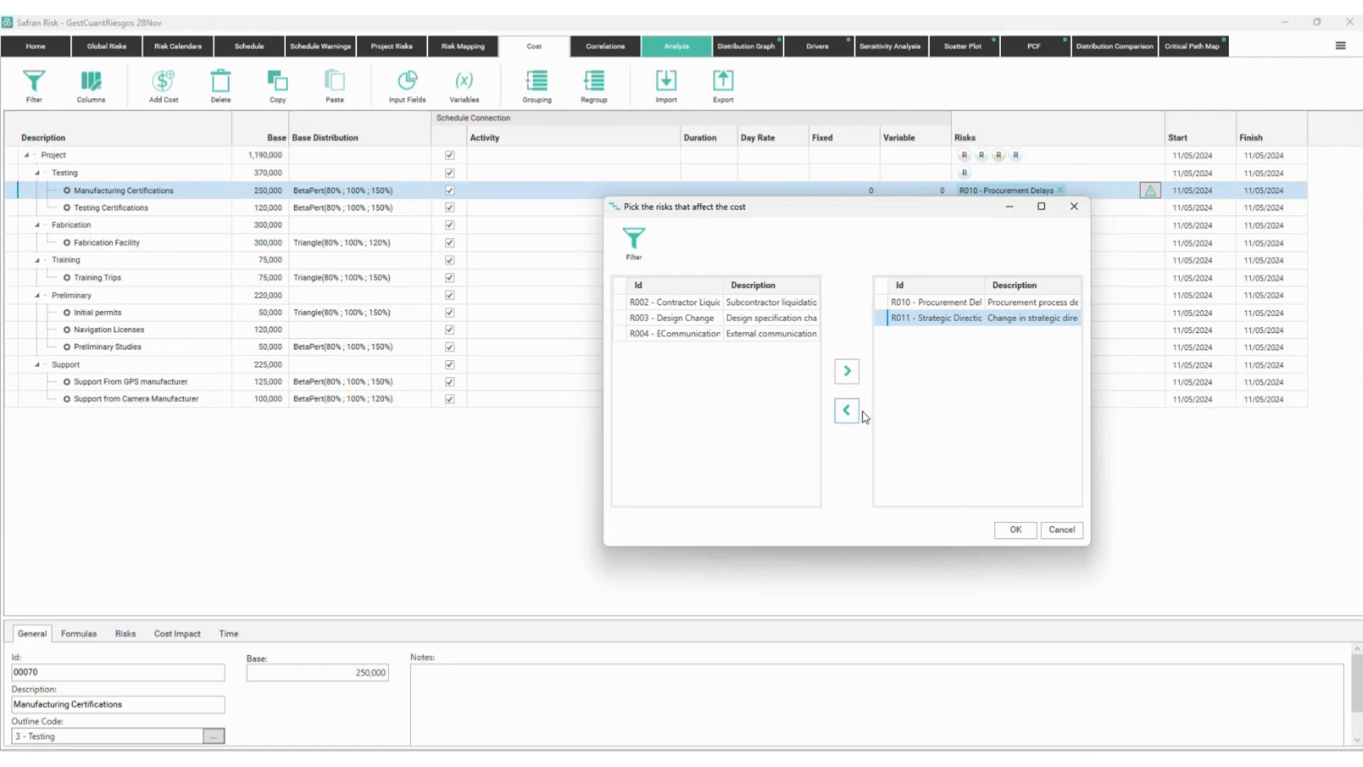
click(1063, 530)
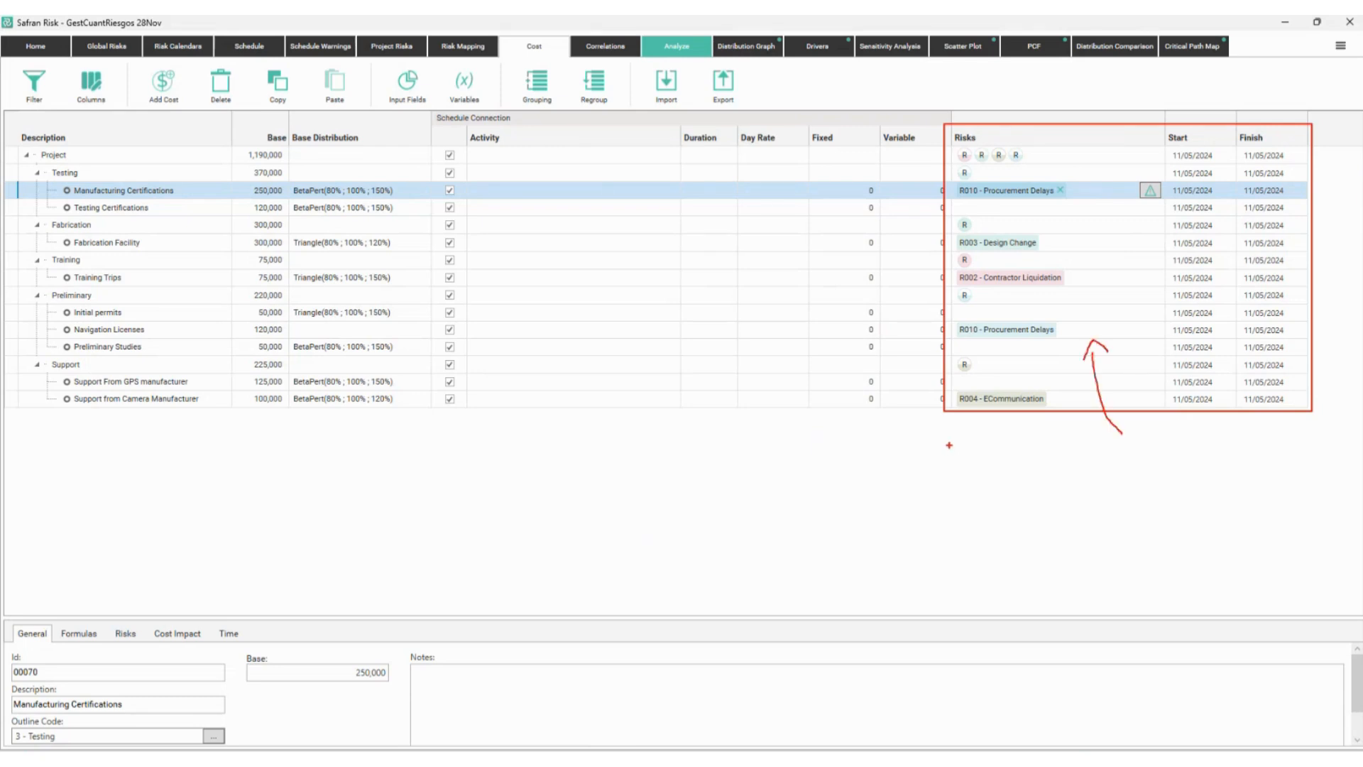
- Annotate the framed risks with "mapear riesgos a los ítems de costo", draw a line towards the cost items, frame them, and clear the annotations
text(mapear riesgos)
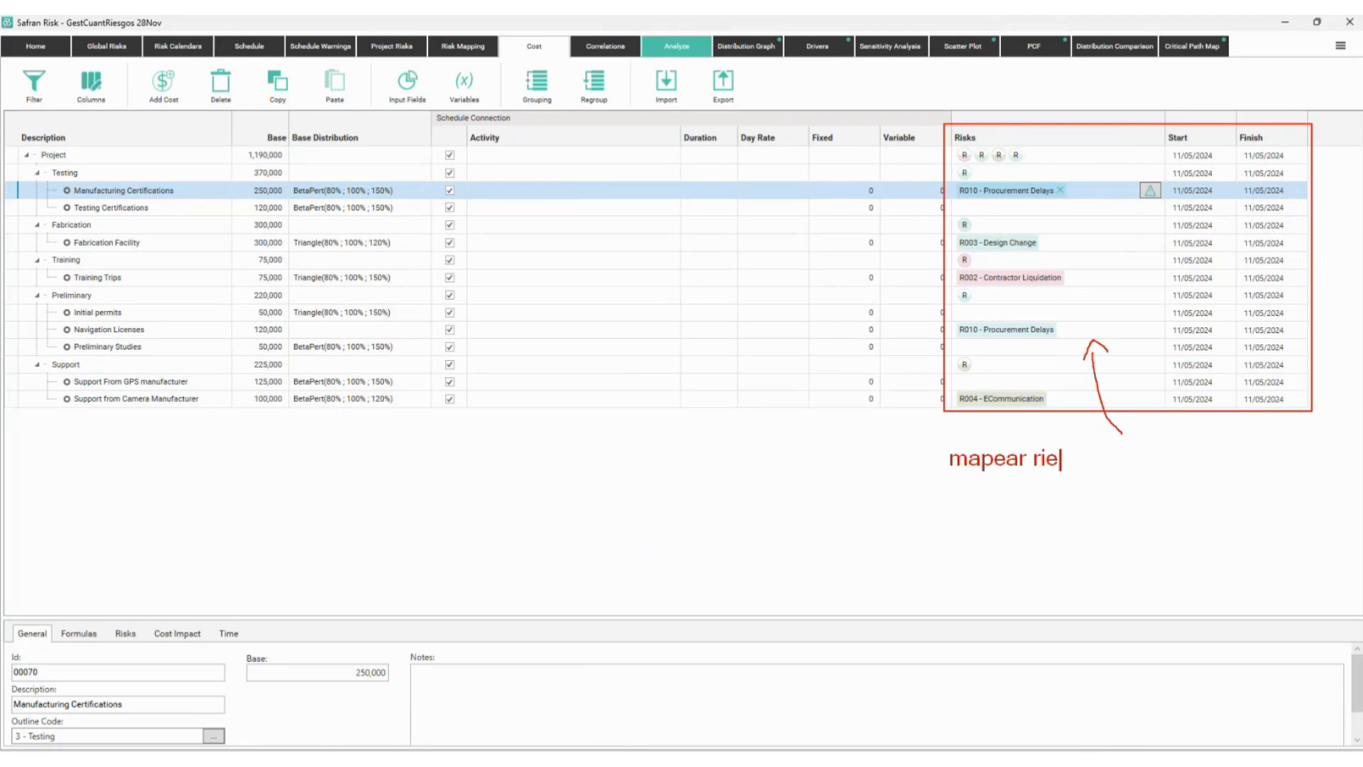
key(Return)
text(a los ítems de costo)
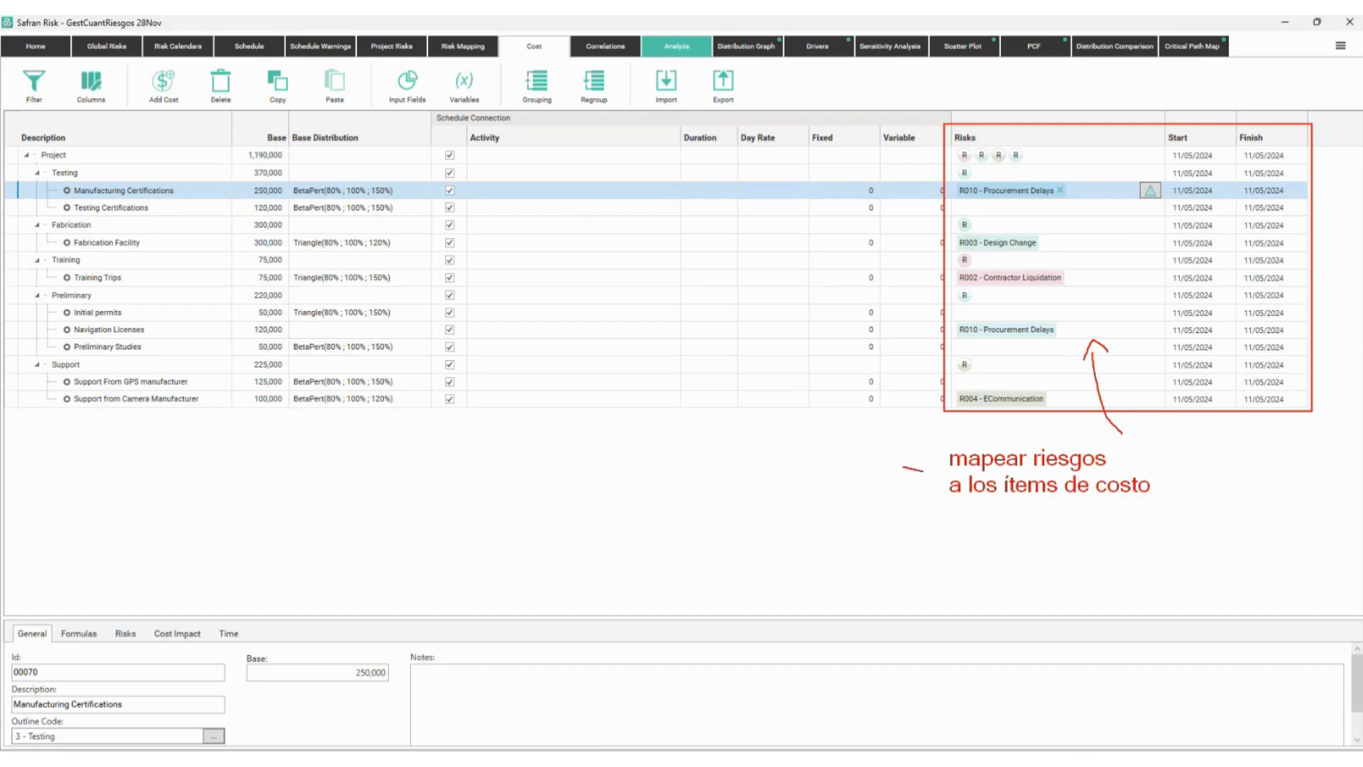
drag(923, 471, 504, 307)
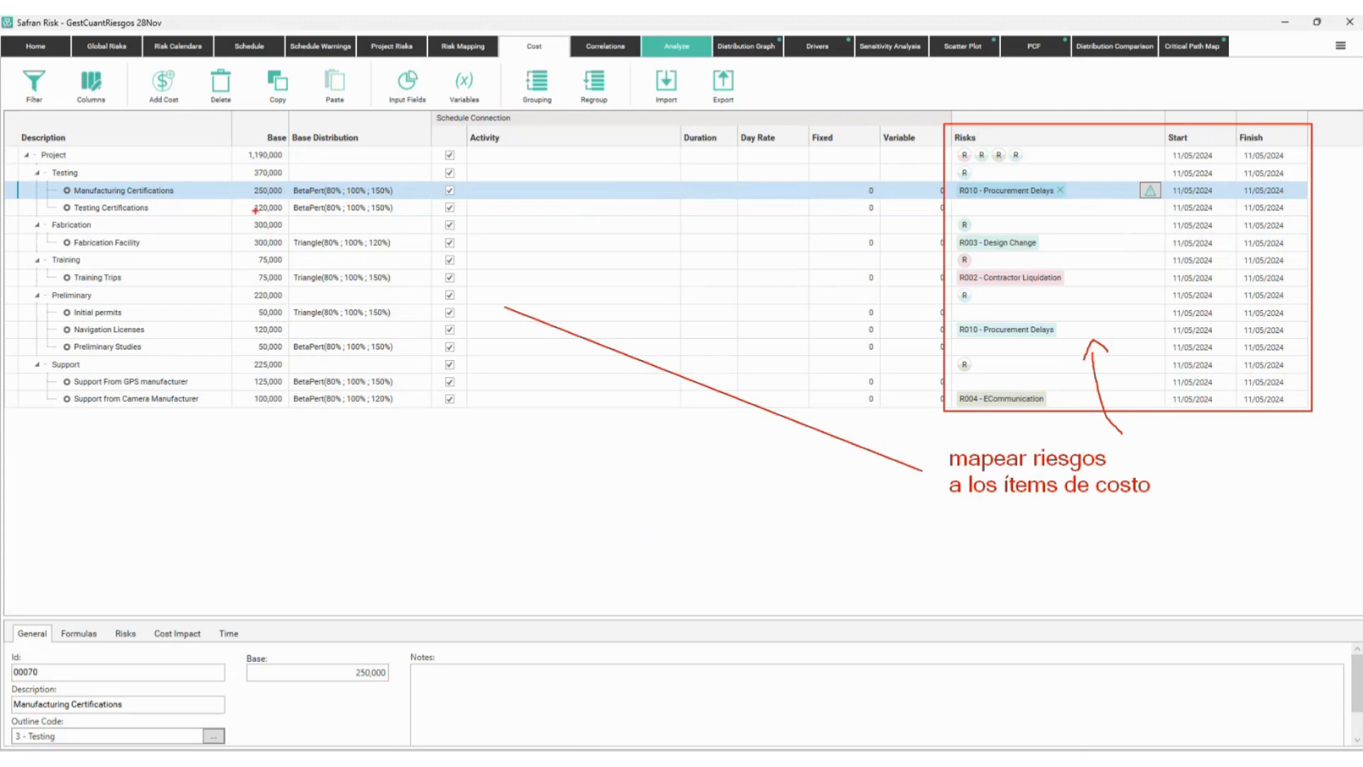
mouse_move(27, 139)
mouse_down()
mouse_move(256, 417)
mouse_move(462, 419)
mouse_up()
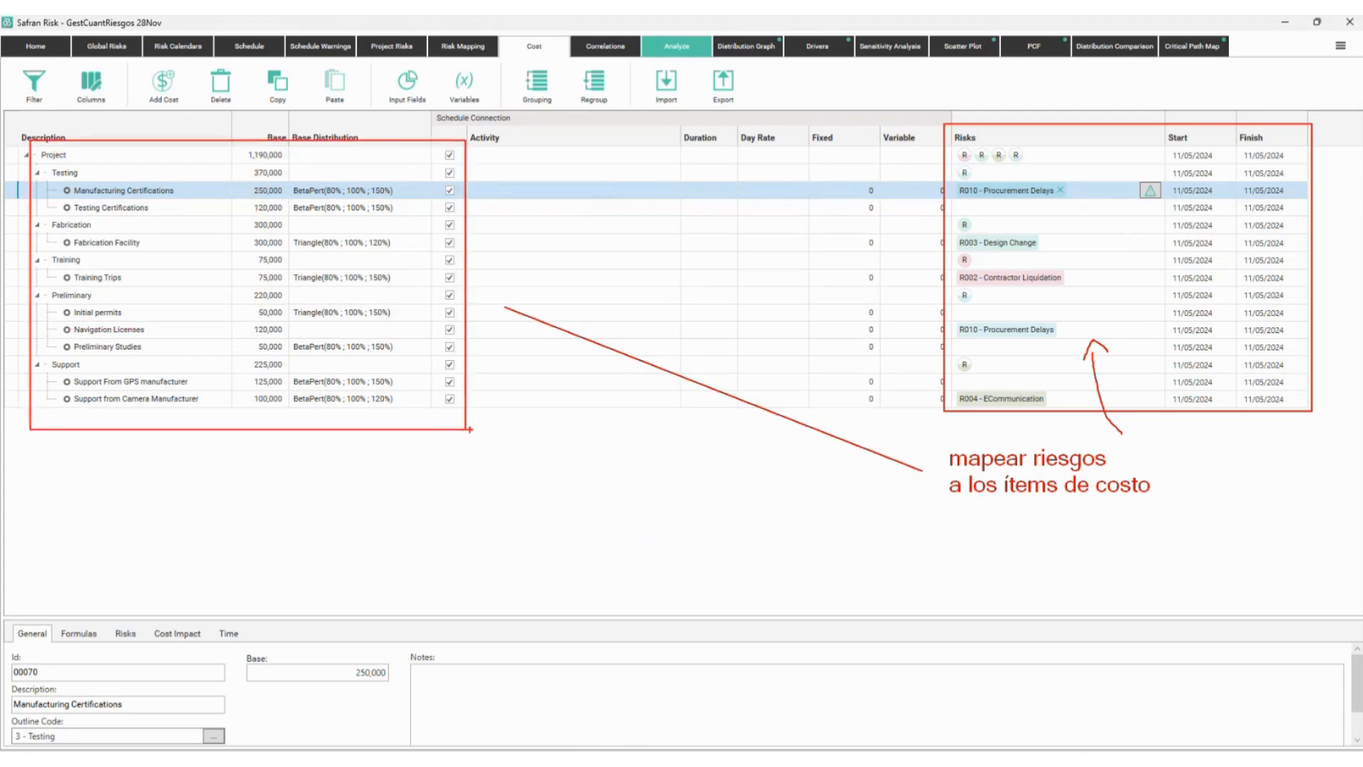
key(Escape)
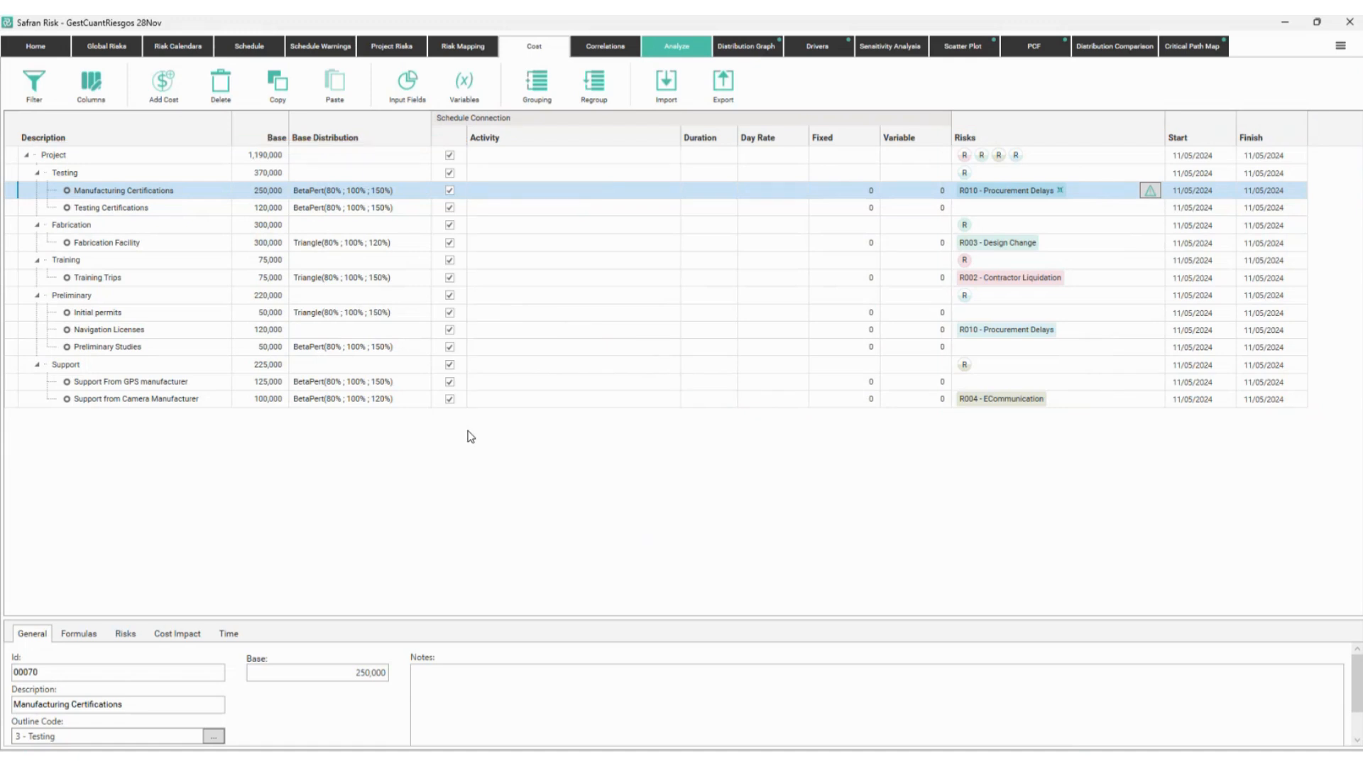
- Sketch two boxed distribution curves joined by a plus sign below the cost items, and clear the annotations
drag(365, 483, 457, 538)
mouse_move(365, 509)
mouse_down()
mouse_move(410, 478)
mouse_move(445, 498)
mouse_up()
mouse_move(854, 497)
mouse_down()
mouse_move(918, 548)
mouse_move(910, 515)
mouse_move(918, 532)
mouse_up()
mouse_move(689, 478)
mouse_down()
mouse_move(685, 532)
mouse_move(733, 491)
mouse_up()
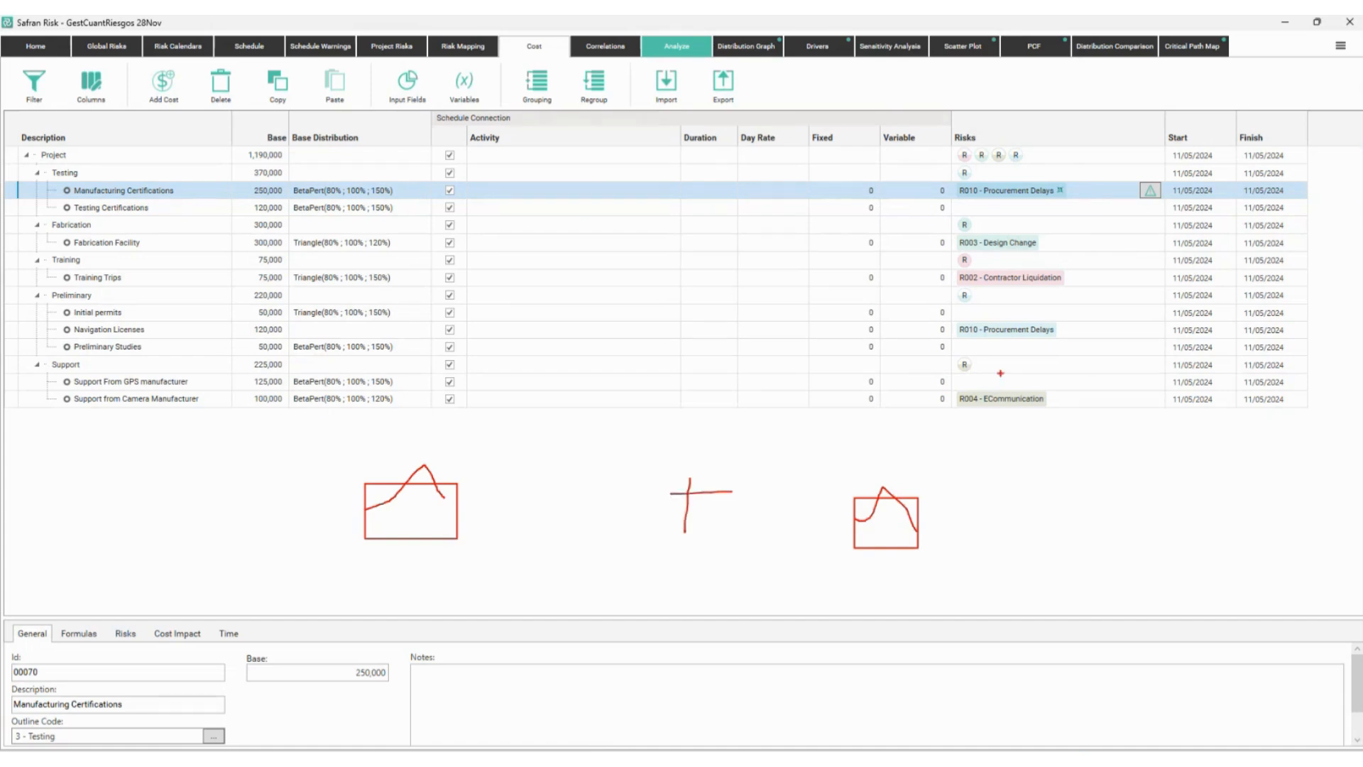
key(Escape)
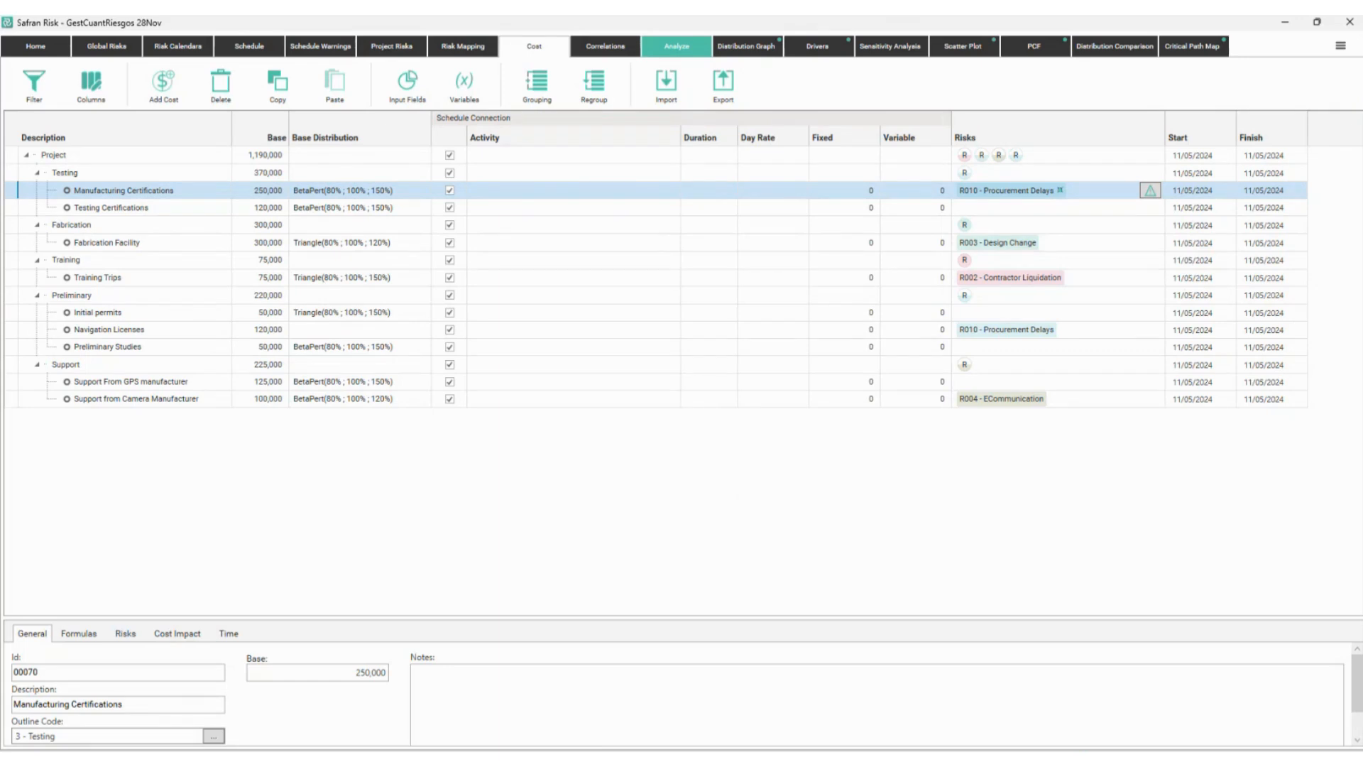
- Enlarge the cost item details area and display the cost impact charts of Manufacturing Certifications
key(alt+Tab)
key(alt+Tab)
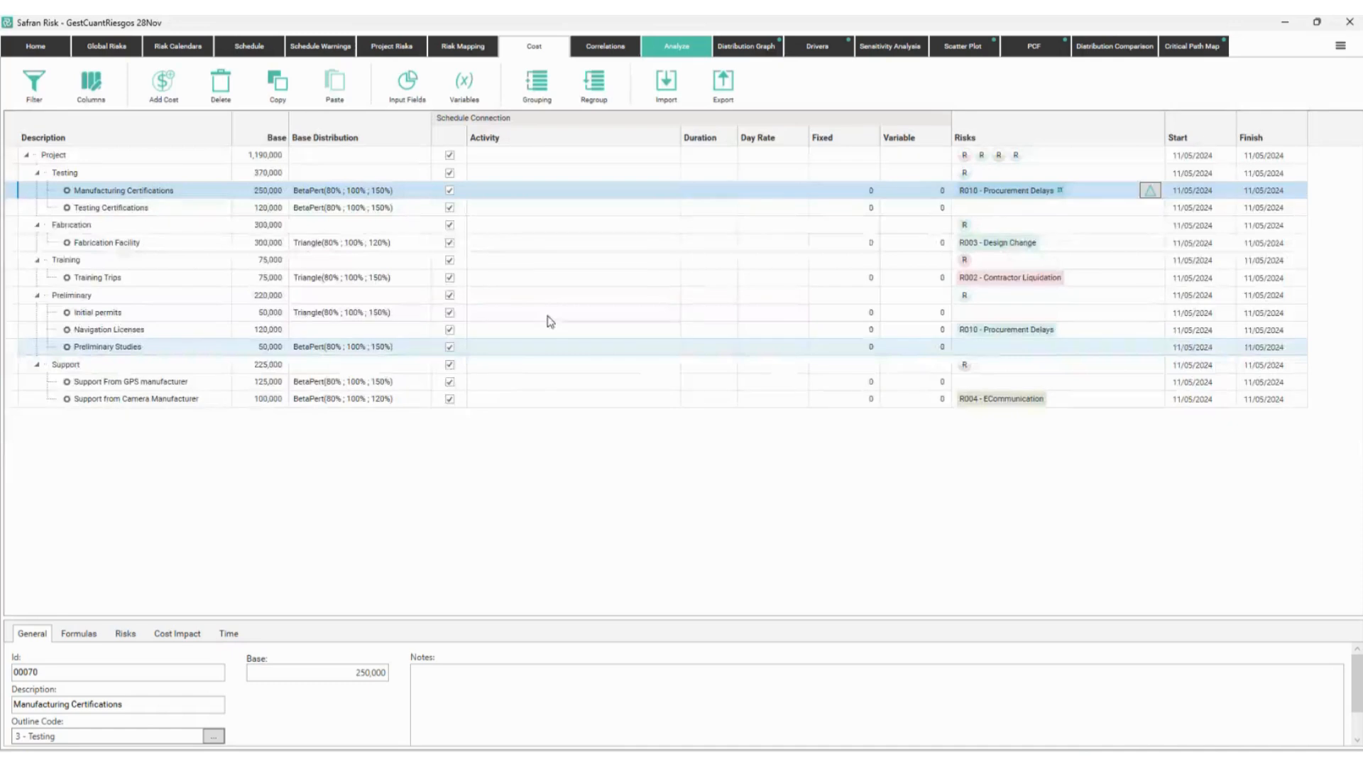
click(182, 204)
click(157, 205)
click(157, 192)
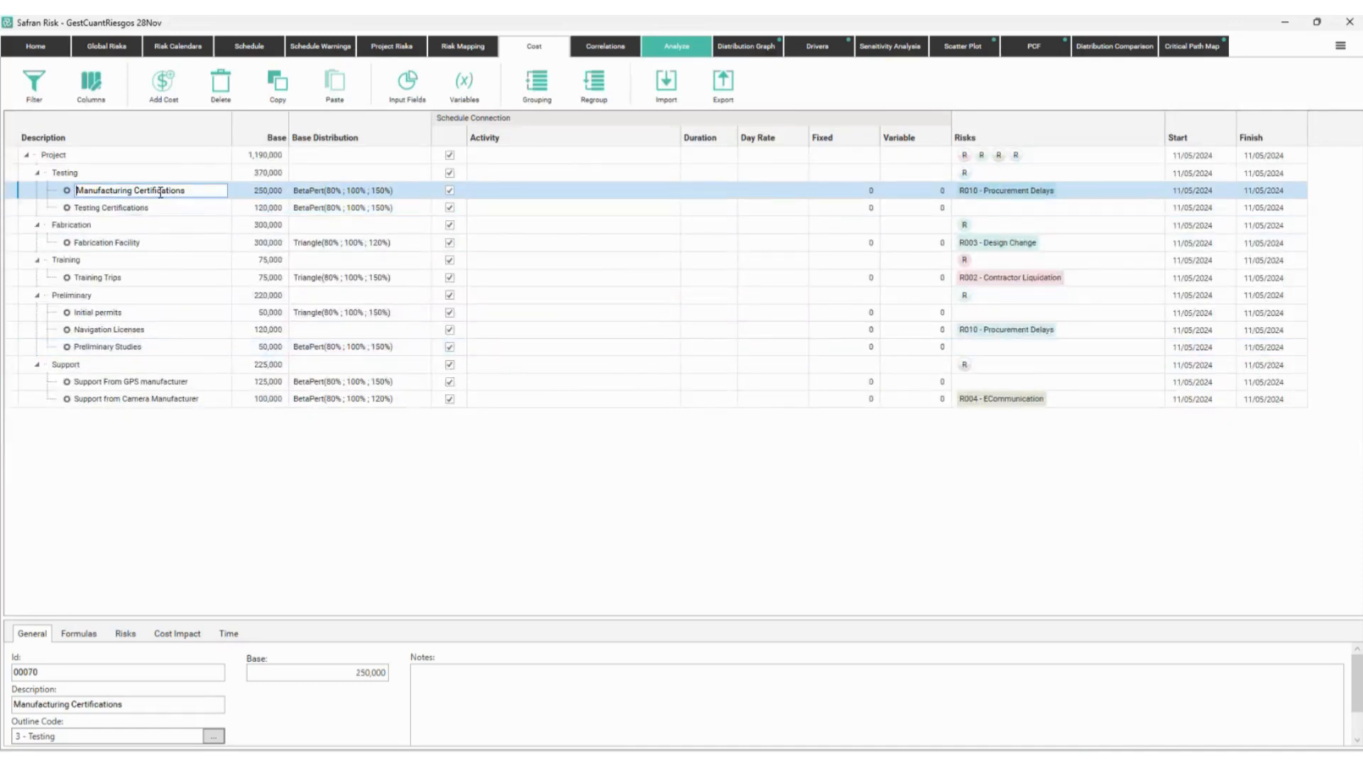
drag(173, 617, 172, 557)
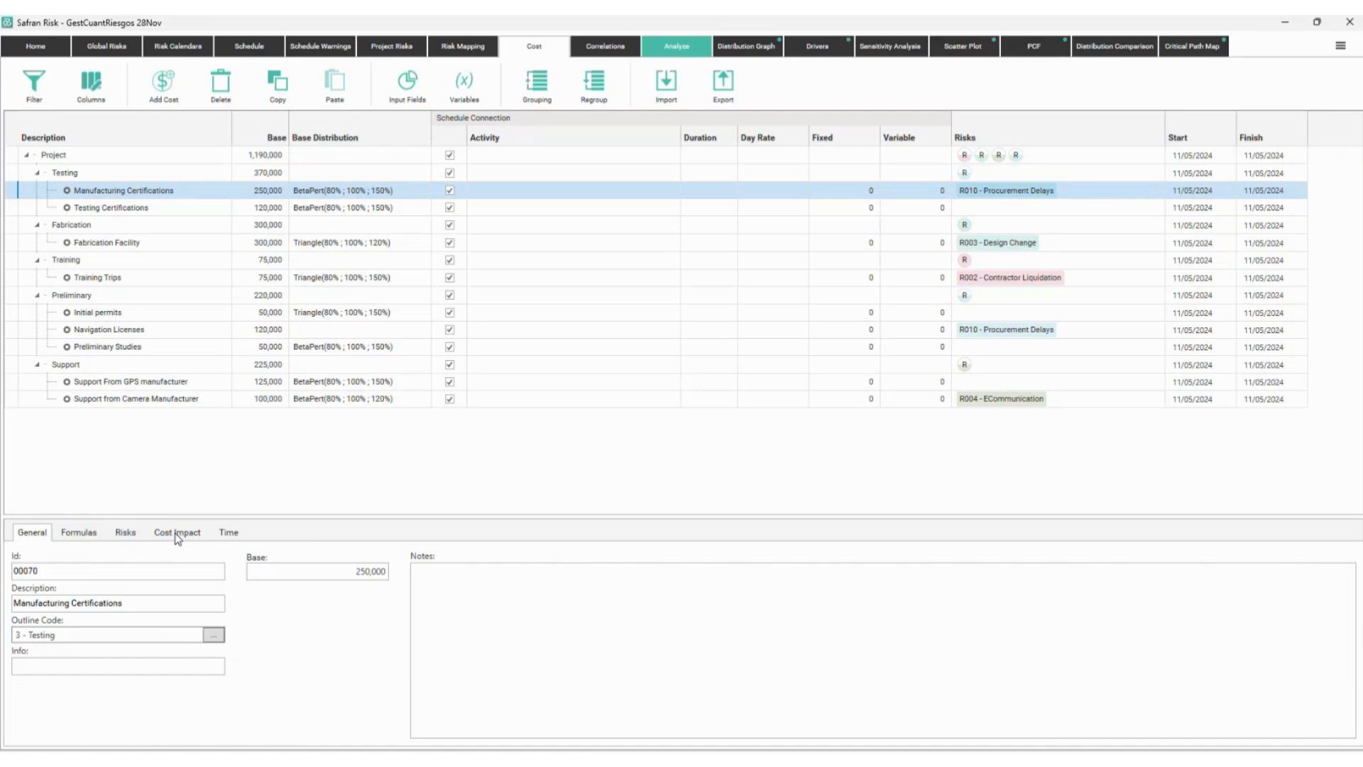
click(177, 534)
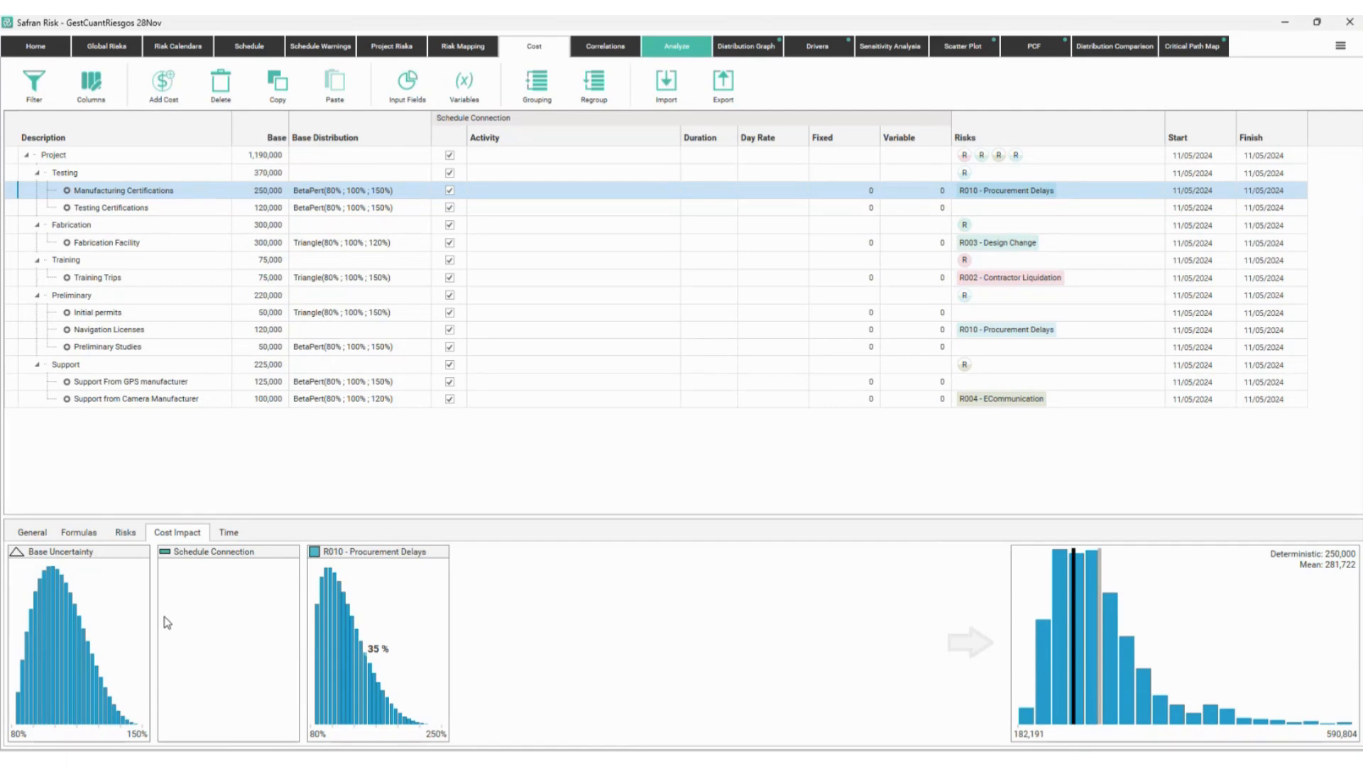
- Frame the Manufacturing Certifications base cost, point an arrow at its Base Uncertainty chart, then frame the Schedule Connection columns and tick their chart
click(239, 184)
mouse_move(304, 198)
mouse_down()
mouse_move(207, 430)
mouse_move(98, 601)
mouse_move(93, 589)
mouse_up()
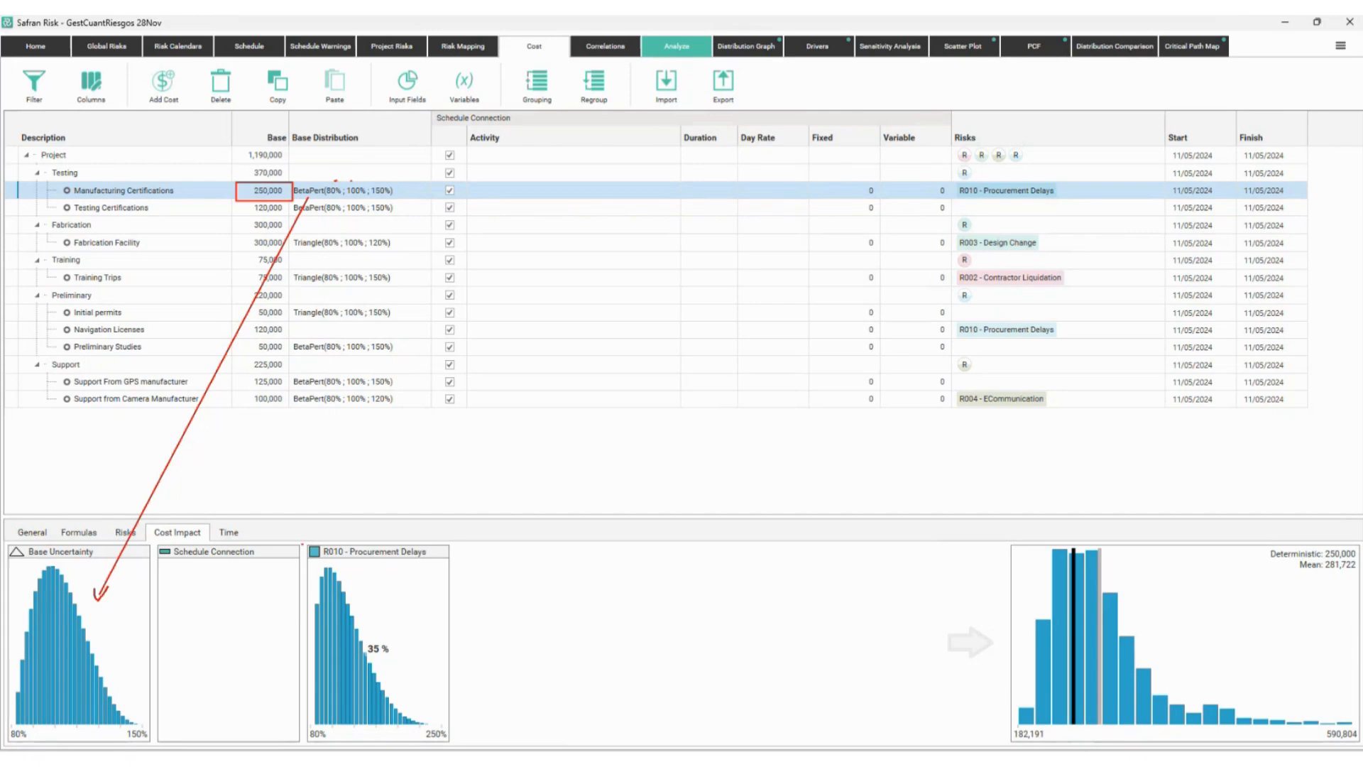
mouse_move(432, 115)
mouse_down()
mouse_move(901, 398)
mouse_move(951, 413)
mouse_up()
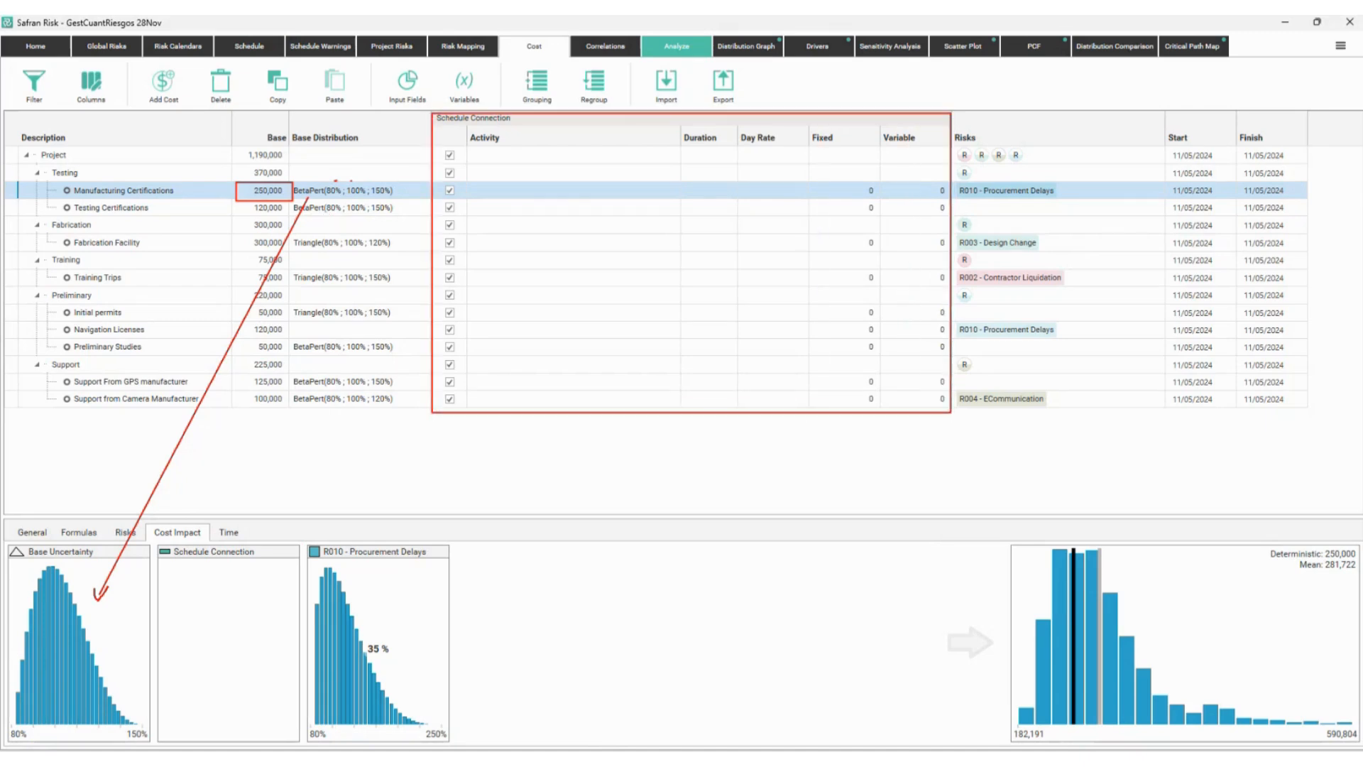
mouse_move(219, 626)
mouse_down()
mouse_move(221, 644)
mouse_move(253, 611)
mouse_up()
- Frame the item's Procurement Delays risk, tick its chart, circle the resulting histogram's limits, trace its tail, and clear the annotations
drag(950, 180, 1306, 202)
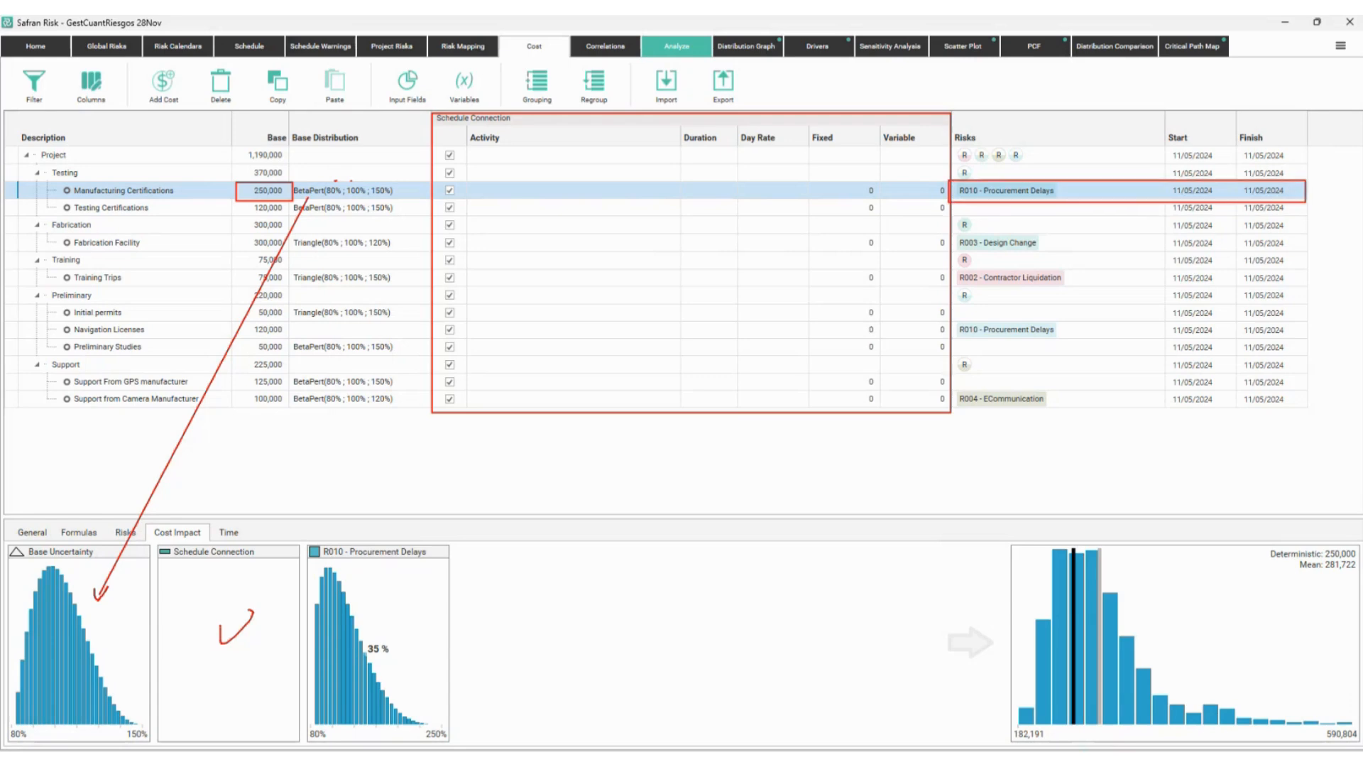
drag(434, 626, 503, 617)
mouse_move(1016, 717)
mouse_down()
mouse_move(1001, 729)
mouse_move(1016, 751)
mouse_move(1010, 721)
mouse_move(1176, 703)
mouse_move(1331, 710)
mouse_move(1340, 731)
mouse_move(1358, 724)
mouse_move(1328, 708)
mouse_up()
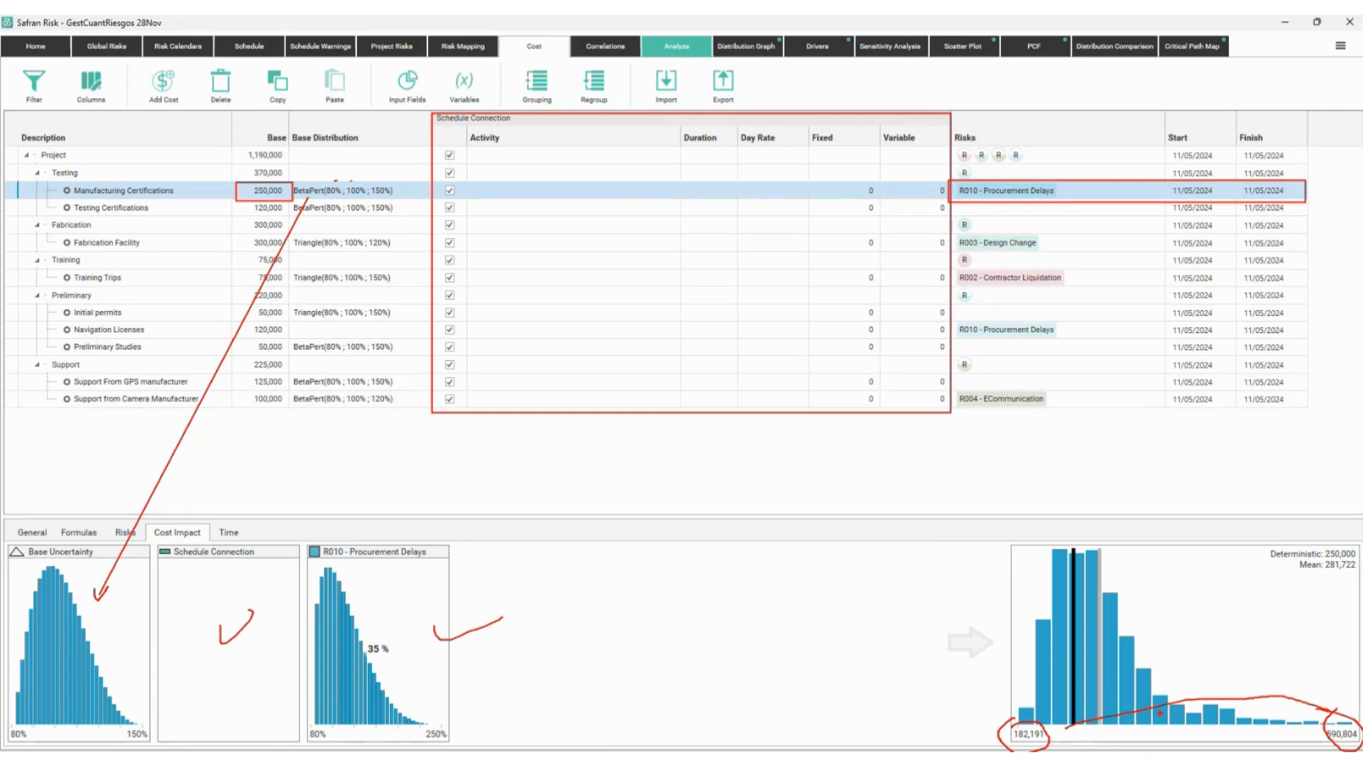
key(Escape)
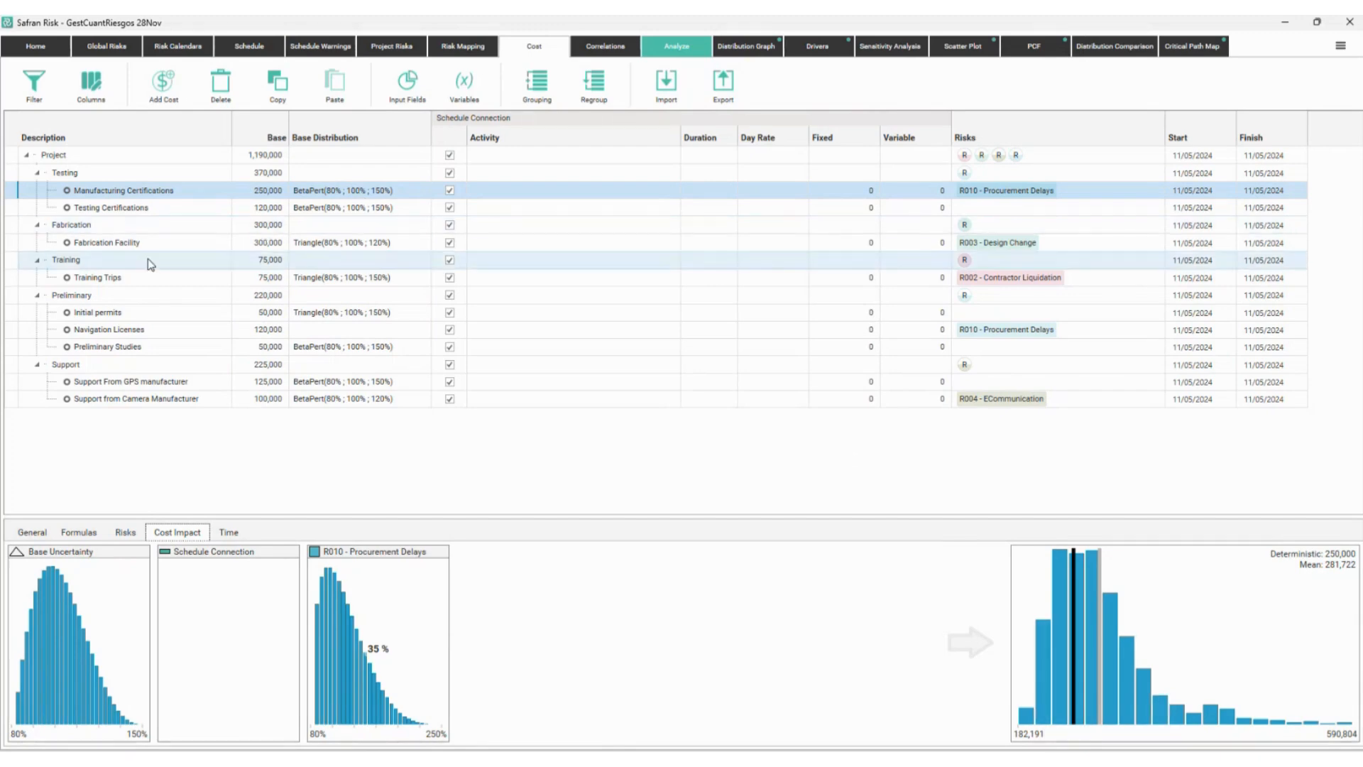
- Display the cost impact of Training Trips, link its framed base cost to the resulting histogram, mark the histogram's ends, and clear the annotations
double_click(127, 283)
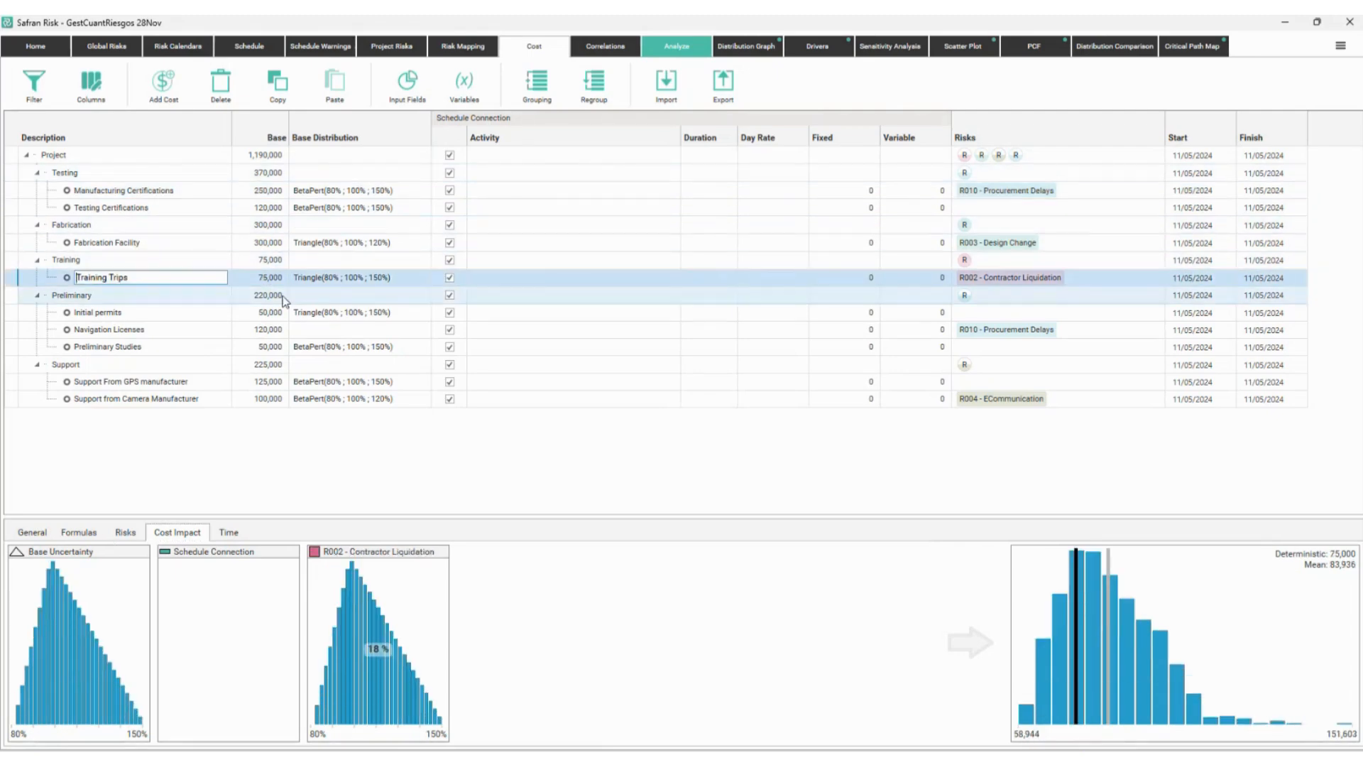
mouse_move(244, 268)
mouse_down()
mouse_move(578, 411)
mouse_move(1076, 718)
mouse_up()
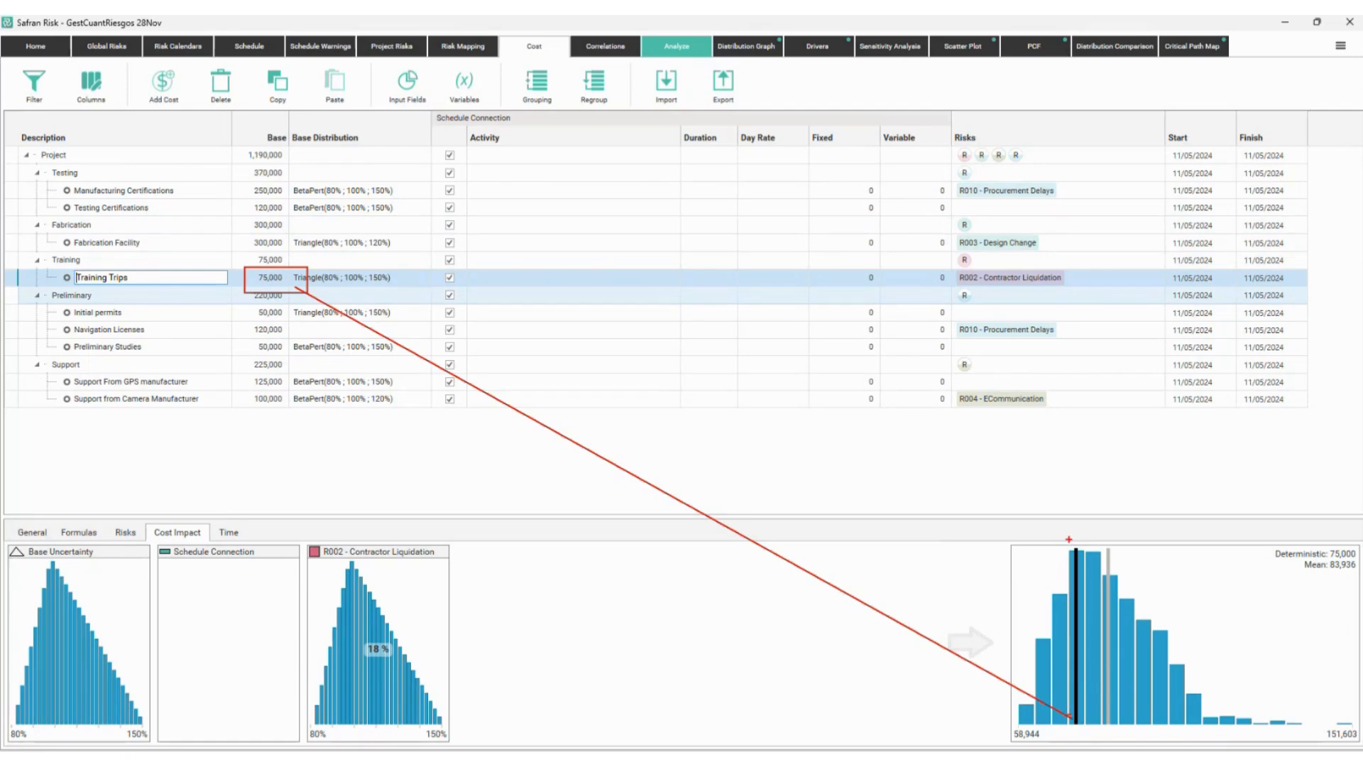
drag(1072, 529, 1074, 545)
mouse_move(1032, 724)
mouse_down()
mouse_move(1016, 736)
mouse_move(1041, 730)
mouse_up()
mouse_move(1339, 717)
mouse_down()
mouse_move(1320, 727)
mouse_move(1342, 750)
mouse_move(1335, 714)
mouse_up()
key(Escape)
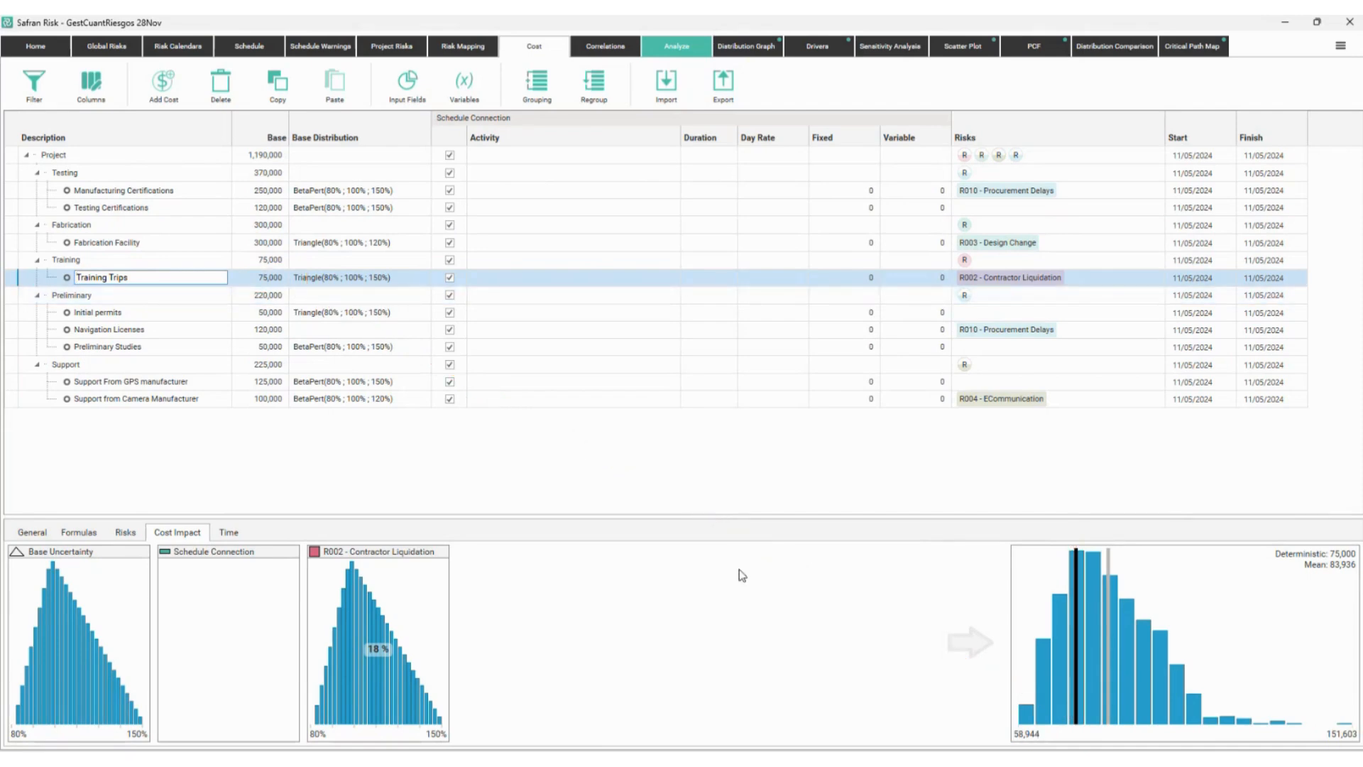
- Switch to the PowerPoint slide show
key(alt+Tab)
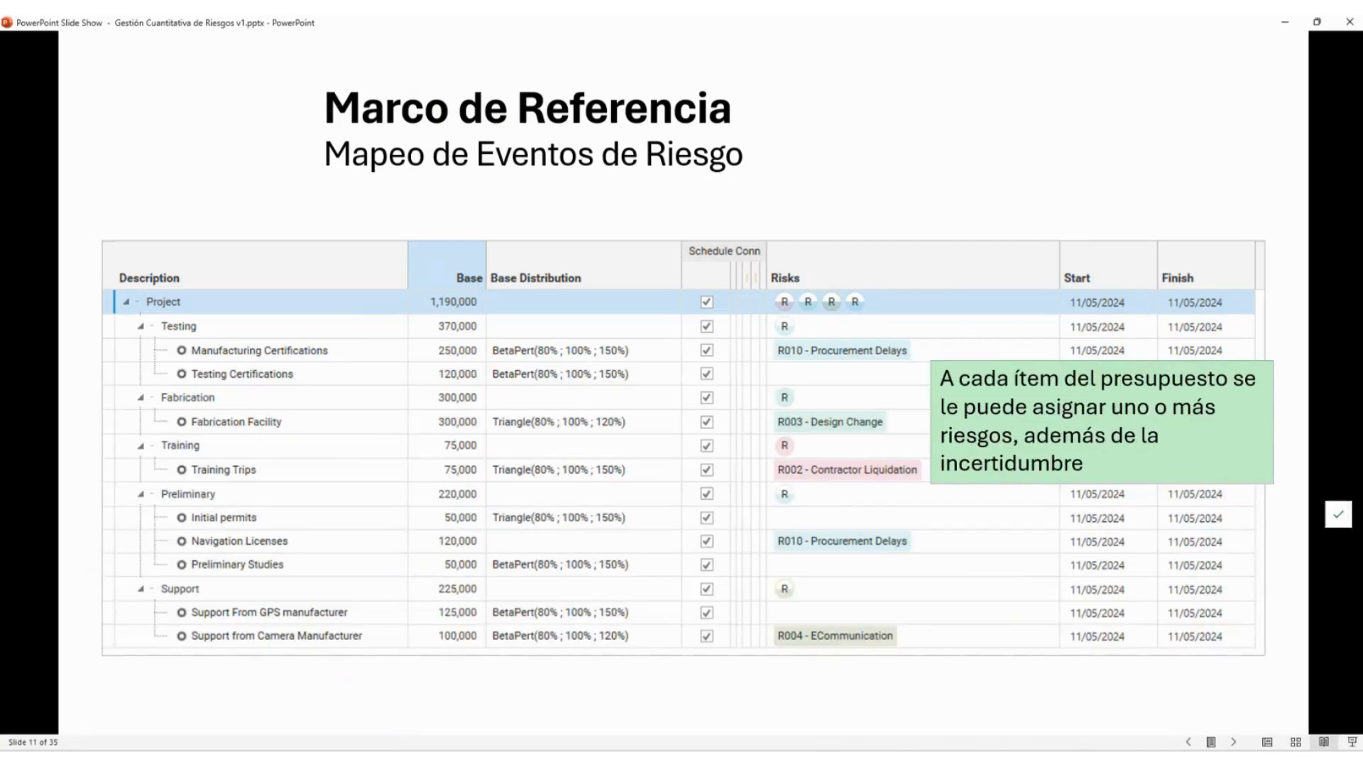
- Advance the slide show to the "Principales Distribuciones" slide
key(Right)
key(Right)
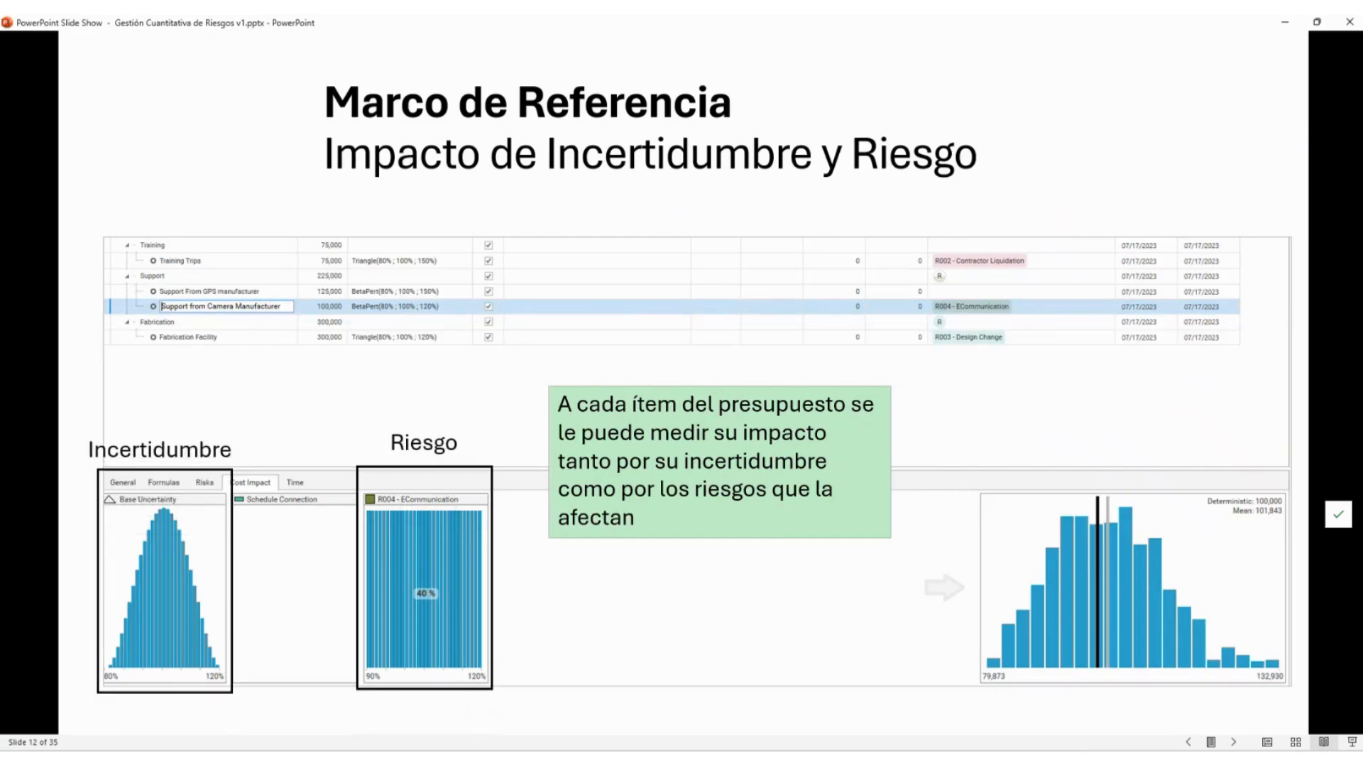
key(Right)
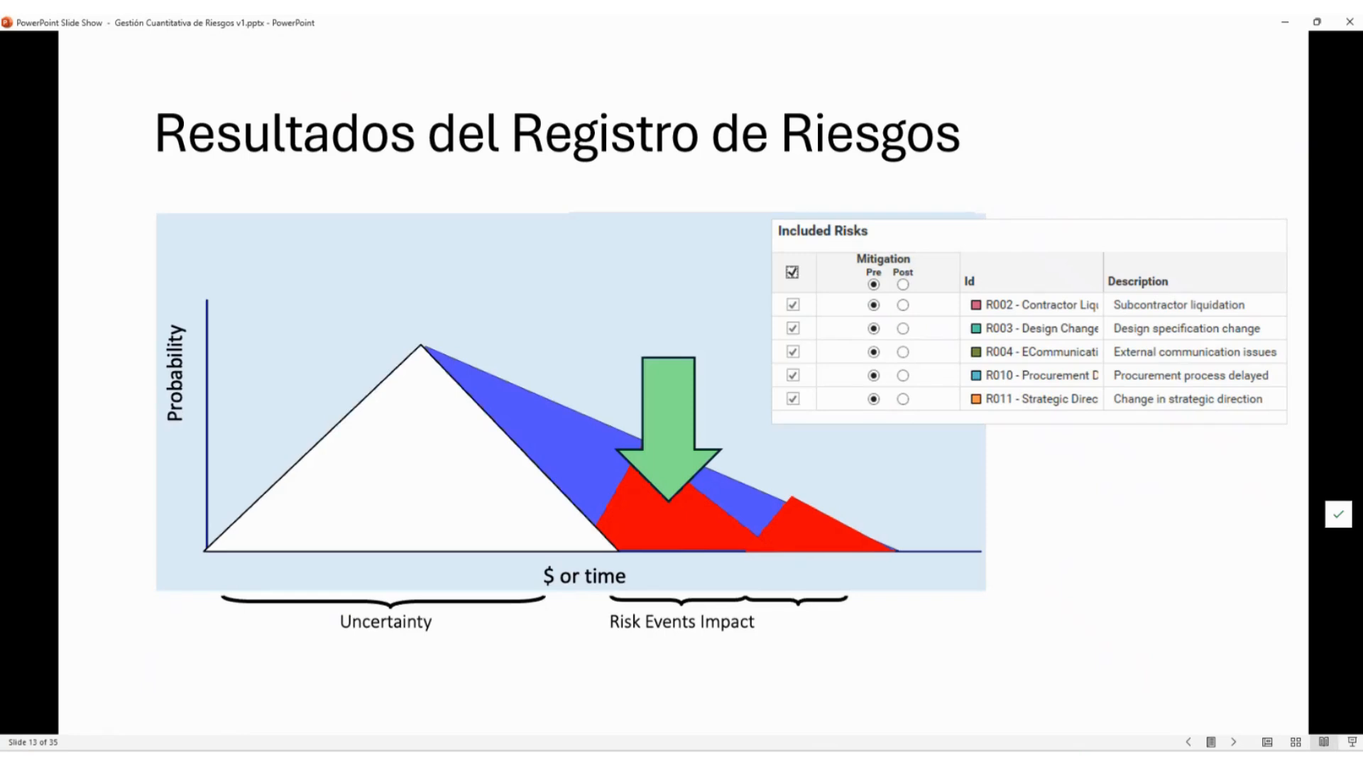
key(Right)
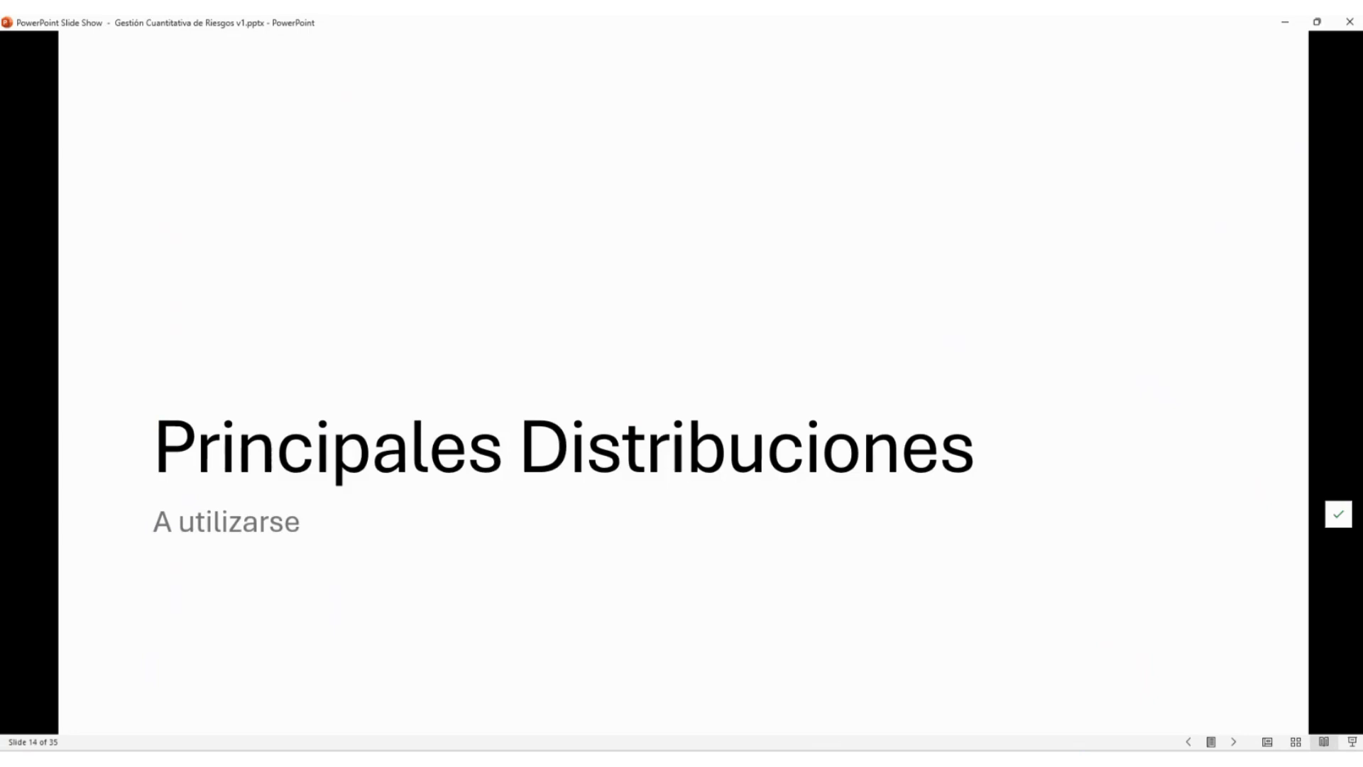
- In Safran Risk, open the Manufacturing Certifications base distribution, frame its Min, Likely and Max parameters with arrows, then clear the annotations and close it
key(alt+Tab)
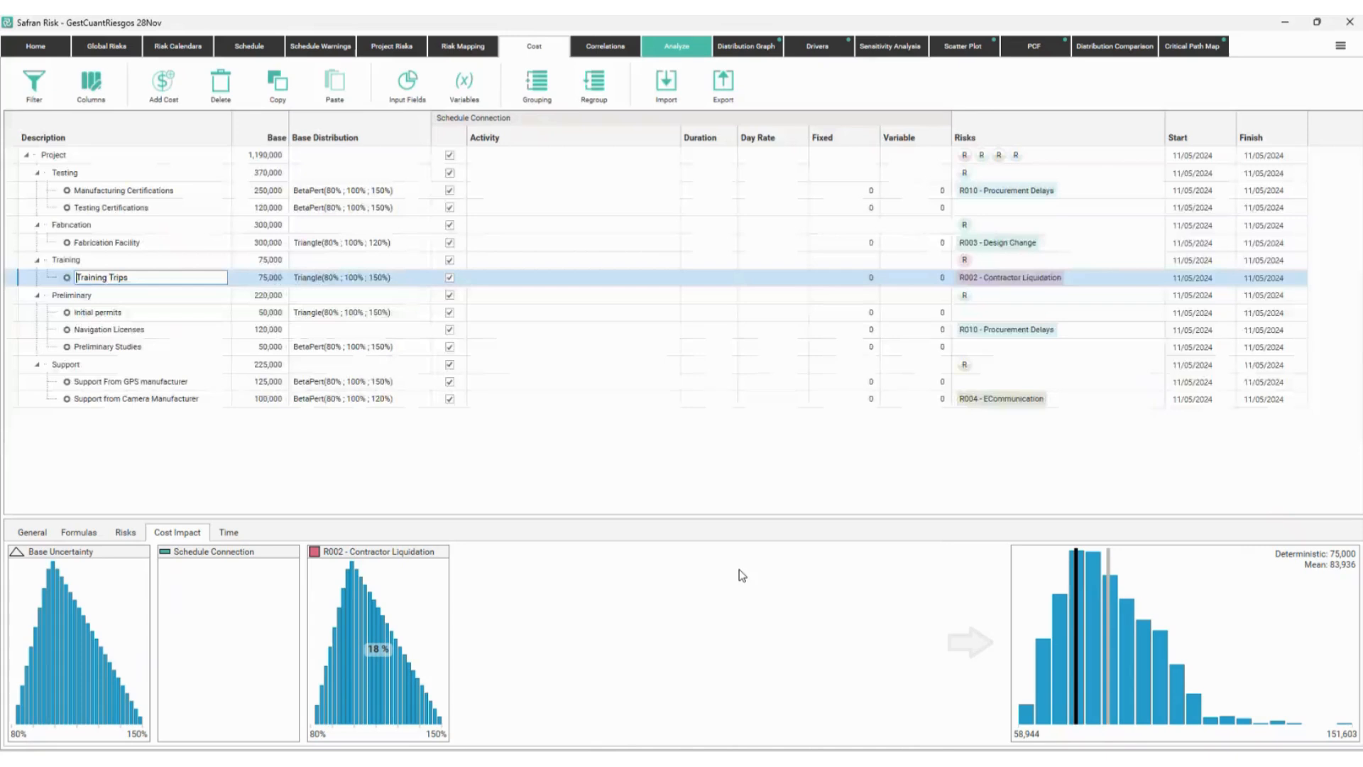
click(394, 190)
click(416, 190)
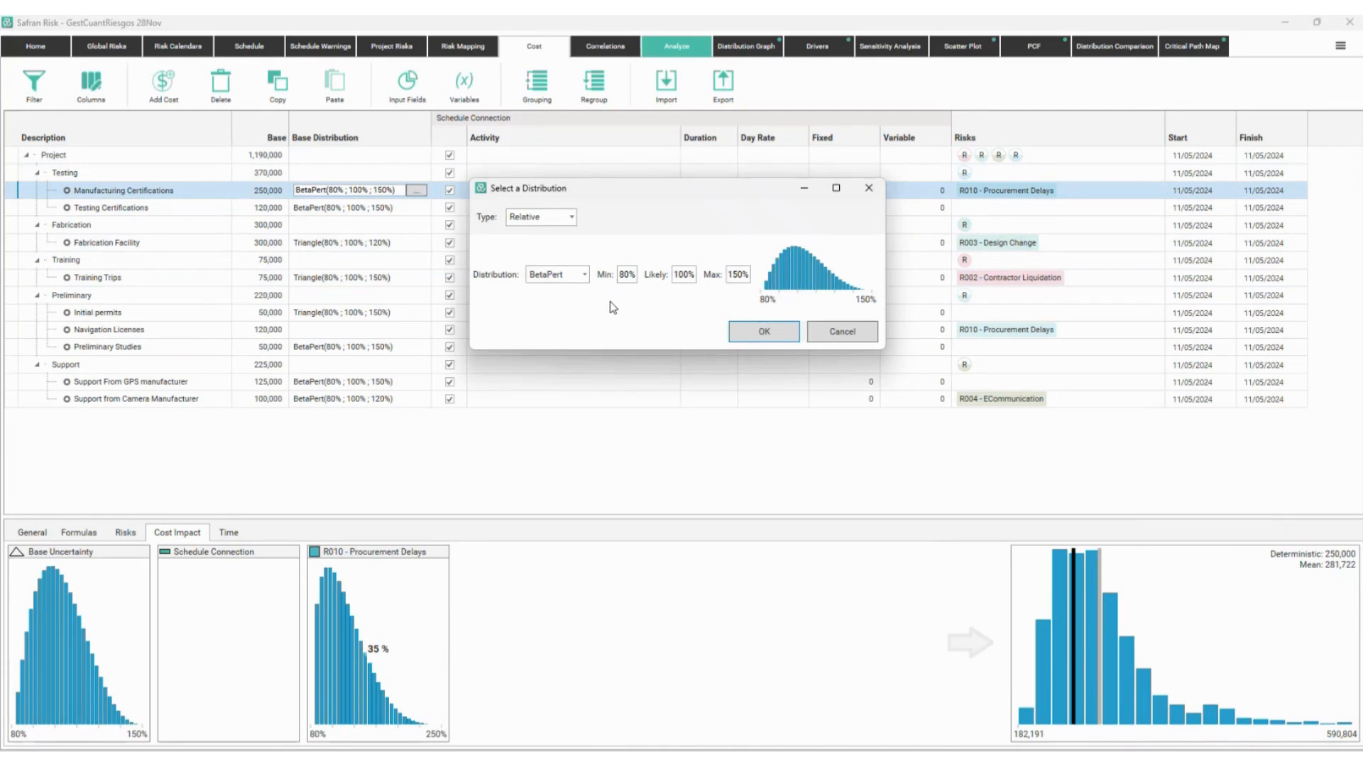
mouse_move(593, 247)
mouse_down()
mouse_move(701, 290)
mouse_move(763, 289)
mouse_up()
mouse_move(647, 300)
mouse_down()
mouse_move(645, 323)
mouse_move(655, 291)
mouse_move(658, 301)
mouse_up()
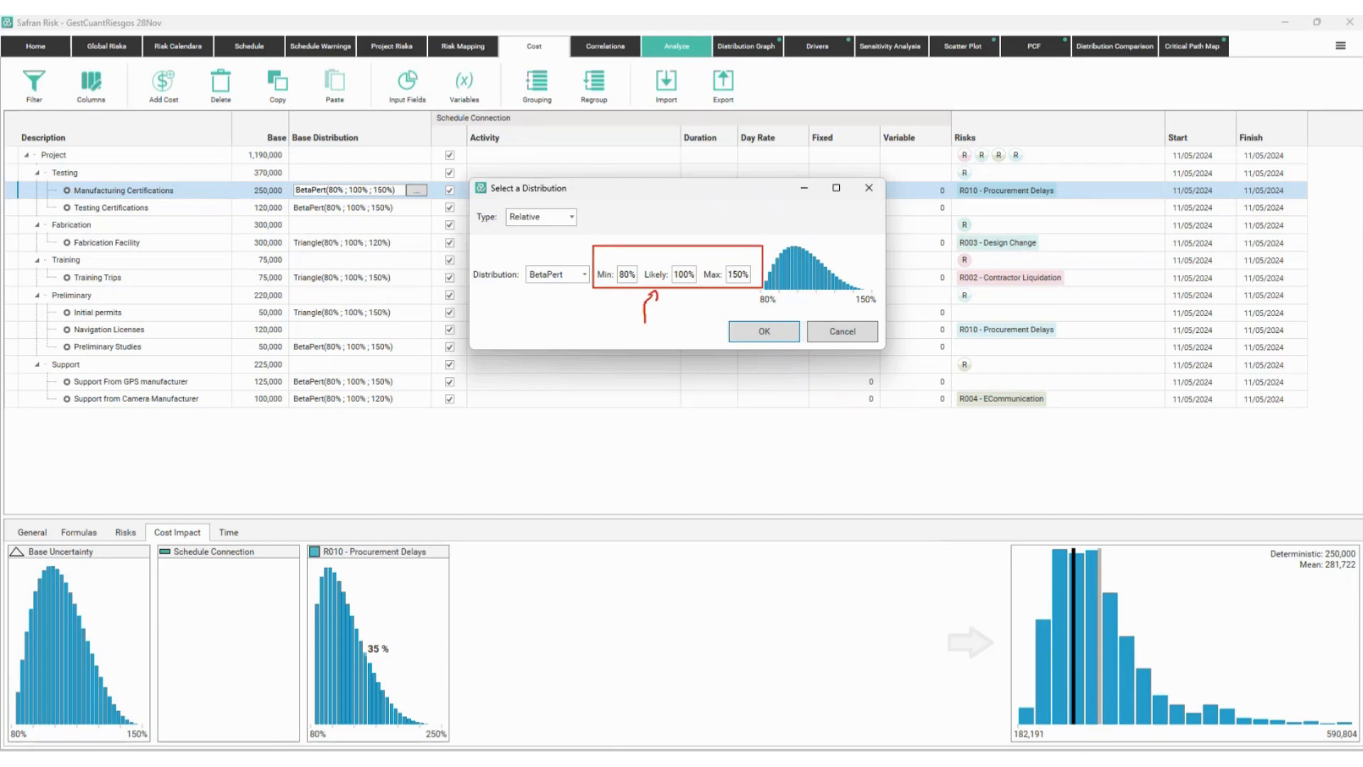
drag(737, 224, 739, 271)
key(Escape)
key(Escape)
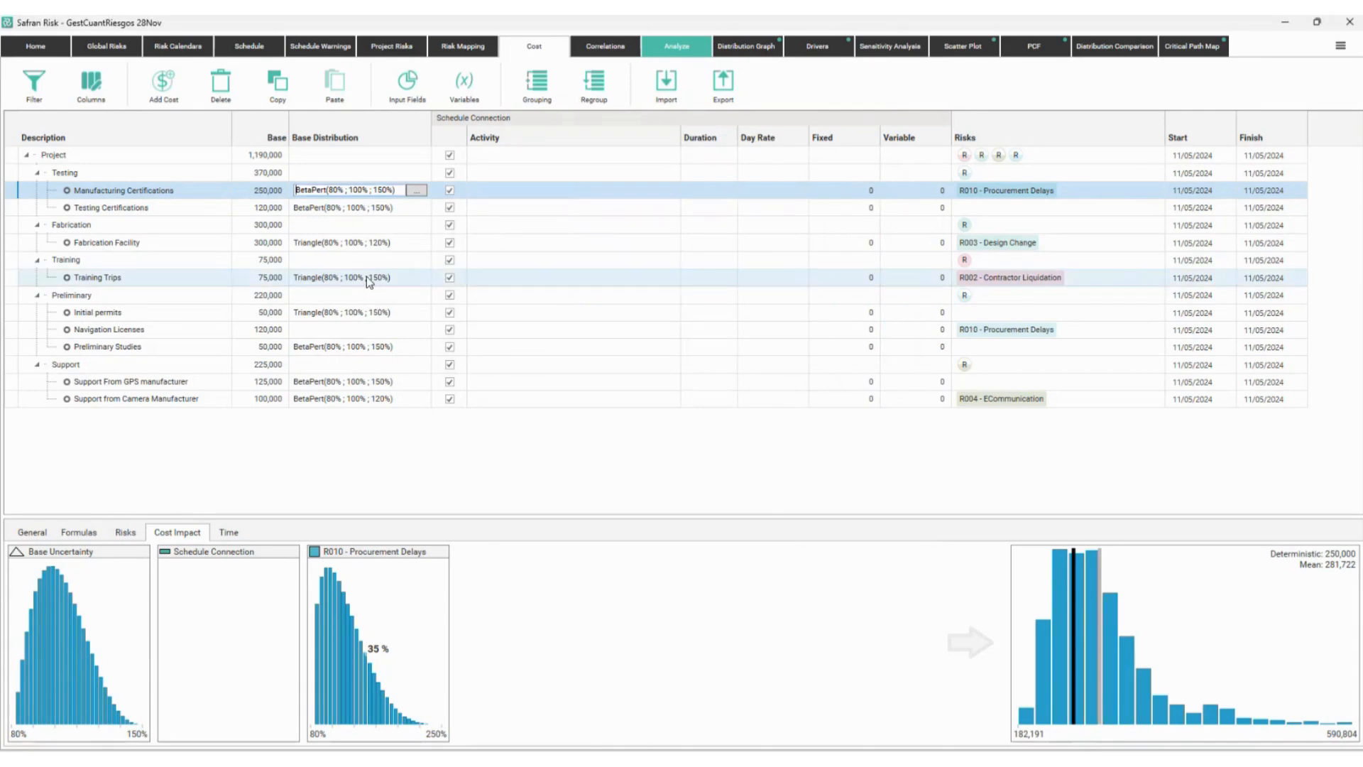
- Open the Training Trips base distribution, frame its Min, Likely and Max values, label them "parámetros", clear the annotations and cancel the dialog
click(368, 277)
click(416, 278)
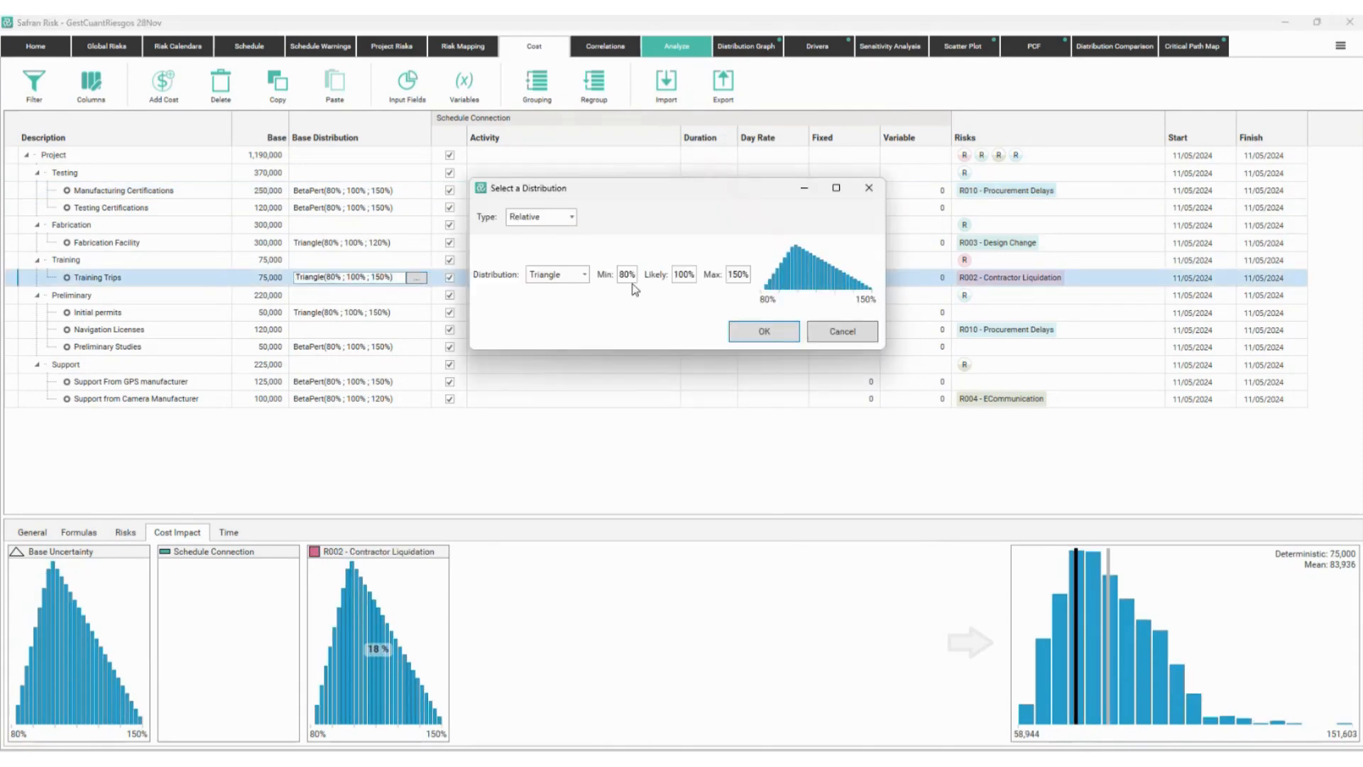
drag(591, 256, 778, 296)
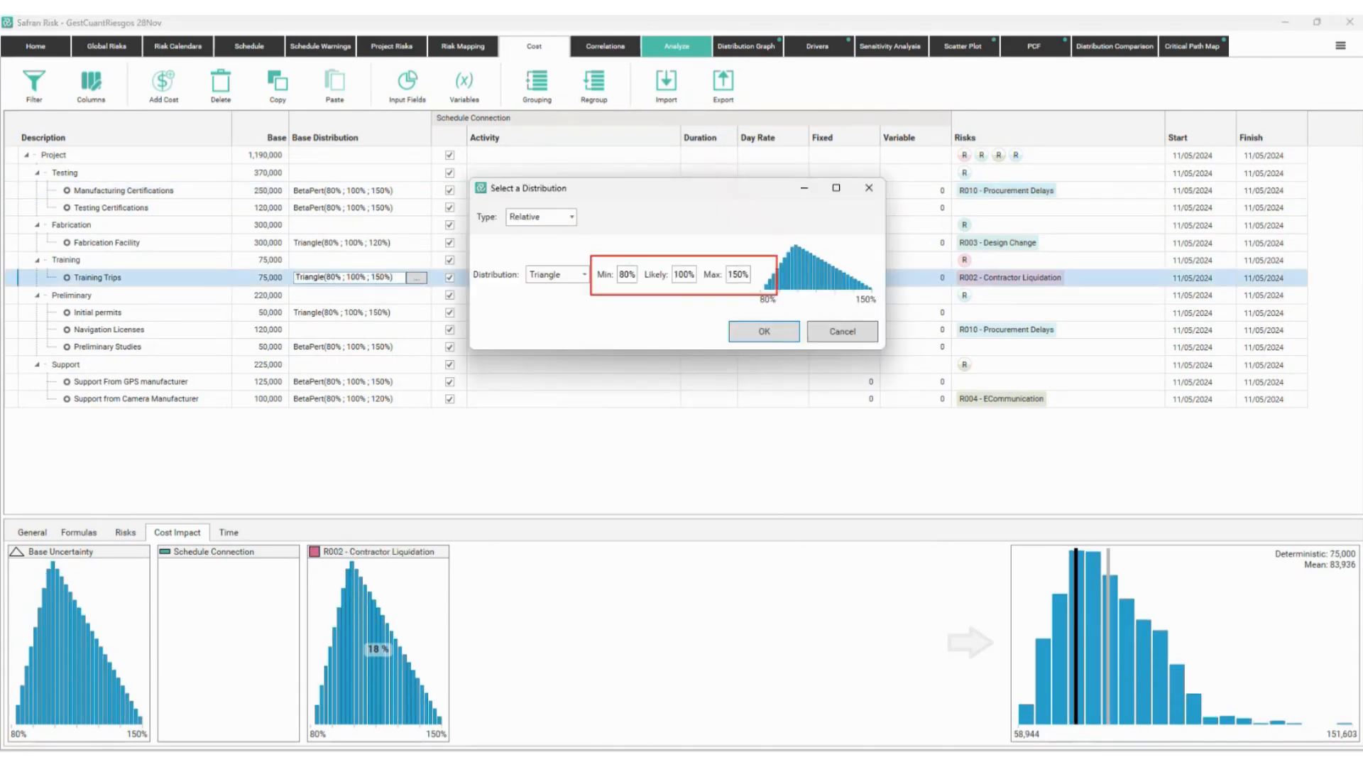
drag(656, 243, 654, 213)
click(636, 201)
text(parámetros)
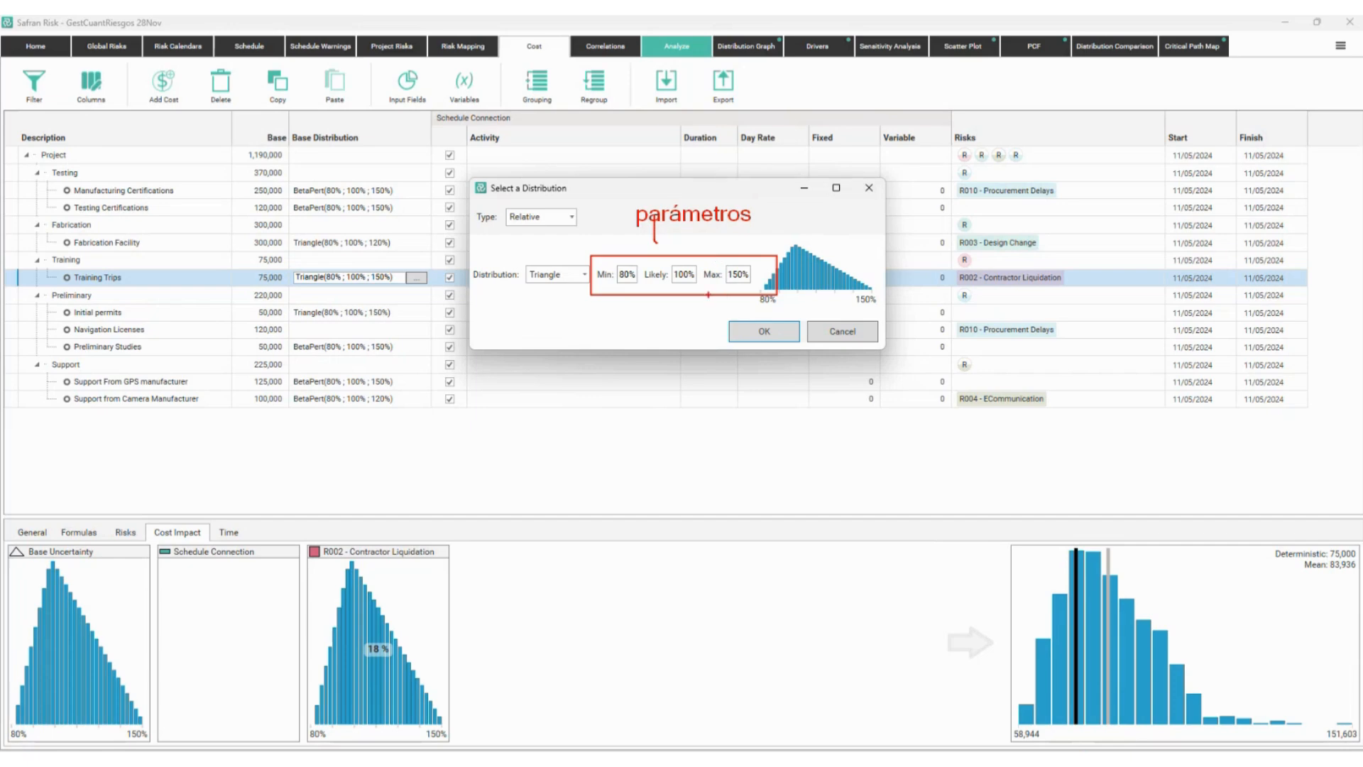
key(Escape)
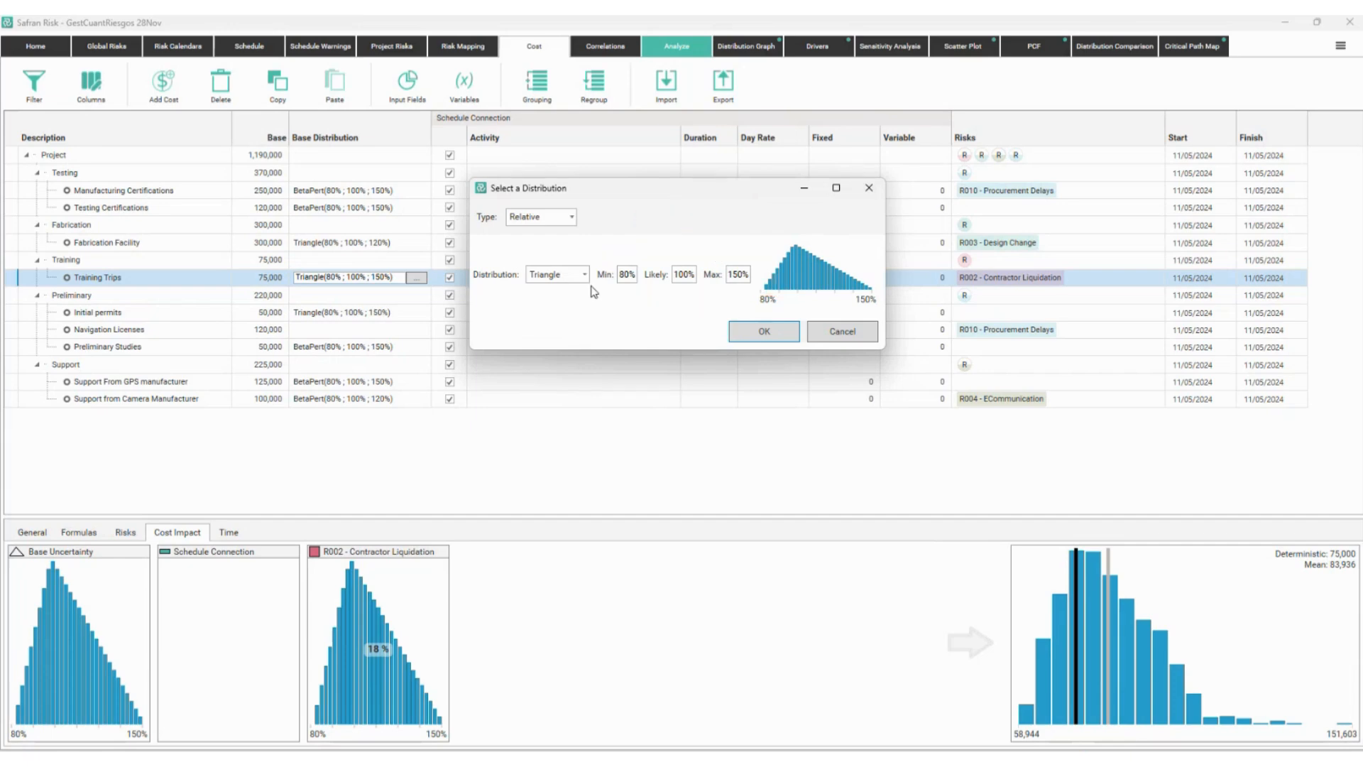
click(831, 333)
- Open the Preliminary Studies base distribution and review the available distribution types
click(367, 350)
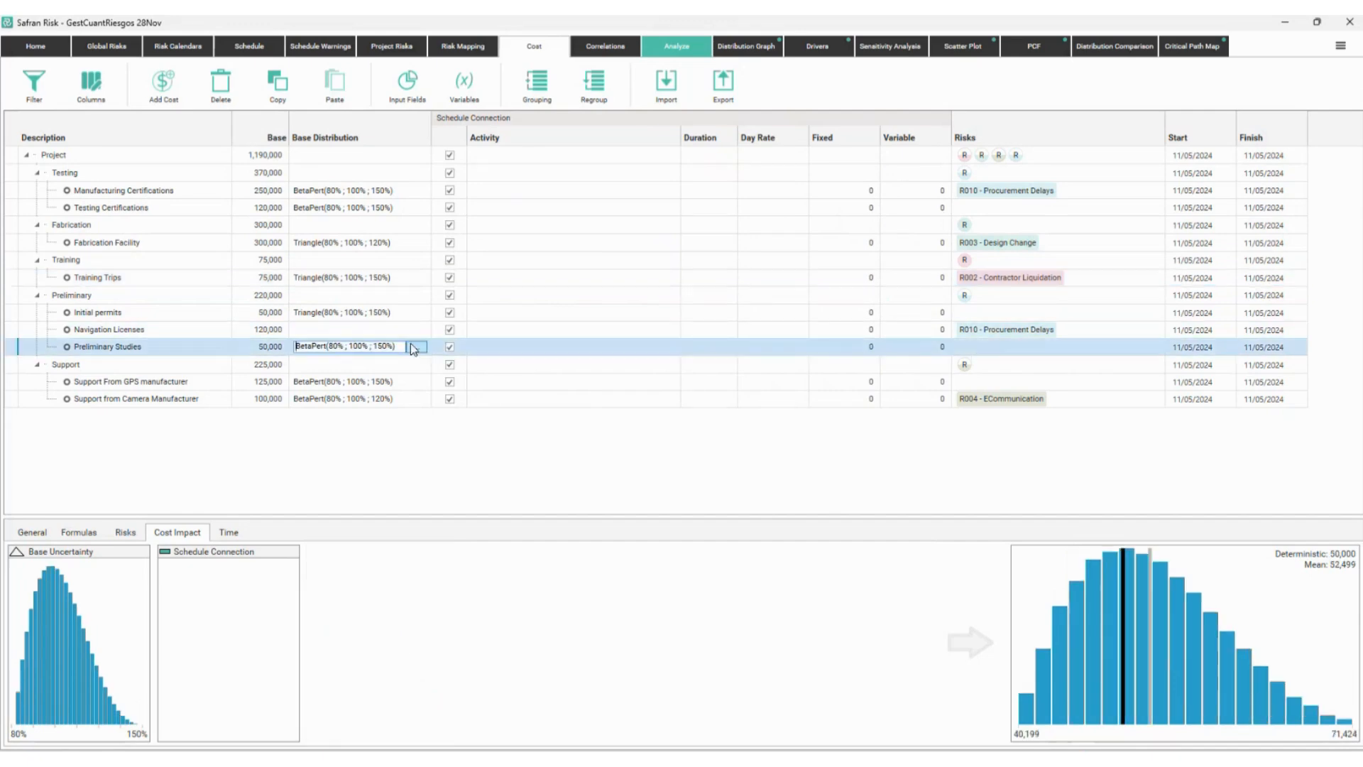
click(417, 346)
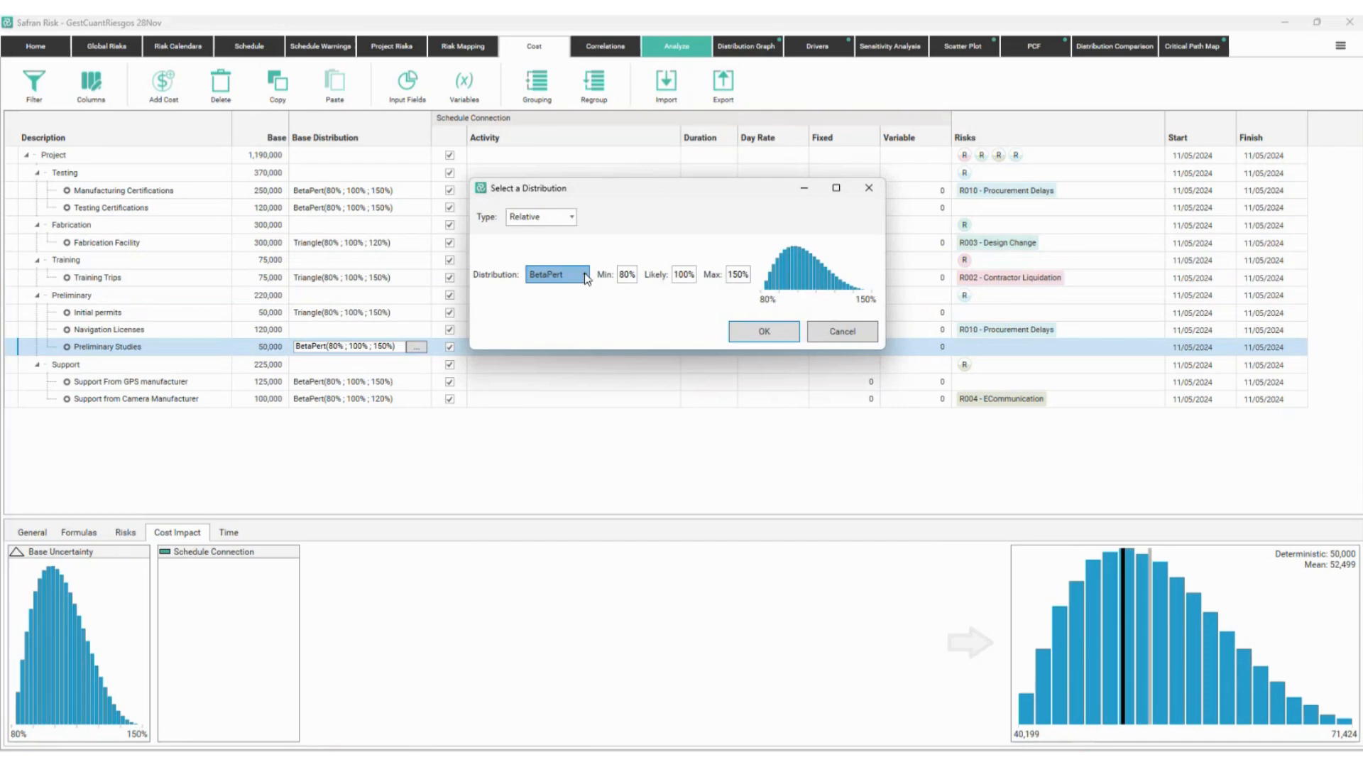
click(561, 275)
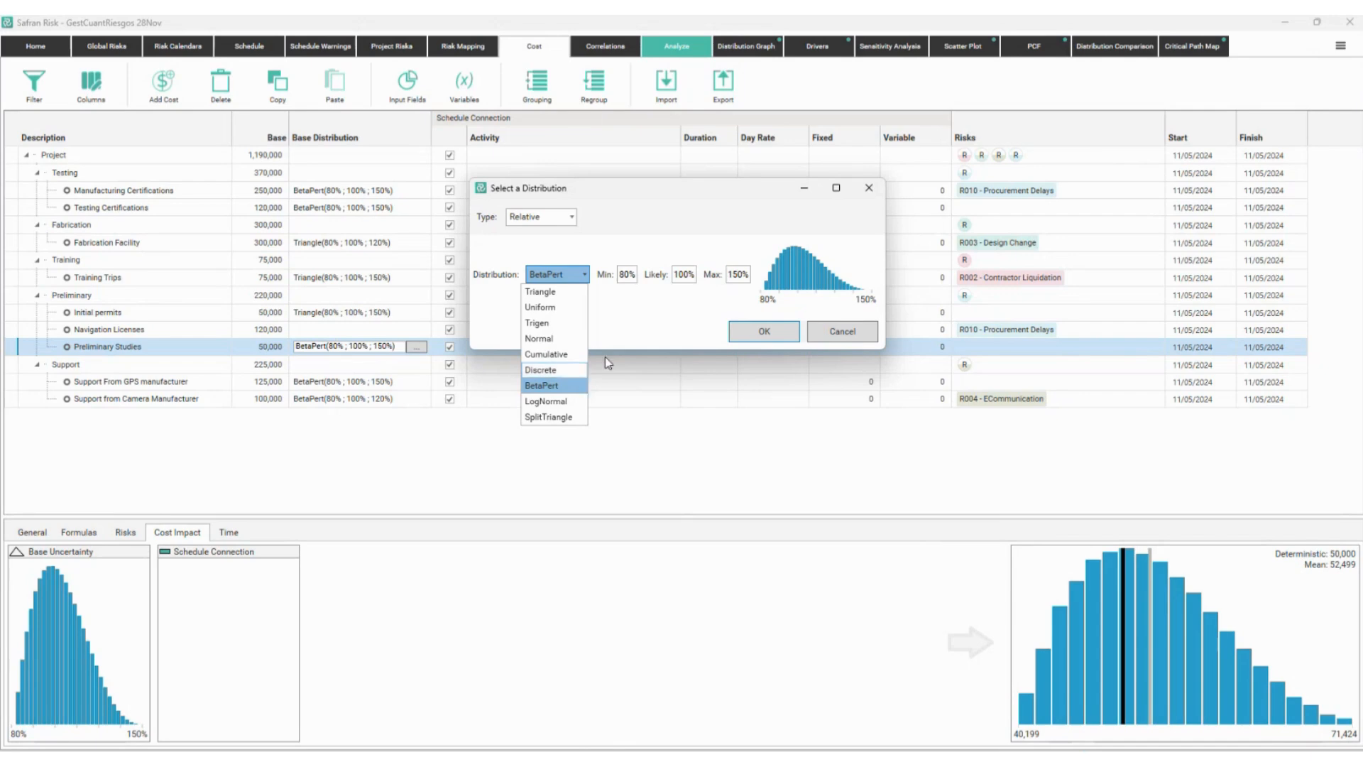
click(648, 323)
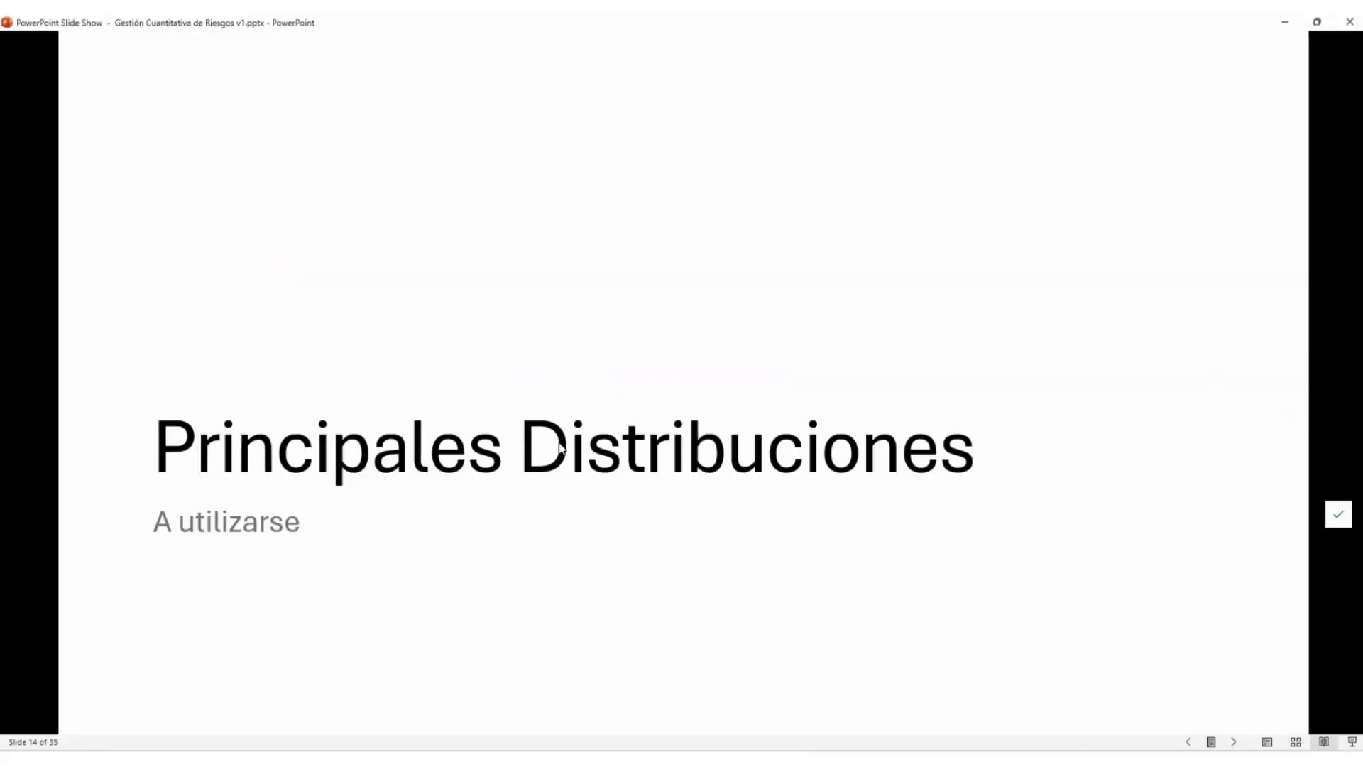
- In the PowerPoint slide show, advance to the "¿Cuándo usar qué distribución?" slide
click(562, 448)
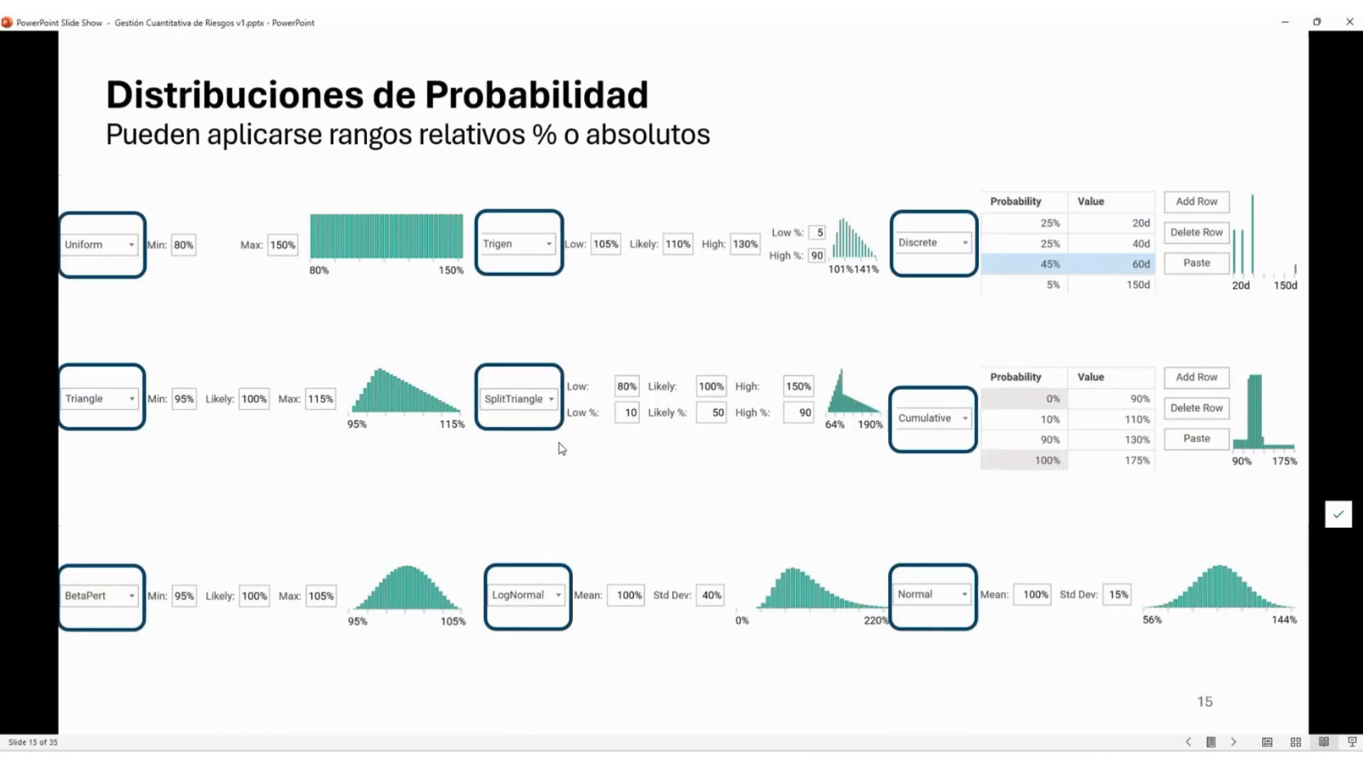
click(558, 448)
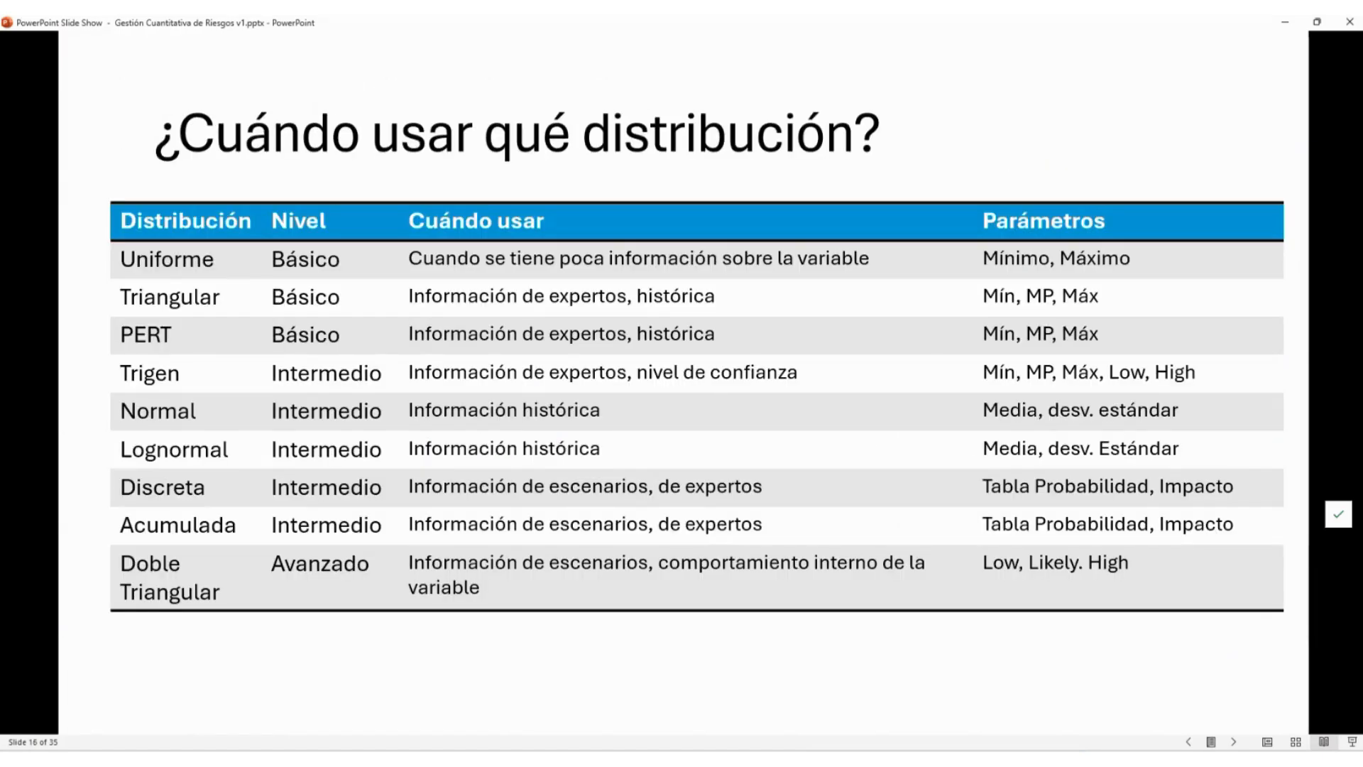
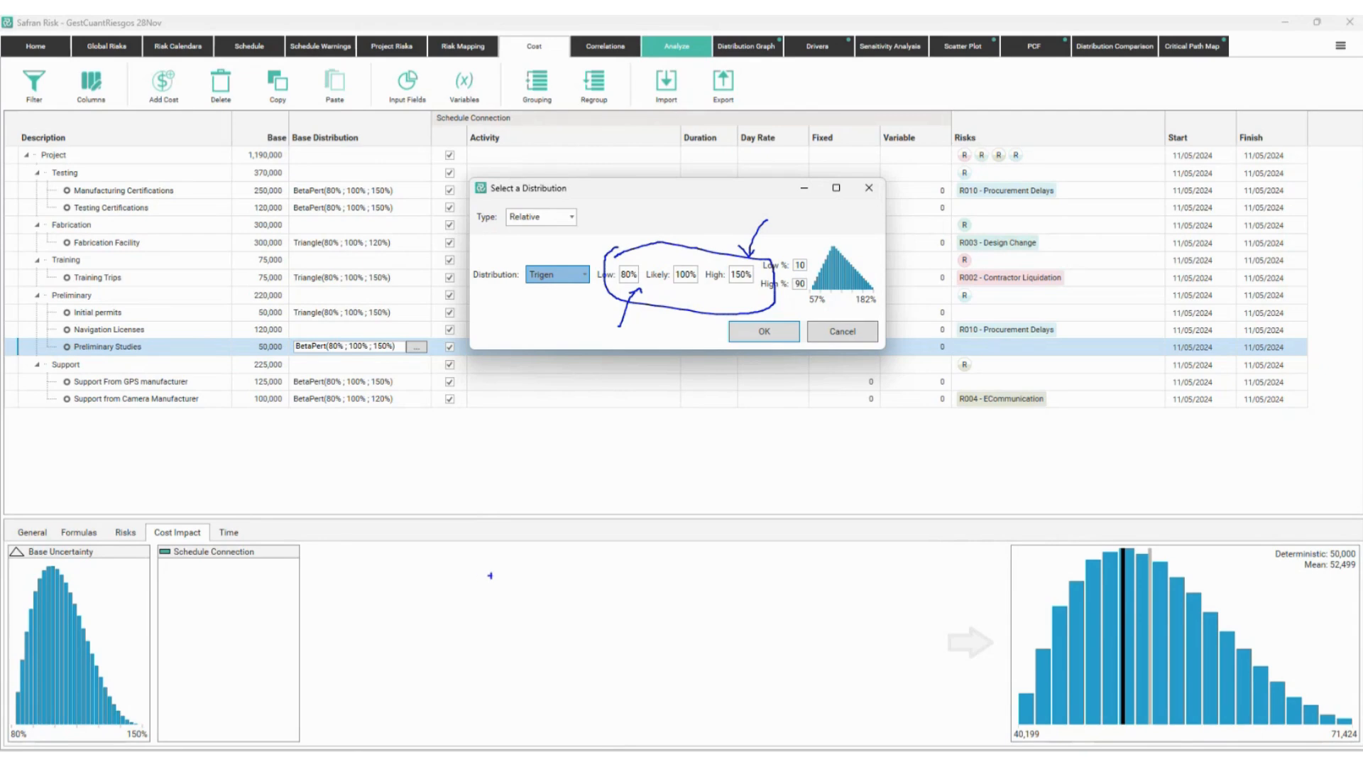
- Sketch a triangular distribution's sides and centre line below the Trigen settings, labelling their ends 95%, 100% and 140%
drag(531, 574, 607, 441)
text(t95%)
key(Escape)
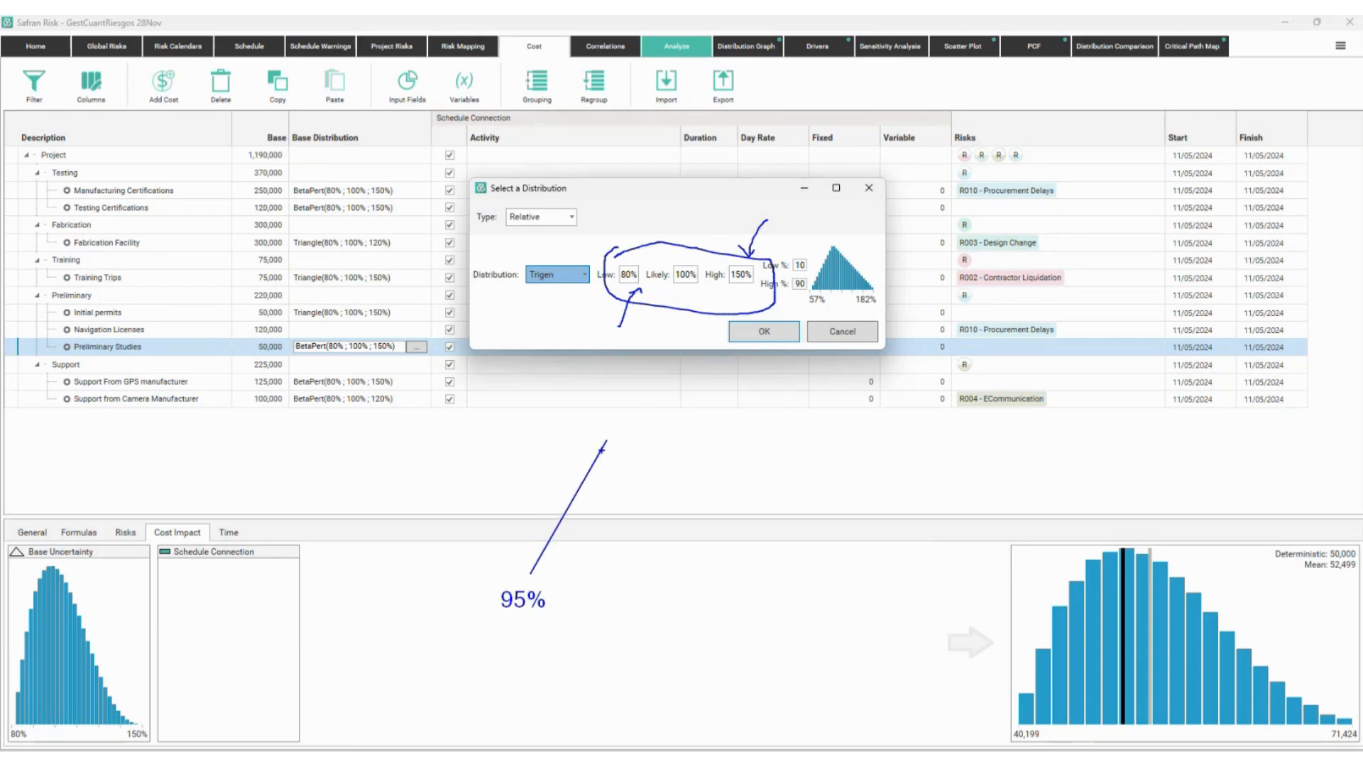
drag(605, 441, 605, 573)
text(t100%)
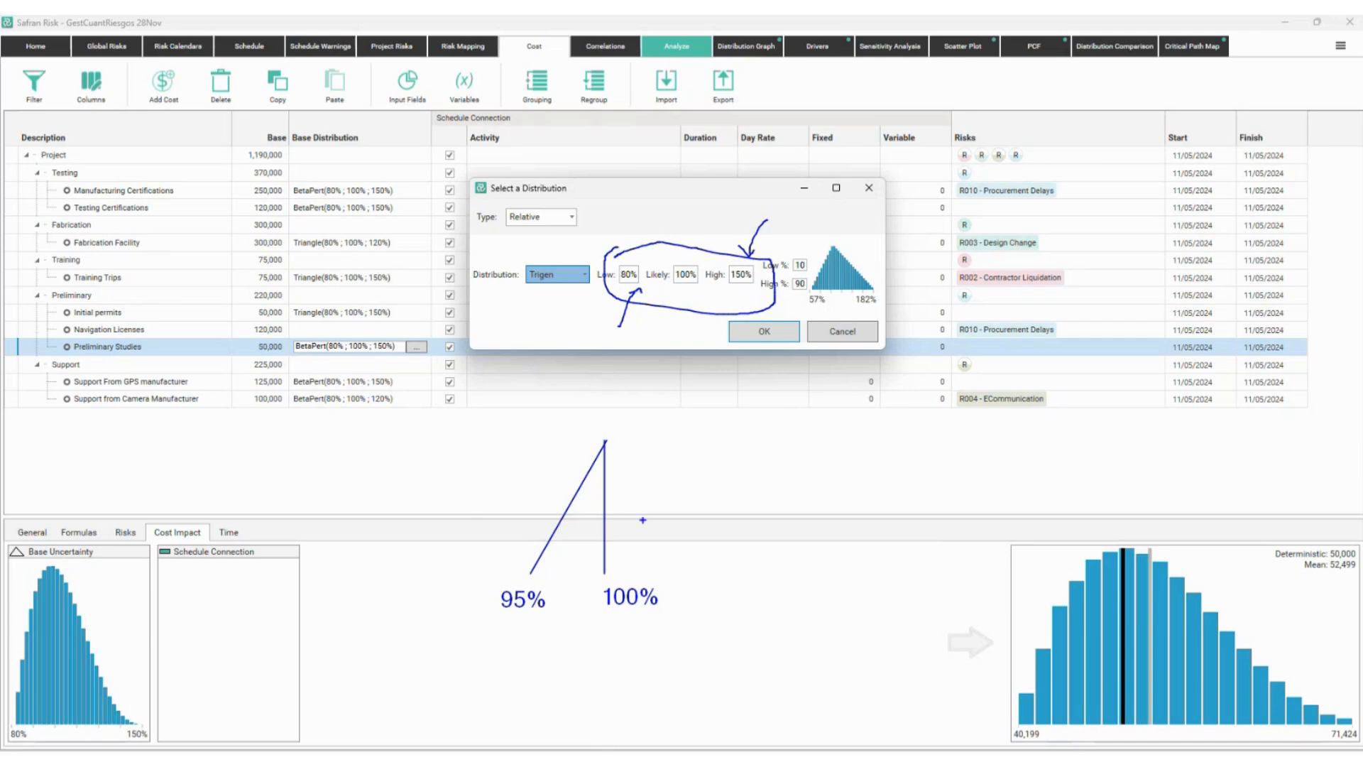
drag(605, 441, 820, 558)
text(t140%)
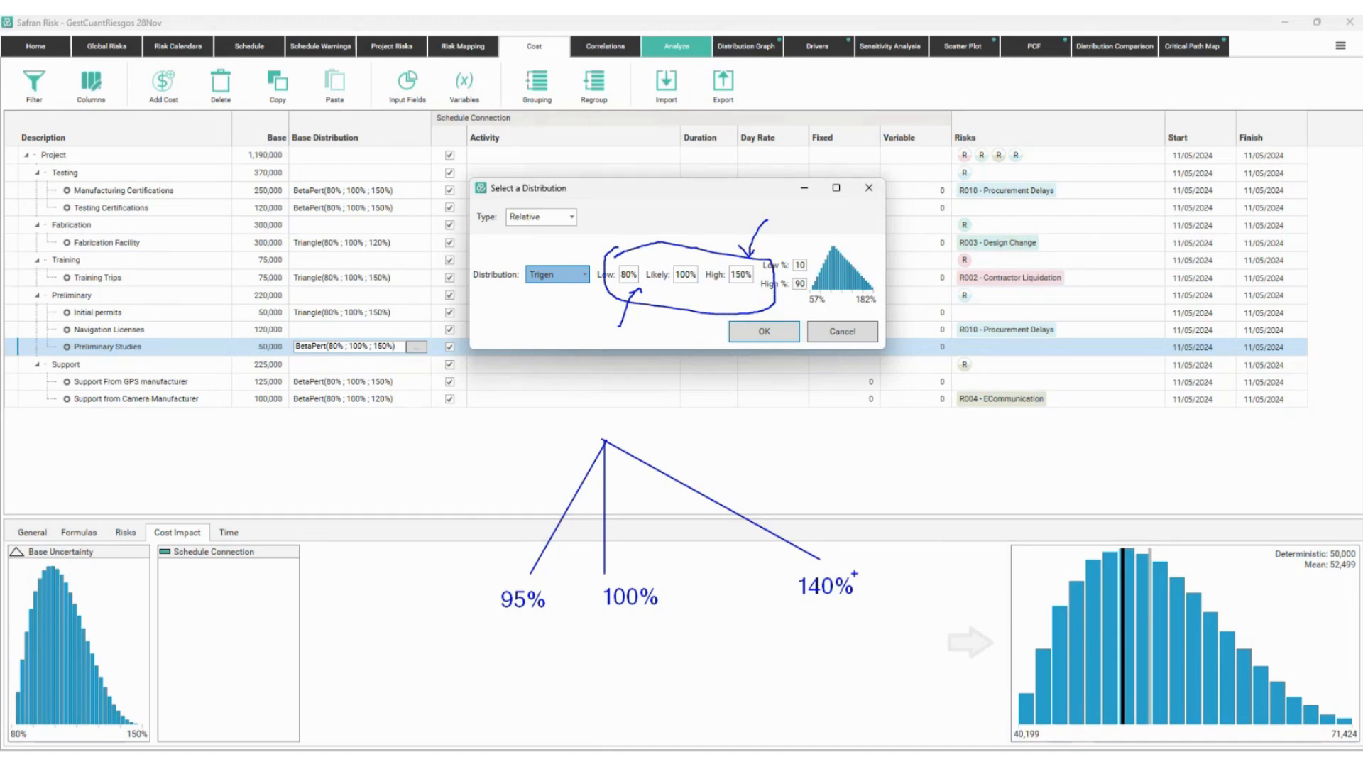
- Draw a red baseline across the sketched triangle and caption it "triangular tradicional"
drag(529, 572, 818, 572)
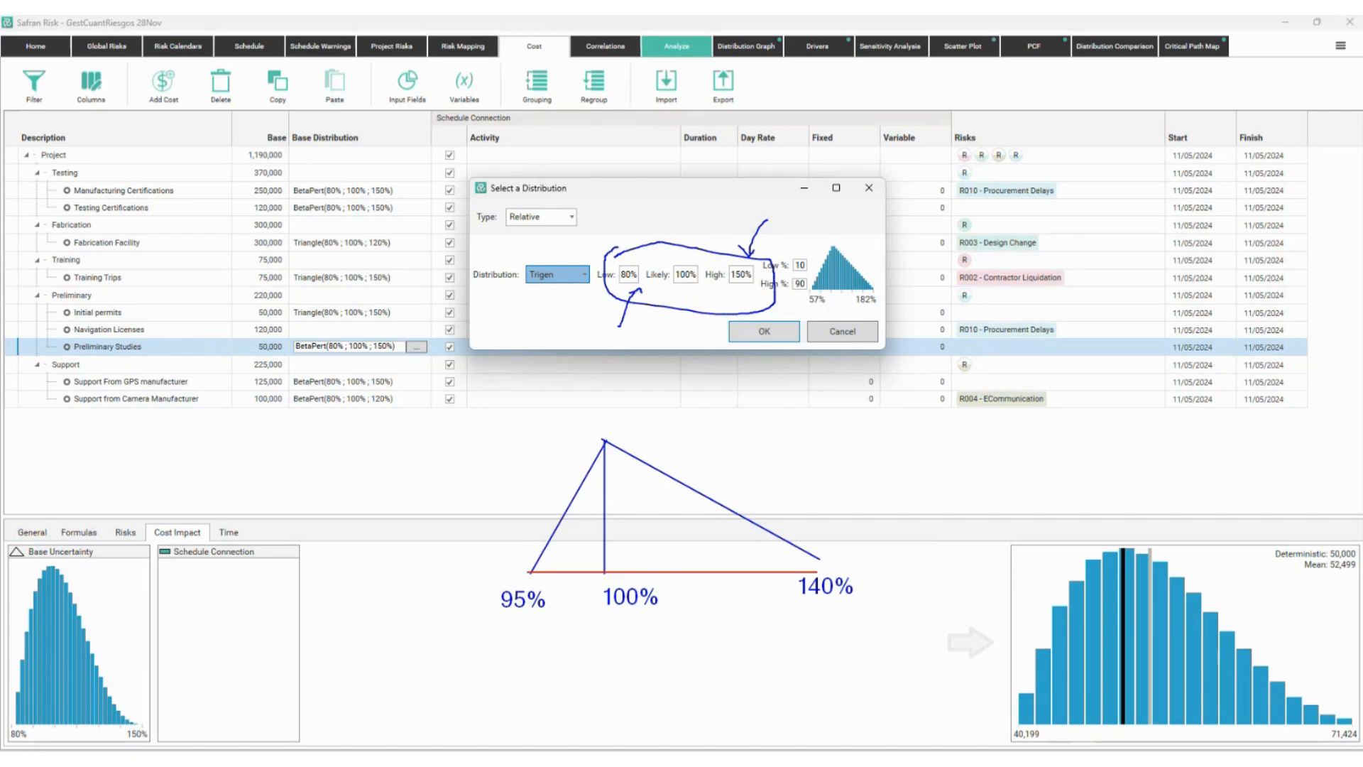
click(594, 630)
text(triangular tradicional)
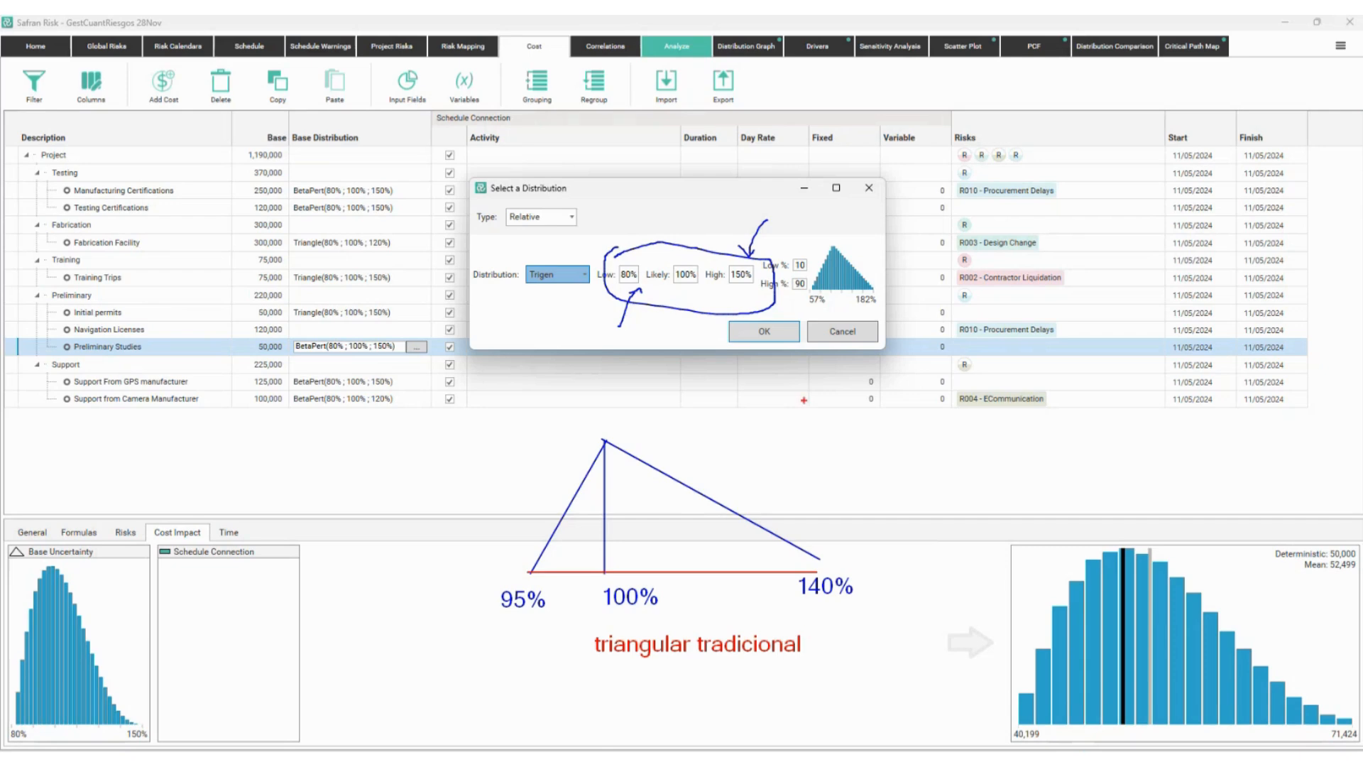
- Point arrows at the Trigen Low % and High % values, and mark the sketch's 95% end p10 and its 140% end p90
drag(806, 225, 802, 252)
drag(797, 326, 808, 297)
drag(808, 298, 814, 307)
drag(524, 527, 531, 534)
drag(544, 526, 547, 541)
drag(557, 523, 556, 524)
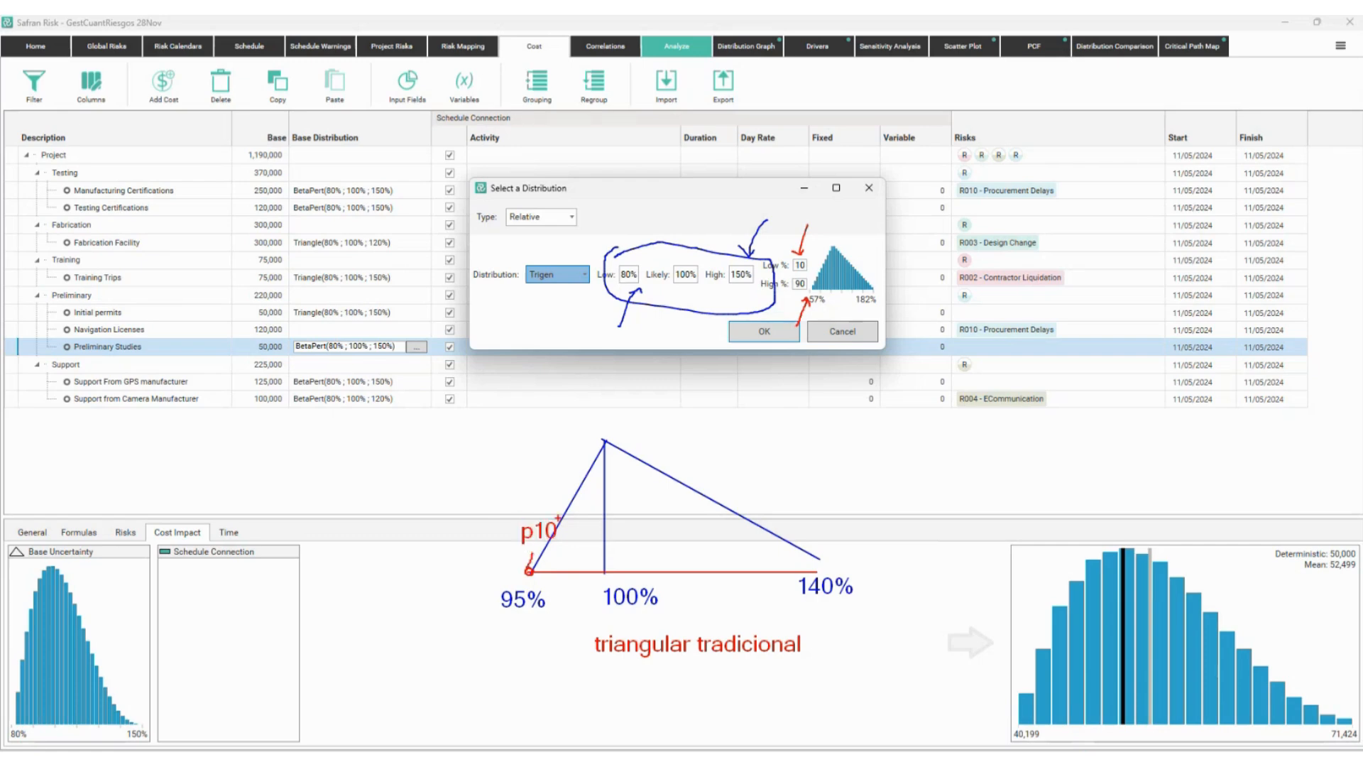
mouse_move(821, 565)
mouse_down()
mouse_move(821, 527)
mouse_move(831, 536)
mouse_up()
drag(843, 519, 843, 520)
- Draw orange sides extending the sketched triangle beyond p10 and p90, and hatch the added tail beyond p90
mouse_move(599, 444)
mouse_down()
mouse_move(502, 577)
mouse_move(526, 572)
mouse_up()
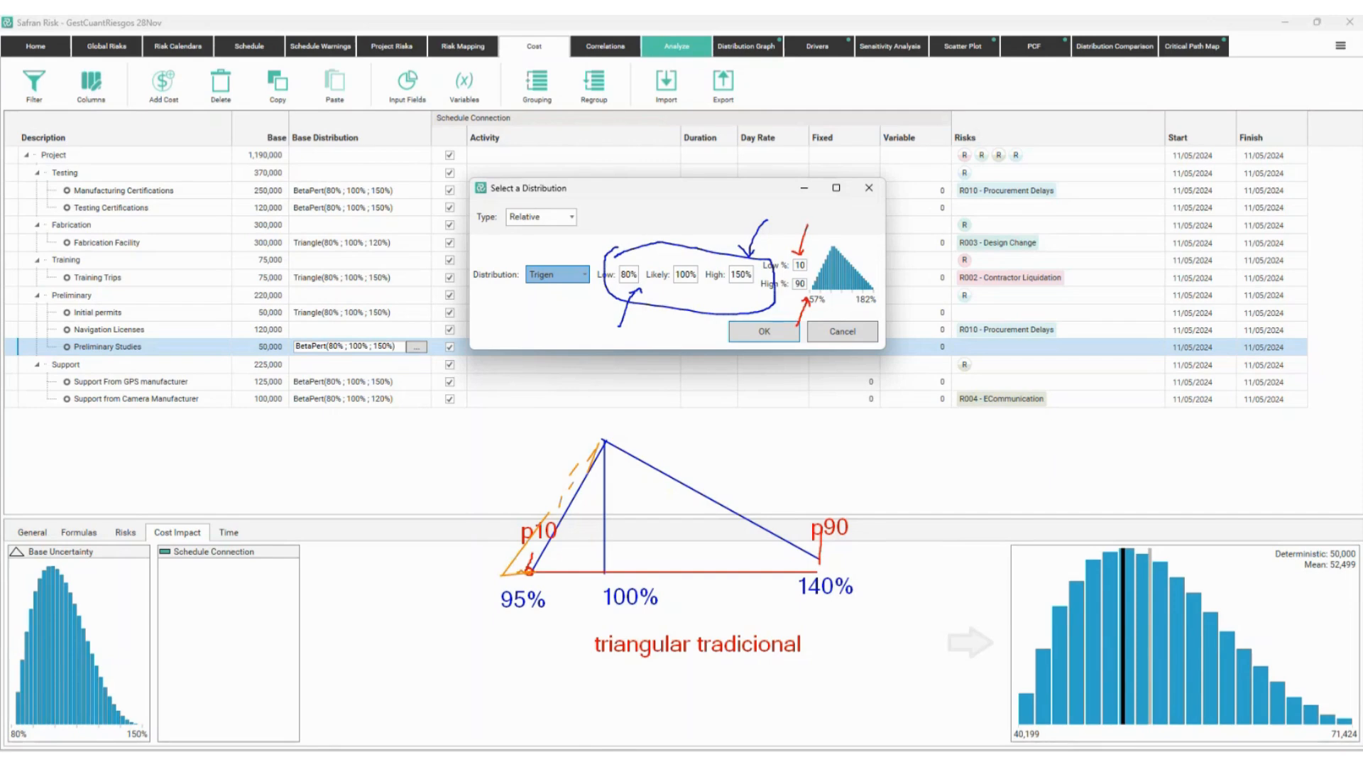
mouse_move(605, 441)
mouse_down()
mouse_move(897, 574)
mouse_move(828, 572)
mouse_up()
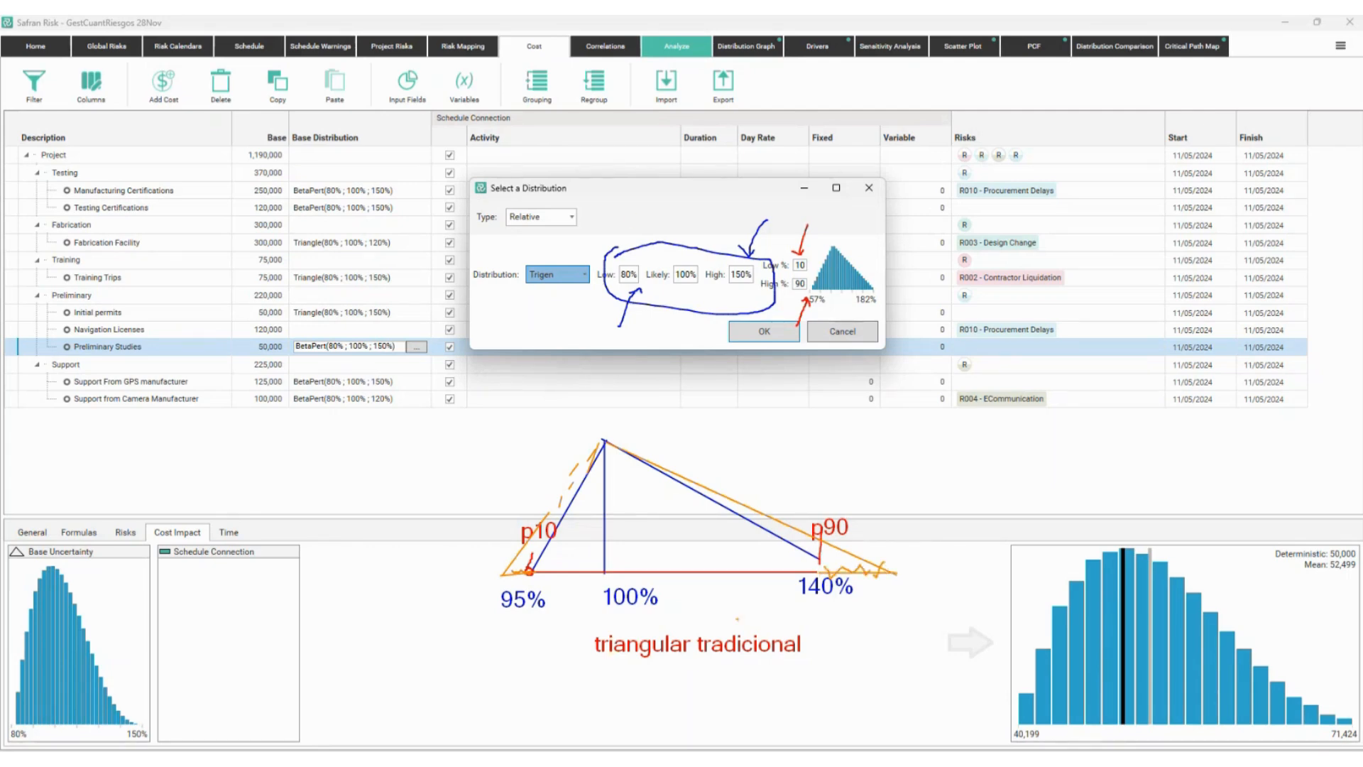
drag(880, 561, 835, 568)
- Label the Trigen percentiles "confianza 80%", mark the 140% end of the sketch, then clear the annotations and cancel the distribution dialog
drag(821, 219, 821, 239)
text(confianza 80%)
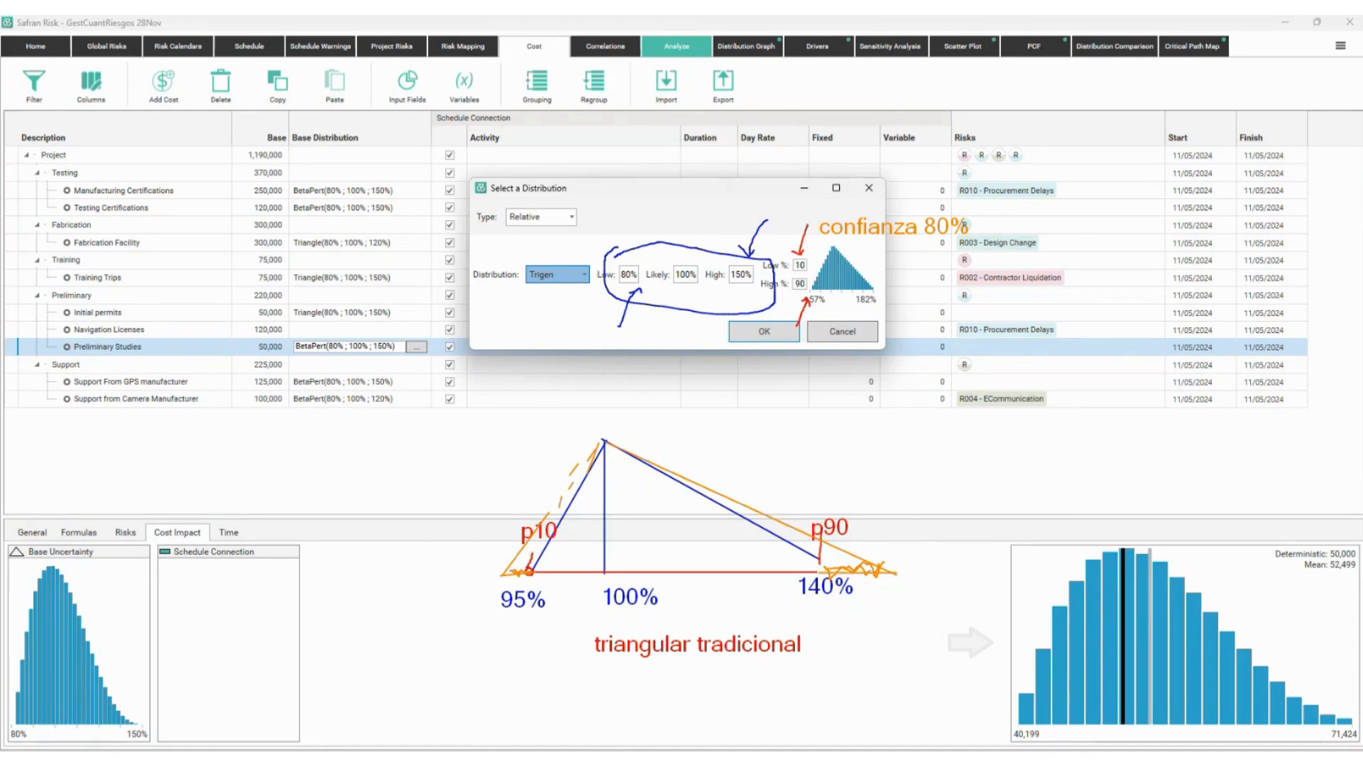
drag(800, 612, 820, 598)
key(Escape)
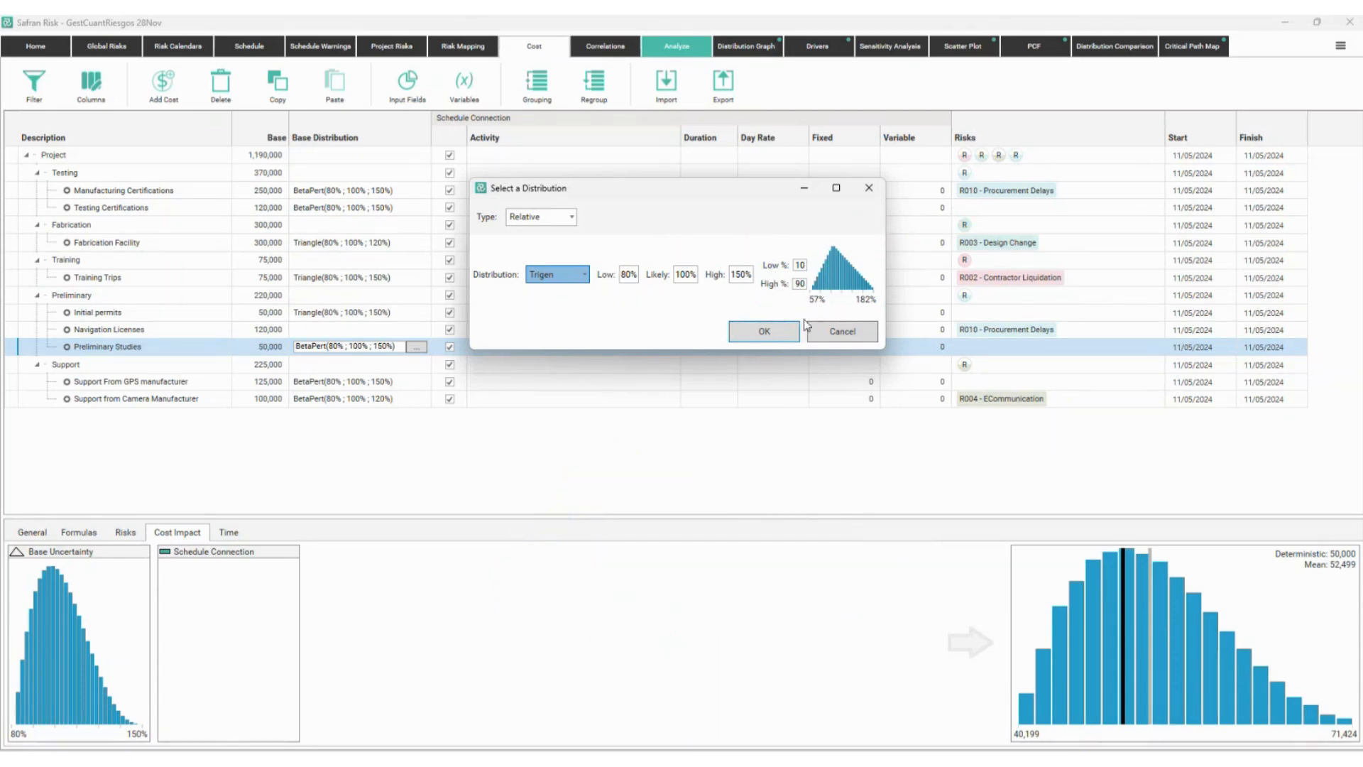
click(869, 333)
- Switch to PowerPoint and show slide 16, "¿Cuándo usar qué distribución?", in reading view
click(853, 754)
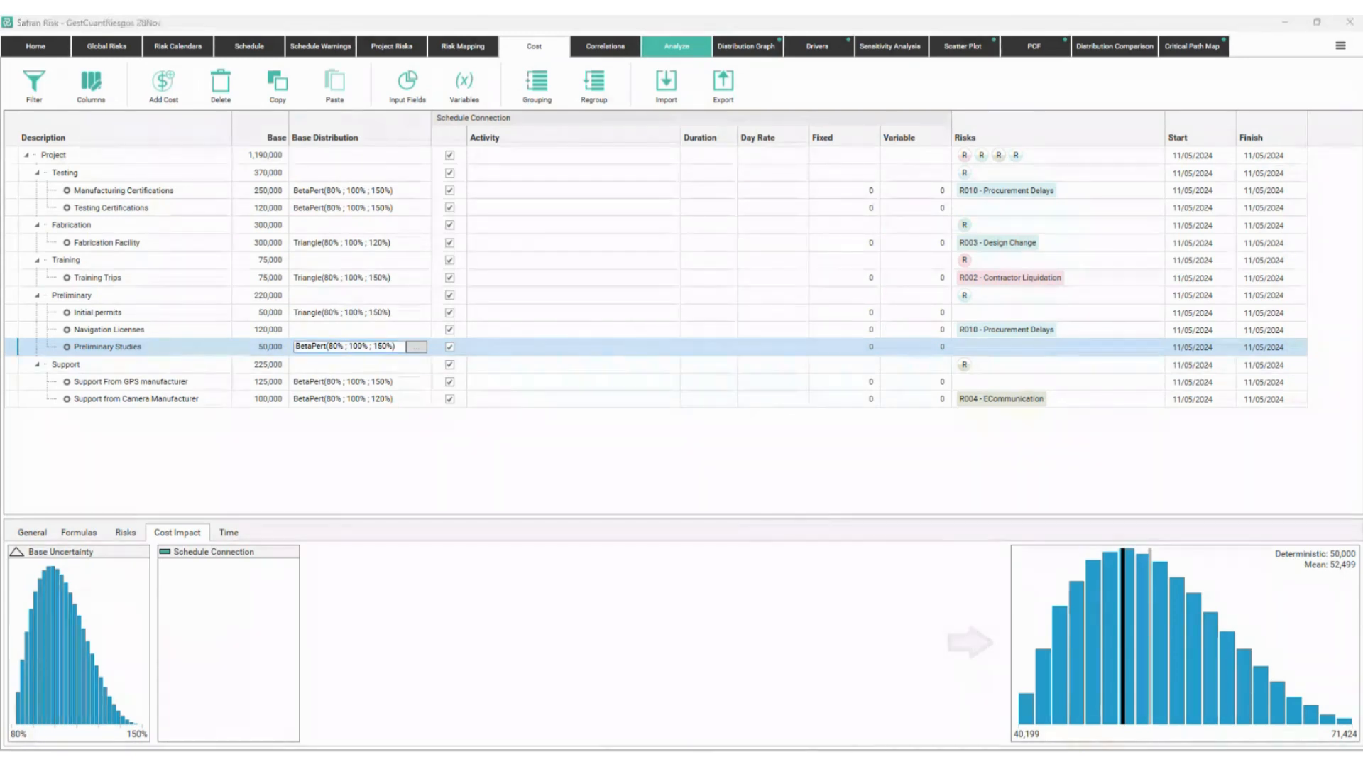
scroll(128, 566, down, 6)
scroll(128, 566, down, 10)
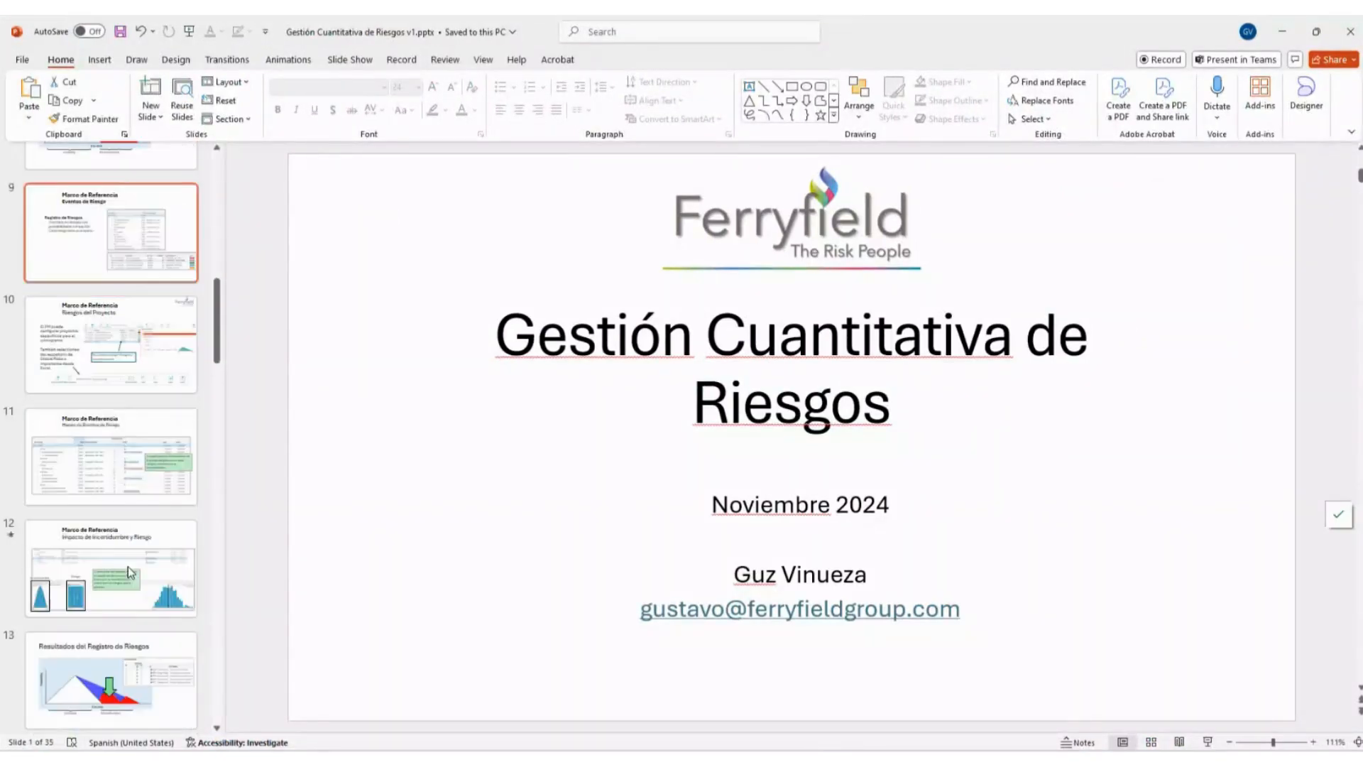
click(142, 455)
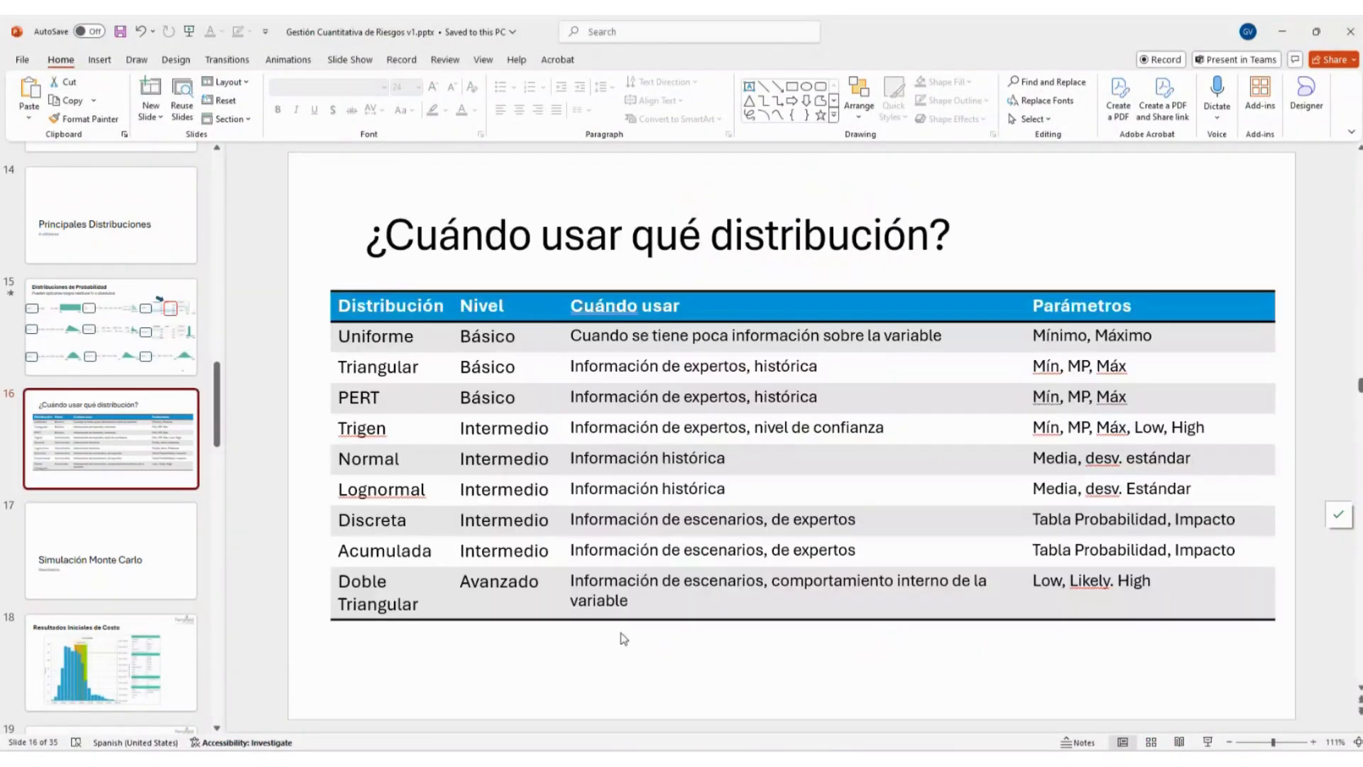
click(1179, 742)
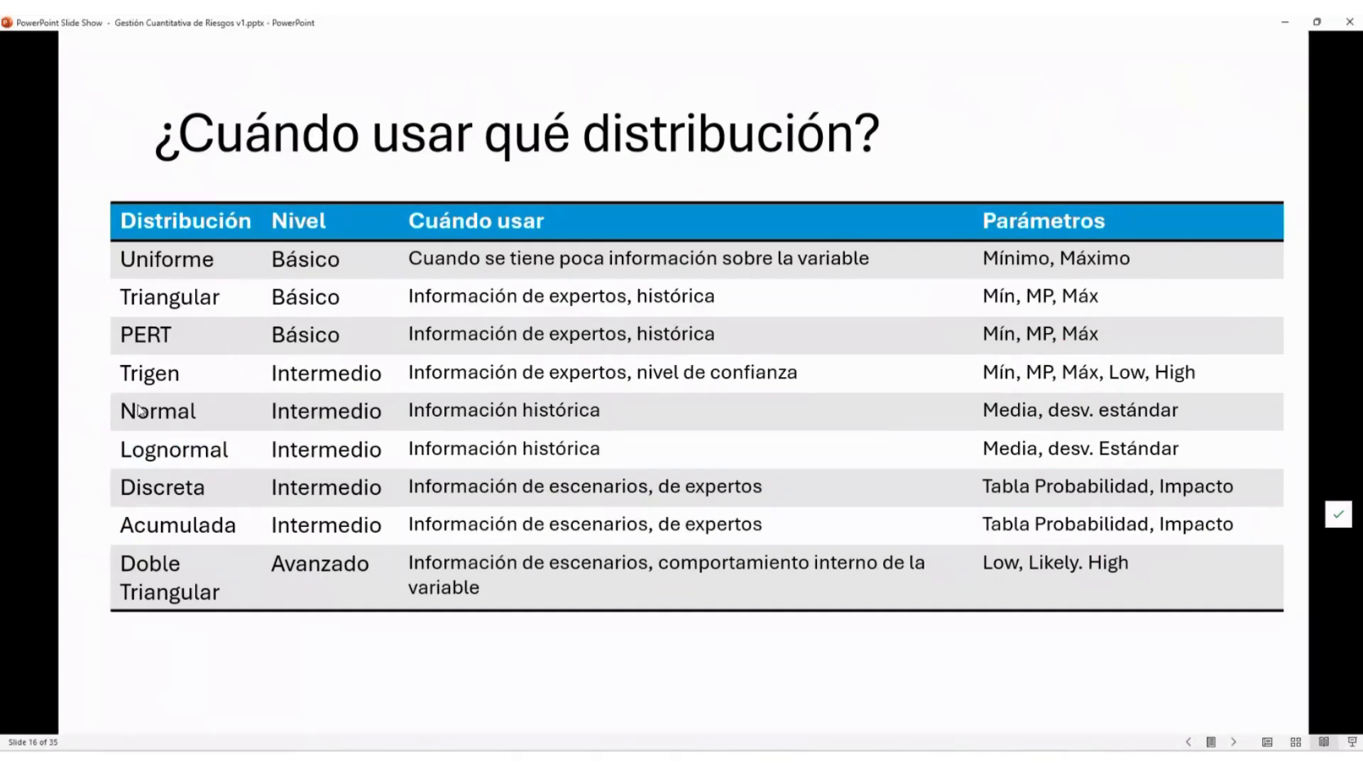
- Frame the Normal and Lognormal rows, point an arrow at their parameters, and clear the annotations
mouse_move(103, 390)
mouse_down()
mouse_move(189, 449)
mouse_move(914, 519)
mouse_move(1140, 460)
mouse_move(1211, 474)
mouse_up()
mouse_move(955, 487)
mouse_down()
mouse_move(950, 439)
mouse_move(966, 461)
mouse_up()
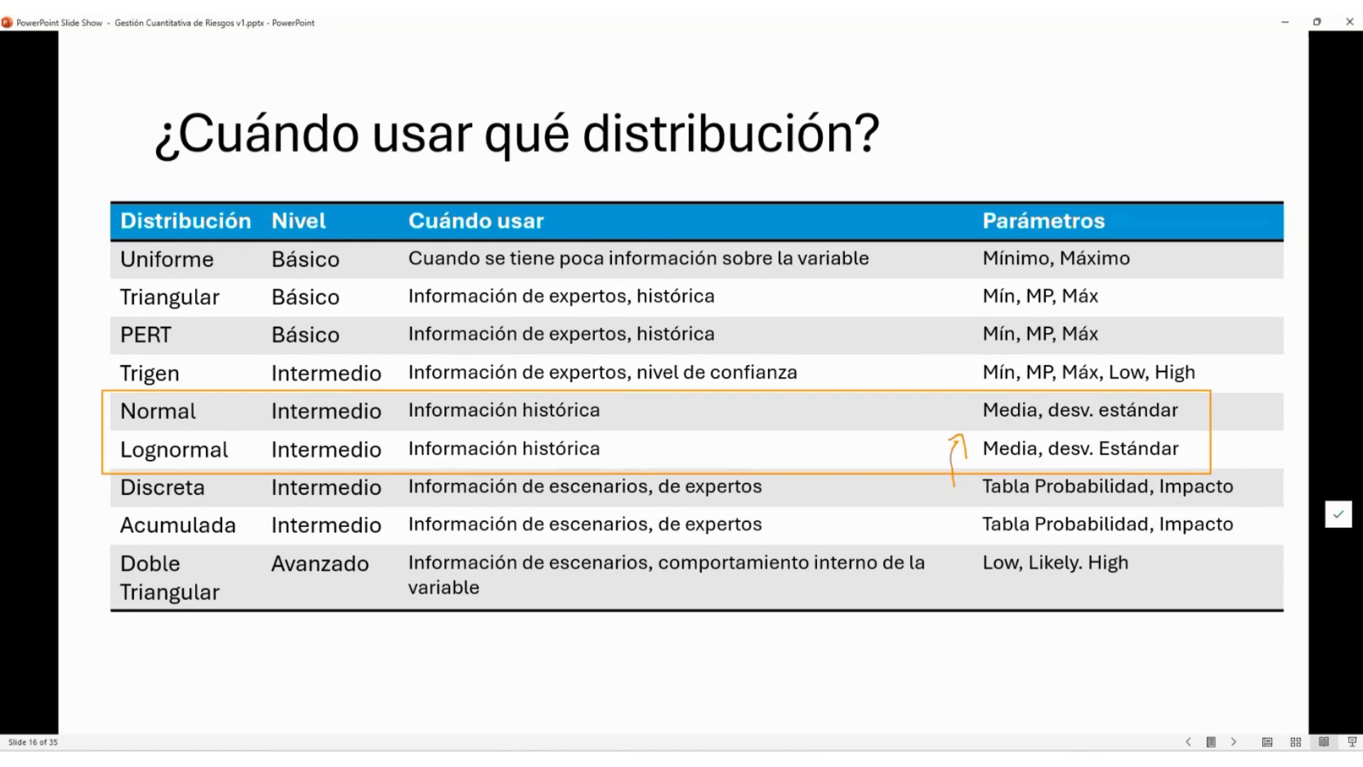
key(Escape)
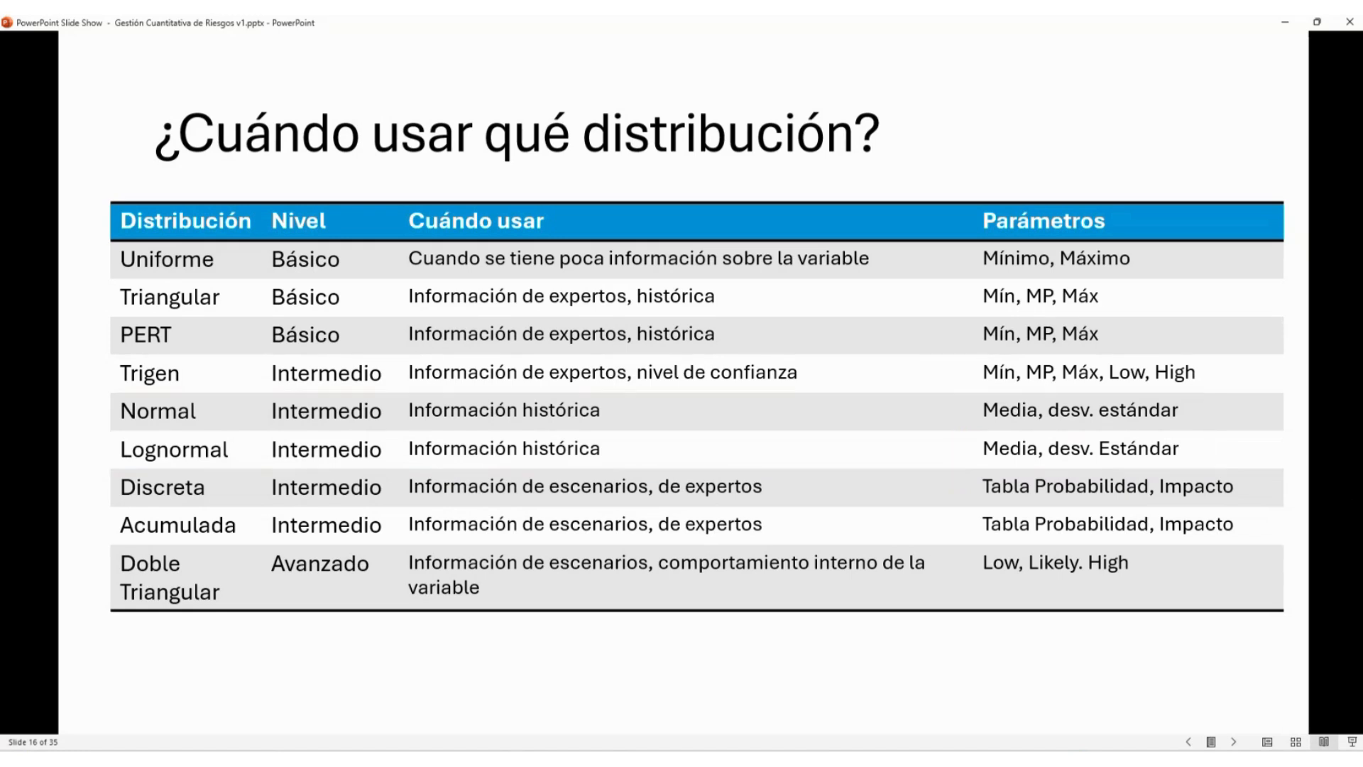
- Switch to the Safran Risk cost table
key(alt+Tab)
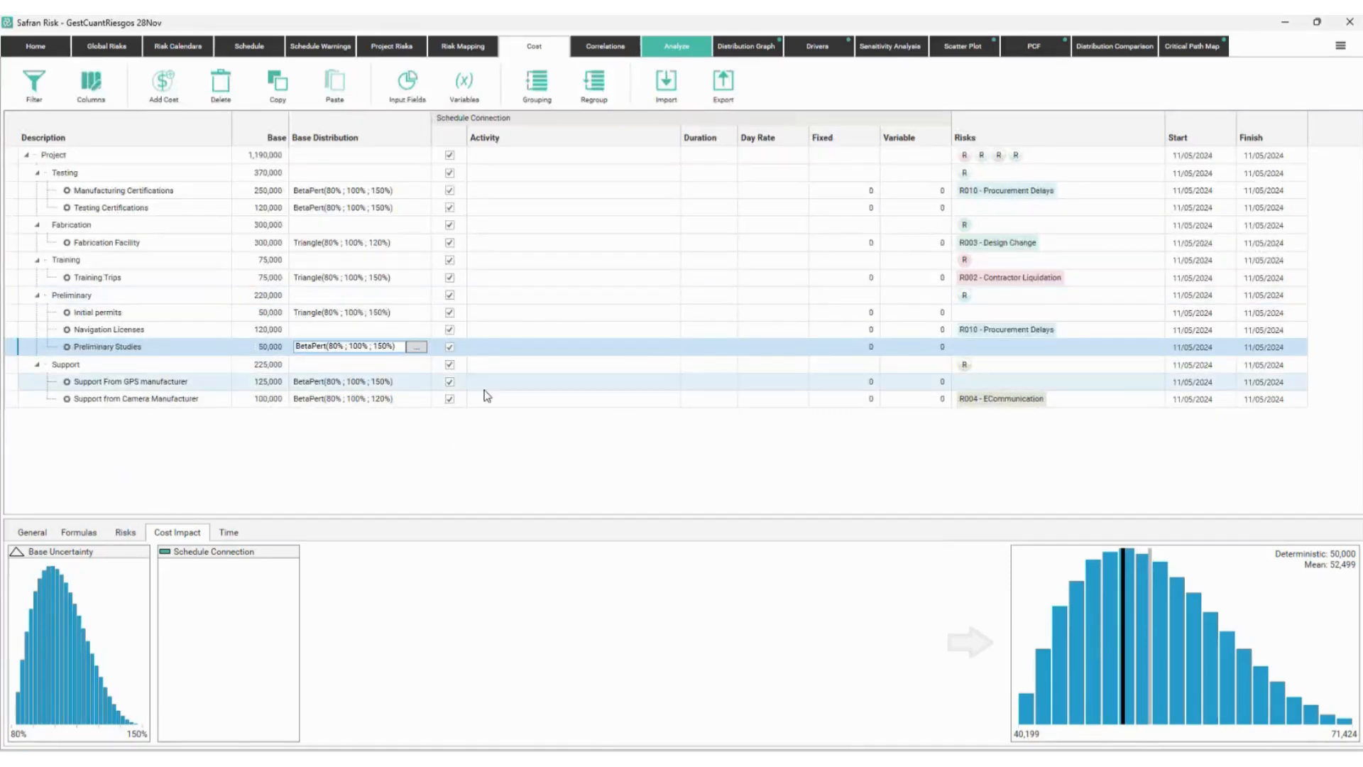
- Open the base distribution of Support From GPS manufacturer, choose a Discrete distribution, and go through its probability and value cells
click(398, 384)
click(416, 381)
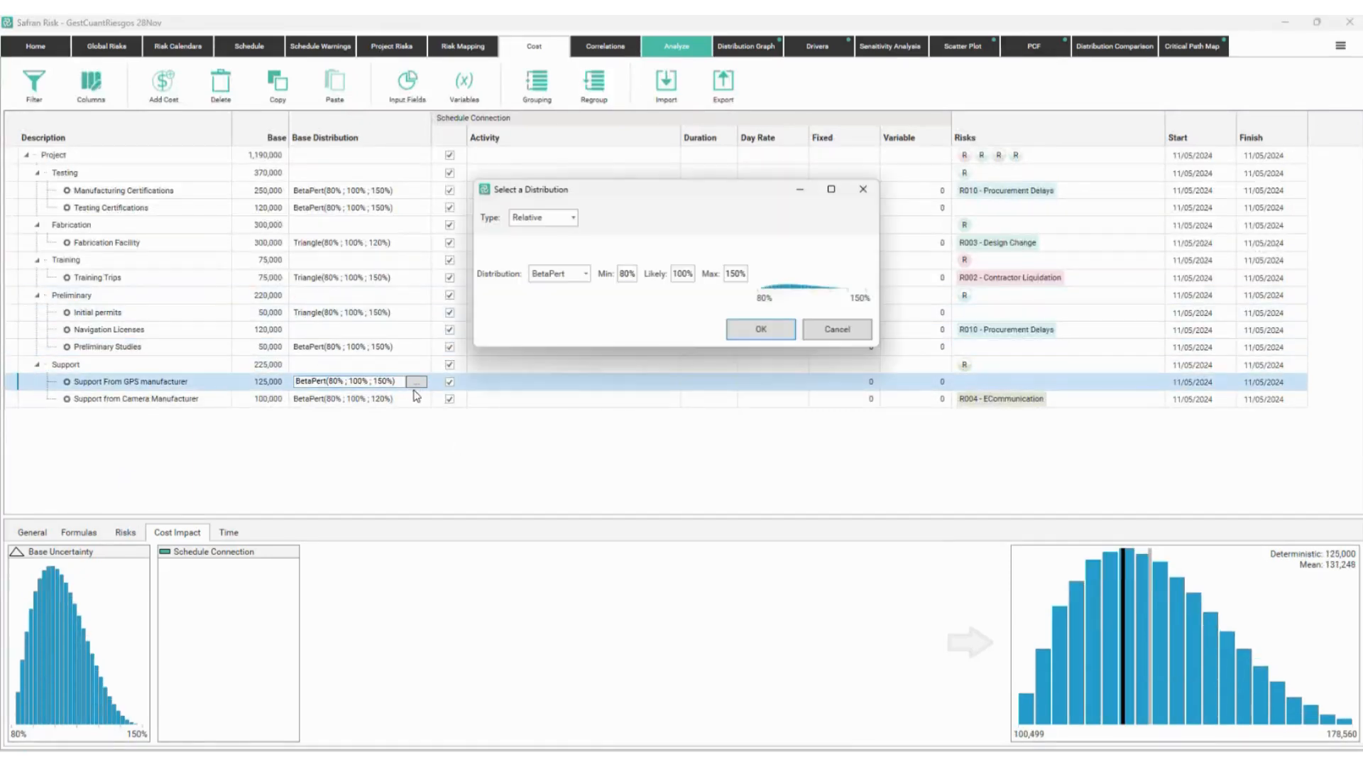
click(585, 277)
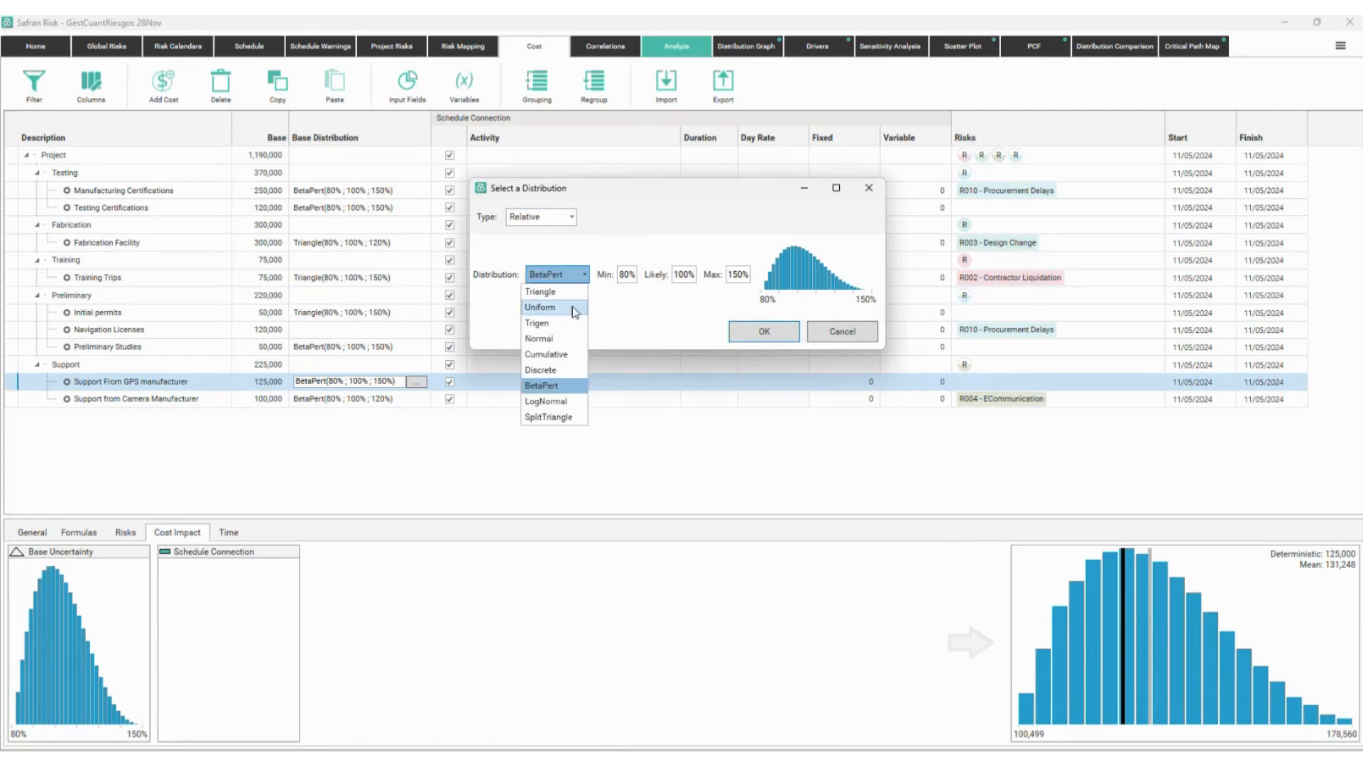
click(561, 371)
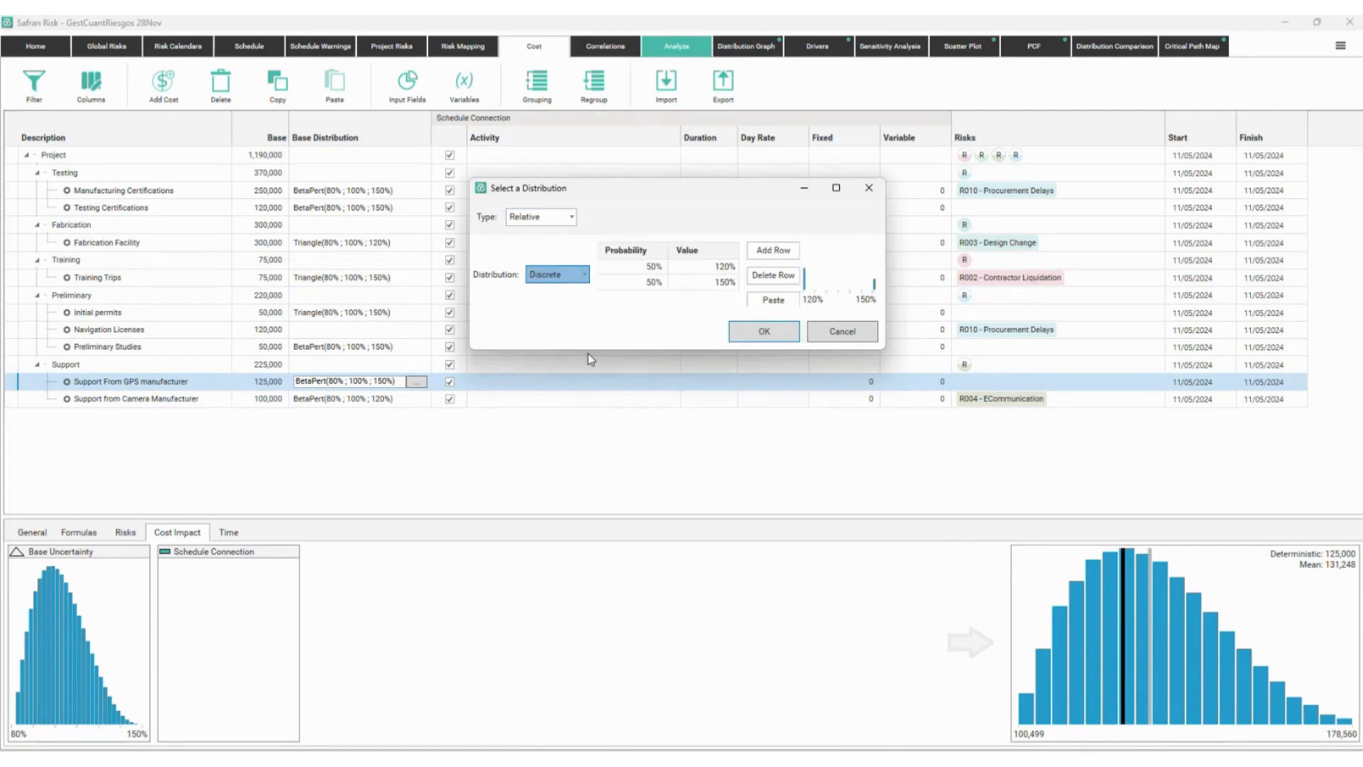
click(642, 268)
click(654, 269)
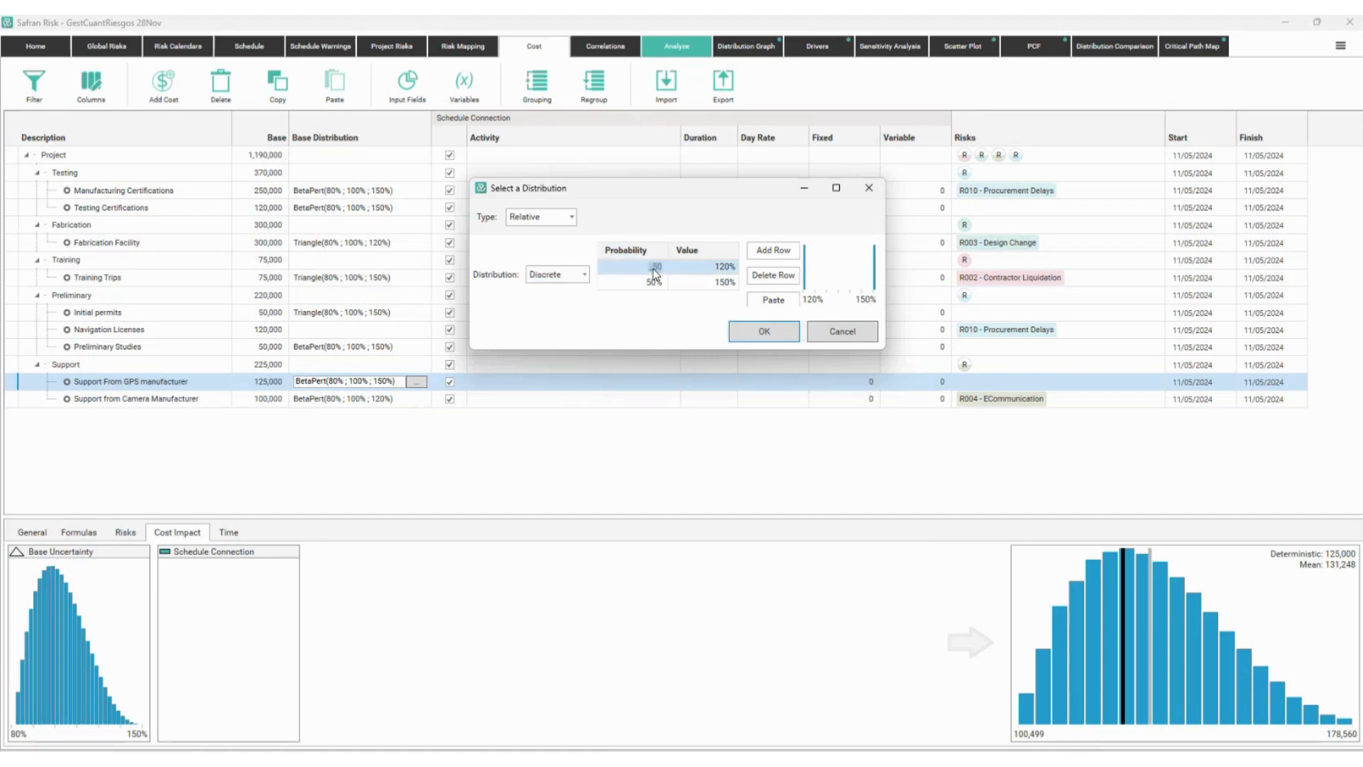
click(719, 267)
click(649, 283)
click(641, 283)
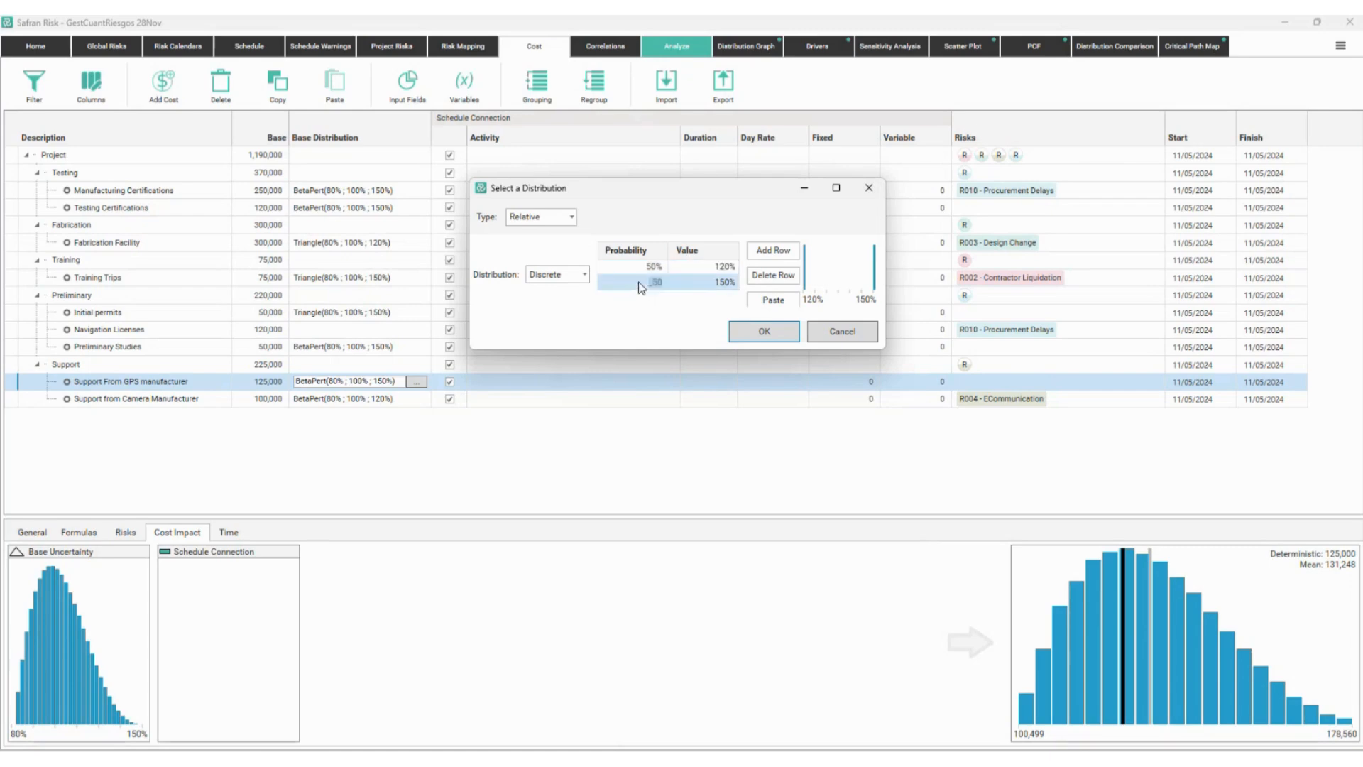
click(709, 283)
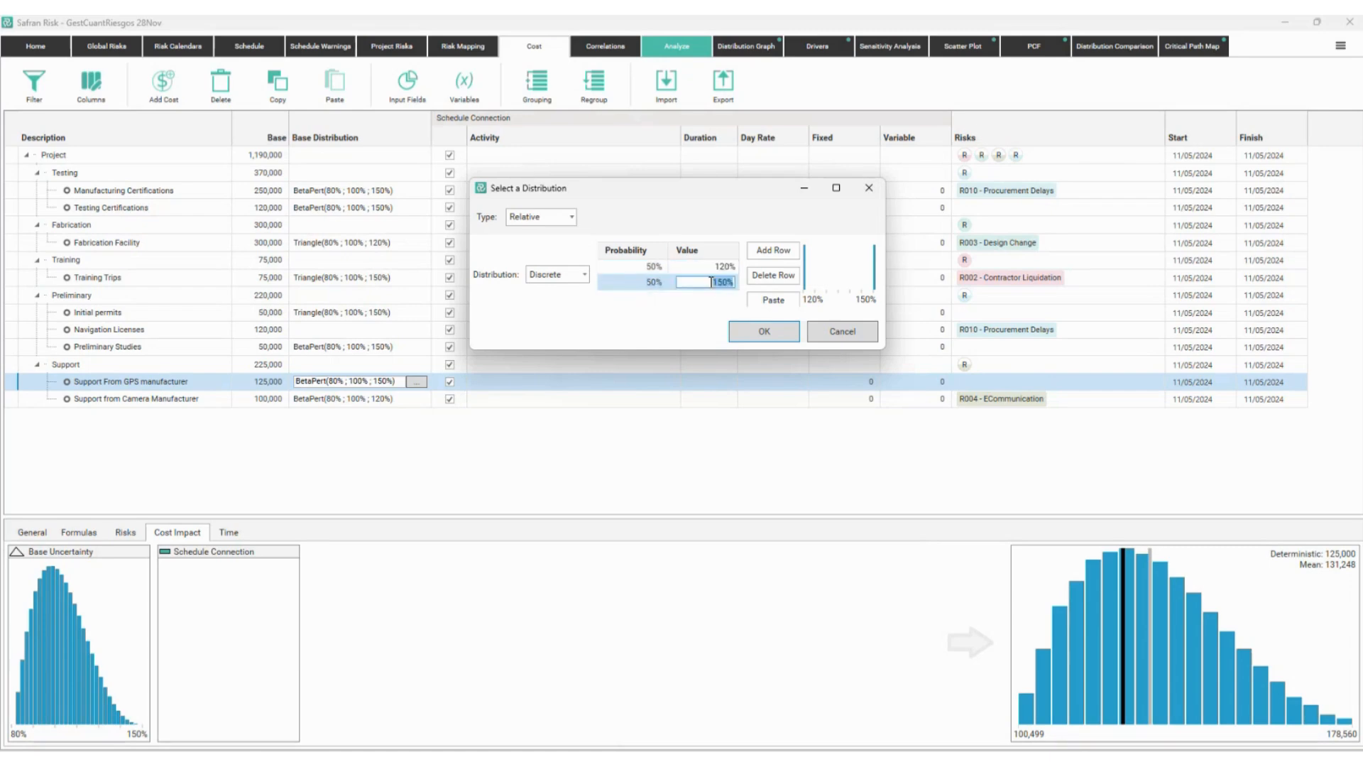
- Insert a row into the discrete distribution, setting the first probability to 30% and the new row to 20% with a value of 140%
click(649, 268)
click(763, 253)
click(651, 283)
click(652, 269)
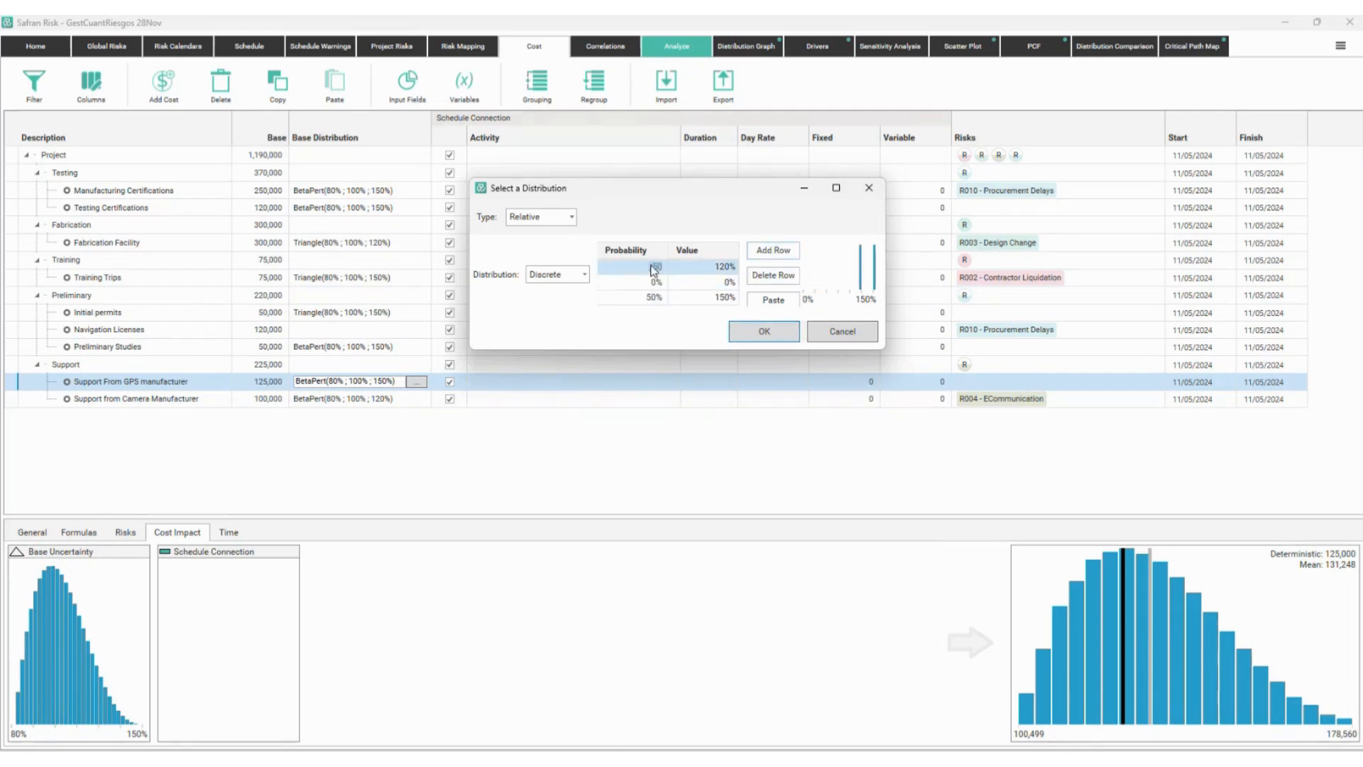
text(30)
key(Return)
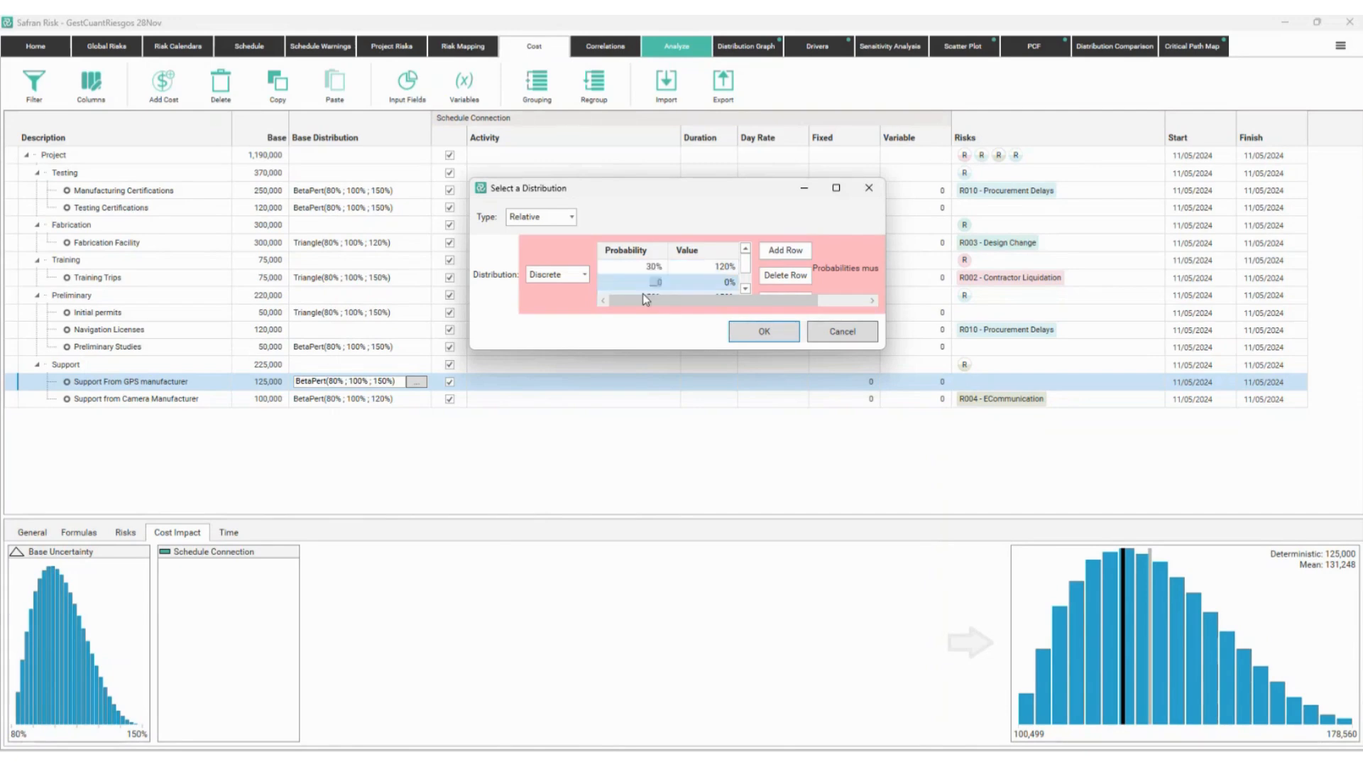
text(20)
click(713, 284)
text(140)
key(Return)
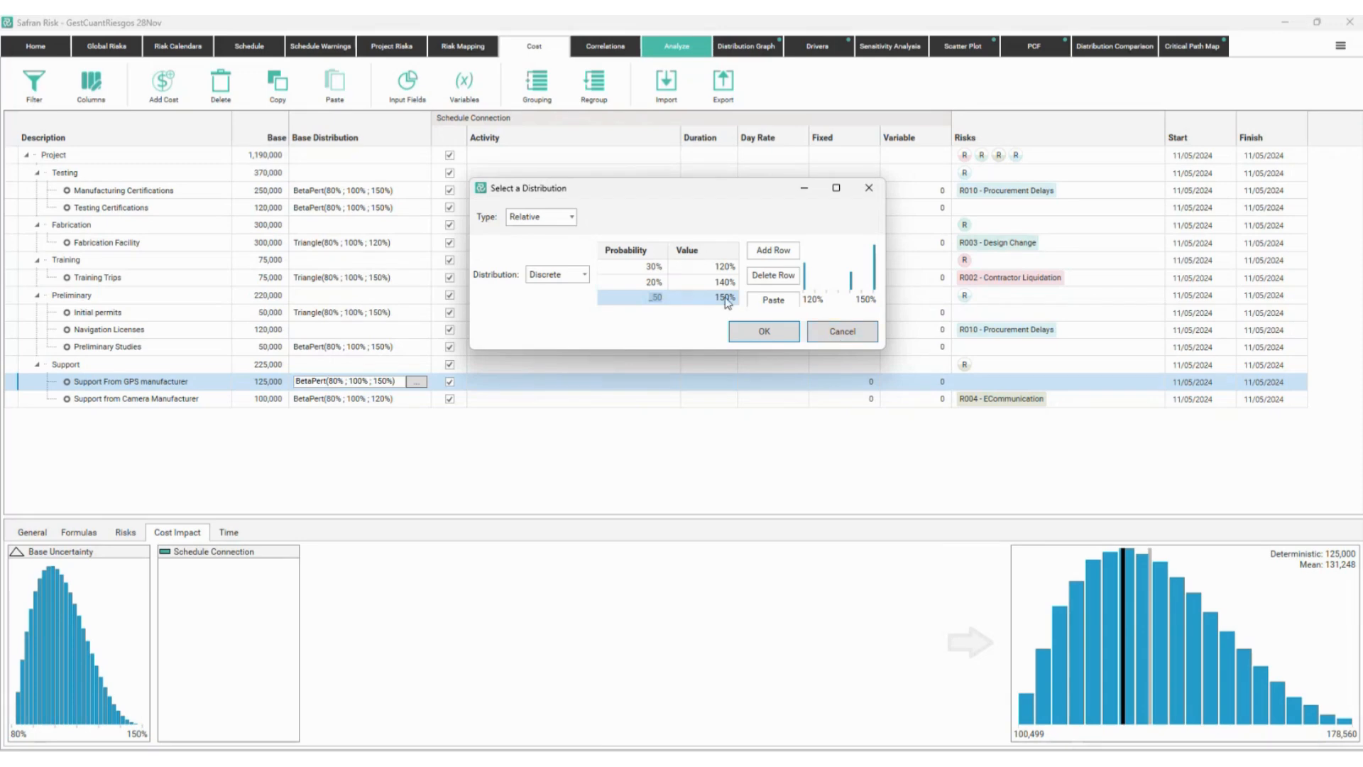
- Try the Uniform distribution for Support From GPS manufacturer, and cancel the distribution dialog
click(586, 274)
click(556, 314)
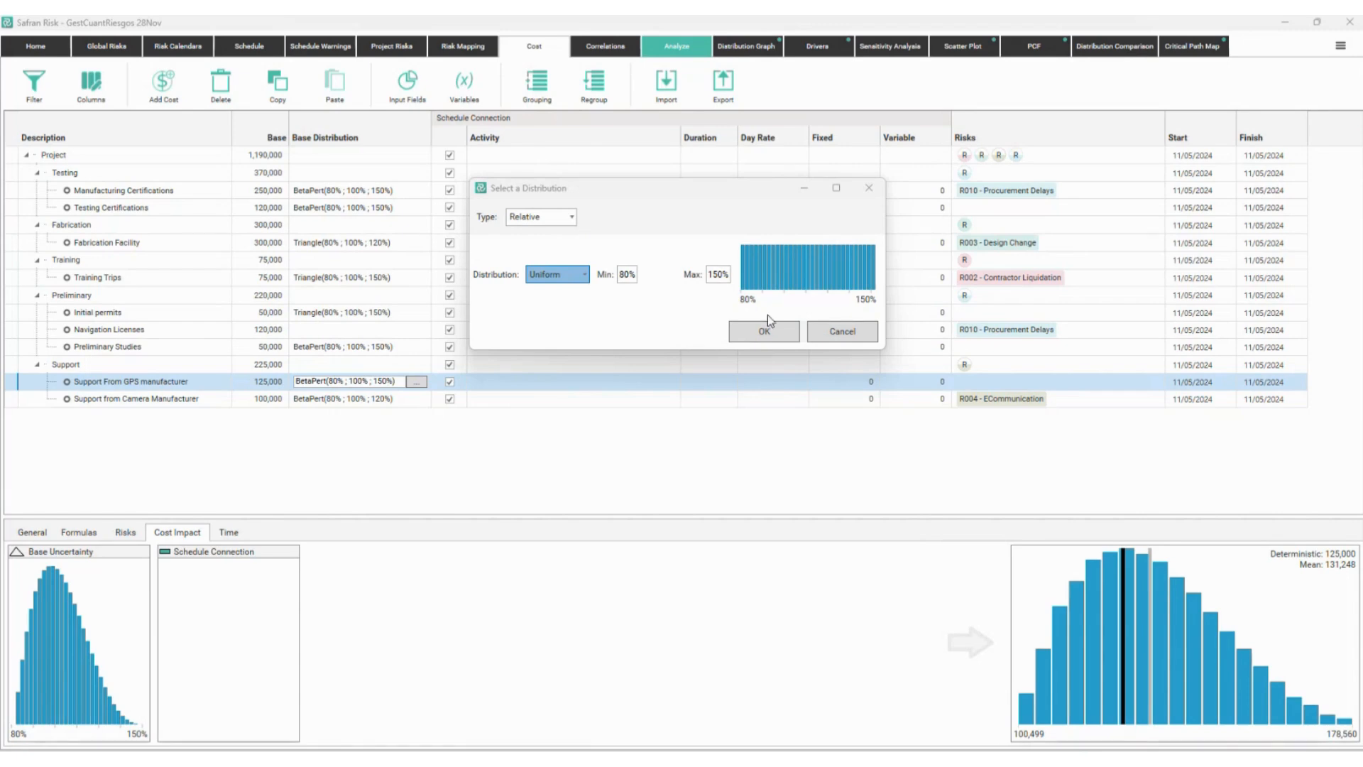
click(823, 336)
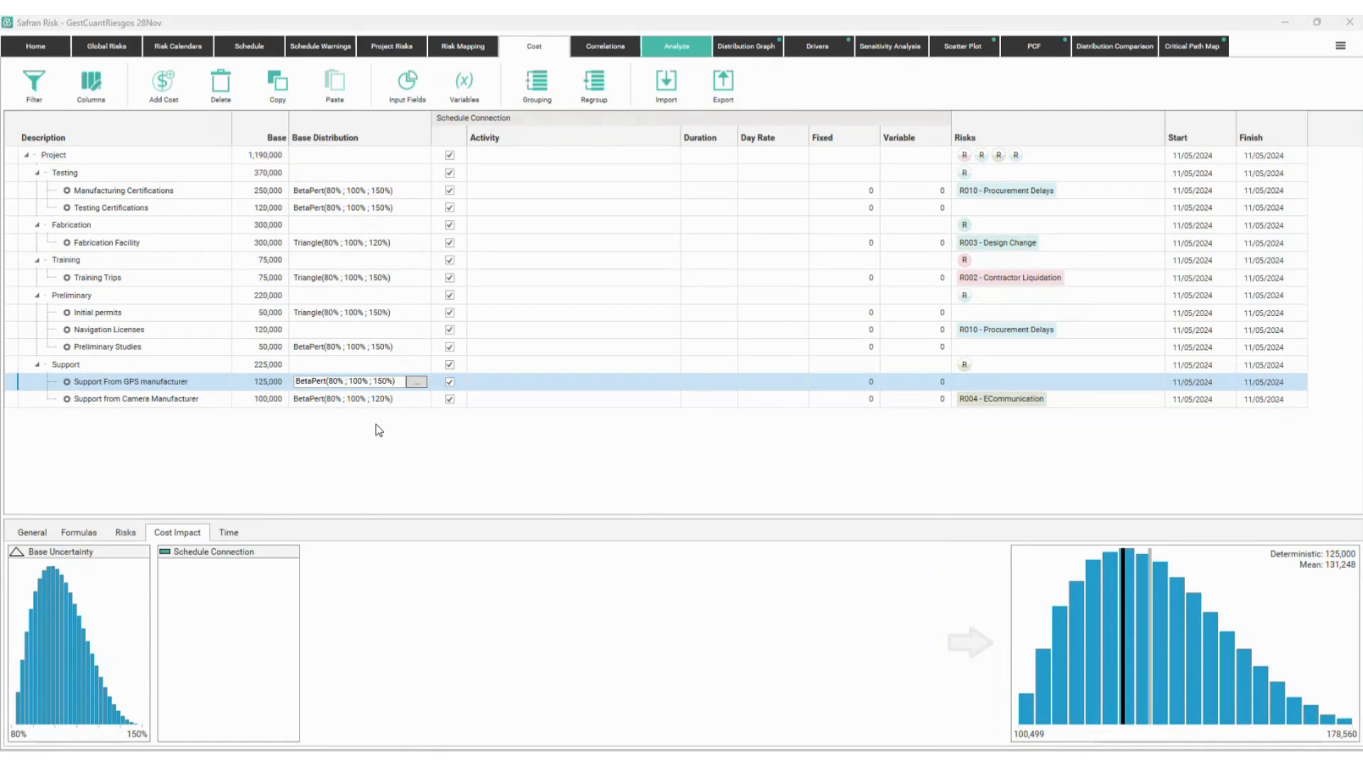
- Switch to the PowerPoint distribution table, frame the PERT row, and draw arrows at the Triangular, Trigen and Doble Triangular rows
key(alt+Tab)
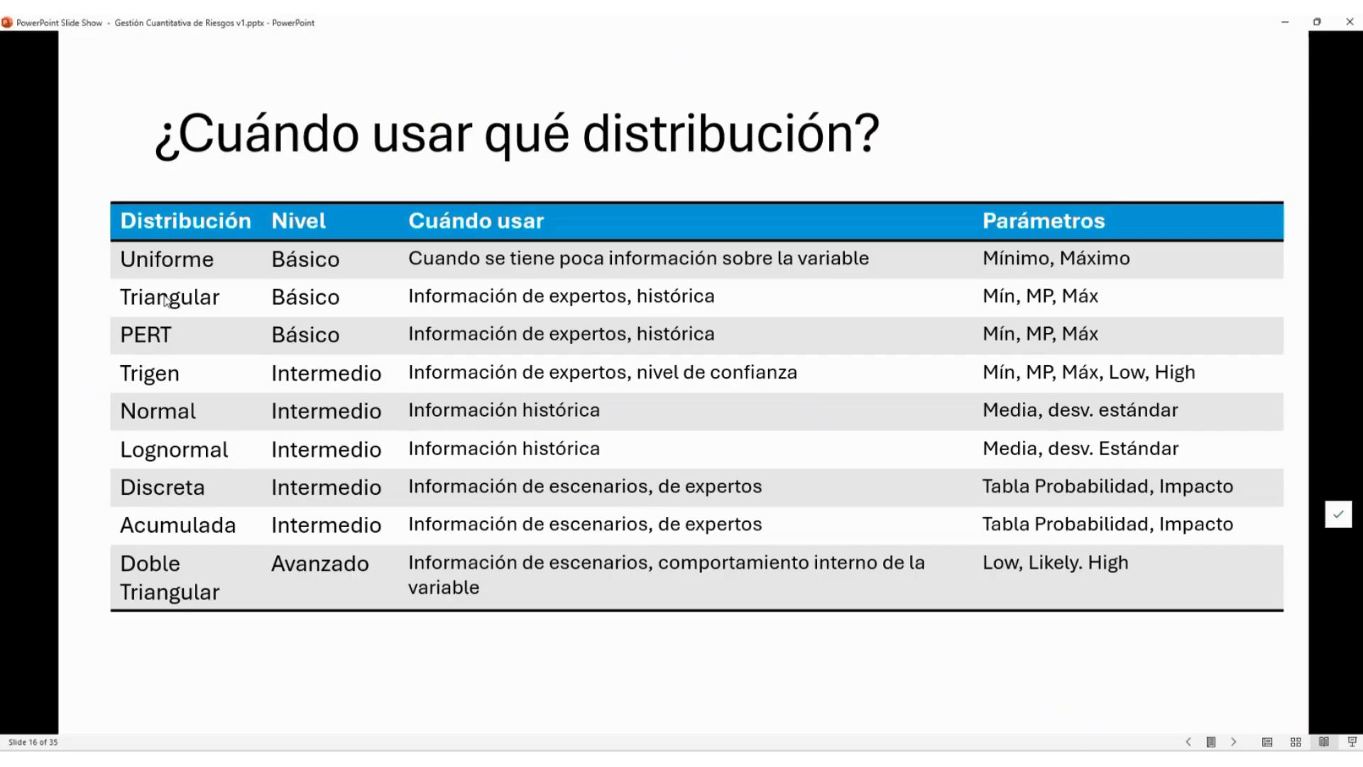
key(ctrl+2)
drag(104, 313, 211, 356)
drag(228, 296, 245, 285)
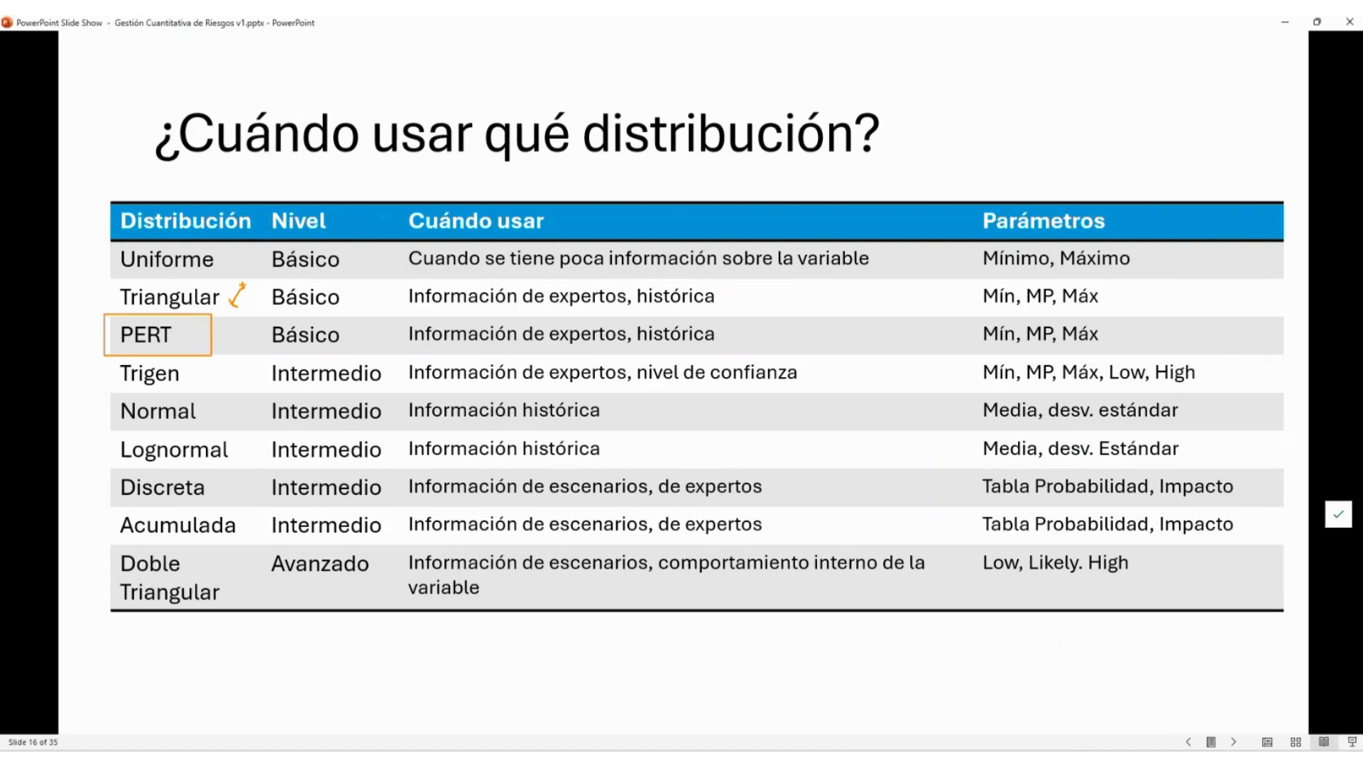
mouse_move(232, 339)
mouse_down()
mouse_move(211, 376)
mouse_move(237, 392)
mouse_up()
mouse_move(269, 636)
mouse_down()
mouse_move(297, 604)
mouse_move(323, 601)
mouse_up()
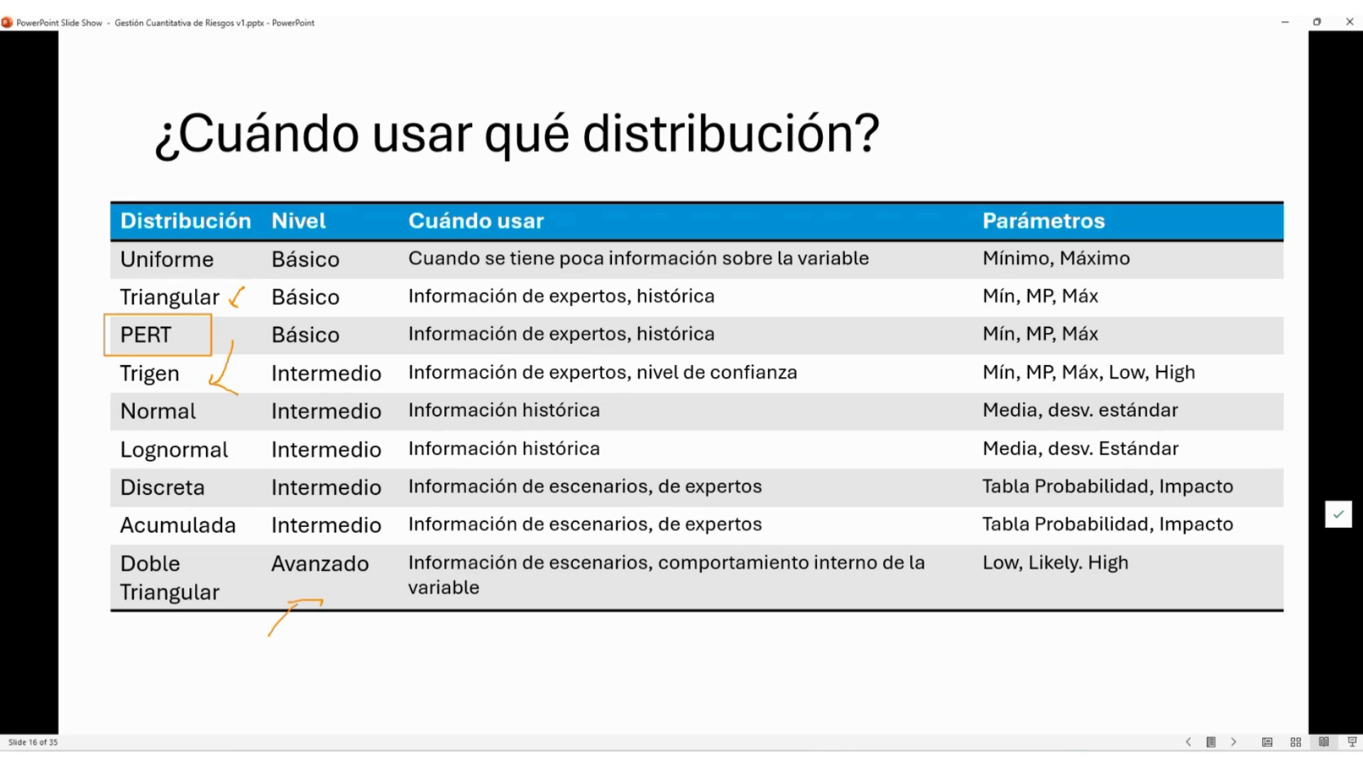
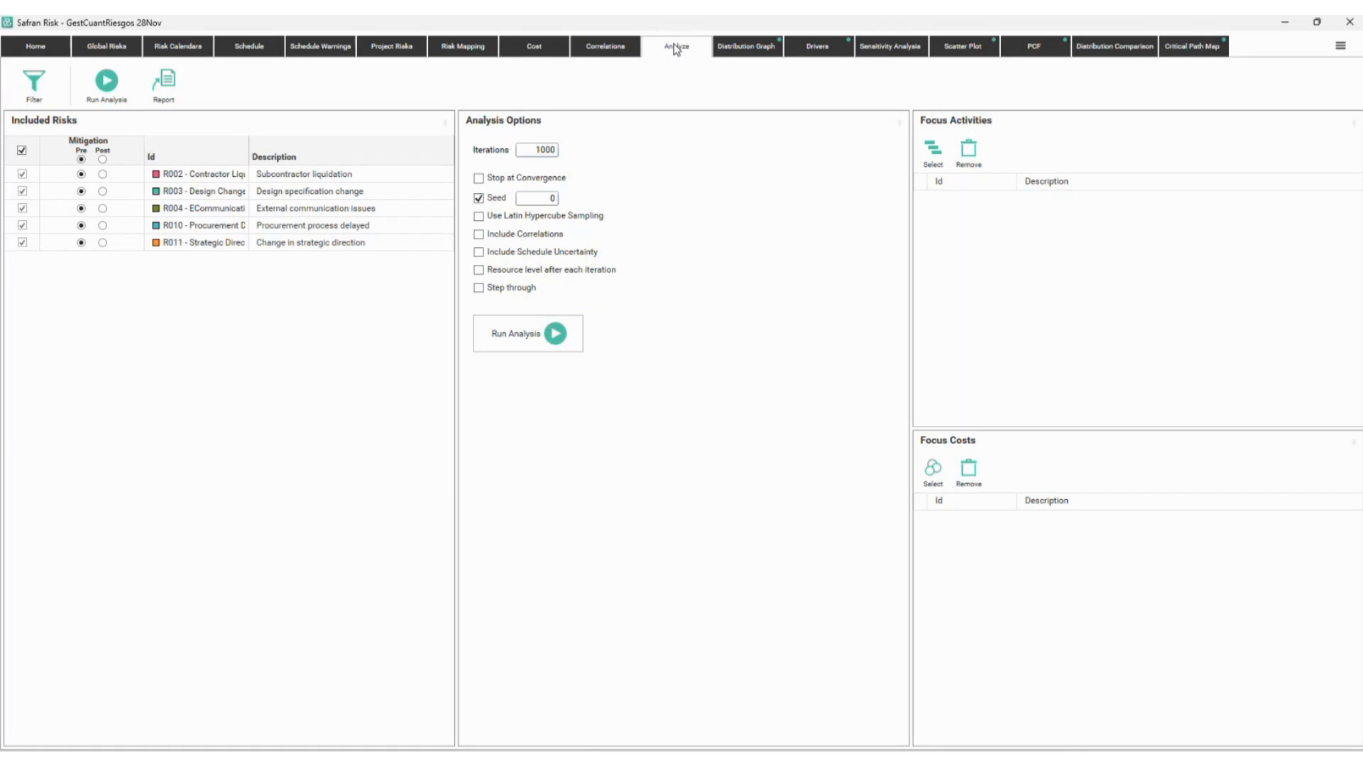
- Run the risk analysis in Safran Risk and display the drivers chart of cost elements driving the project
click(555, 333)
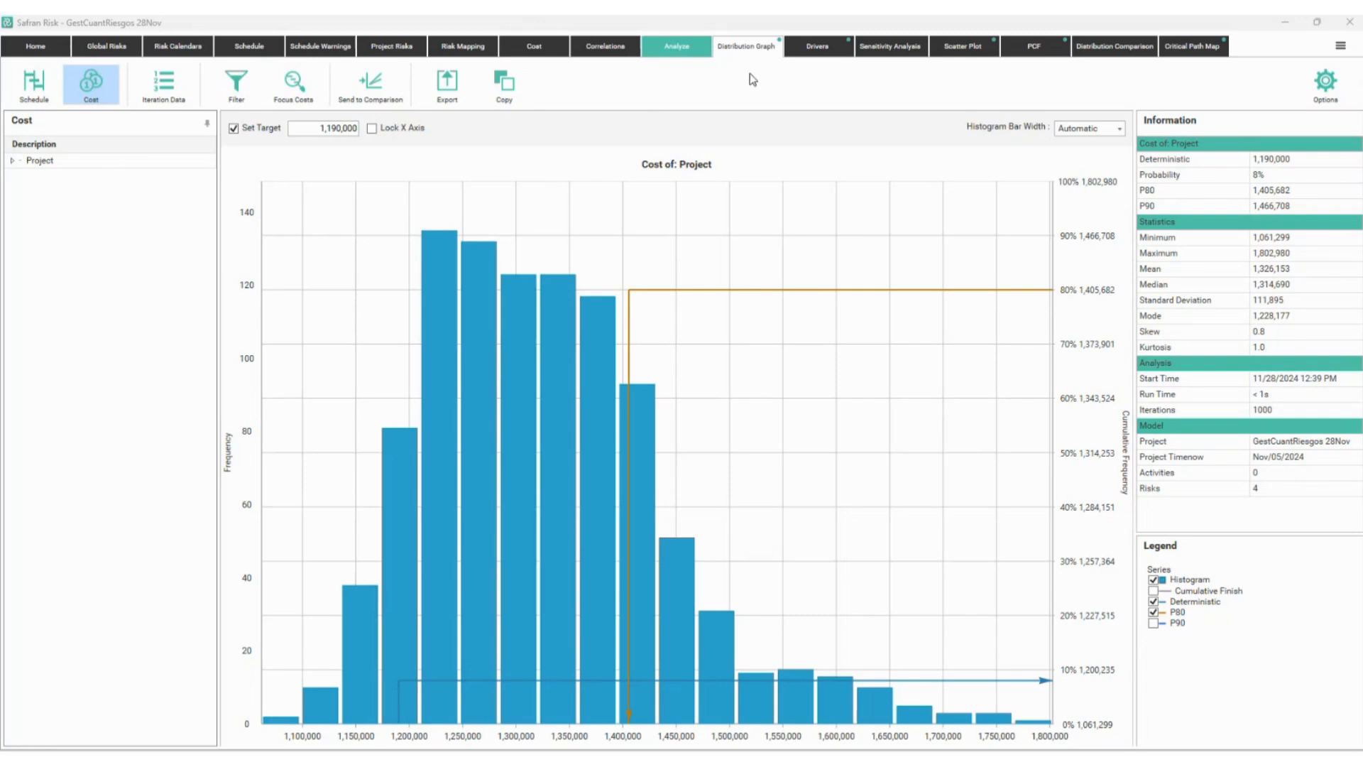
click(819, 52)
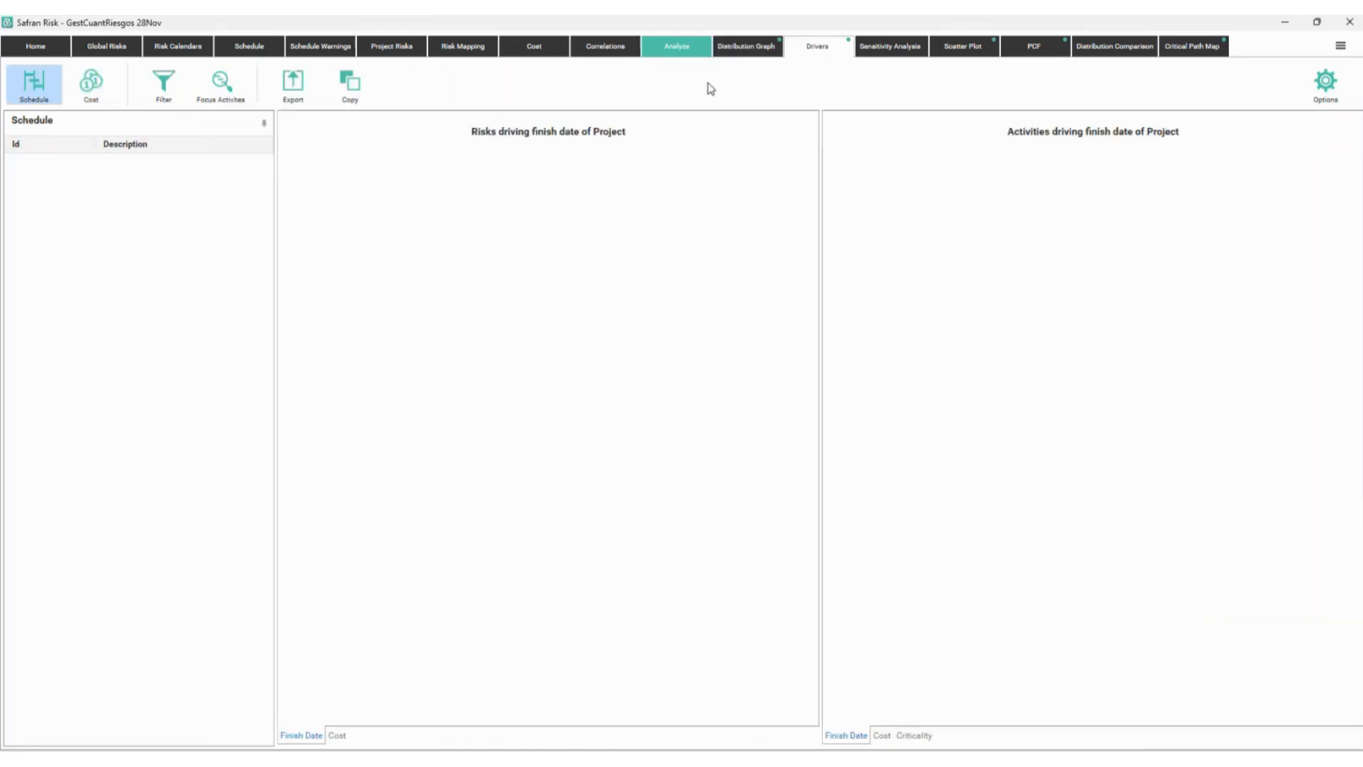
click(98, 86)
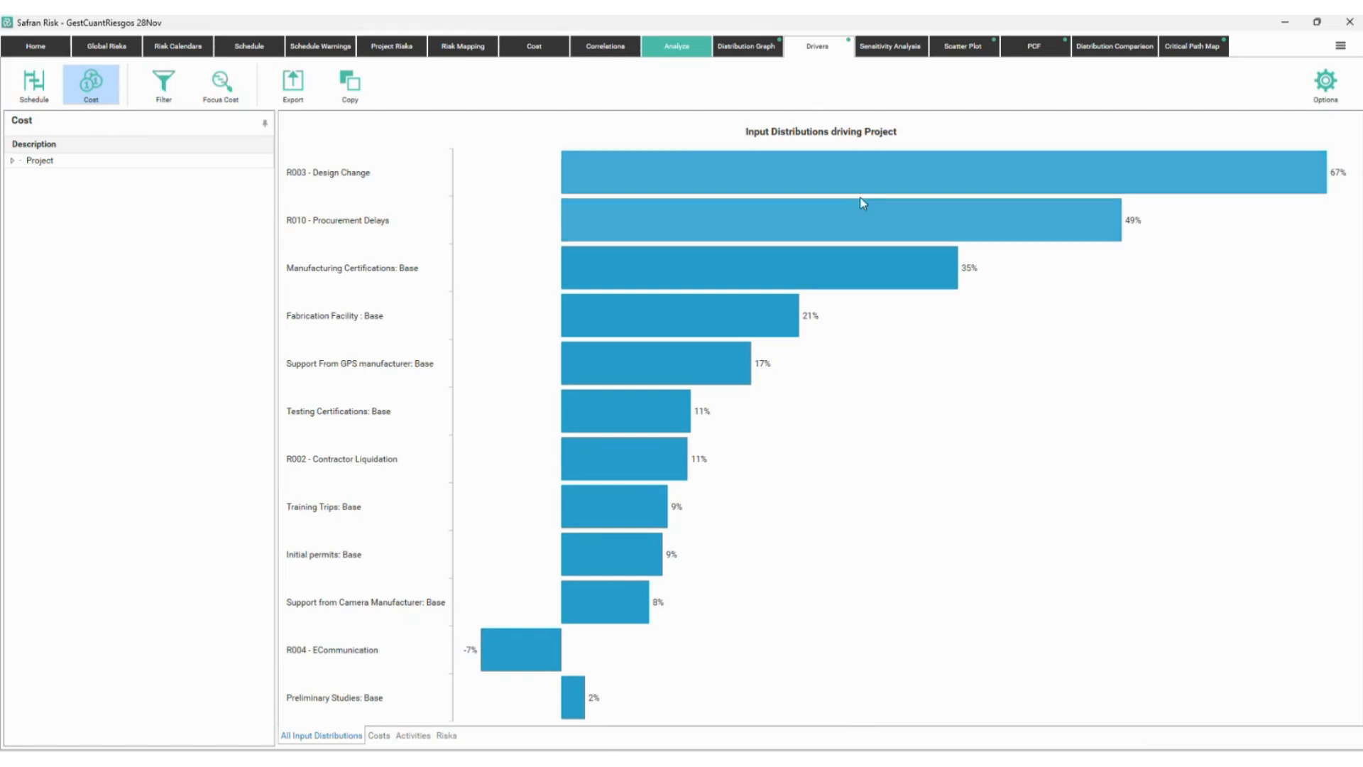
click(379, 736)
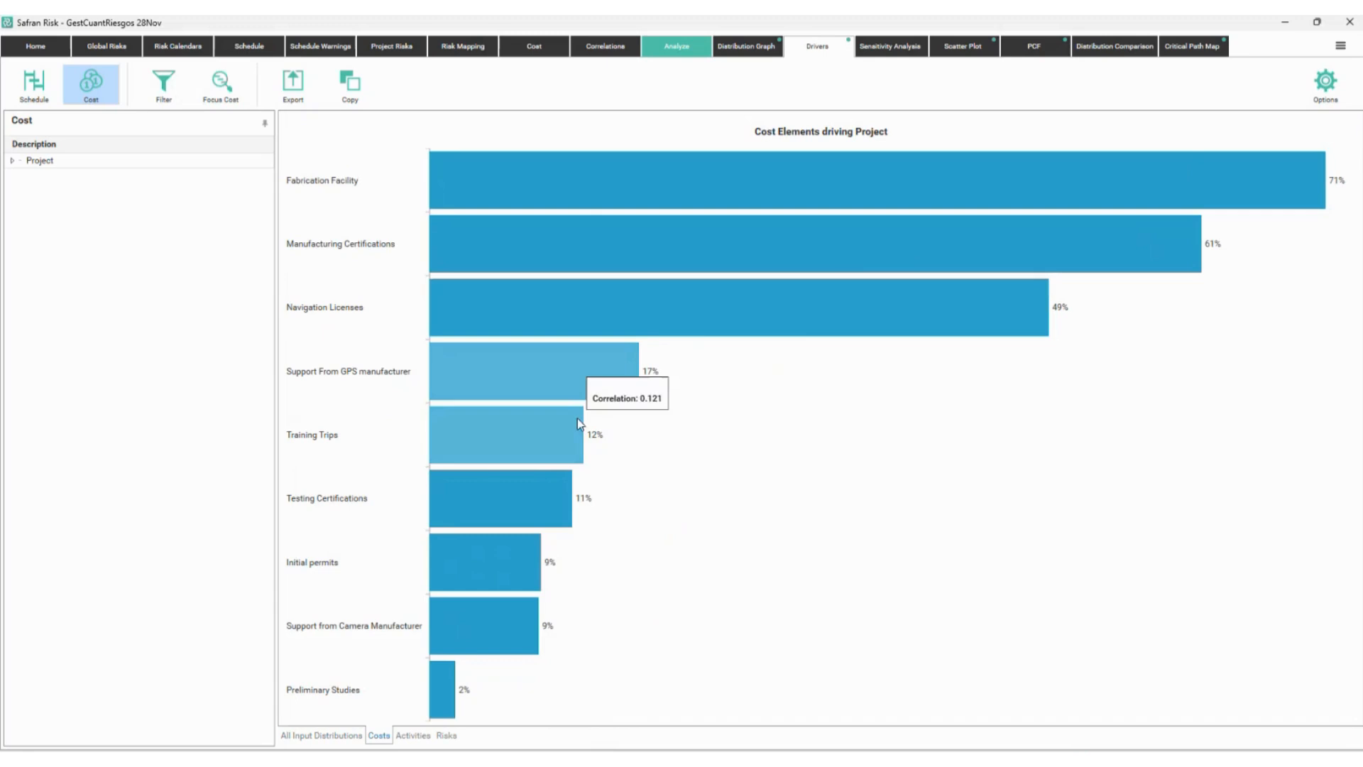
- Frame the Costs view name, the chart title and the top three cost elements, and point an arrow at those elements
drag(360, 718, 390, 748)
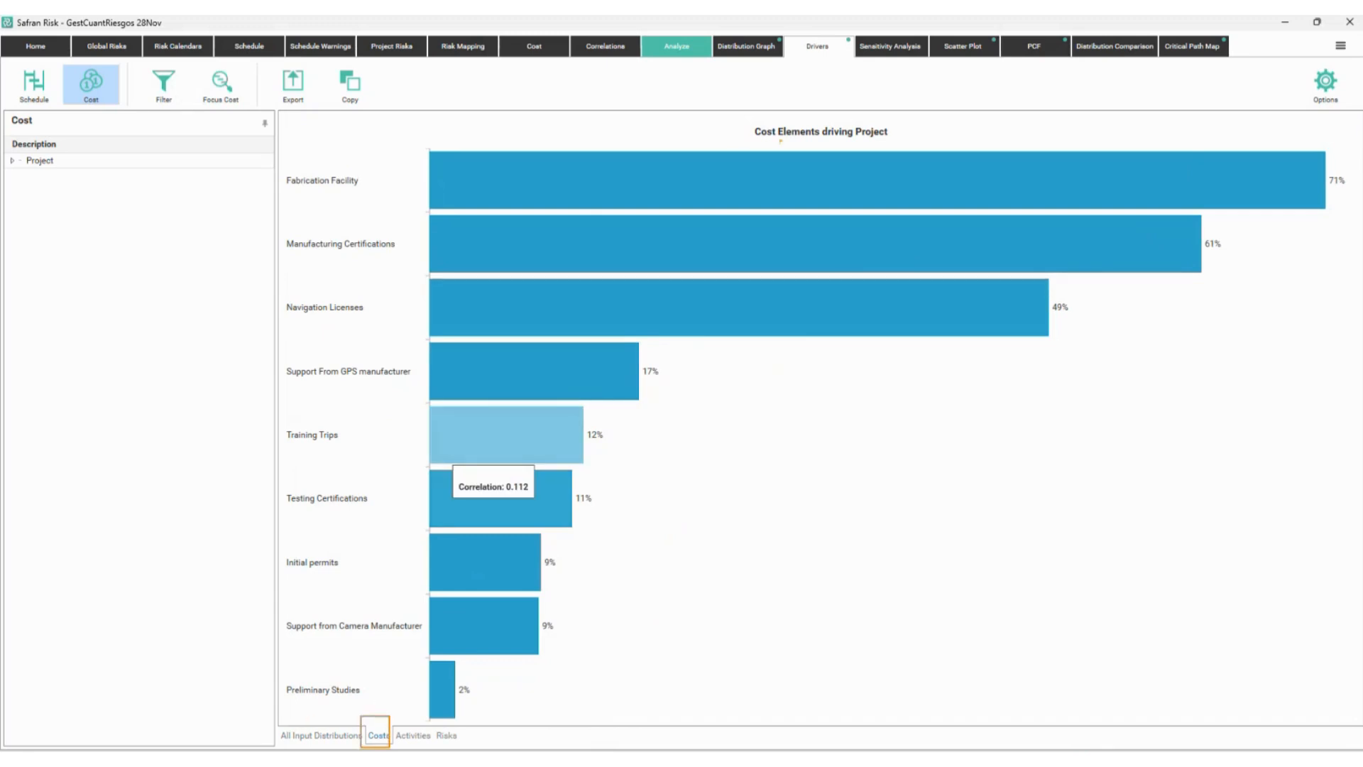
mouse_move(742, 124)
mouse_down()
mouse_move(958, 143)
mouse_move(907, 143)
mouse_up()
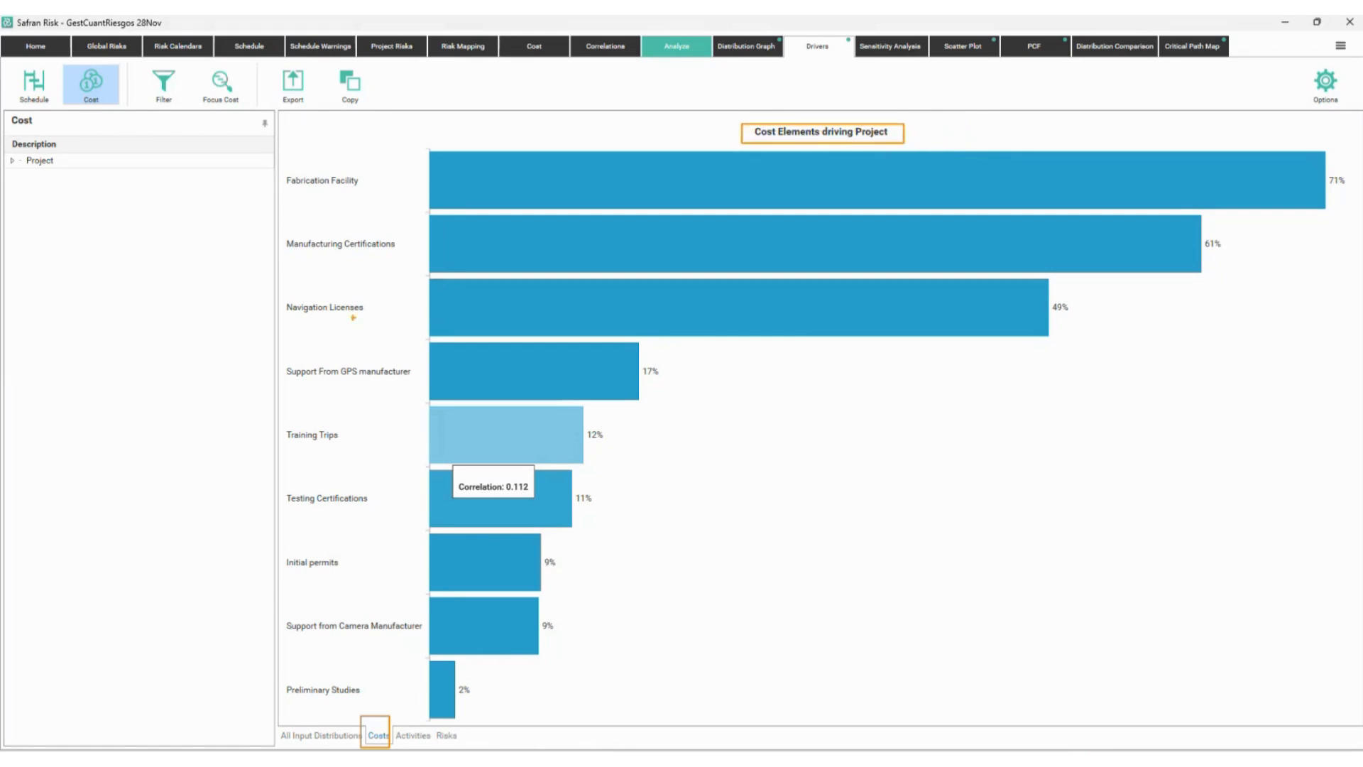
mouse_move(277, 160)
mouse_down()
mouse_move(428, 277)
mouse_move(1362, 330)
mouse_up()
mouse_move(1210, 364)
mouse_down()
mouse_move(1251, 301)
mouse_move(1257, 320)
mouse_up()
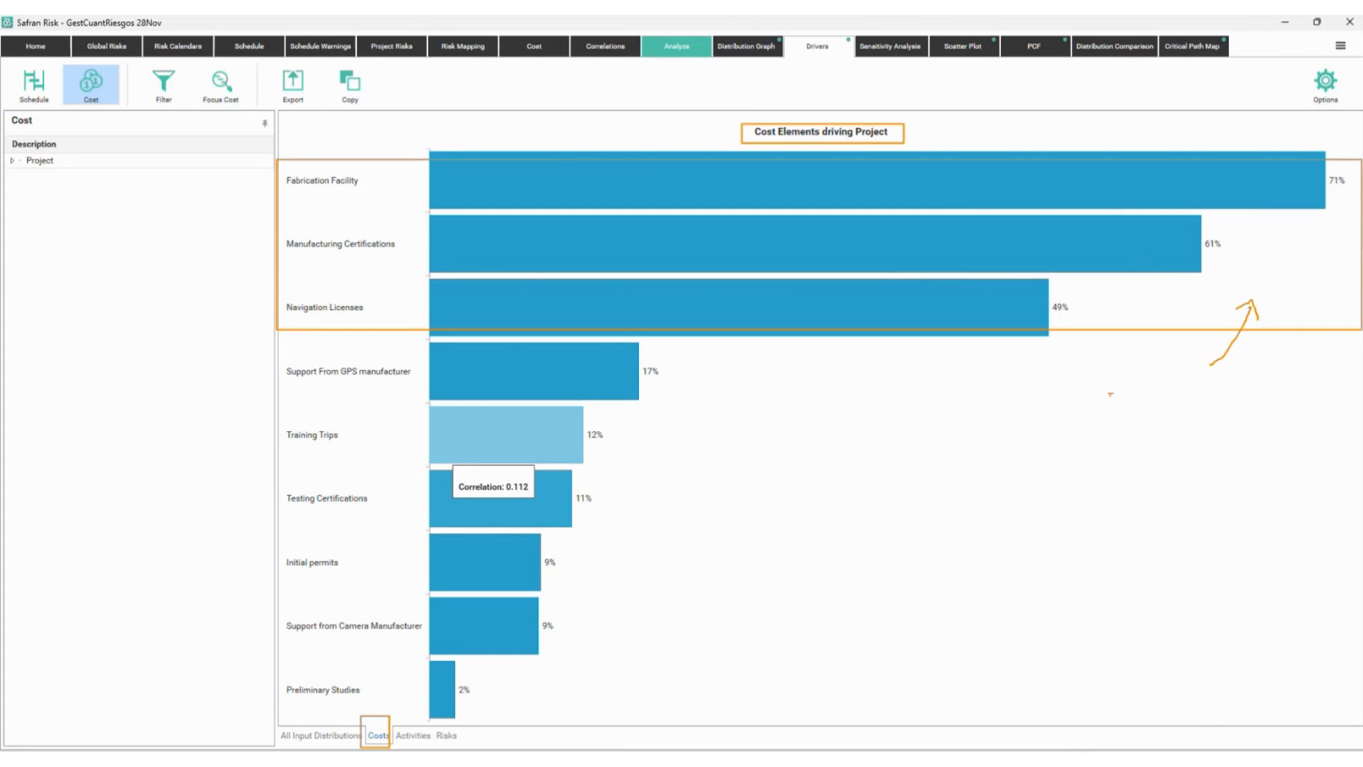
- Label the framed cost elements "análisis de correlación" and "0.5", and clear the annotations
click(1107, 390)
text(análisis de correlación)
key(Return)
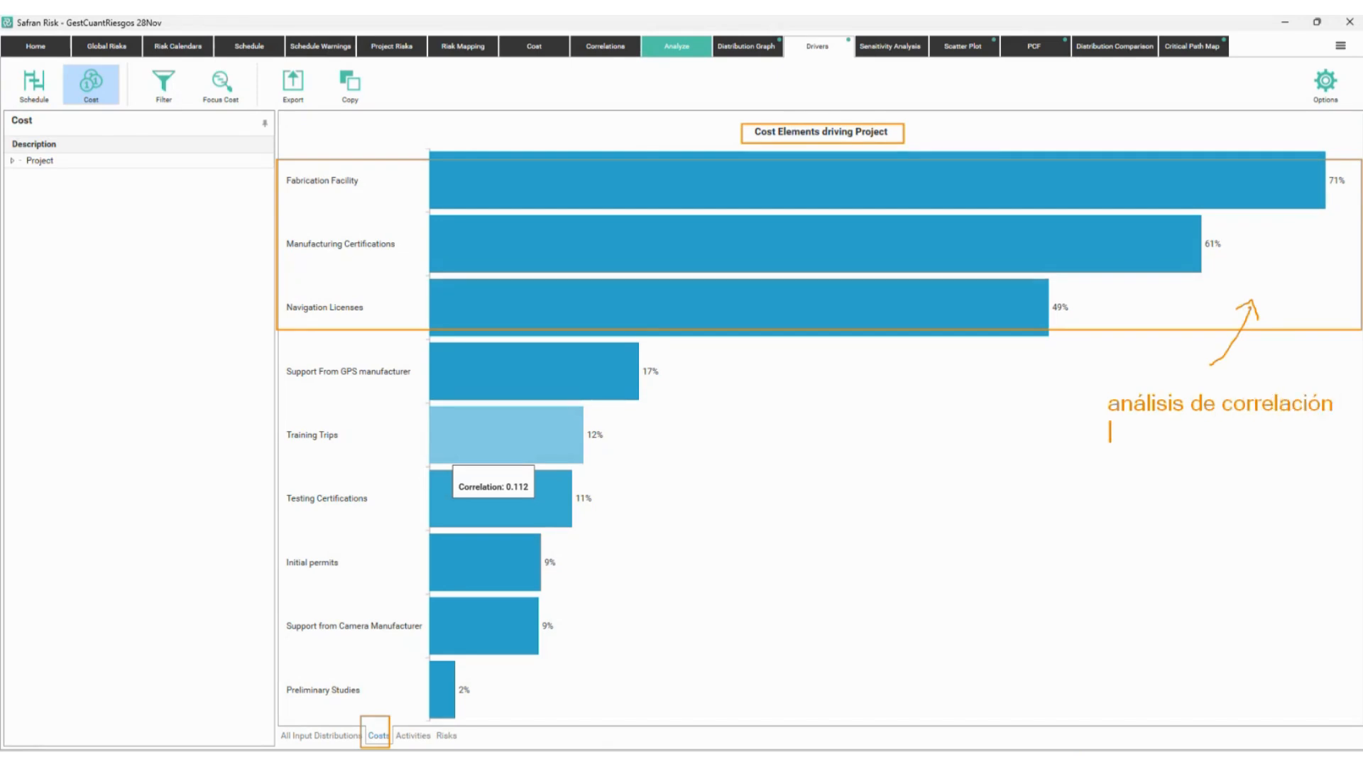
text(0.5)
key(Escape)
- Check the correlations of the lower cost elements, frame the top three bars with an arrow, and clear the annotations
mouse_move(561, 373)
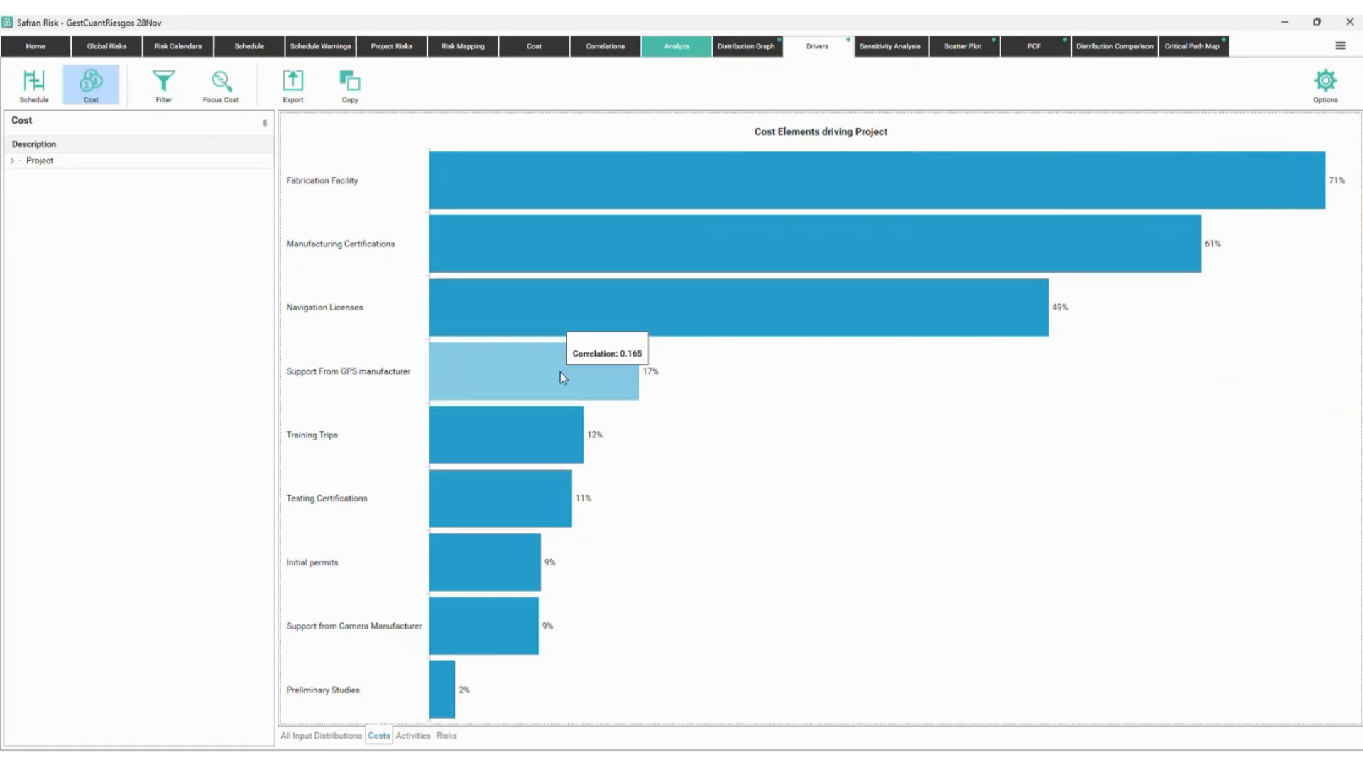
mouse_move(528, 485)
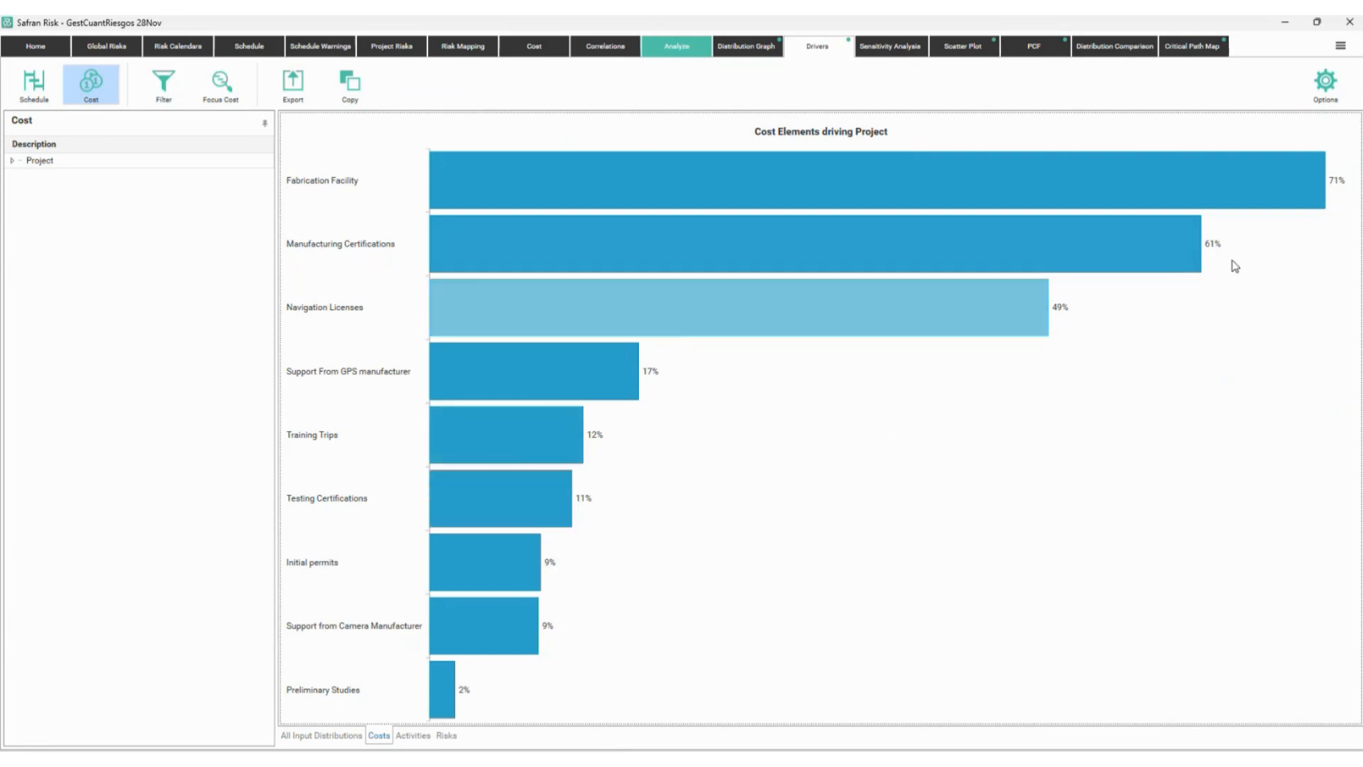
key(ctrl+2)
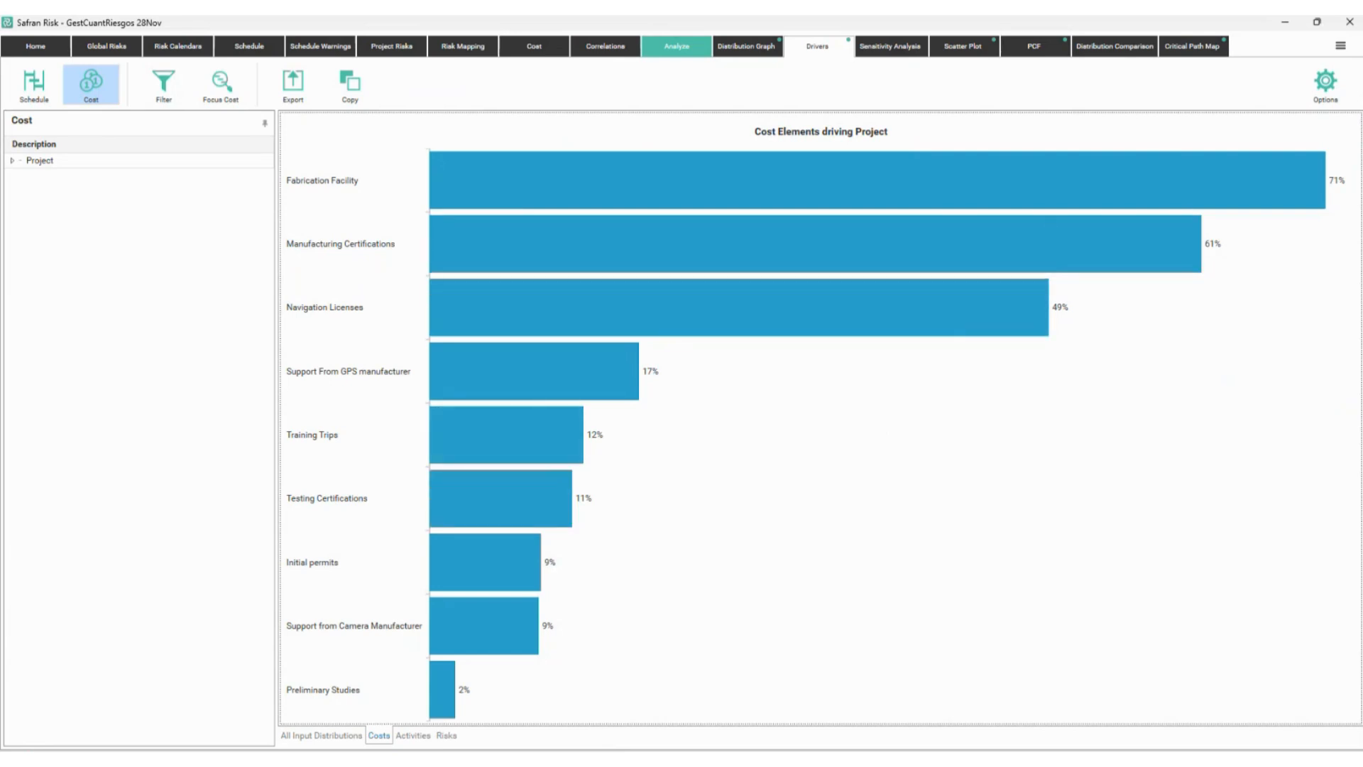
mouse_move(272, 162)
mouse_down()
mouse_move(400, 226)
mouse_move(1244, 292)
mouse_move(1361, 320)
mouse_up()
mouse_move(1169, 402)
mouse_down()
mouse_move(1219, 349)
mouse_move(1233, 368)
mouse_up()
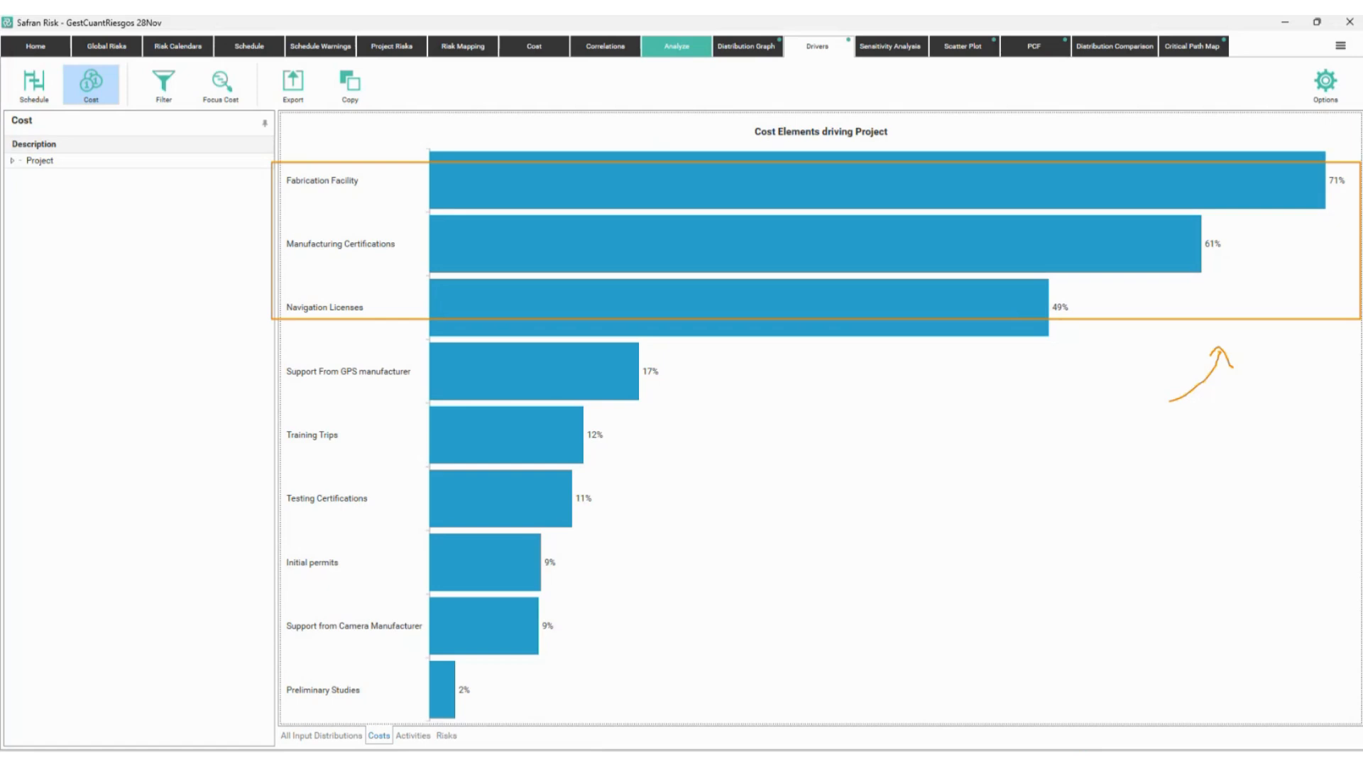
key(Escape)
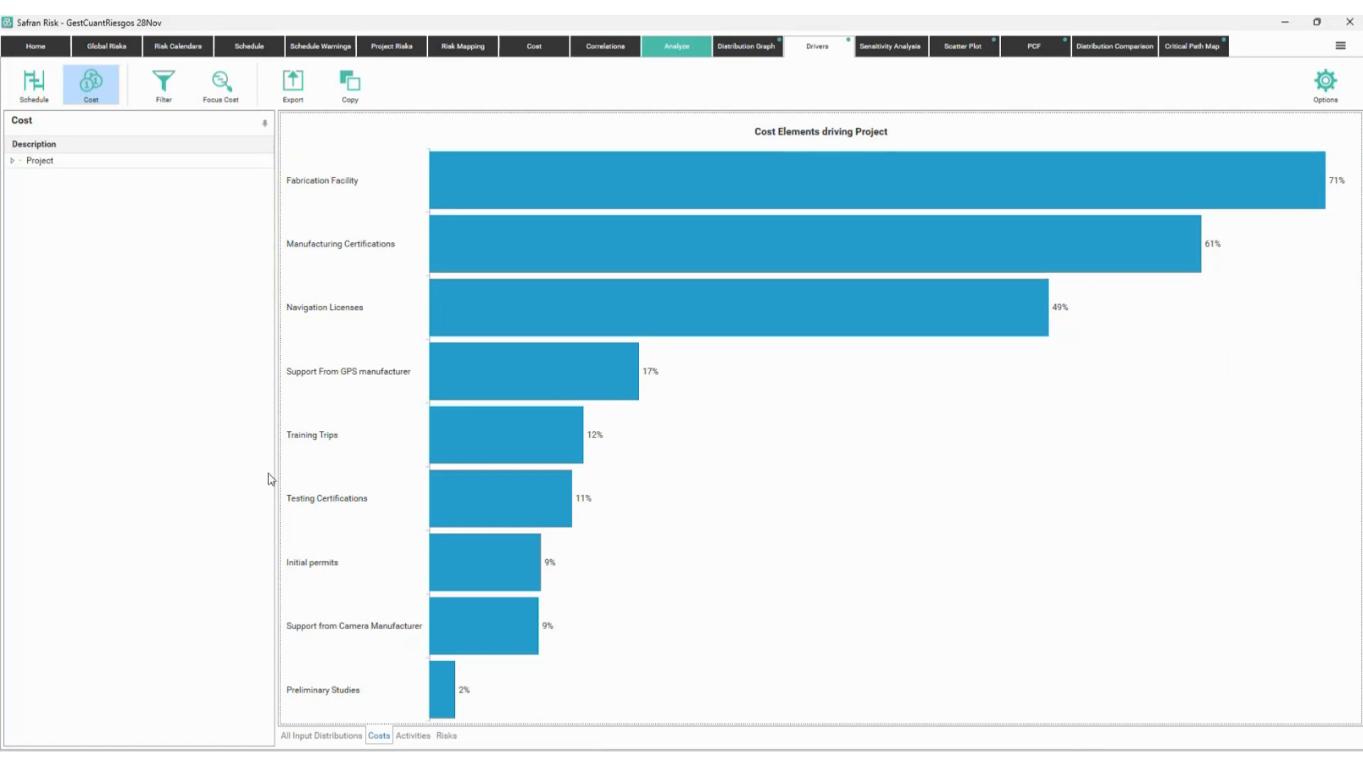
- Show the risks driving the project cost, mark R003 - Design Change and R010 - Procurement Delays, and clear the marks
click(447, 736)
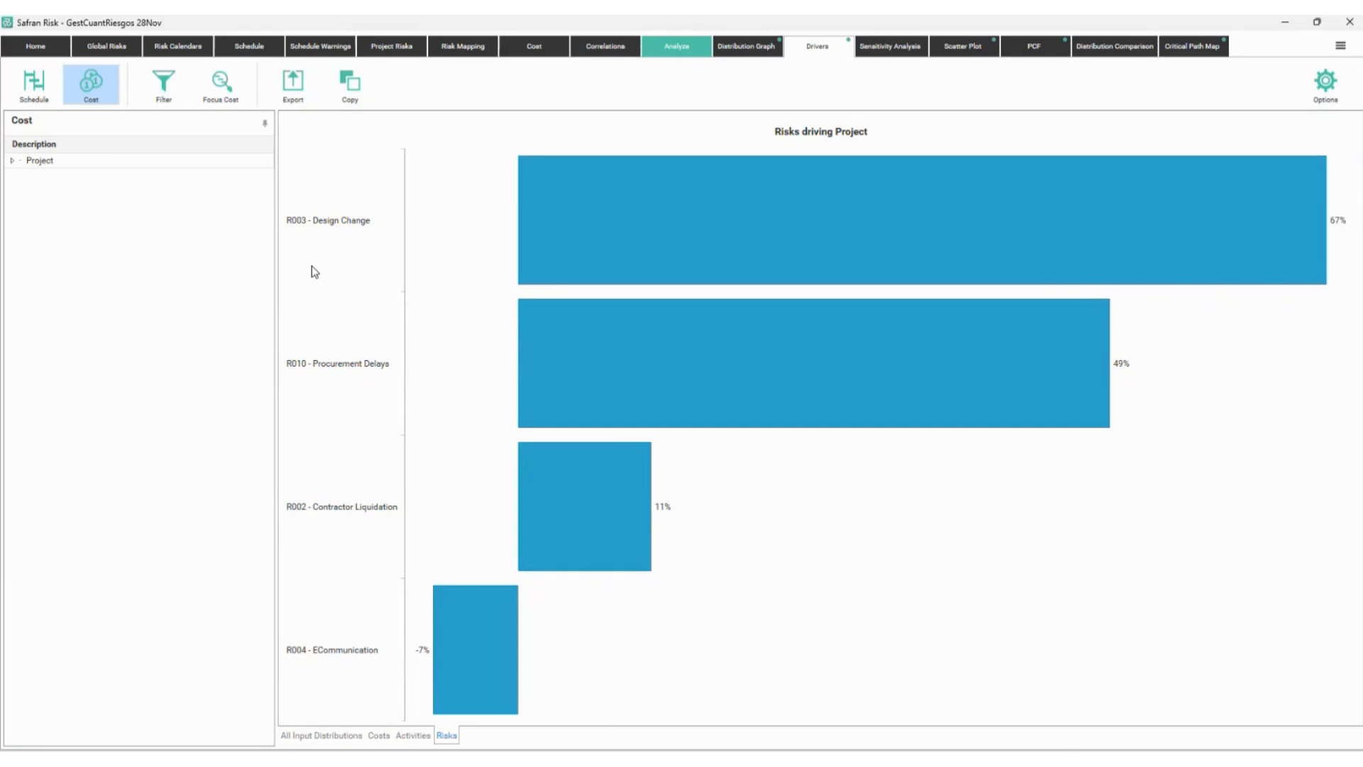
drag(333, 208, 376, 171)
drag(361, 340, 399, 314)
key(Escape)
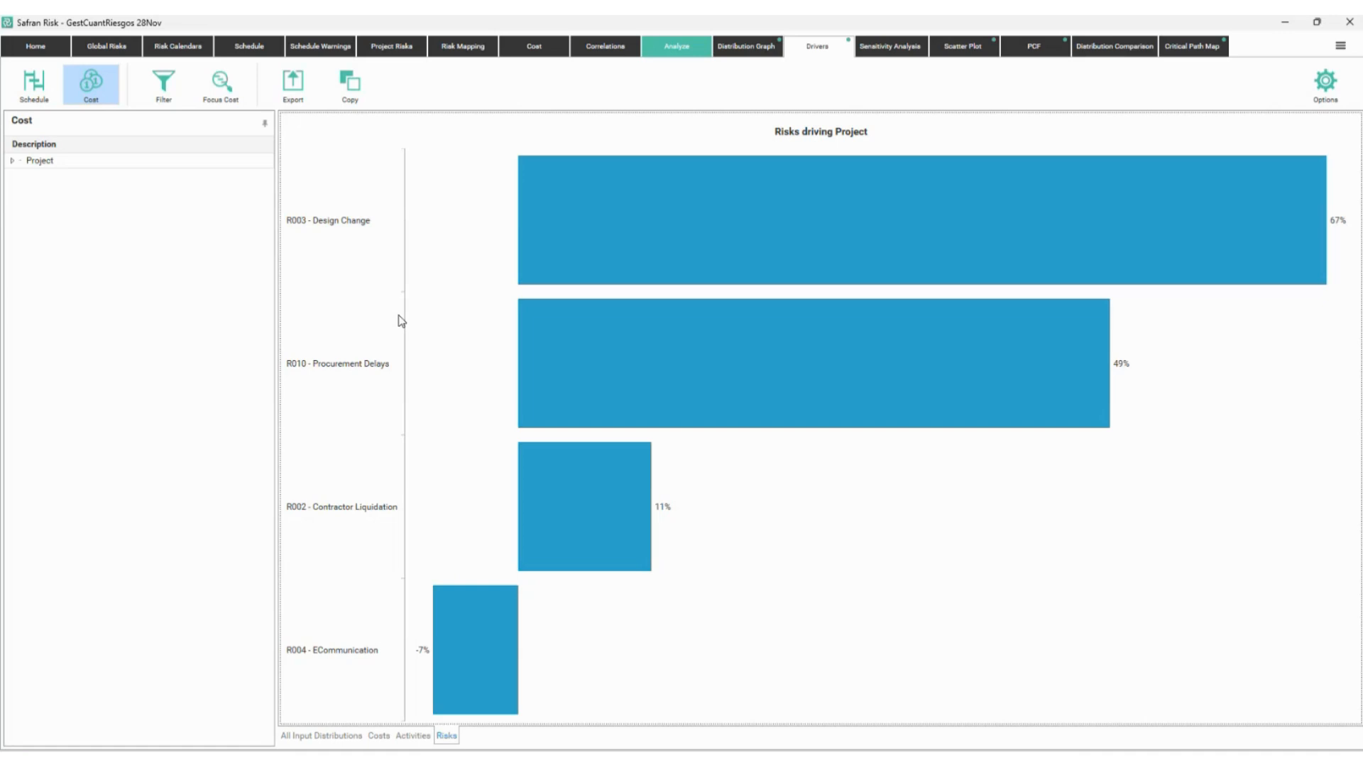
- Review the cost elements driving the project again, and open the sensitivity analysis
click(379, 735)
mouse_move(530, 588)
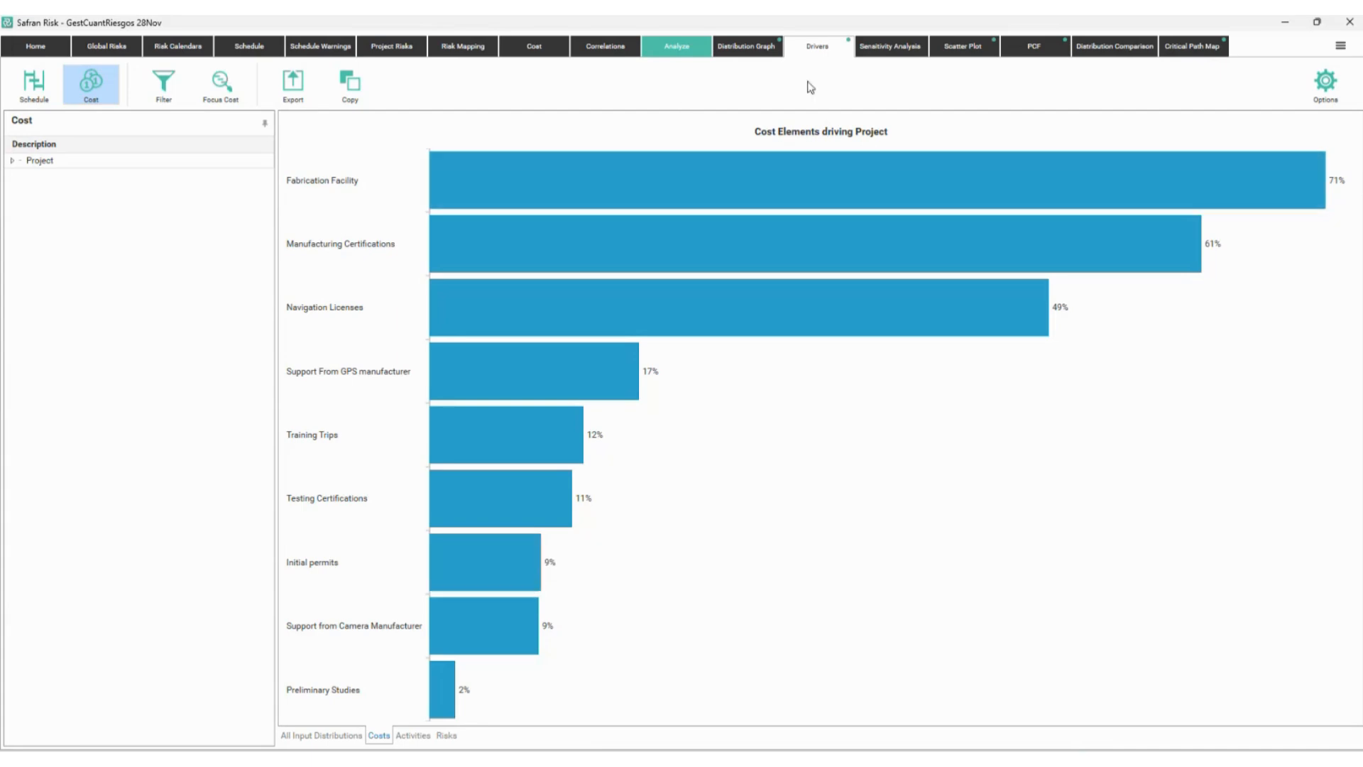
click(900, 54)
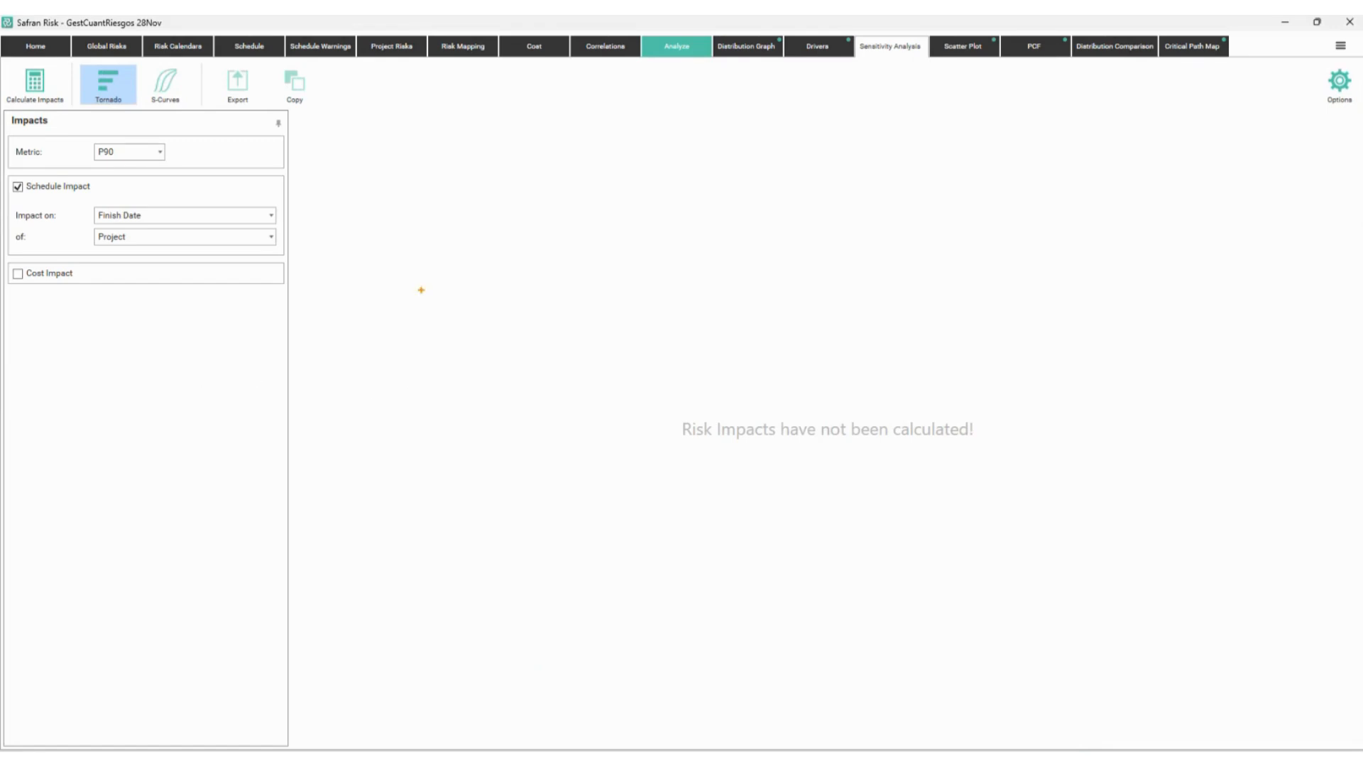
- Sketch a framed stack of horizontal bars in blue on the empty sensitivity view and label it "total"
drag(395, 263, 553, 359)
mouse_move(445, 282)
mouse_down()
mouse_move(495, 286)
mouse_move(519, 348)
mouse_up()
drag(511, 281, 533, 244)
text(toal)
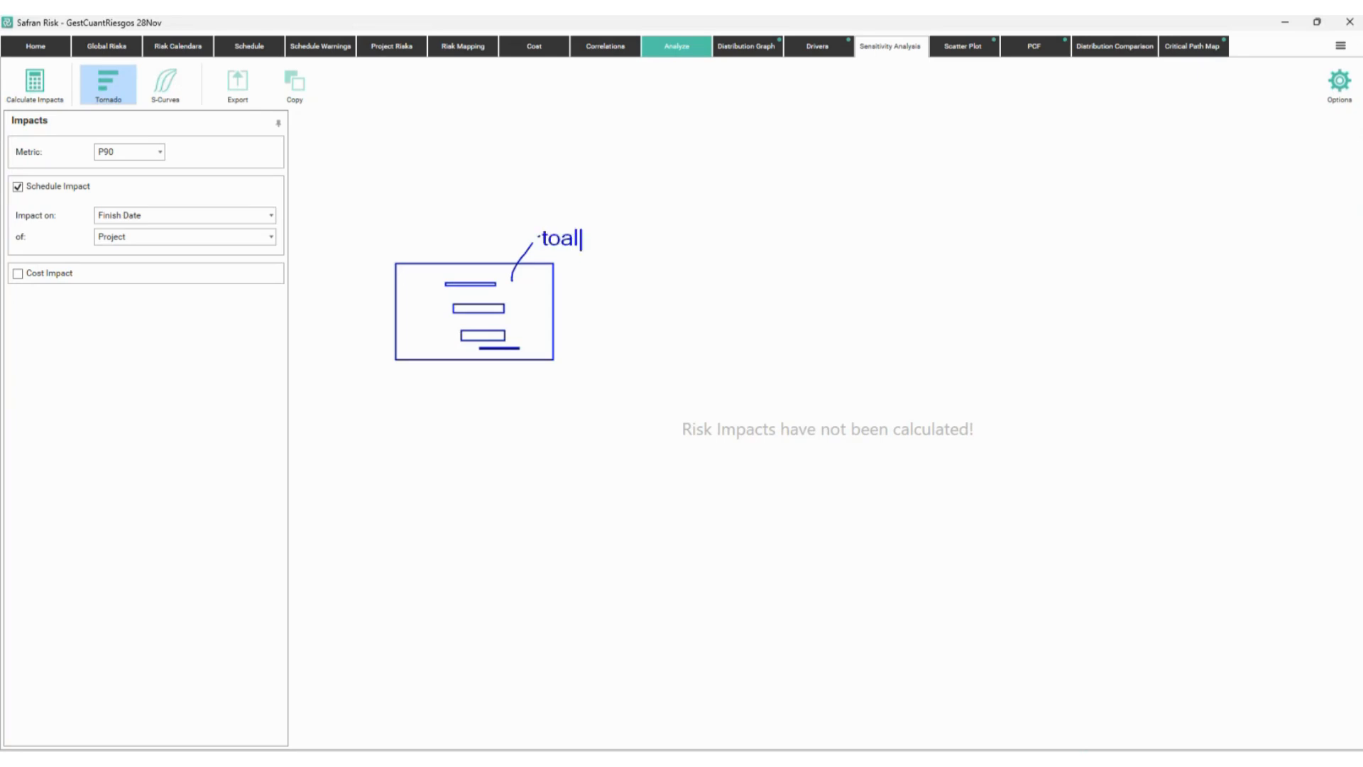
mouse_move(561, 223)
mouse_down()
mouse_move(555, 261)
mouse_move(562, 227)
mouse_up()
- Frame the first and third sketched bars in red, draw three arrows leading out of the sketch, and clear all annotations
drag(432, 268, 508, 293)
mouse_move(528, 338)
mouse_down()
mouse_move(580, 334)
mouse_move(585, 354)
mouse_up()
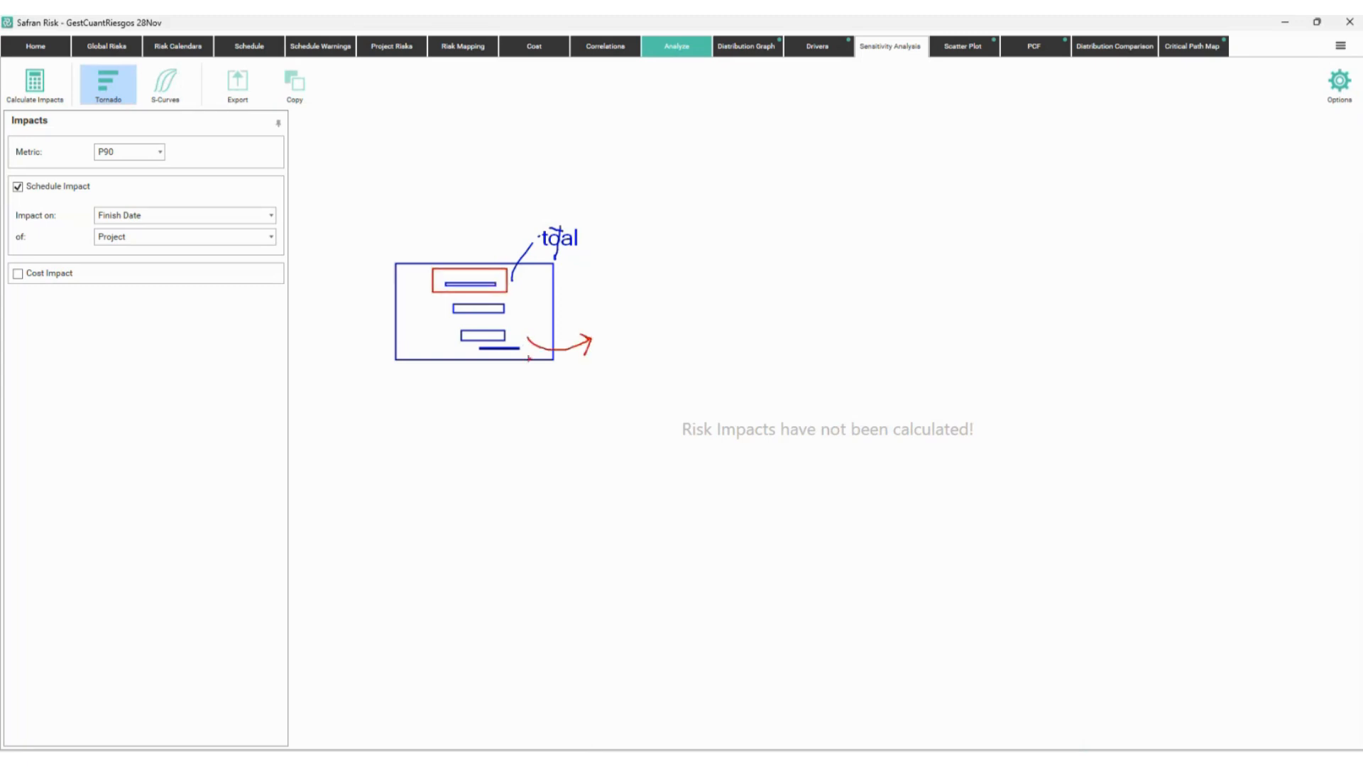
drag(446, 325, 603, 408)
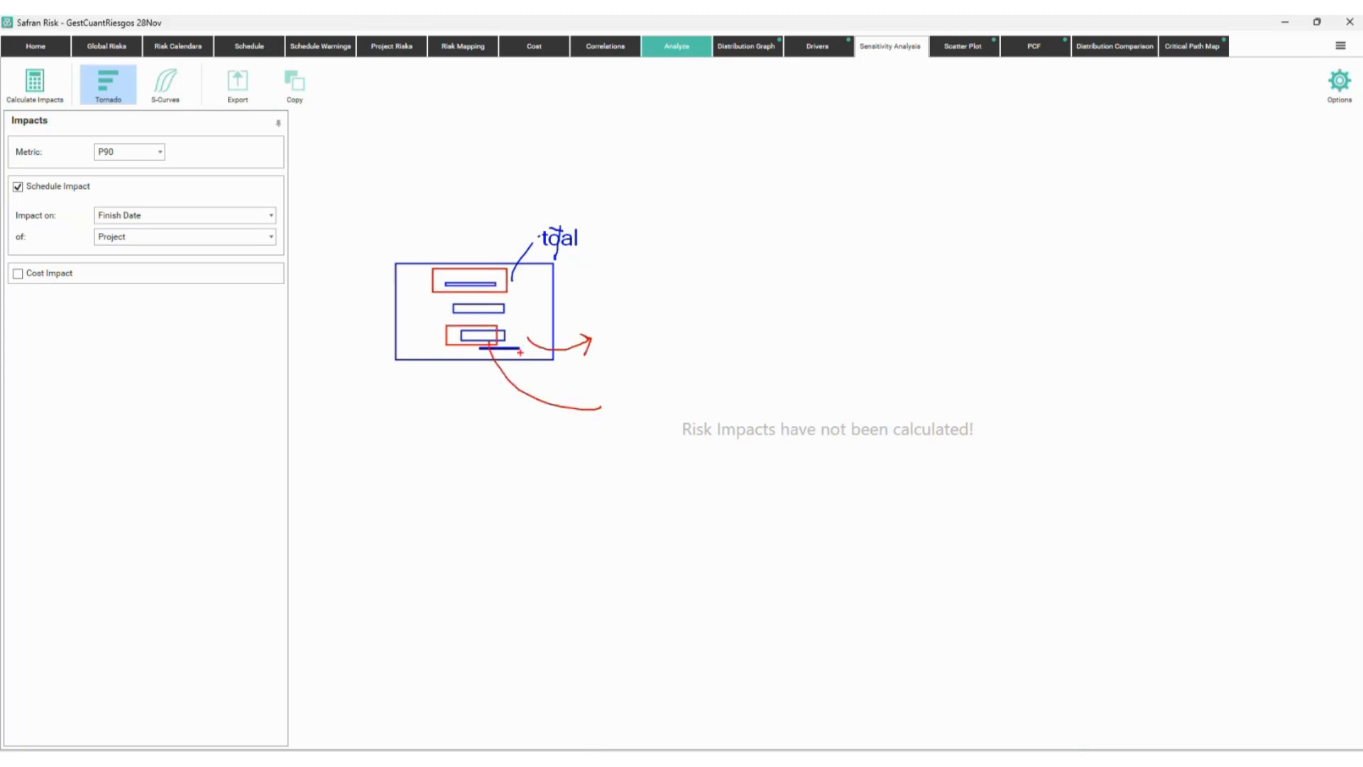
mouse_move(500, 348)
mouse_down()
mouse_move(499, 396)
mouse_move(579, 447)
mouse_up()
drag(591, 397, 605, 417)
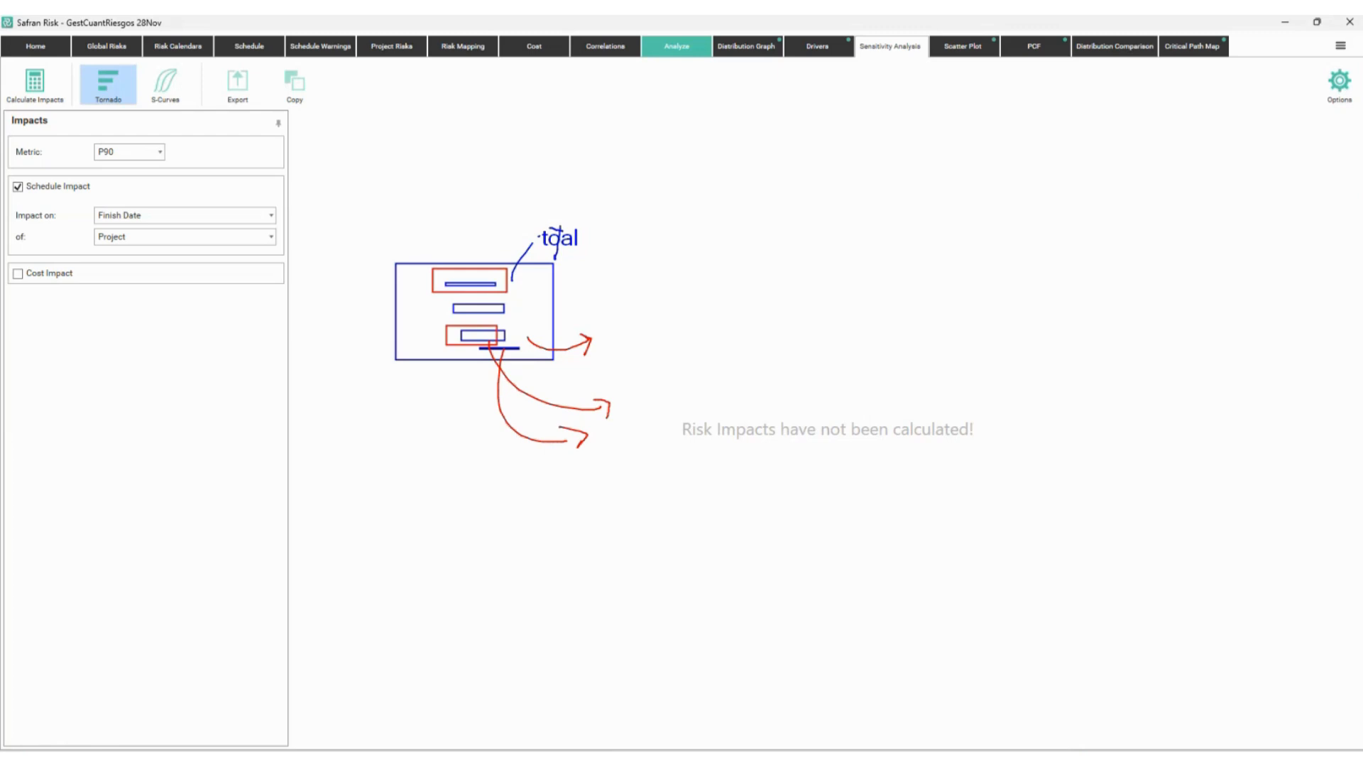
key(Escape)
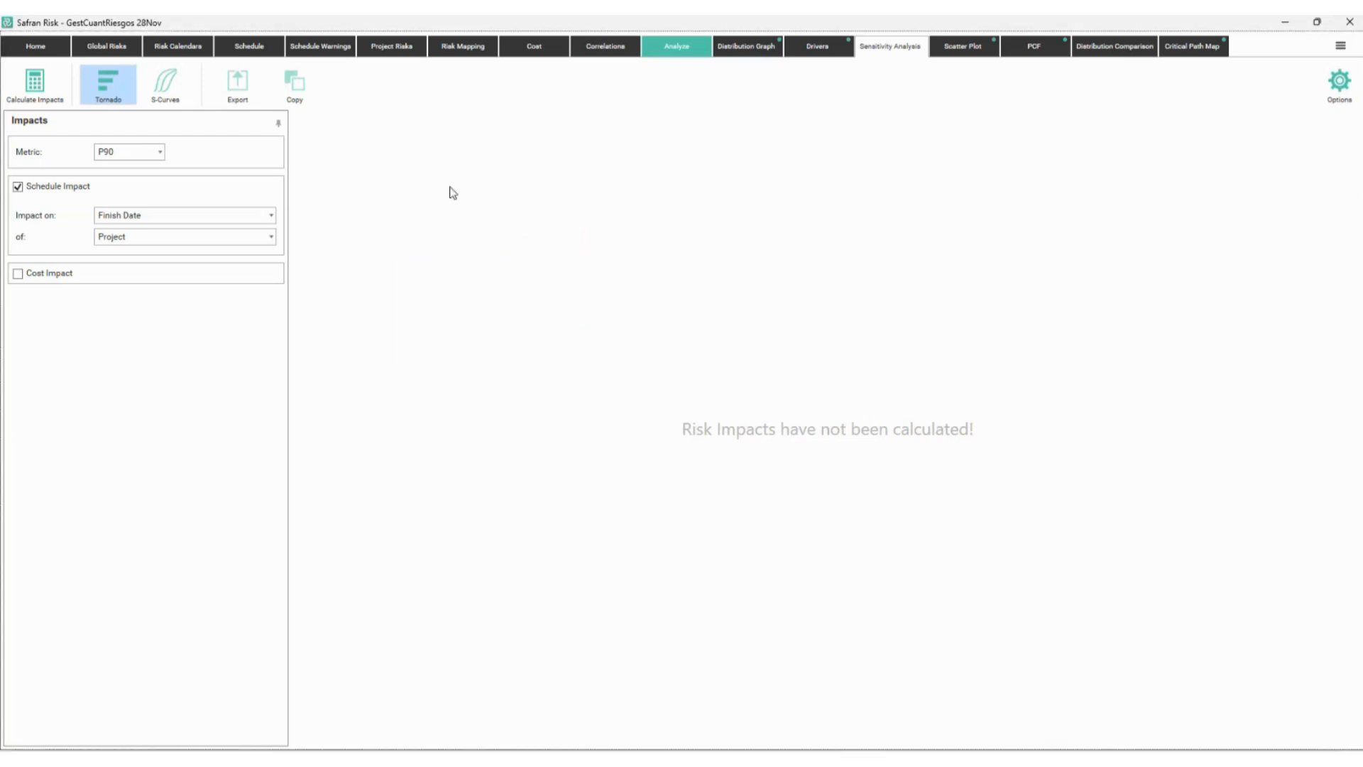
- Exclude the schedule impact, include the cost impact on the project, and calculate the risk impacts for the P90 metric
click(152, 217)
click(17, 188)
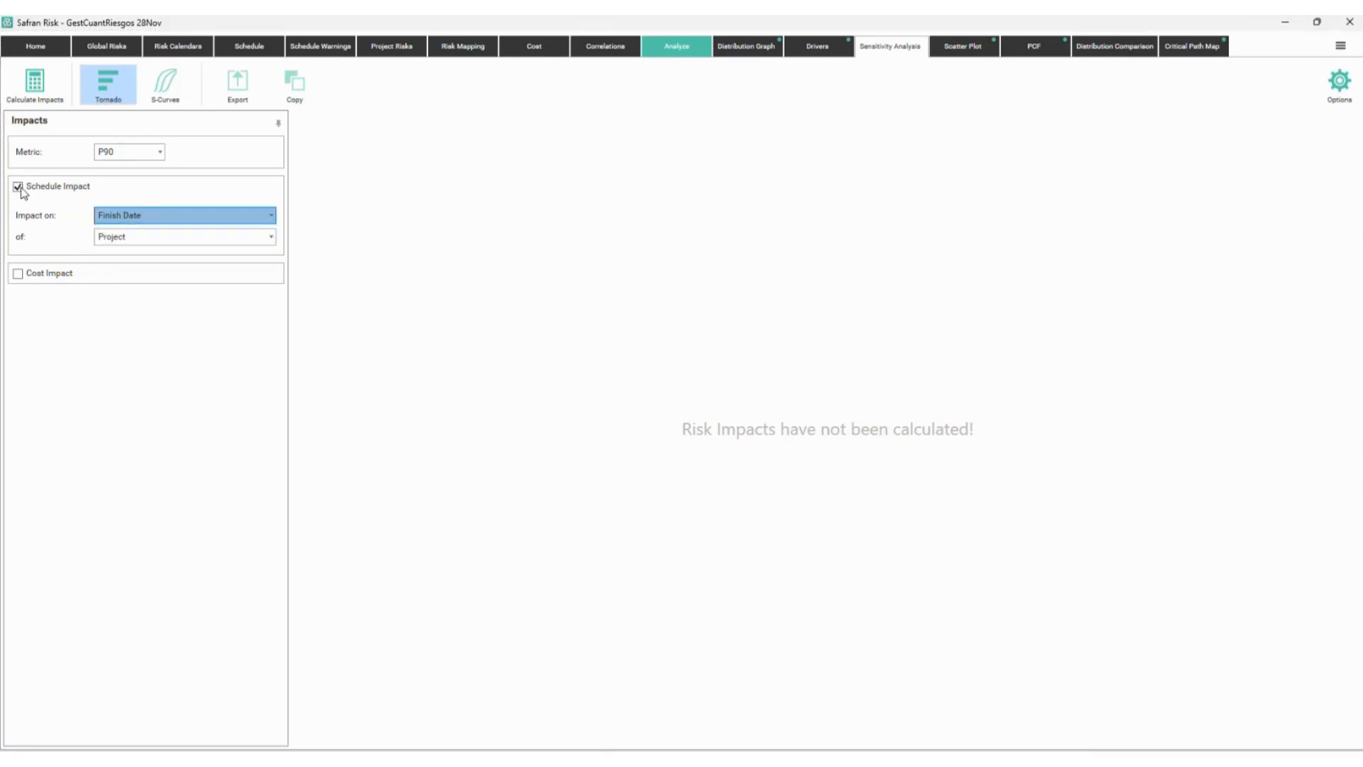
click(18, 188)
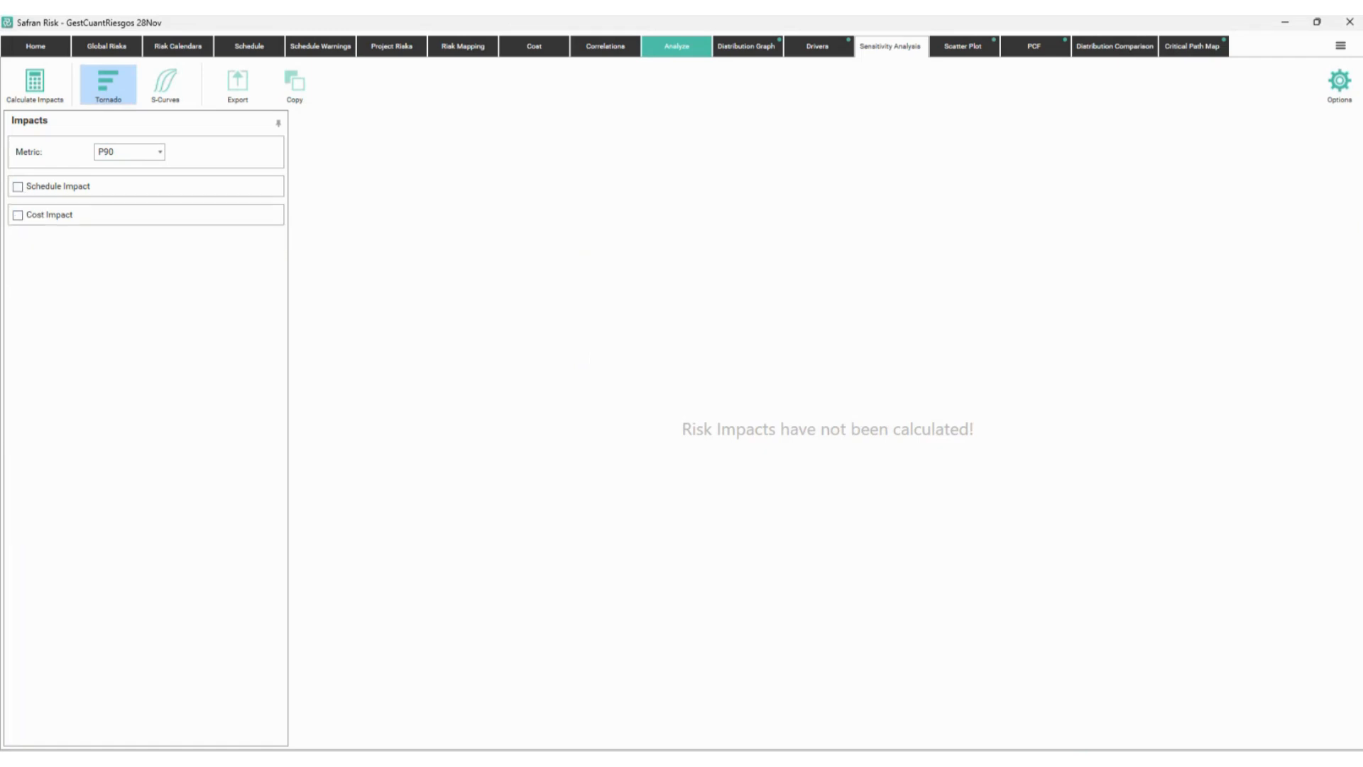
click(17, 215)
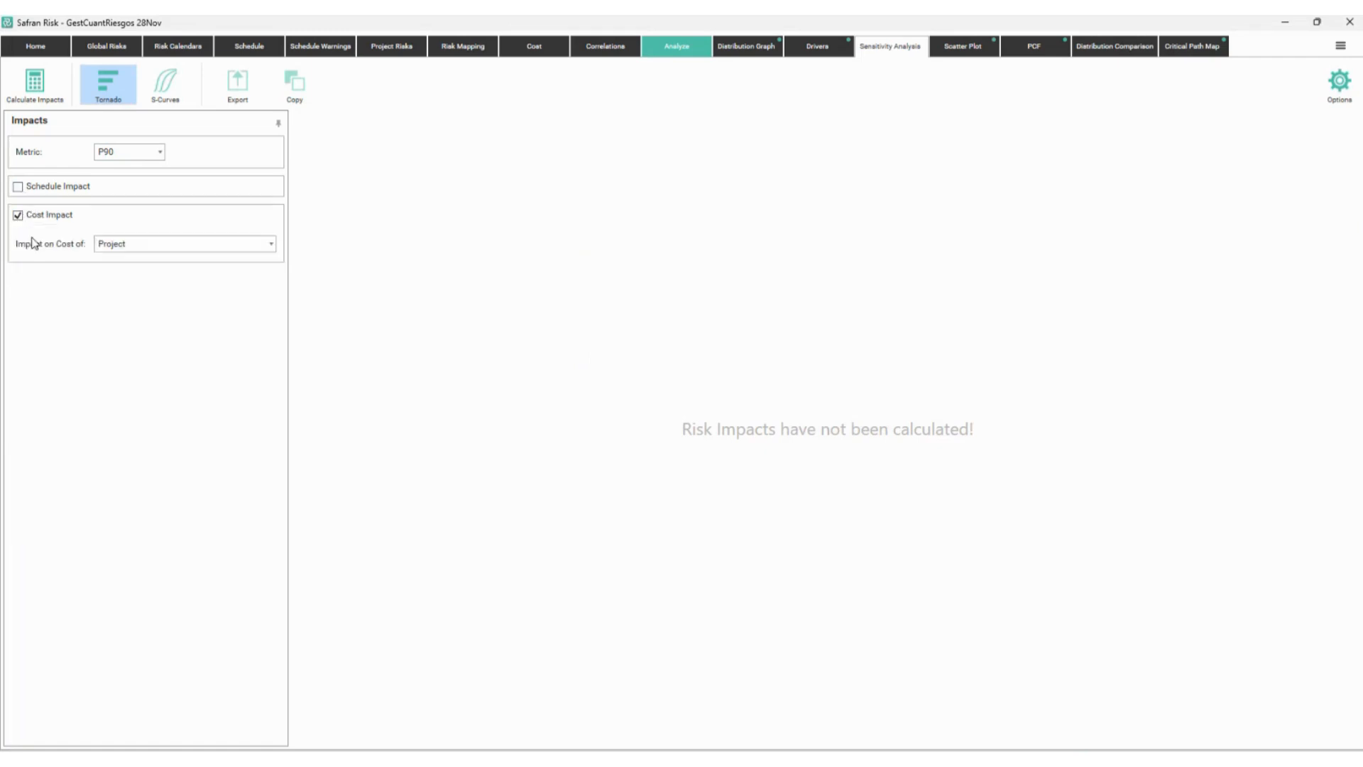
click(35, 96)
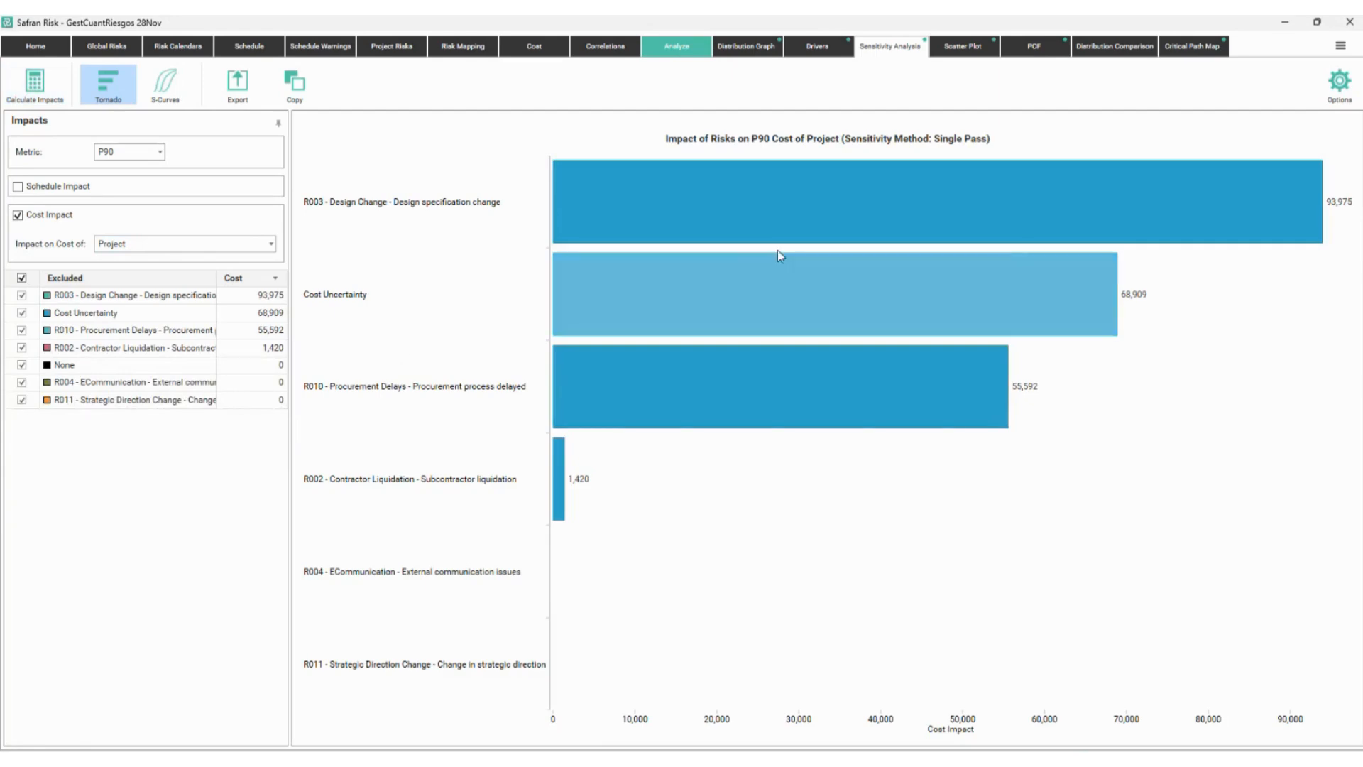
- Sketch a bell curve in red below the tornado bars and mark a point on its falling side as "p90"
mouse_move(949, 255)
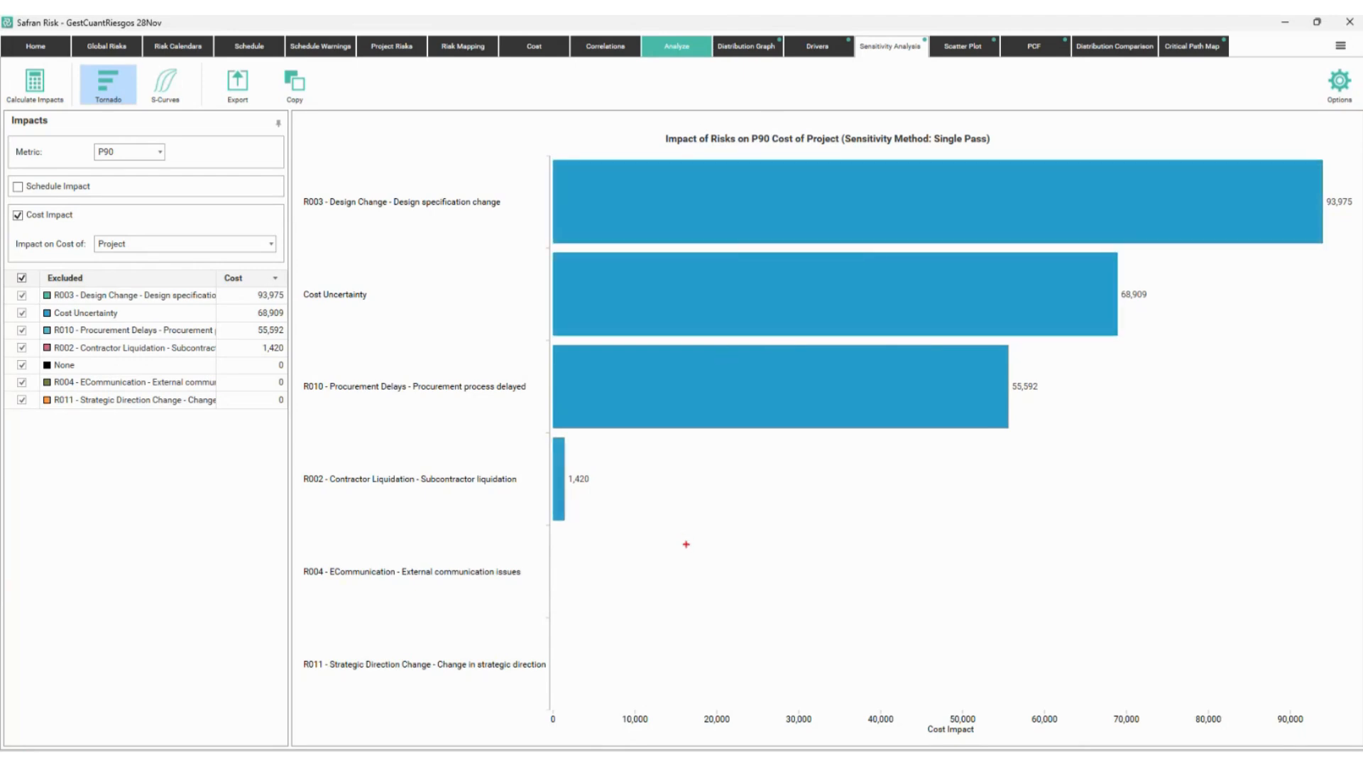
mouse_move(647, 551)
mouse_down()
mouse_move(691, 548)
mouse_move(739, 465)
mouse_move(914, 553)
mouse_up()
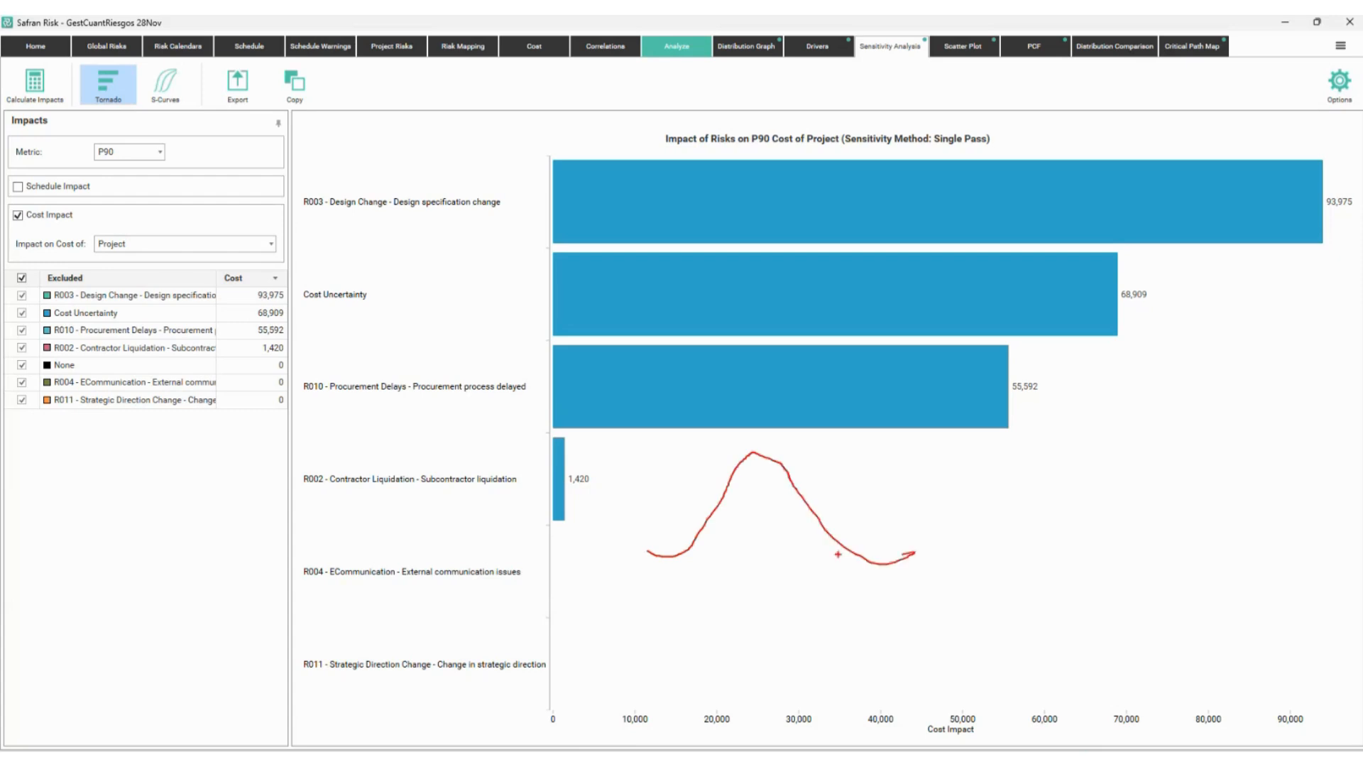
drag(832, 534, 844, 576)
text(tp)
- Frame the R003, Cost Uncertainty and R010 labels, mark the ends of their impact bars, and clear all annotations
drag(302, 186, 517, 212)
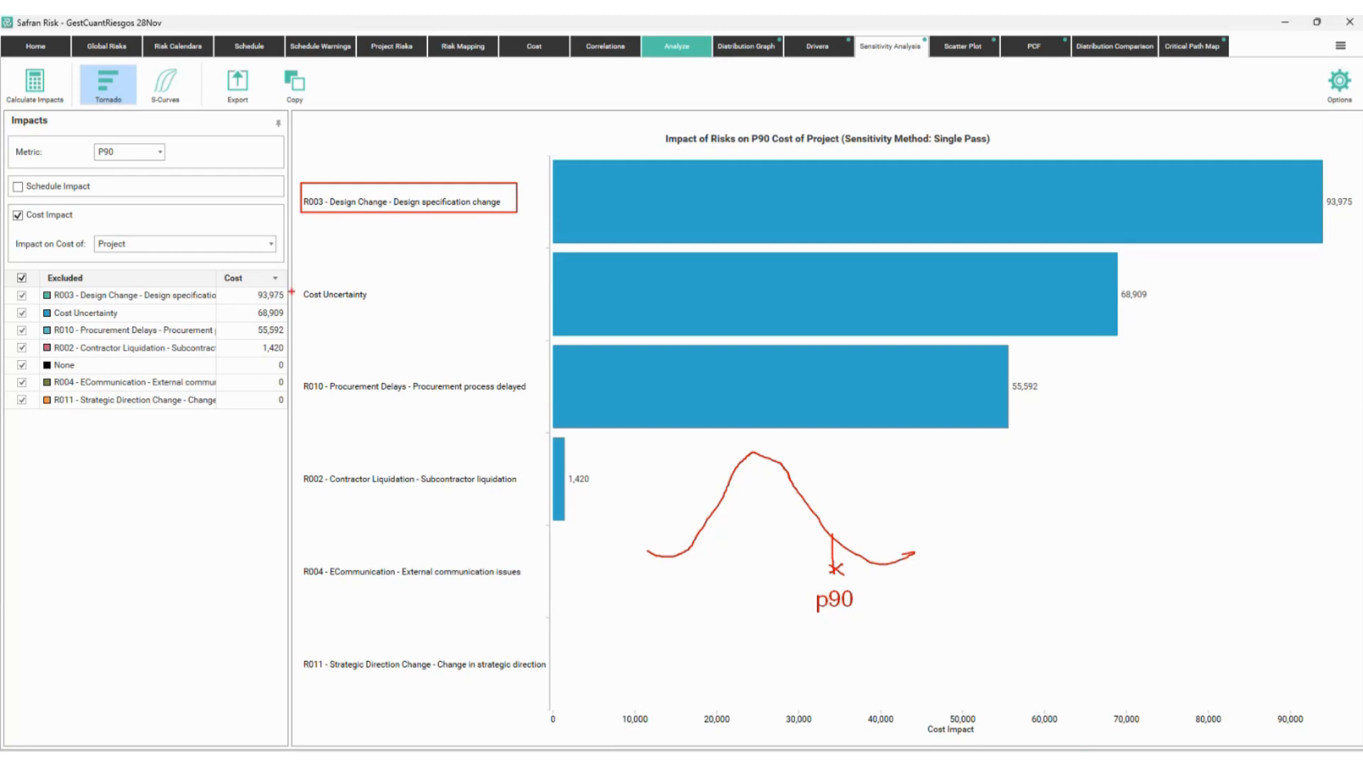
drag(293, 281, 404, 314)
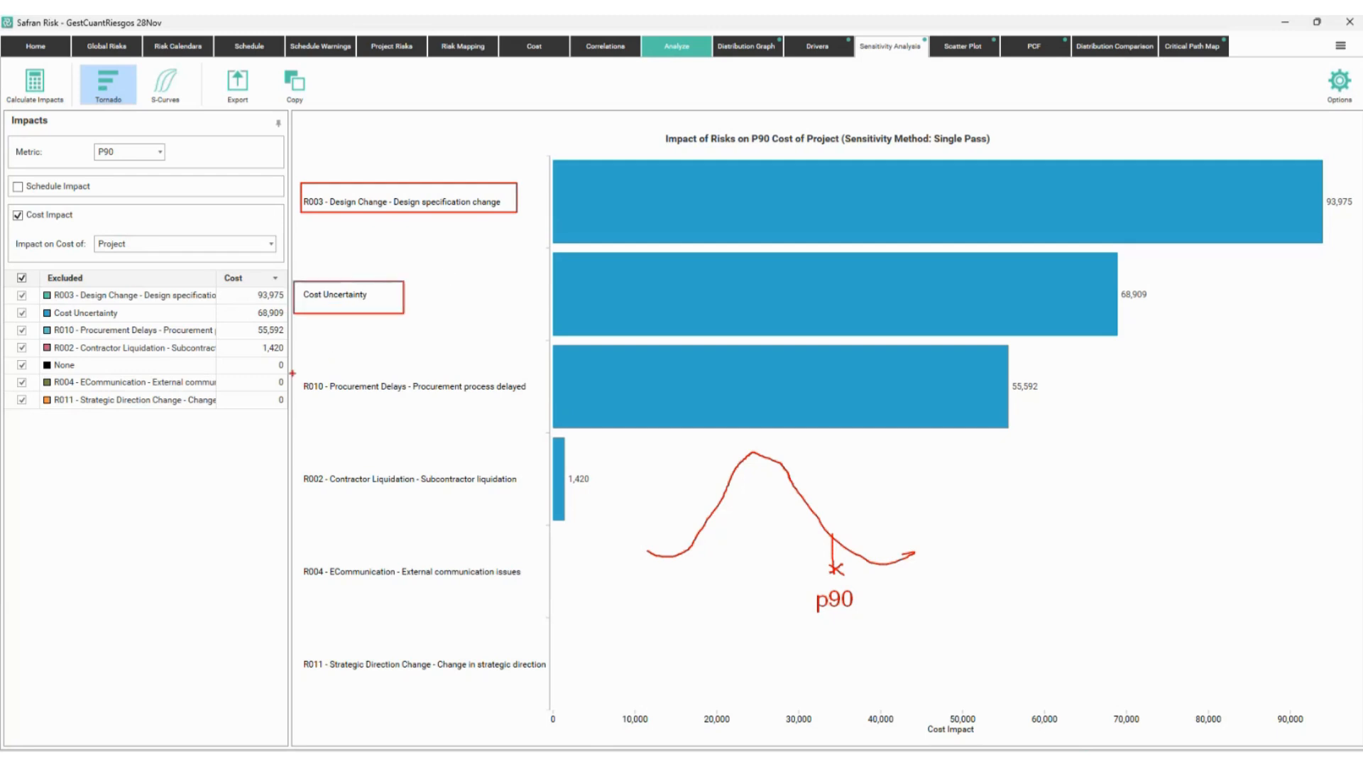
mouse_move(293, 372)
mouse_down()
mouse_move(335, 408)
mouse_move(557, 408)
mouse_up()
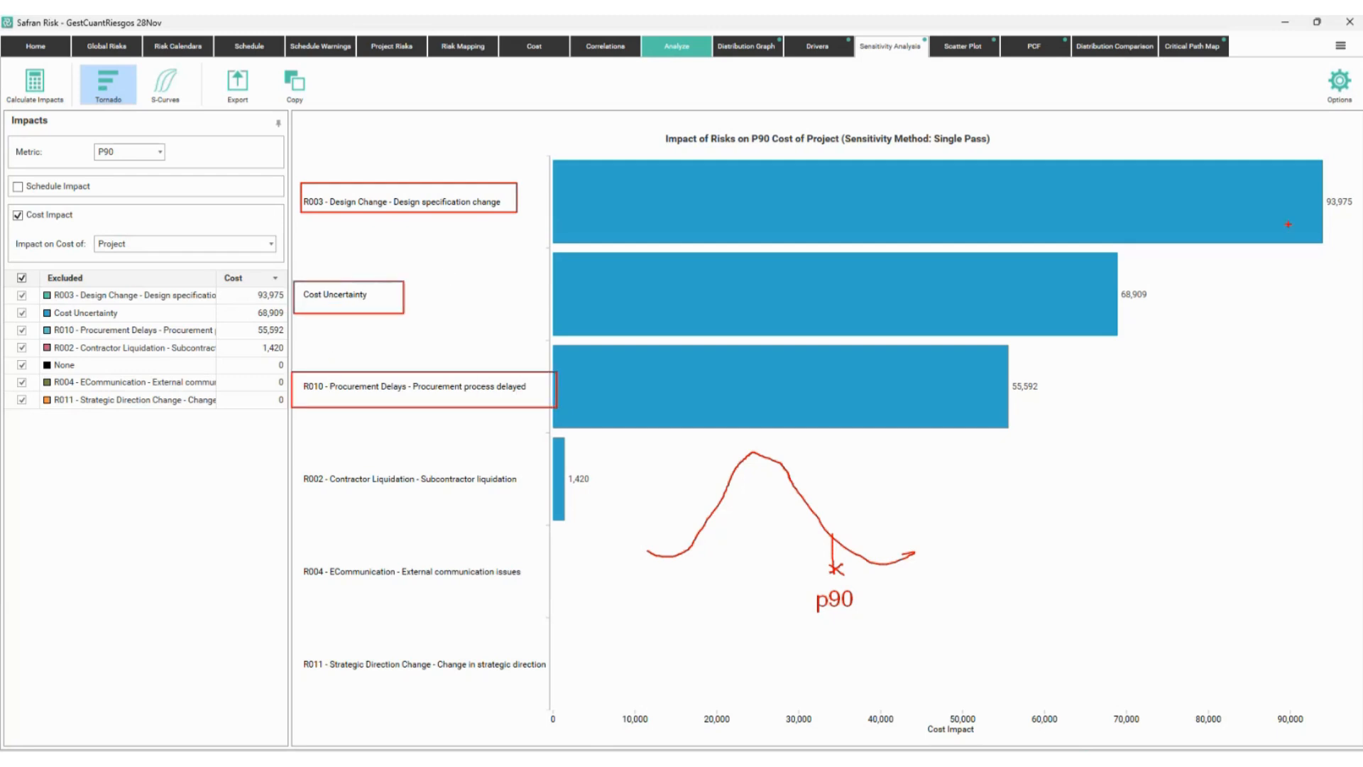
drag(1276, 243, 1317, 196)
drag(1148, 283, 1187, 270)
drag(1048, 376, 1070, 368)
key(Escape)
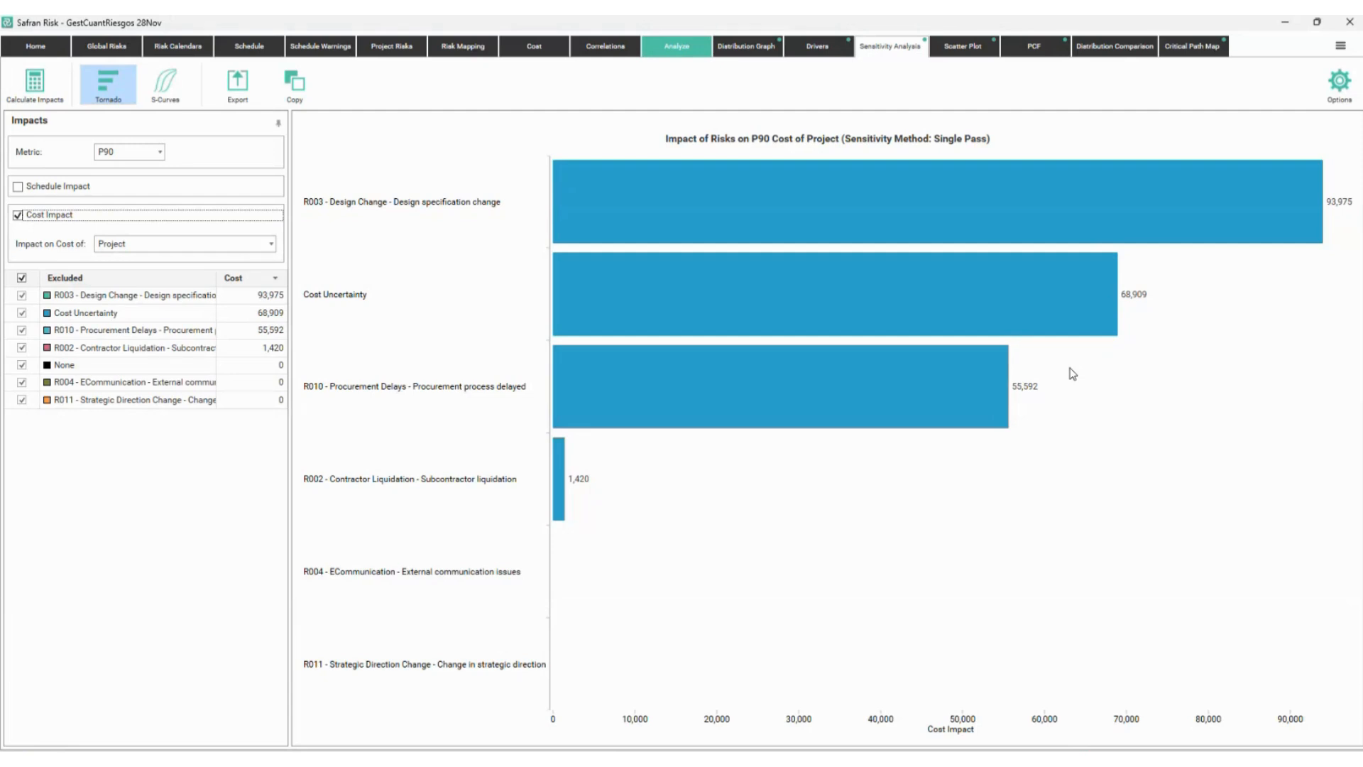
- Switch to the PowerPoint slide show and advance past "Análisis de Sensibilidad" to the "Integramos Cronograma" slide
key(alt+Tab)
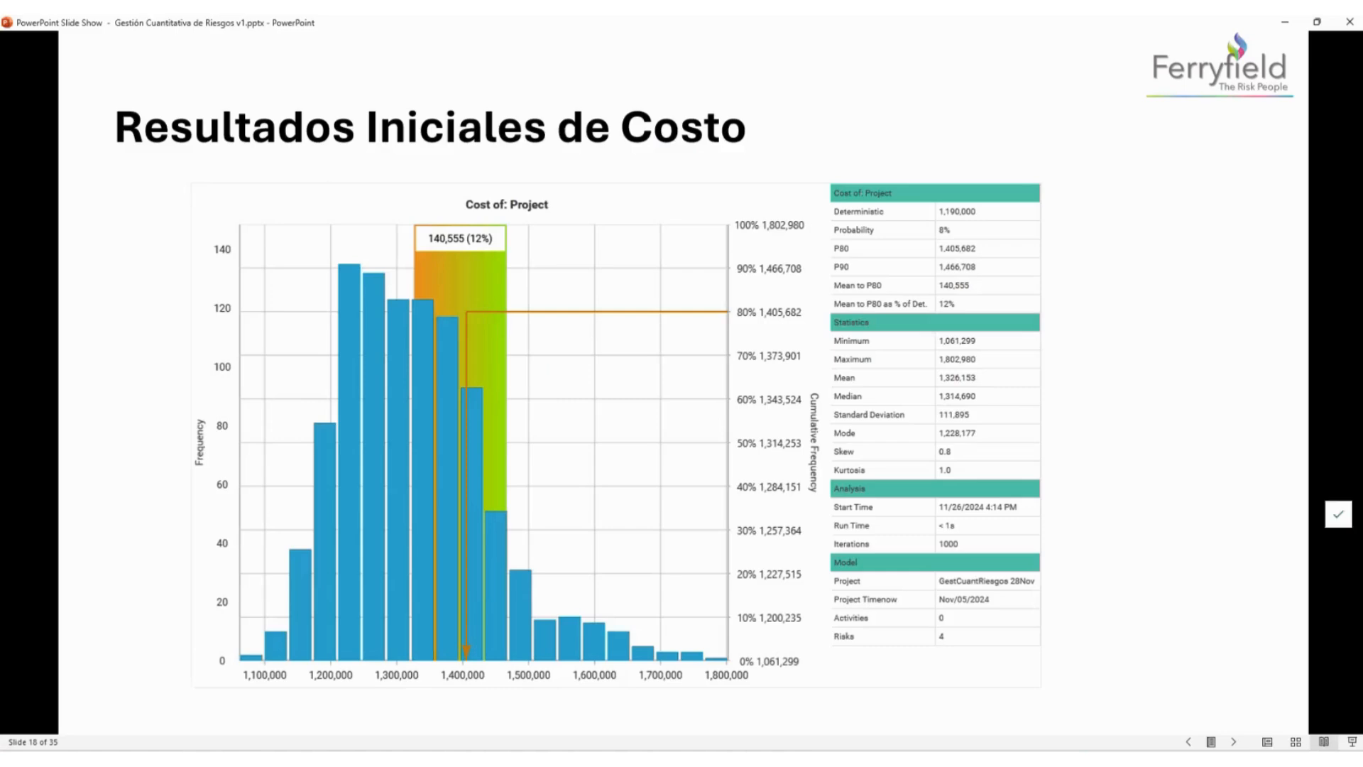
key(Right)
key(Right)
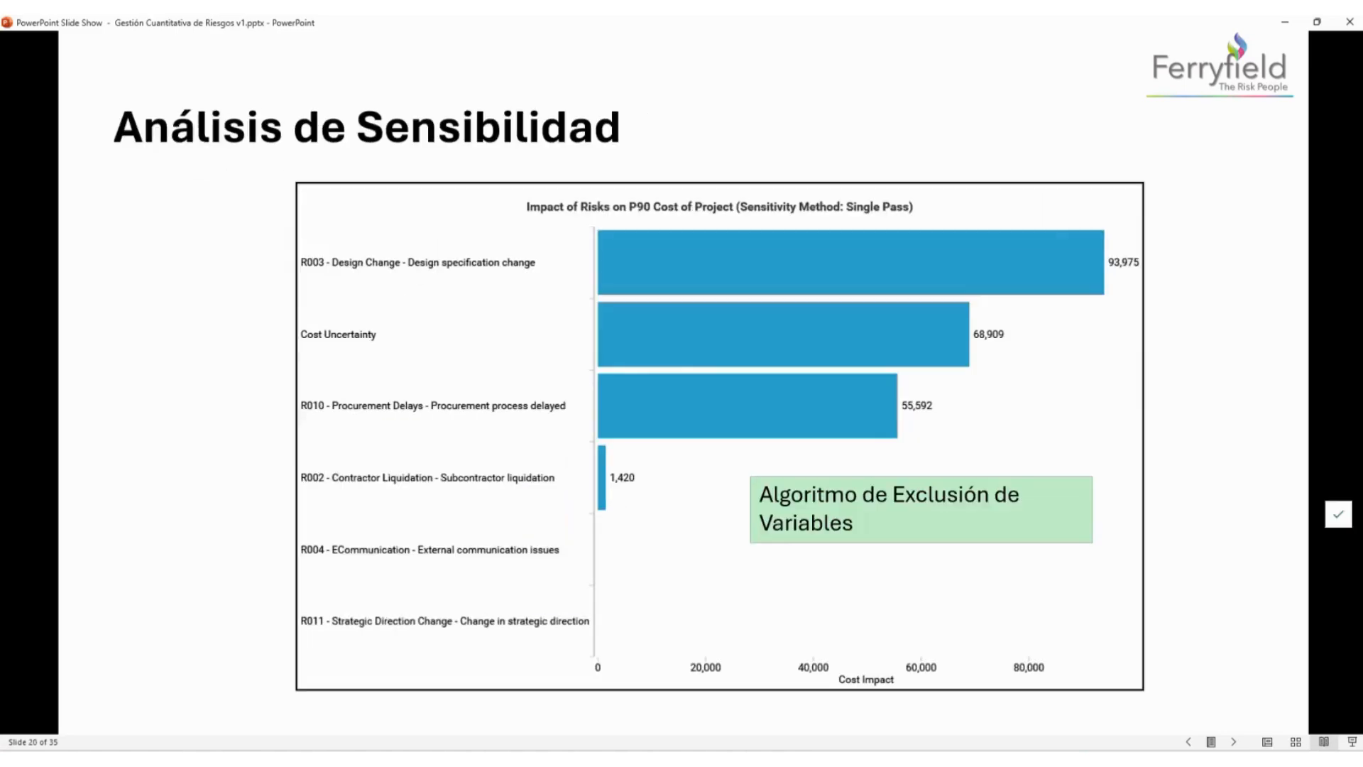
key(Right)
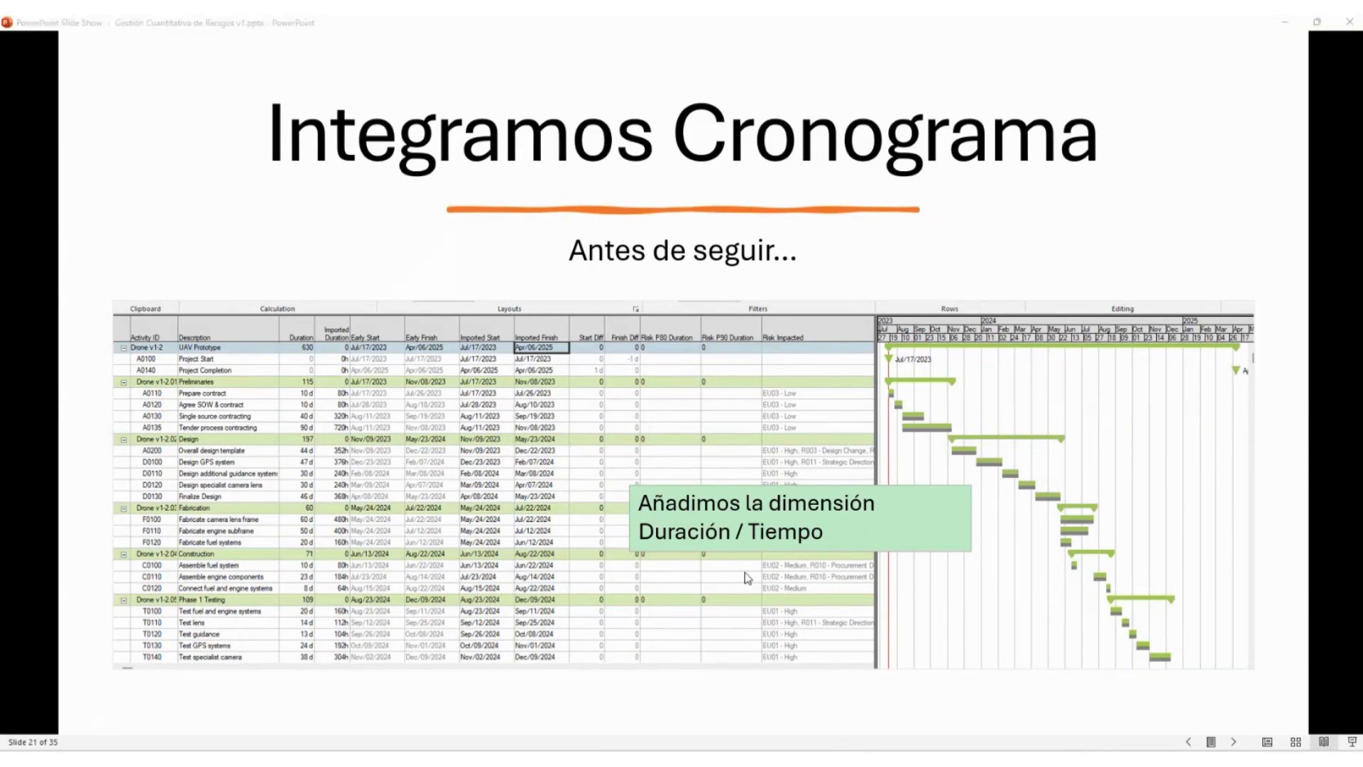
- Return to Safran Risk, close the current project, and open the recent project GestCuantRiesgos 2 28Nov
key(alt+Tab)
click(50, 52)
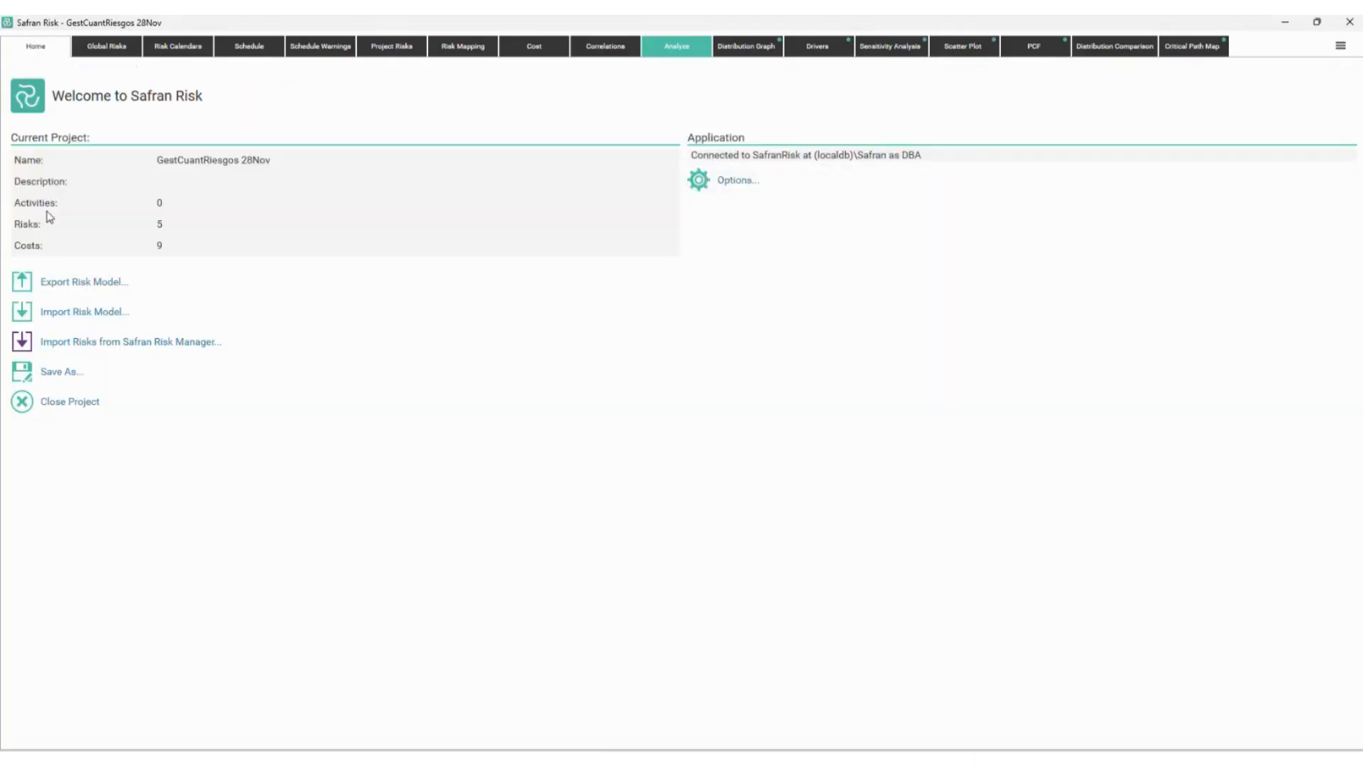
click(68, 402)
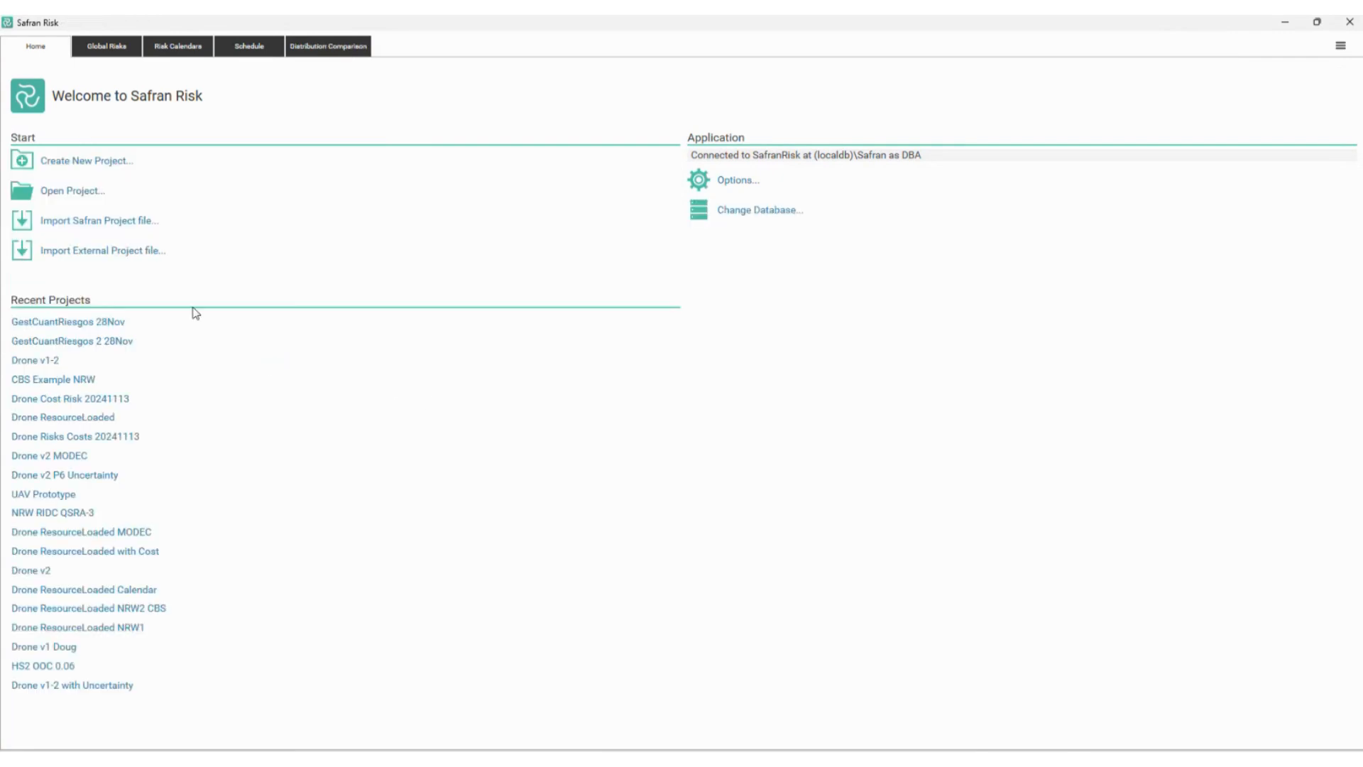
click(72, 343)
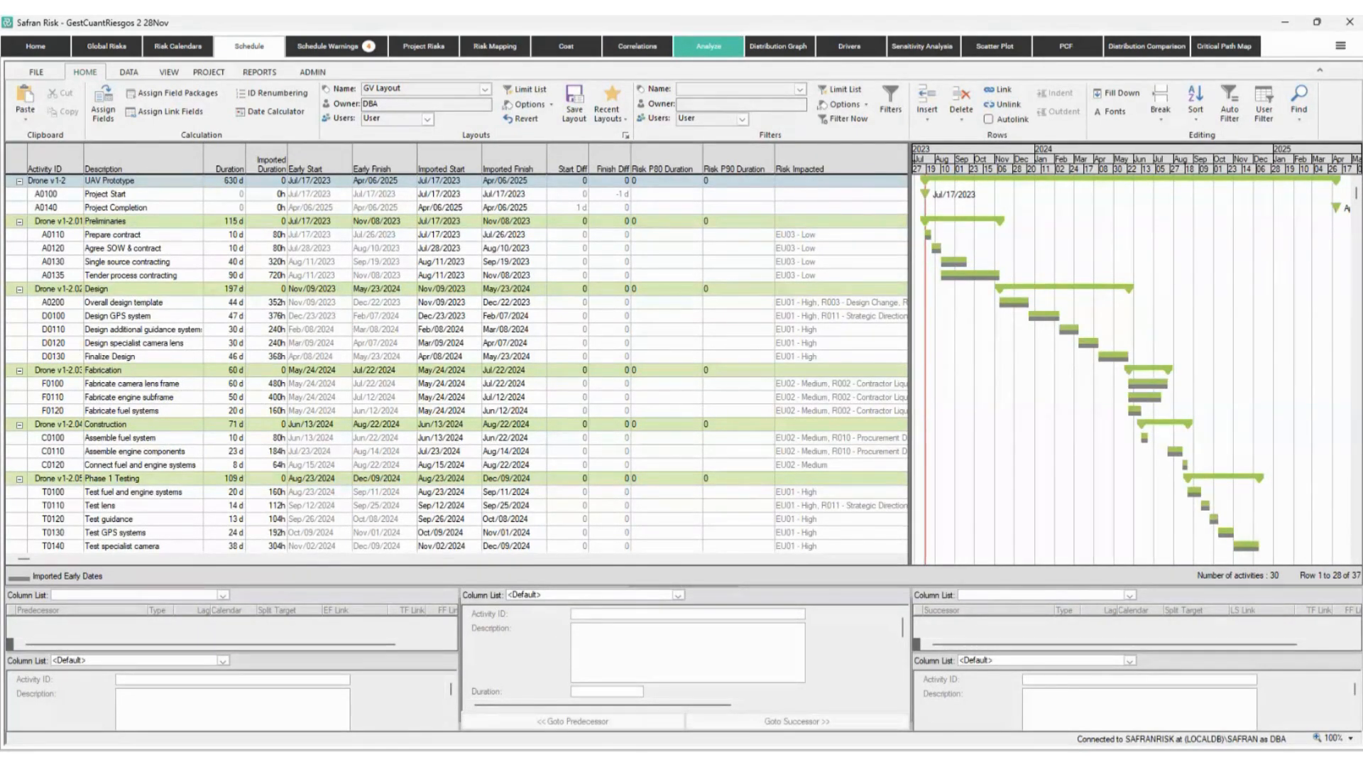
- Mark the design activities with an arrow and frames, sketch blue distribution curves over several Gantt bars, and clear the annotations
mouse_move(603, 306)
mouse_down()
mouse_move(576, 352)
mouse_move(622, 358)
mouse_up()
drag(984, 292, 1065, 328)
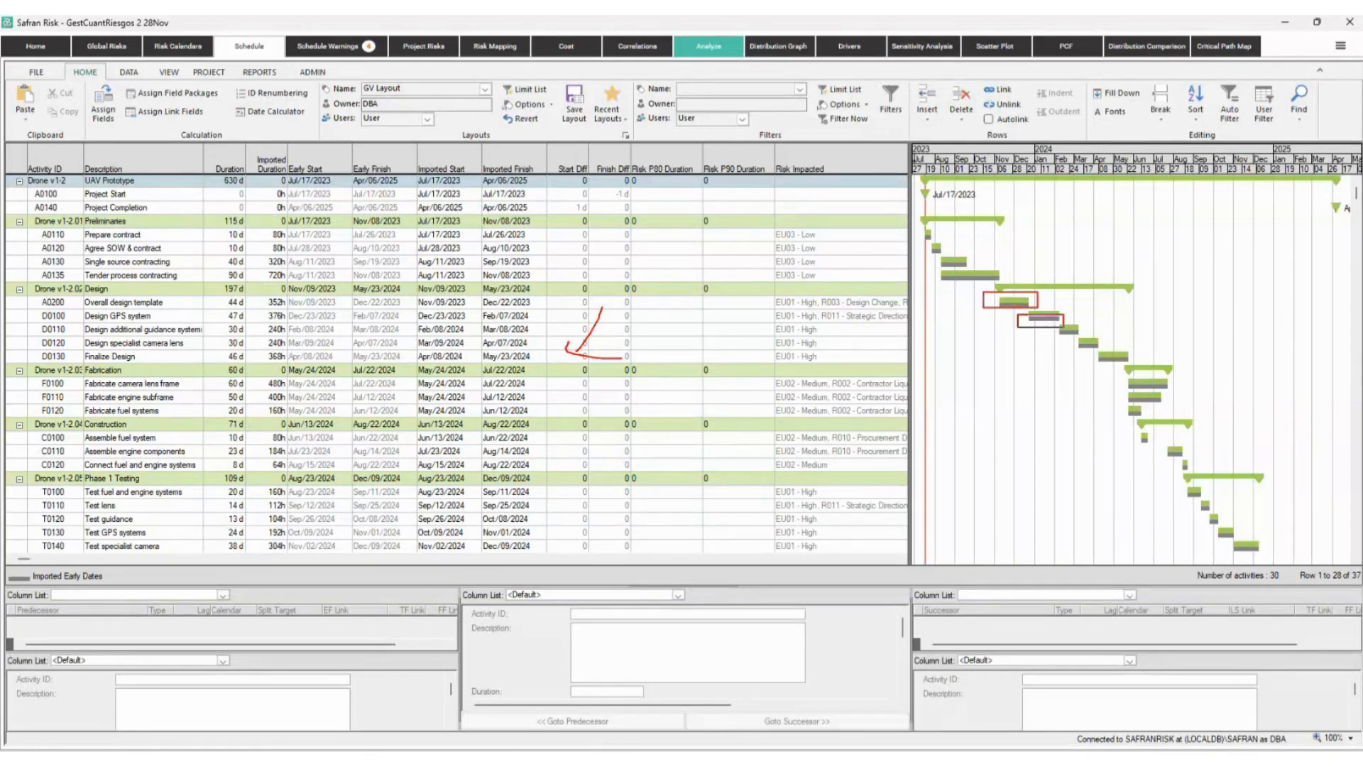
mouse_move(979, 296)
mouse_down()
mouse_move(1000, 281)
mouse_move(1047, 301)
mouse_move(1116, 360)
mouse_move(1146, 410)
mouse_up()
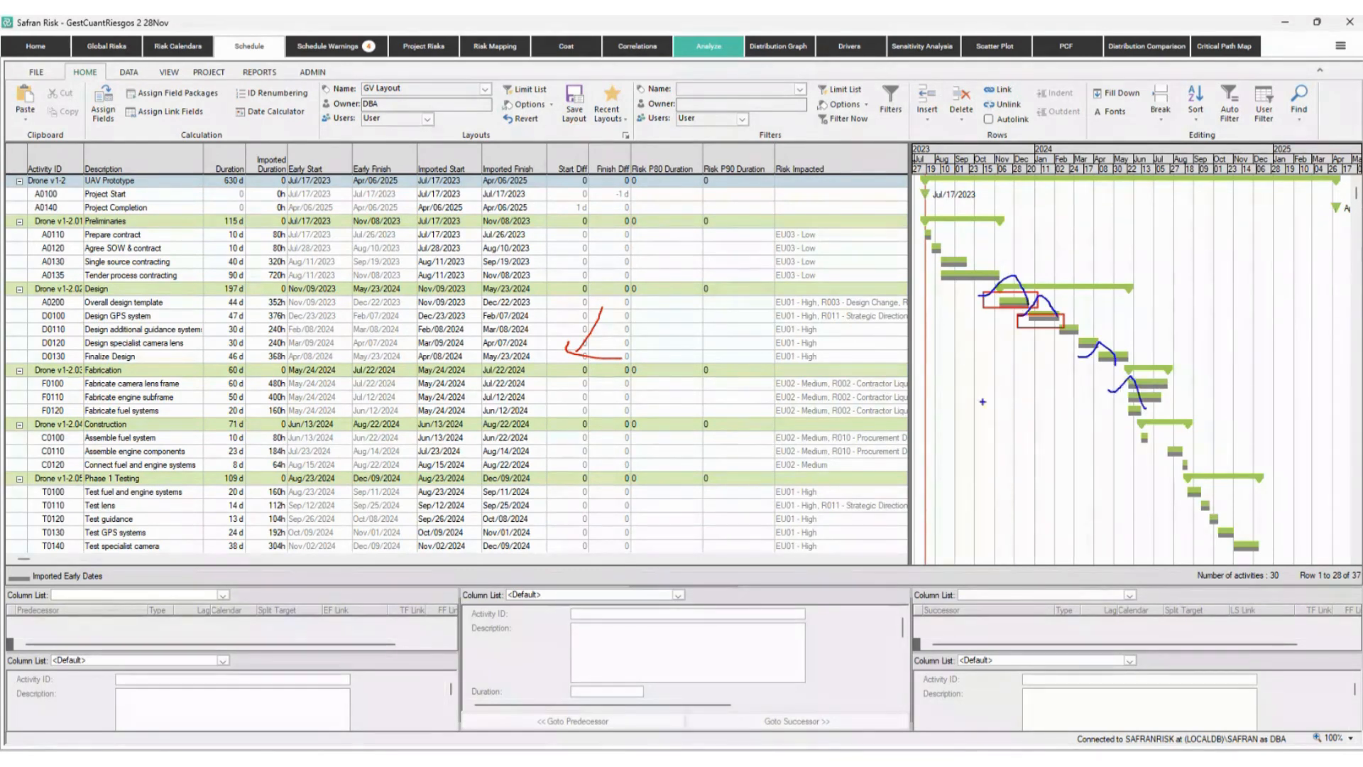
key(Escape)
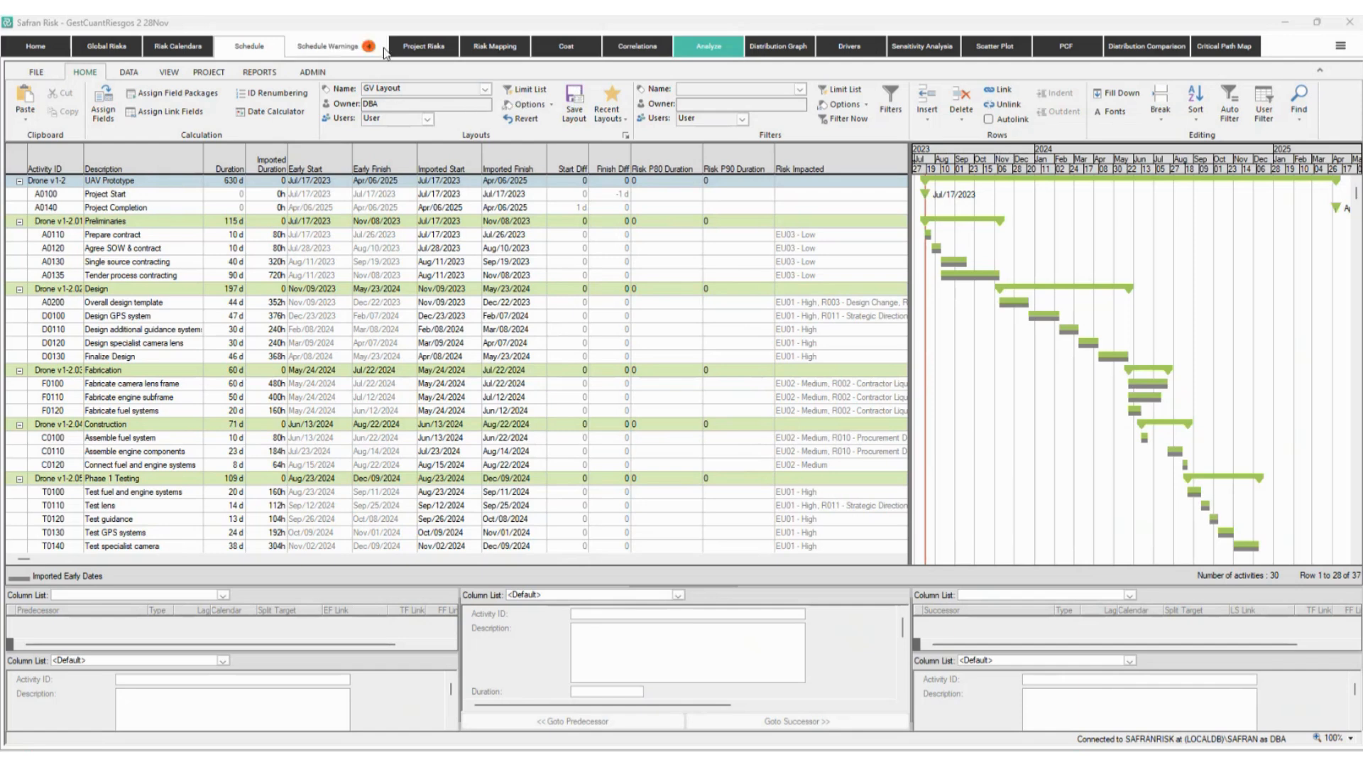
- Show the project risks, frame the EU01, EU02 and EU03 uncertainty rows, point arrows at them, and clear the annotations
click(422, 47)
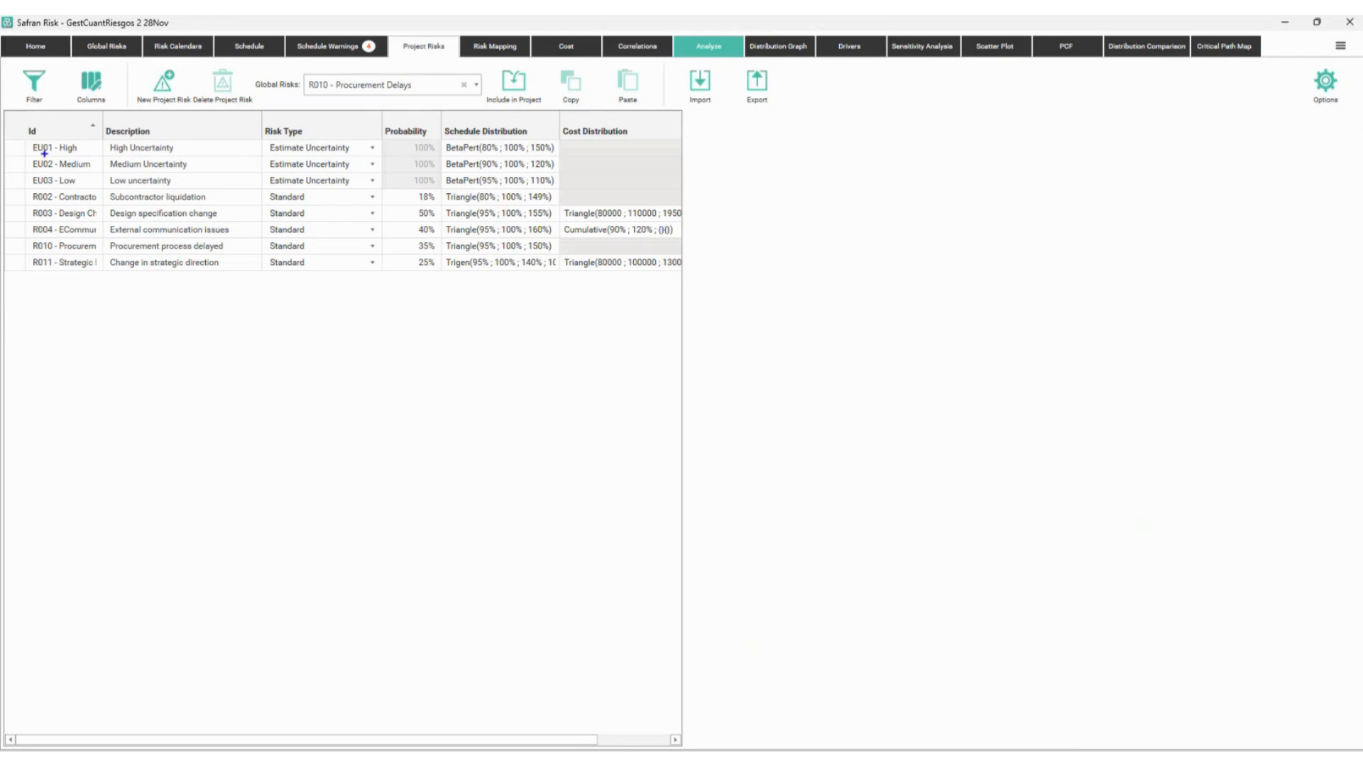
mouse_move(24, 126)
mouse_down()
mouse_move(183, 182)
mouse_move(580, 197)
mouse_move(561, 191)
mouse_up()
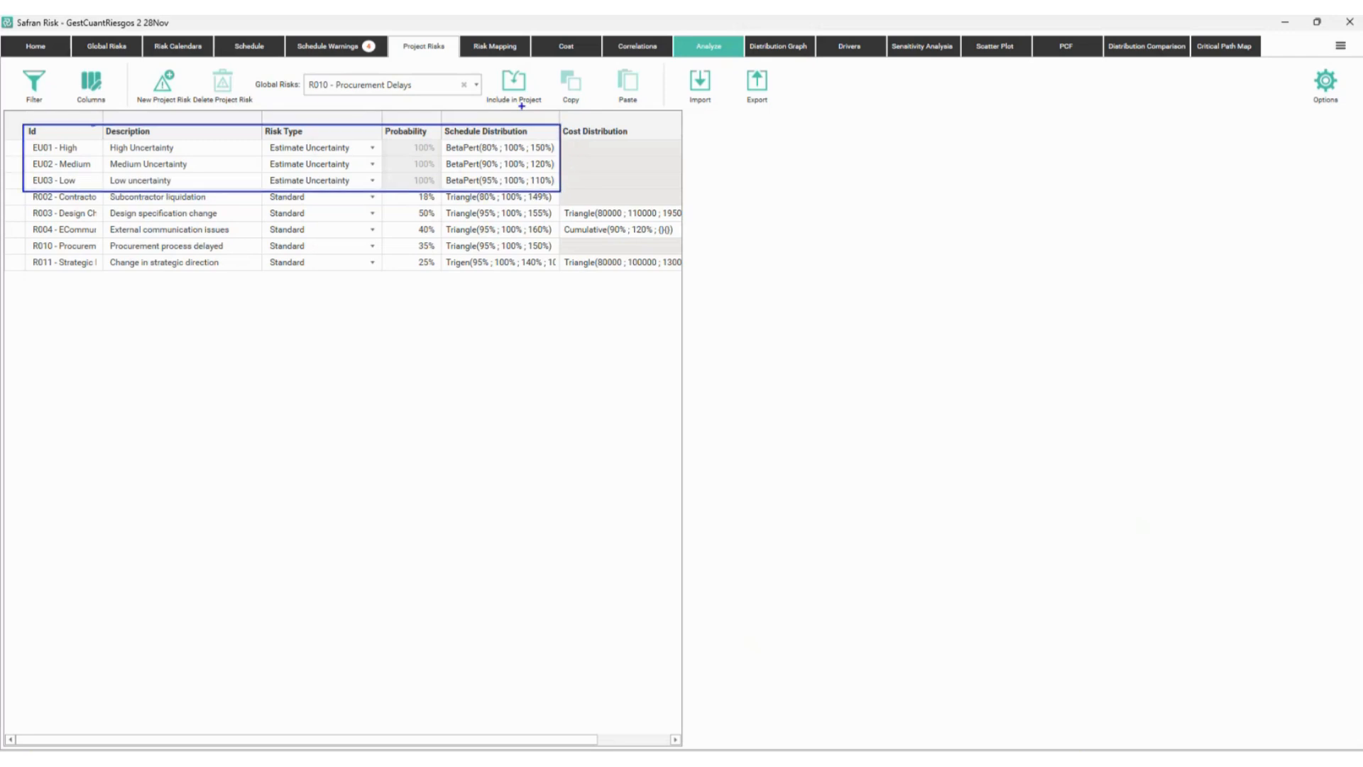
drag(483, 97, 472, 122)
mouse_move(251, 147)
mouse_down()
mouse_move(257, 135)
mouse_move(252, 183)
mouse_move(268, 158)
mouse_up()
key(Escape)
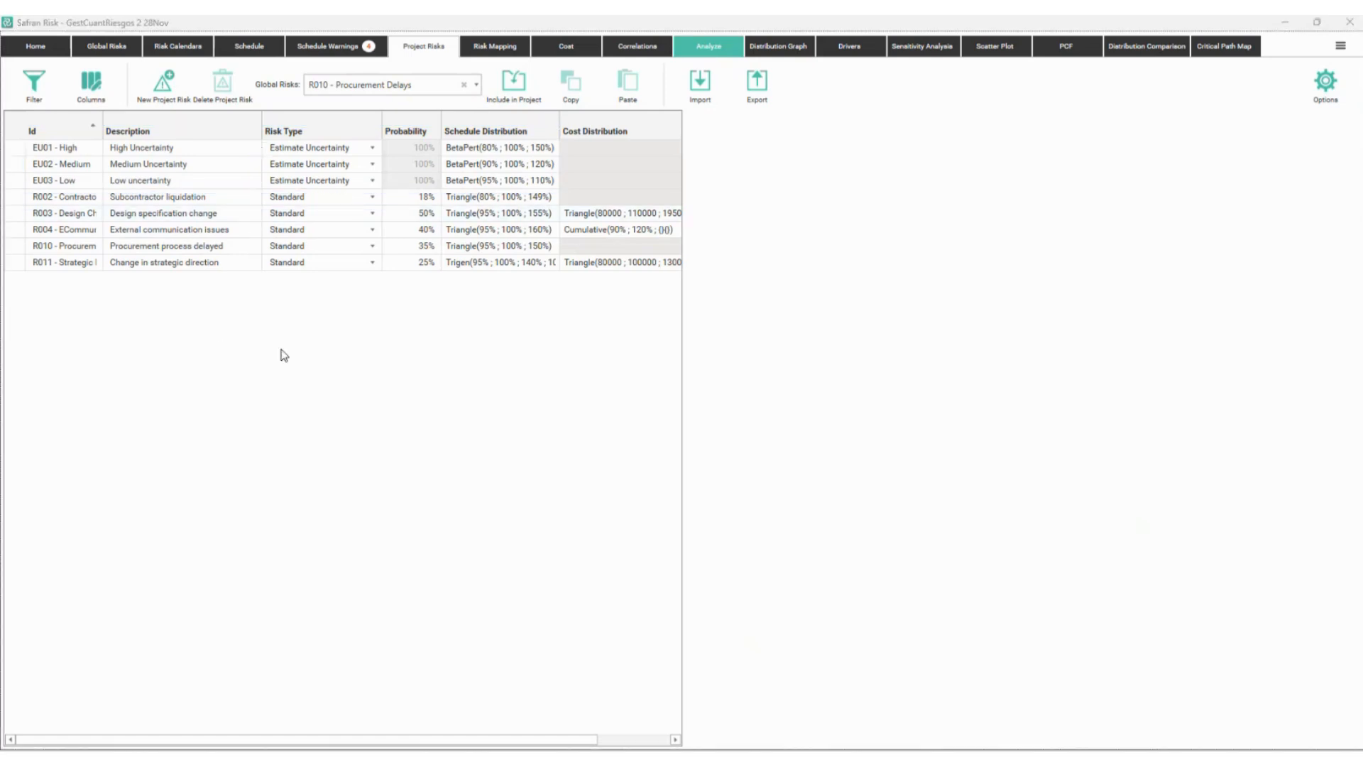
- Switch to the PowerPoint slide "El Registro de Riesgos", mark its highlighted headline with two blue arrows, and erase them
key(alt+Tab)
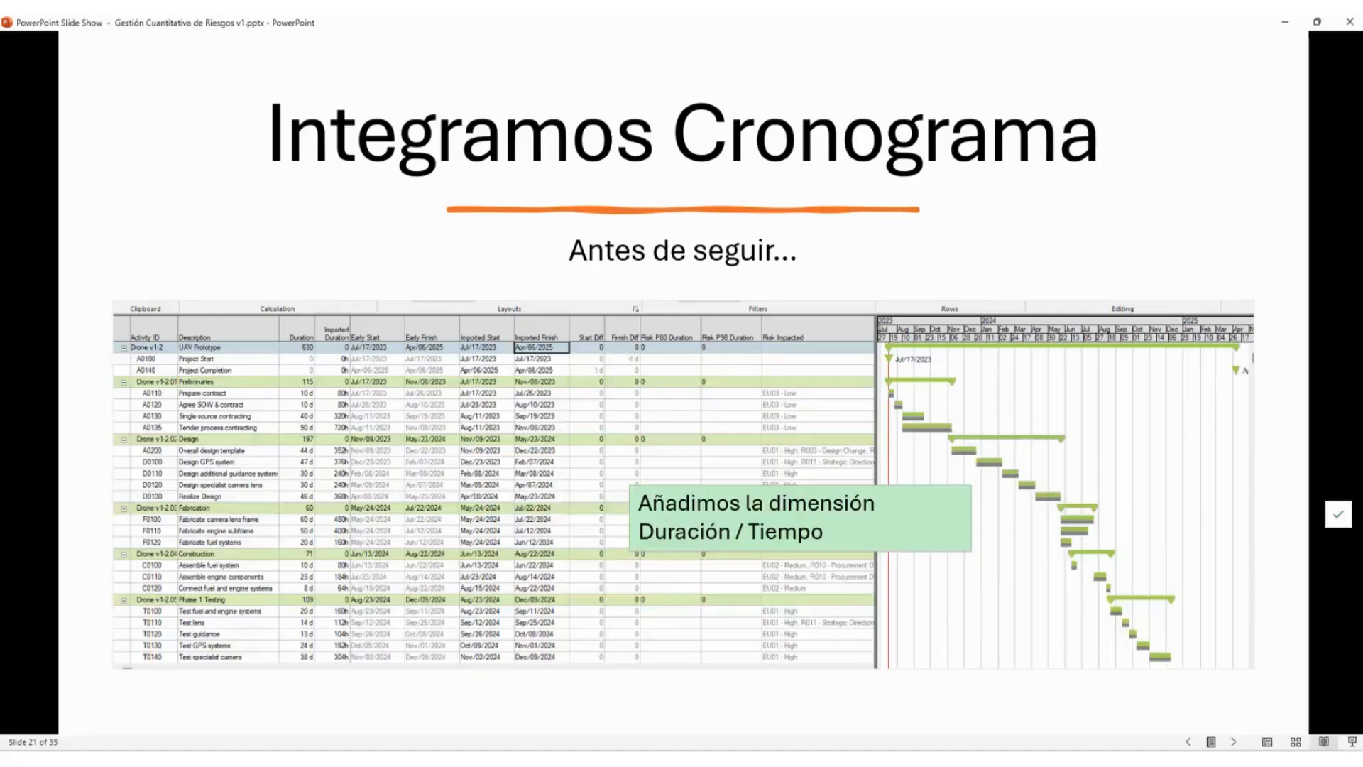
key(Right)
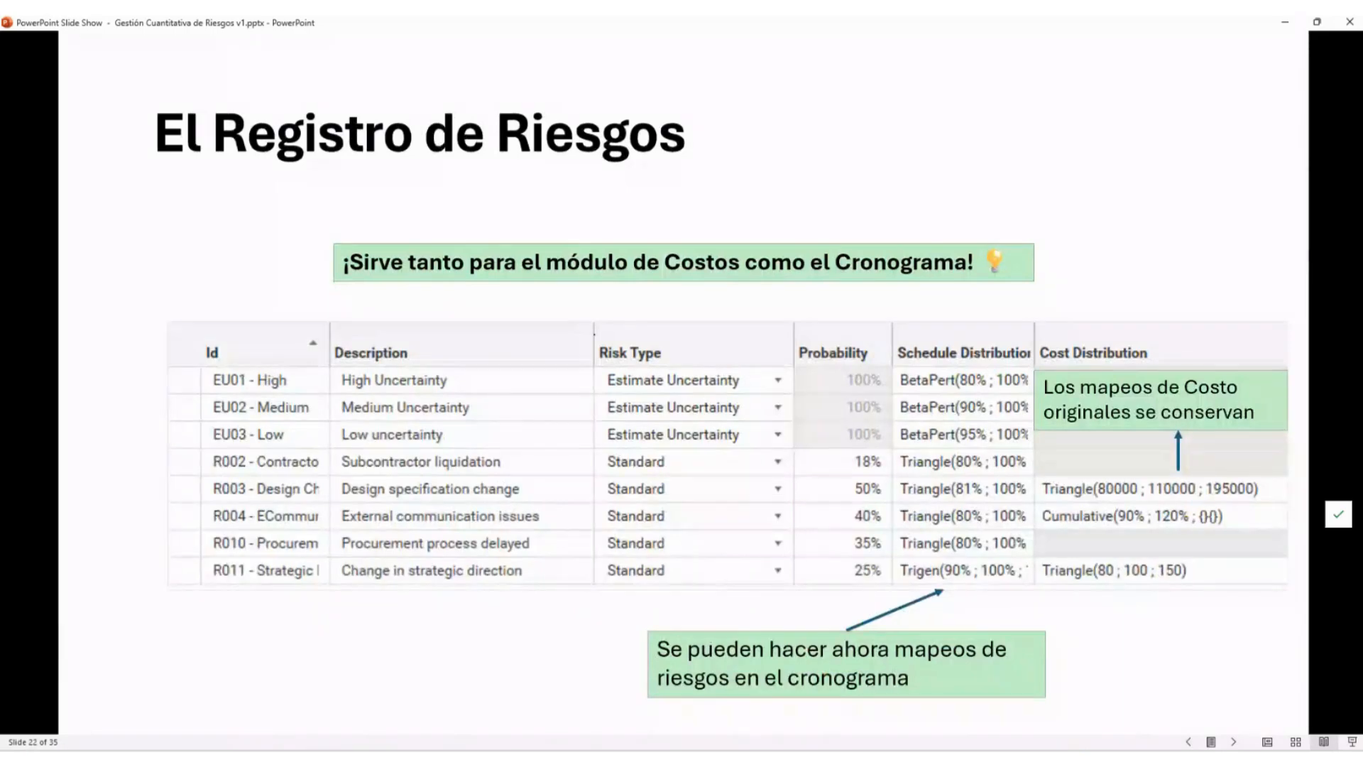
mouse_move(376, 219)
mouse_down()
mouse_move(427, 206)
mouse_move(483, 237)
mouse_up()
drag(754, 305, 824, 287)
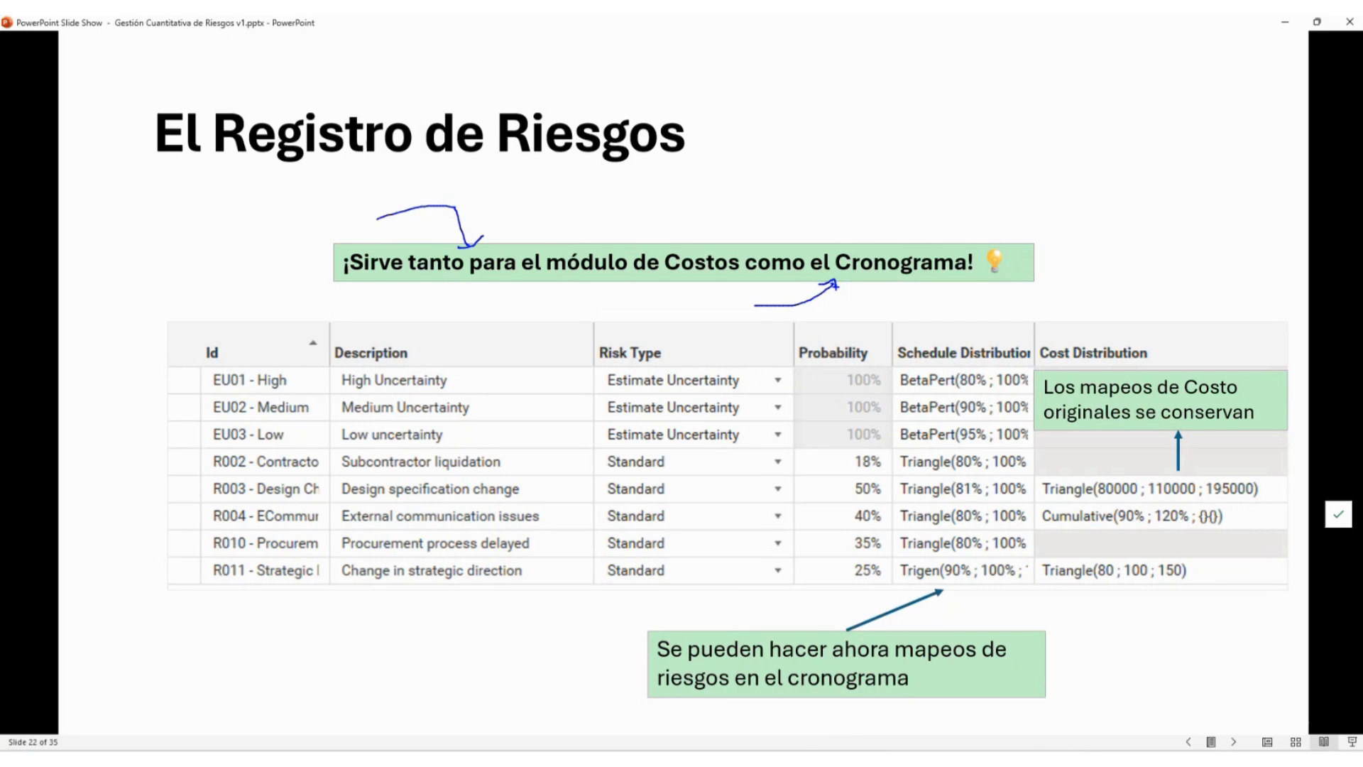
key(e)
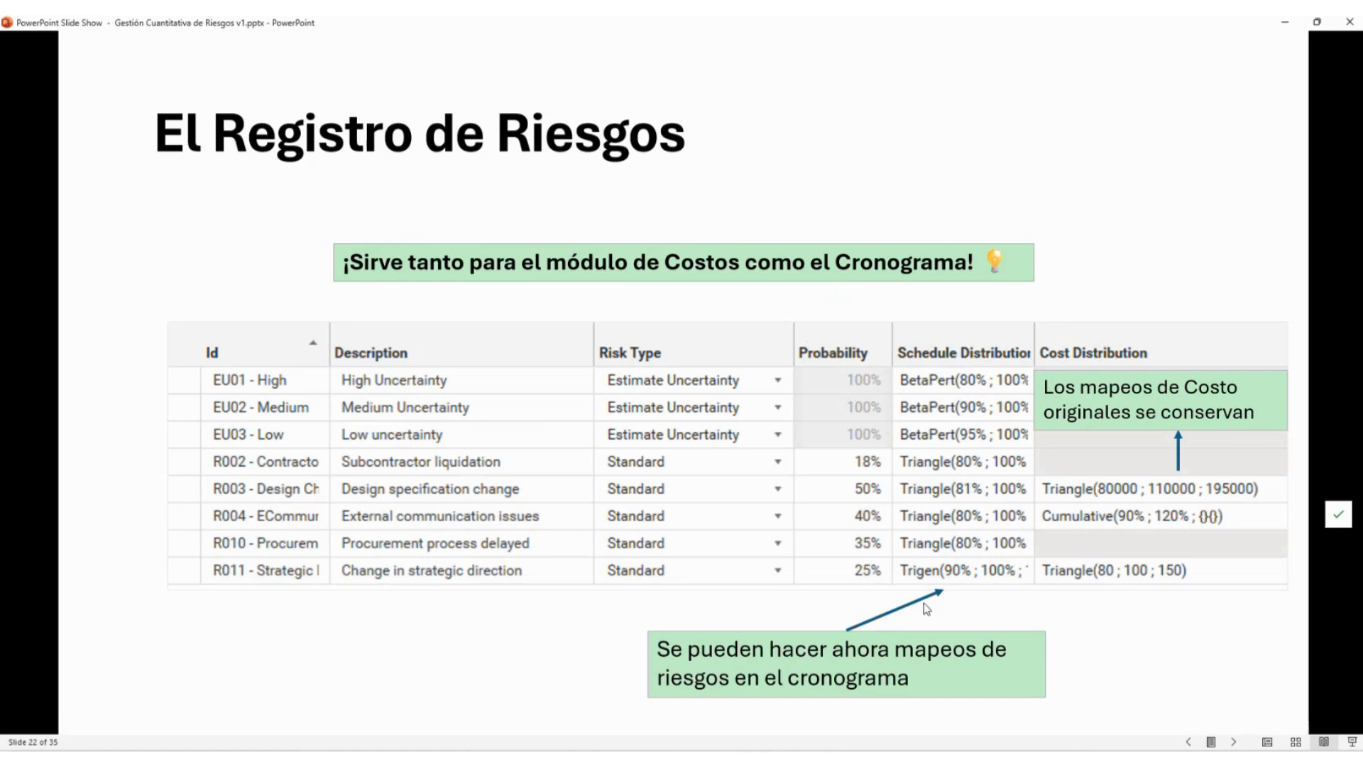
- Return to the project risks in Safran Risk and narrow the Description and Schedule Distribution columns to expose the full Cost Distribution column
key(alt+Tab)
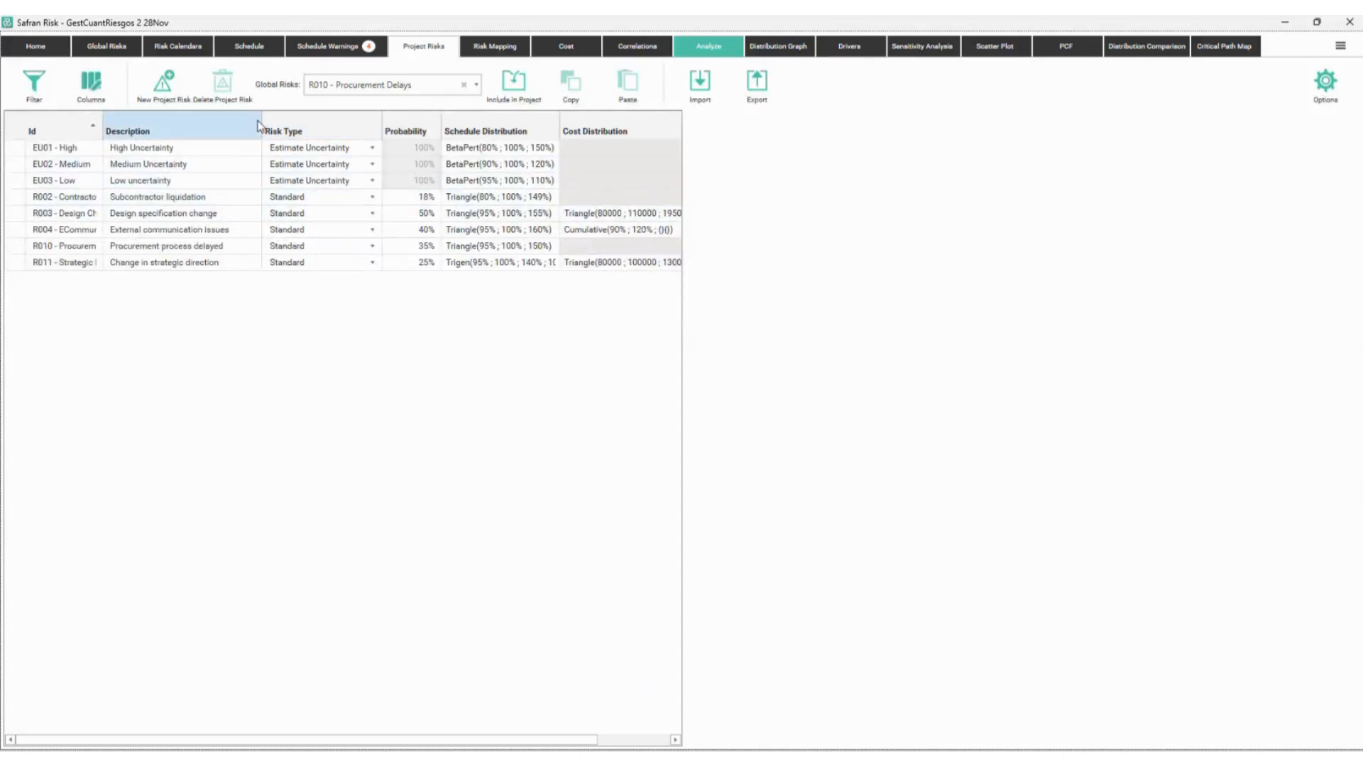
drag(260, 122, 237, 122)
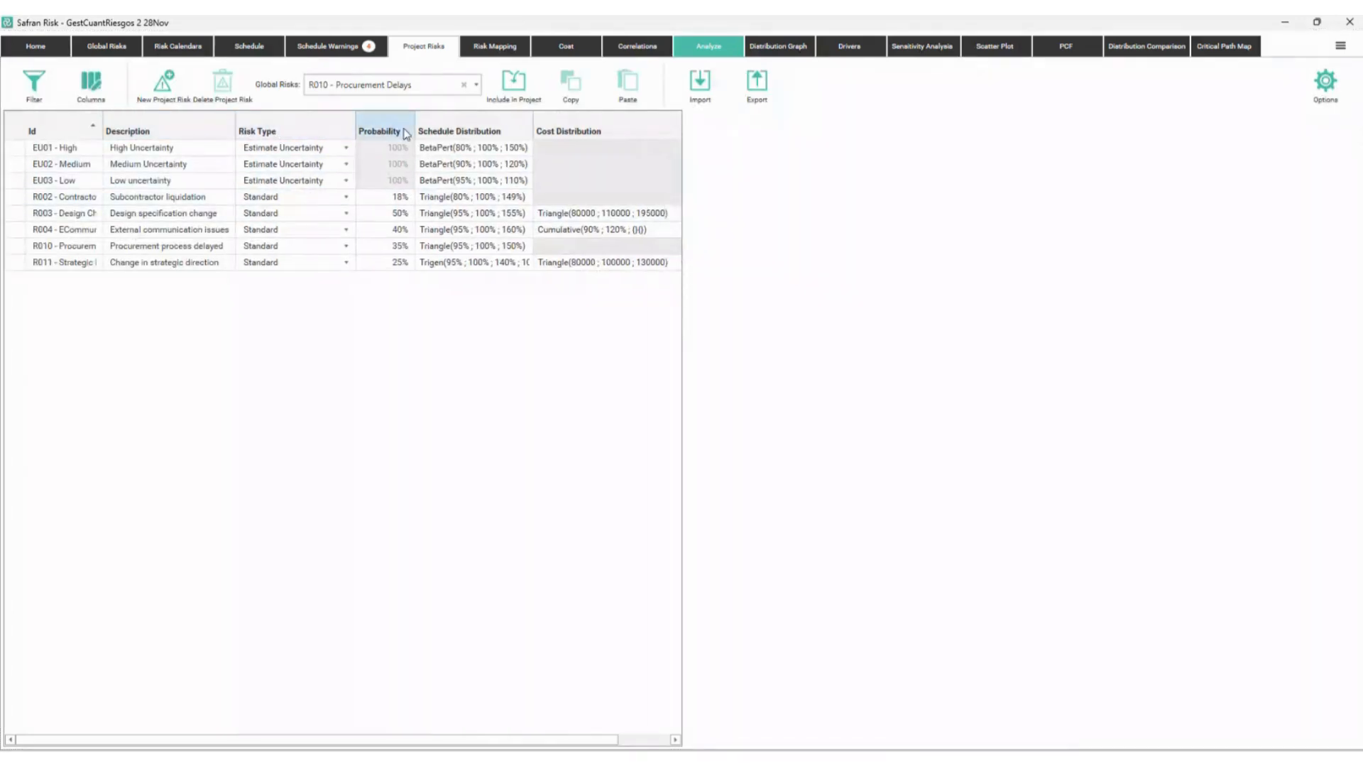
drag(534, 122, 527, 121)
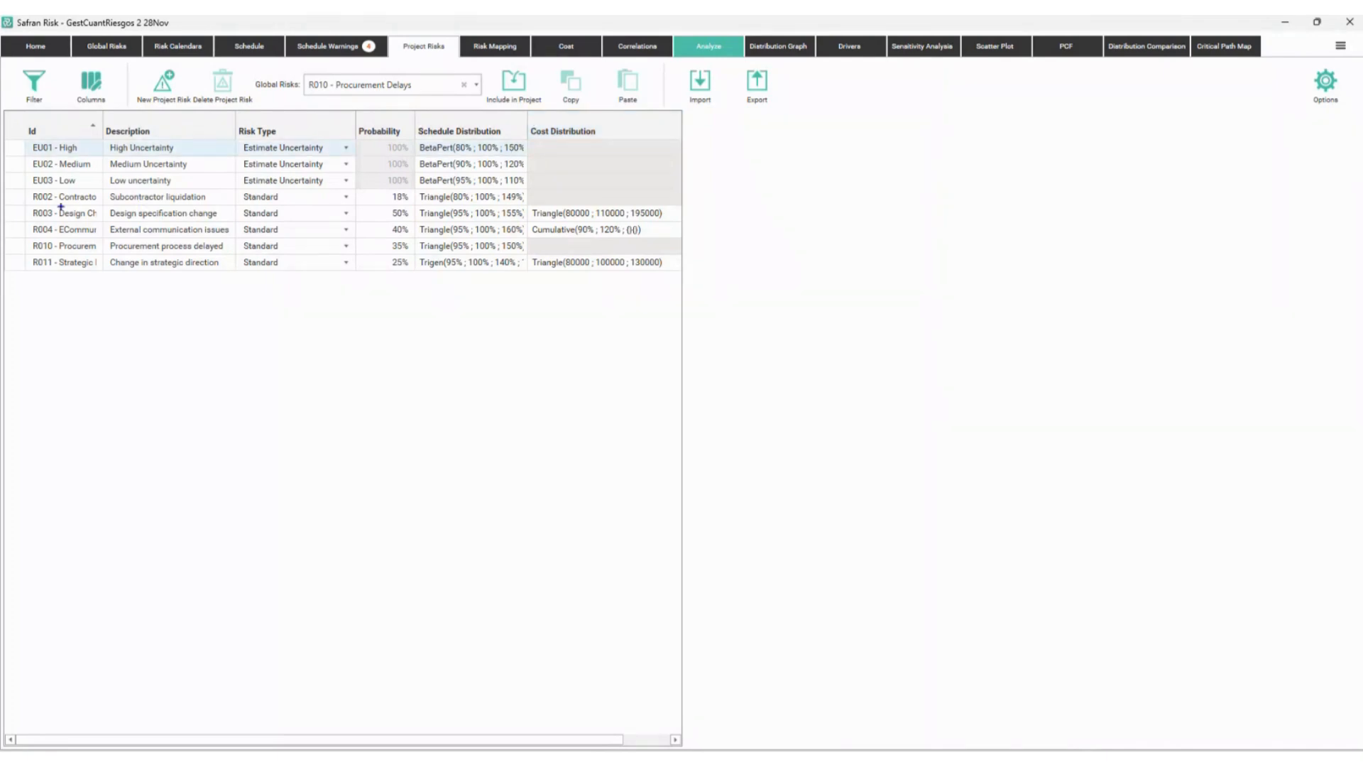
- Frame the R003 - Design Change row in blue, point arrows at its cost and schedule distributions, and clear the annotations
click(31, 213)
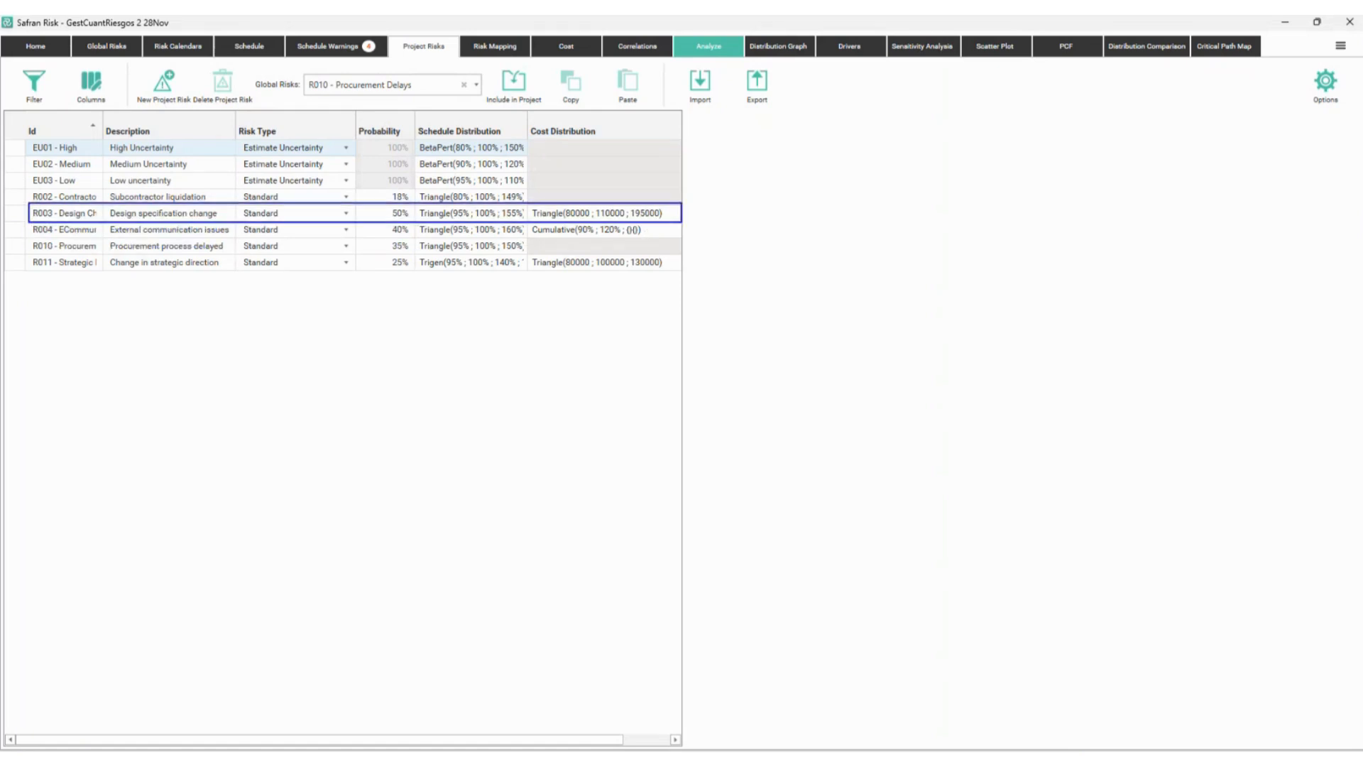
mouse_move(592, 175)
mouse_down()
mouse_move(572, 201)
mouse_move(581, 188)
mouse_move(566, 191)
mouse_up()
drag(390, 244, 420, 226)
key(Escape)
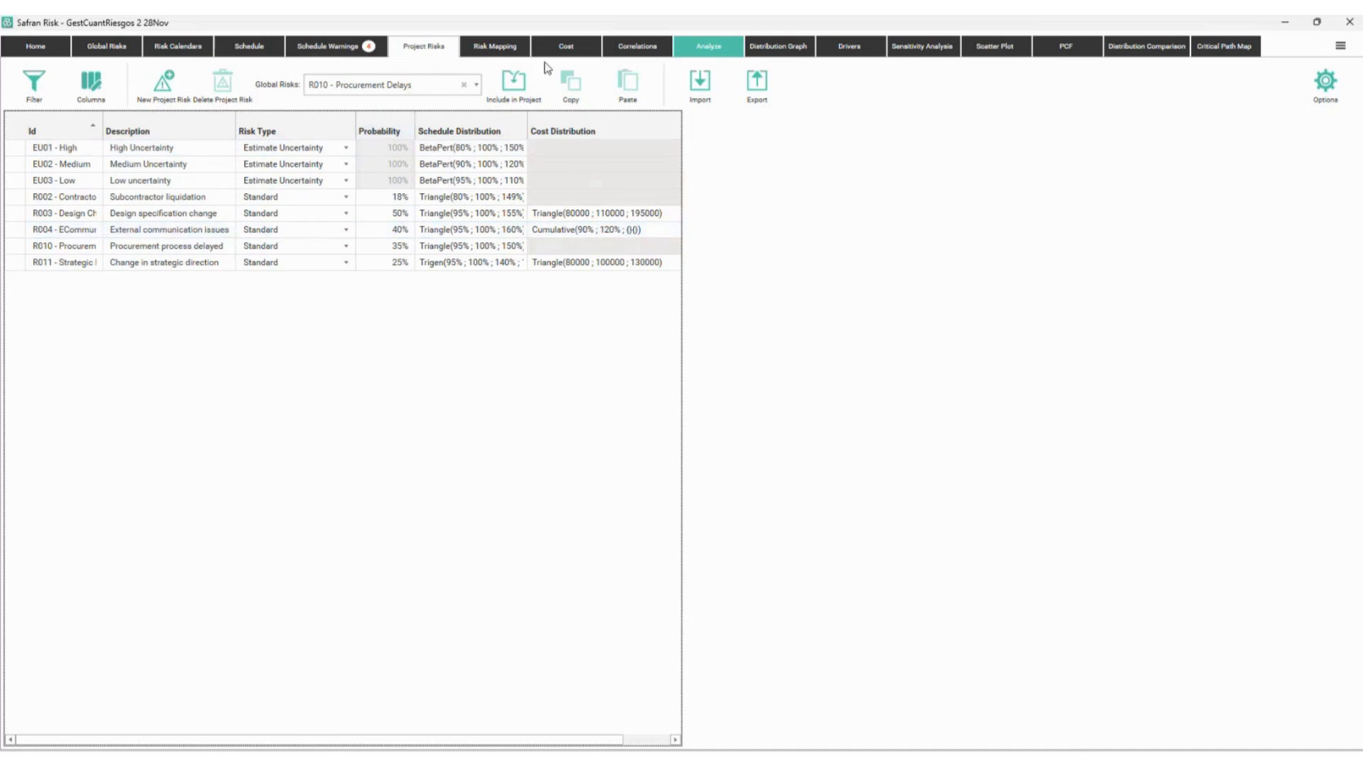
- Show the cost breakdown and expand Project, Training and Support down to their cost items and assigned risks
click(561, 47)
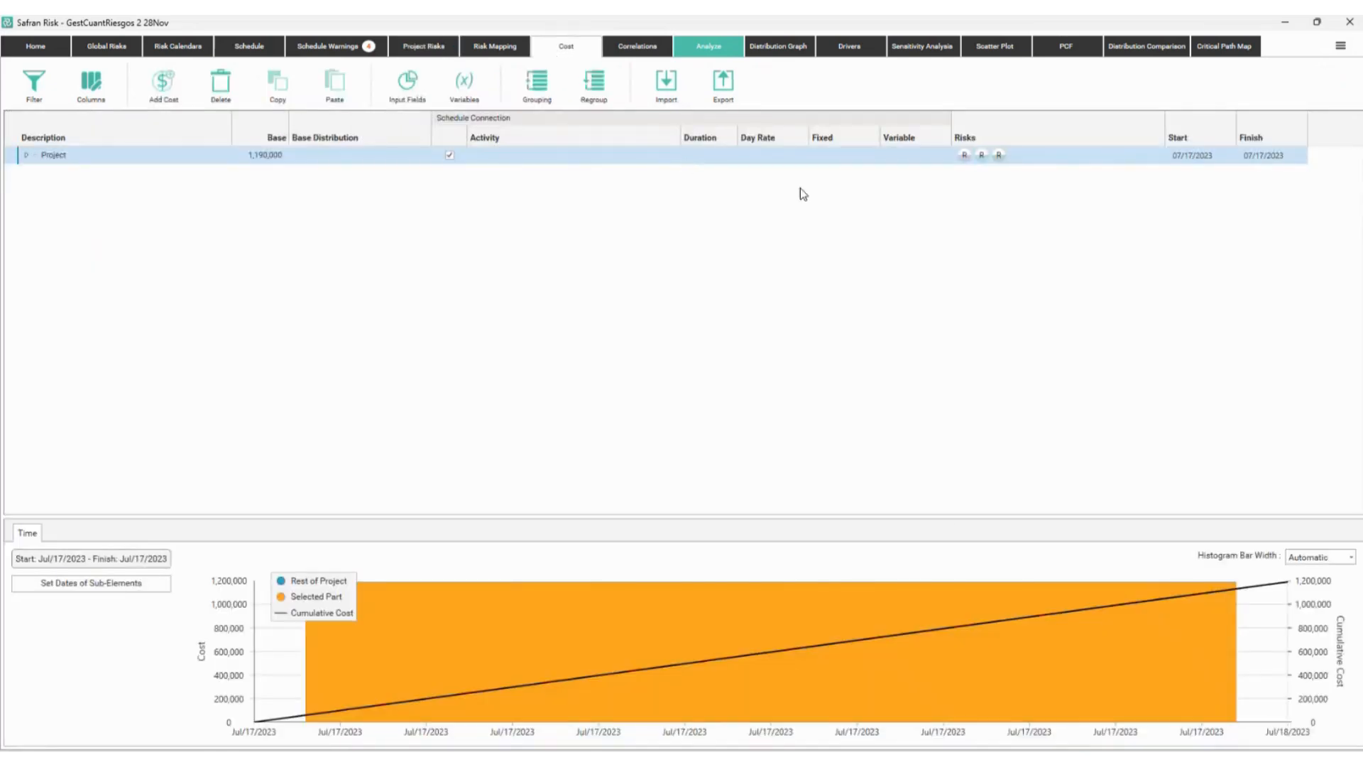
click(25, 156)
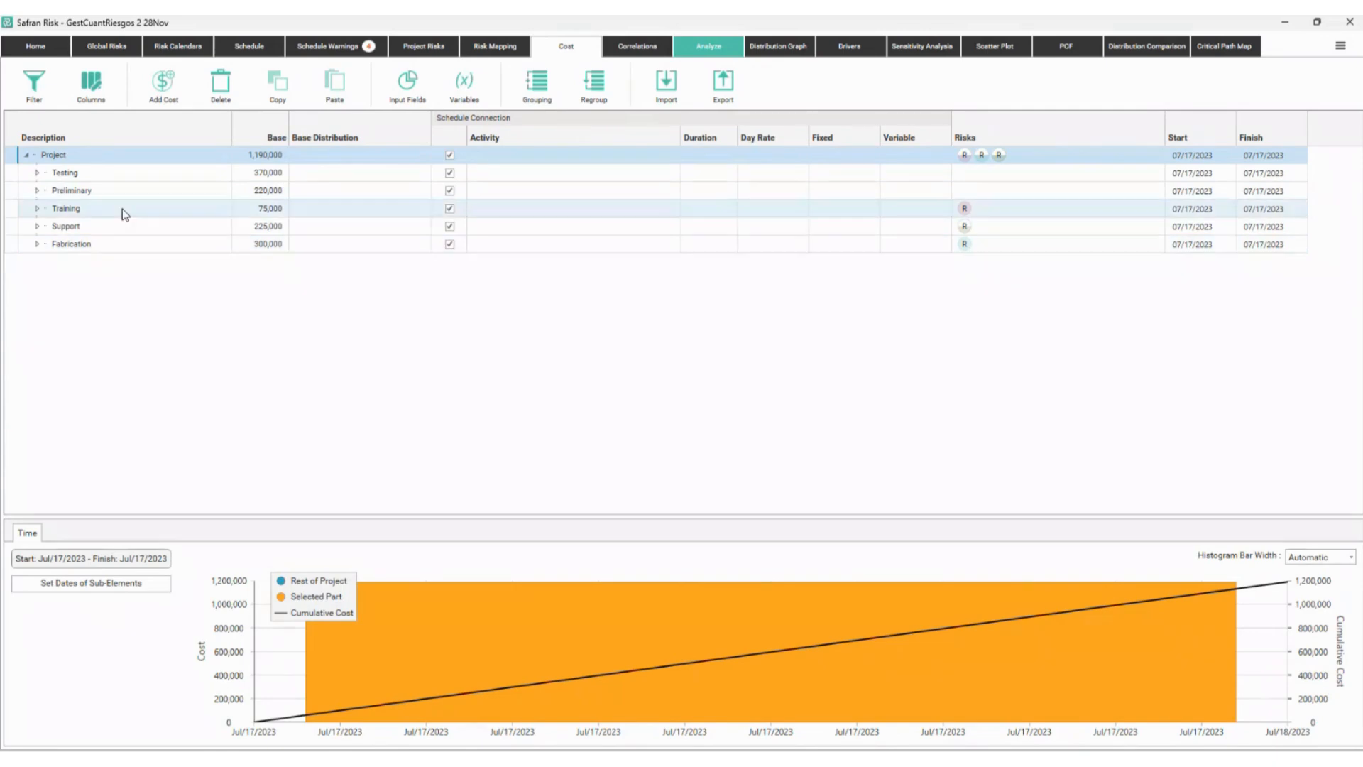
click(37, 208)
click(37, 244)
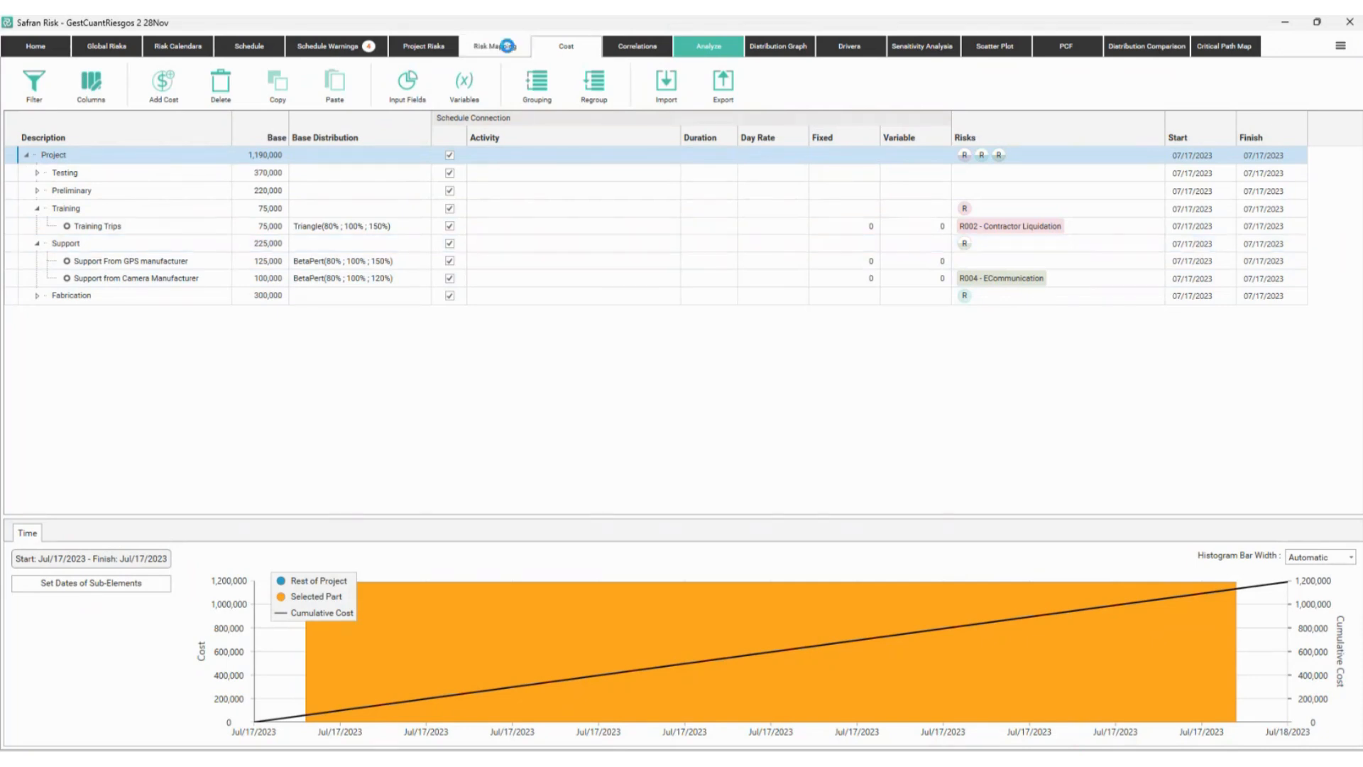
- Open the risk mapping, mark the activity list in blue, clear the mark, and expand the Preliminaries and Fabrication groups
click(506, 45)
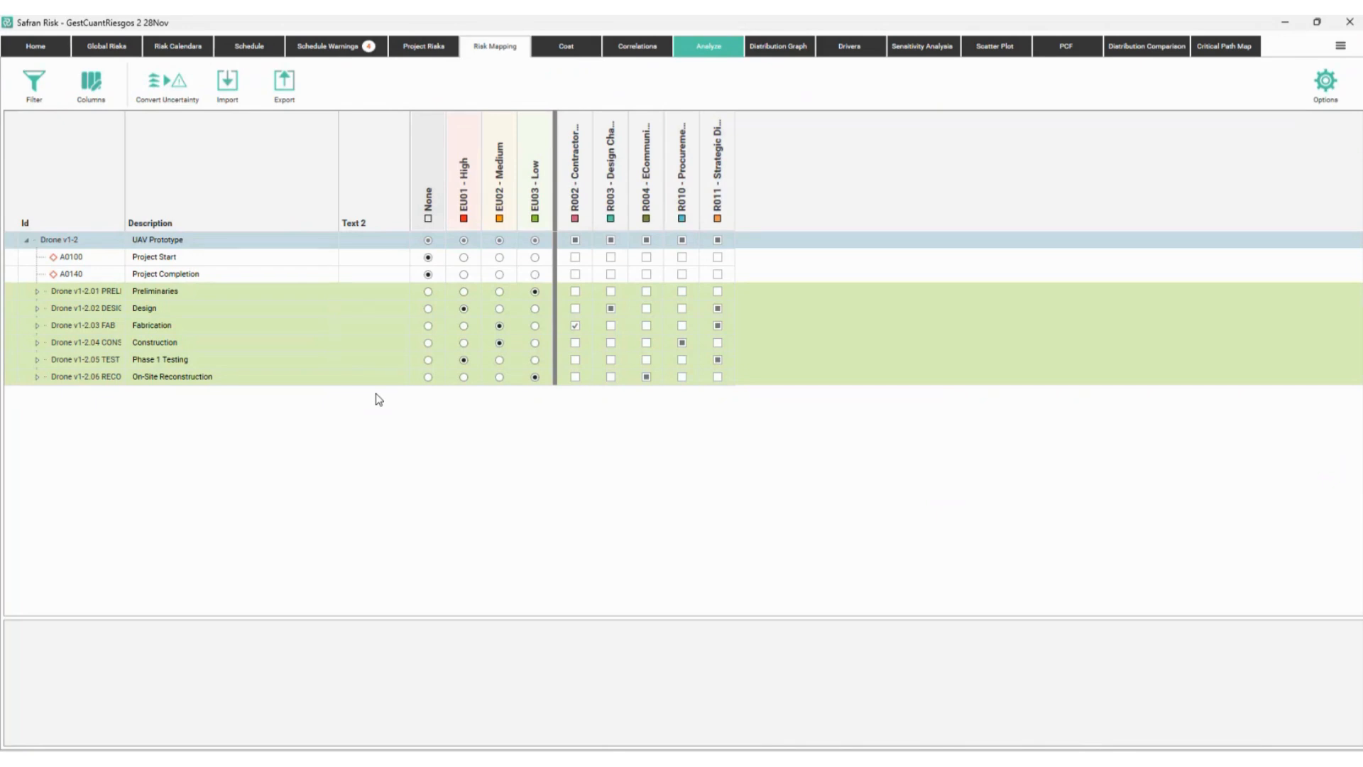
key(ctrl+2)
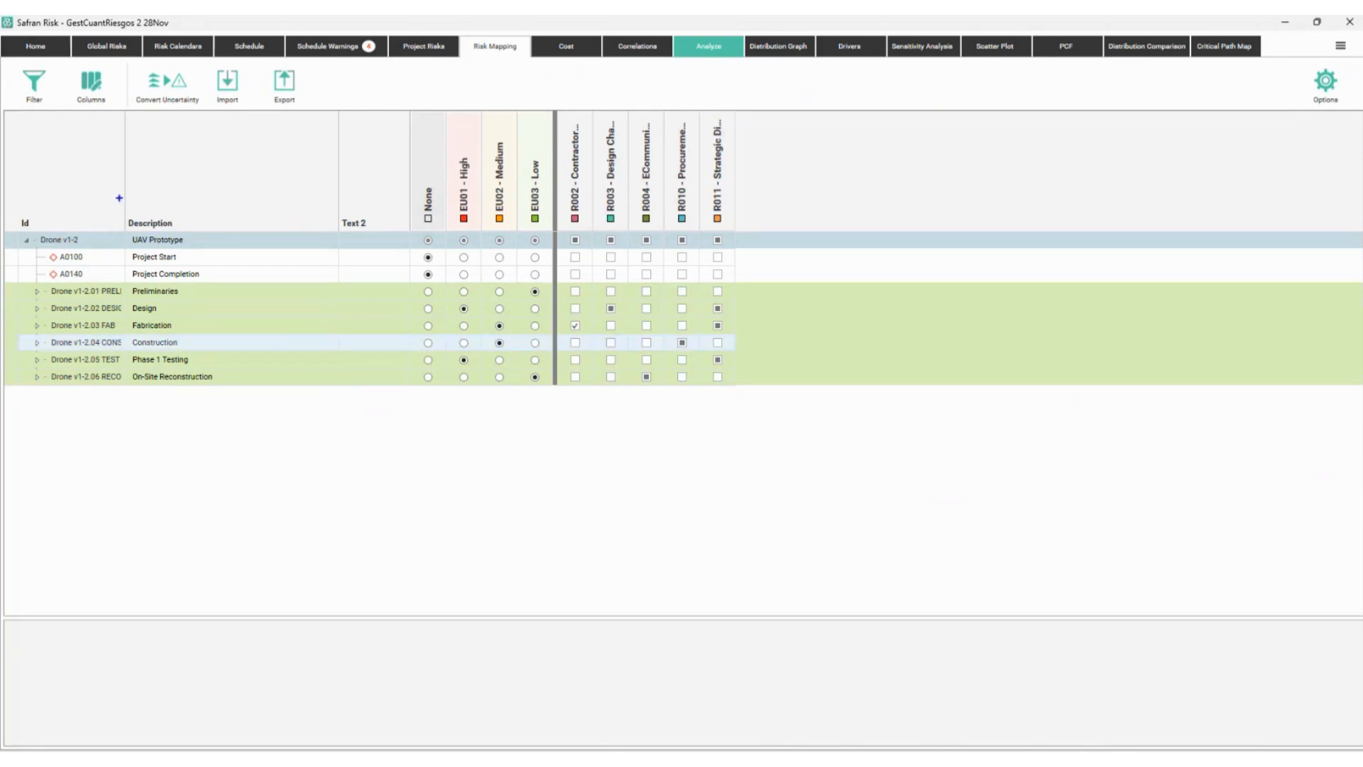
drag(119, 198, 112, 289)
key(Escape)
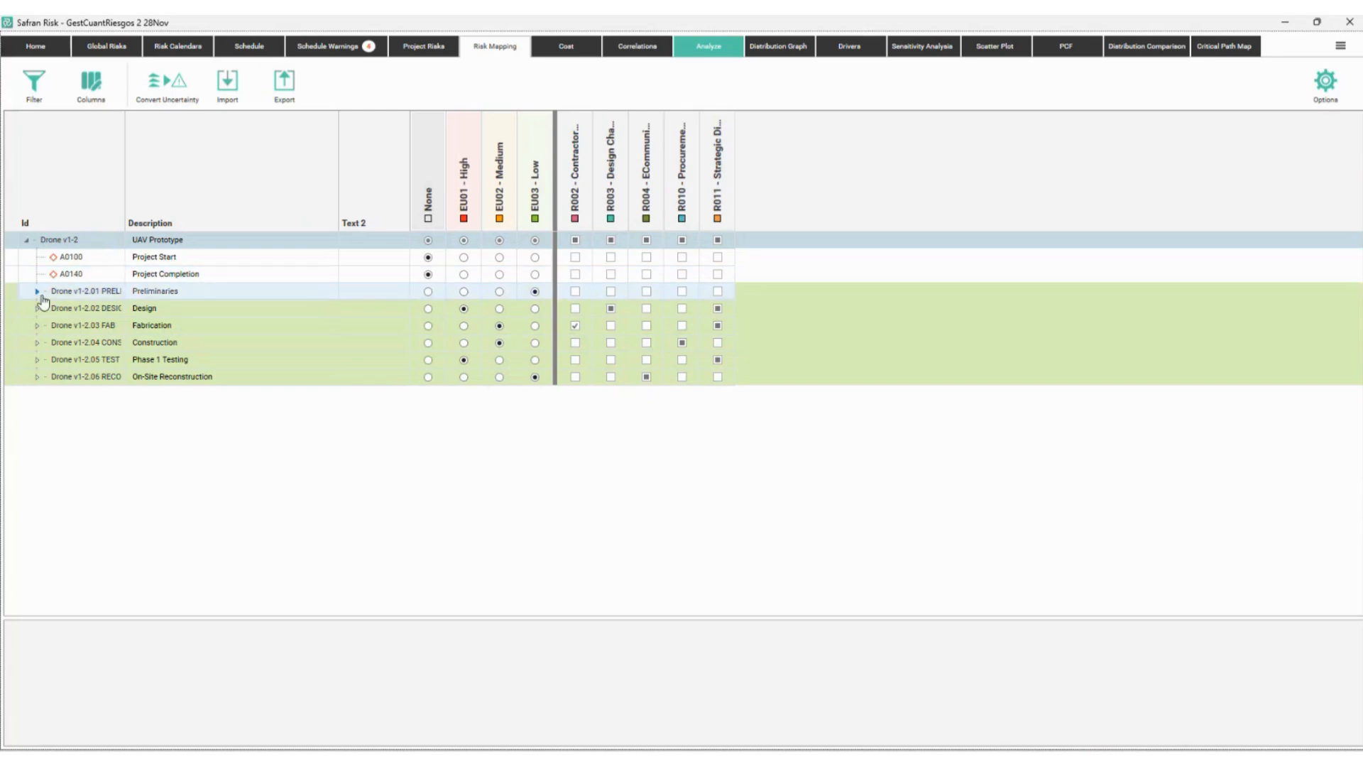
click(37, 291)
click(37, 394)
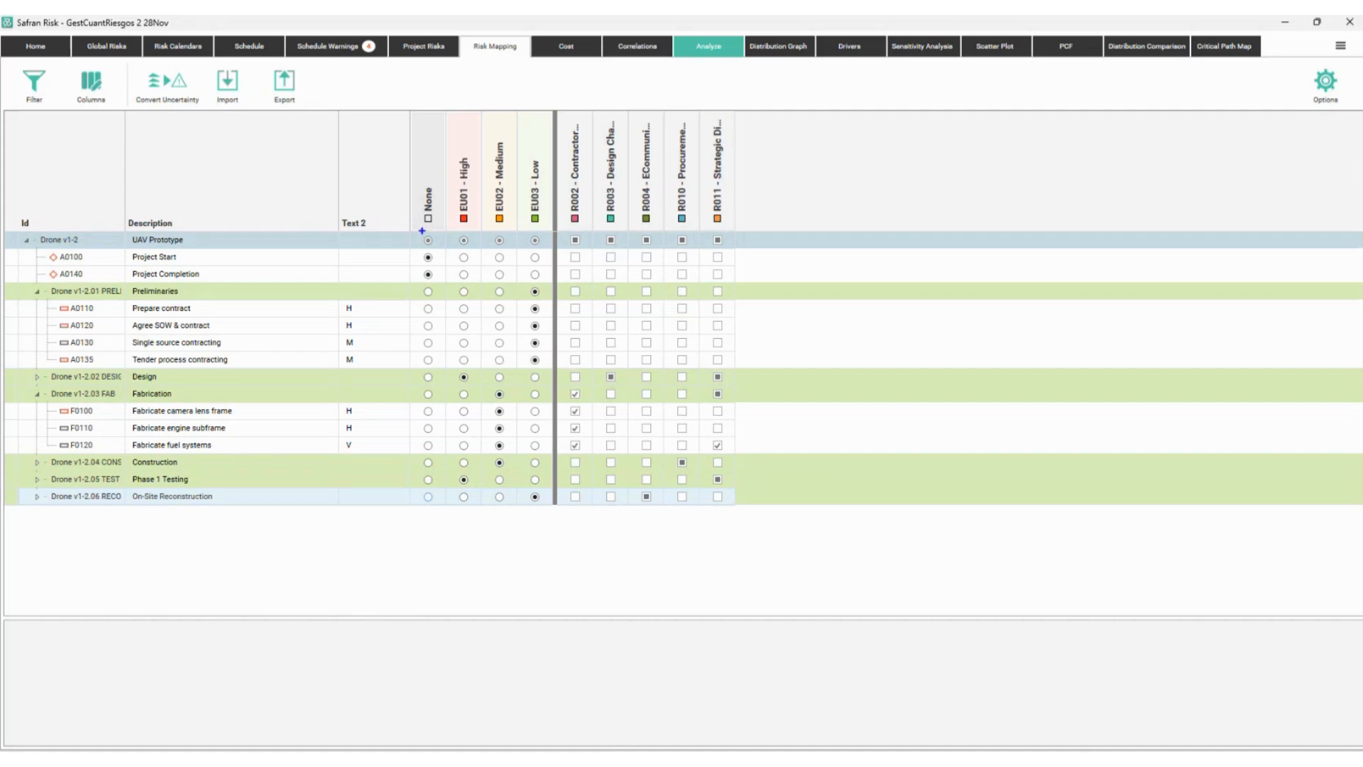
- Annotate the uncertainty columns in blue and the risk columns in red with the label "eventos de riesgo", trace their mapped activities, and clear everything
mouse_move(410, 228)
mouse_down()
mouse_move(458, 252)
mouse_move(548, 252)
mouse_up()
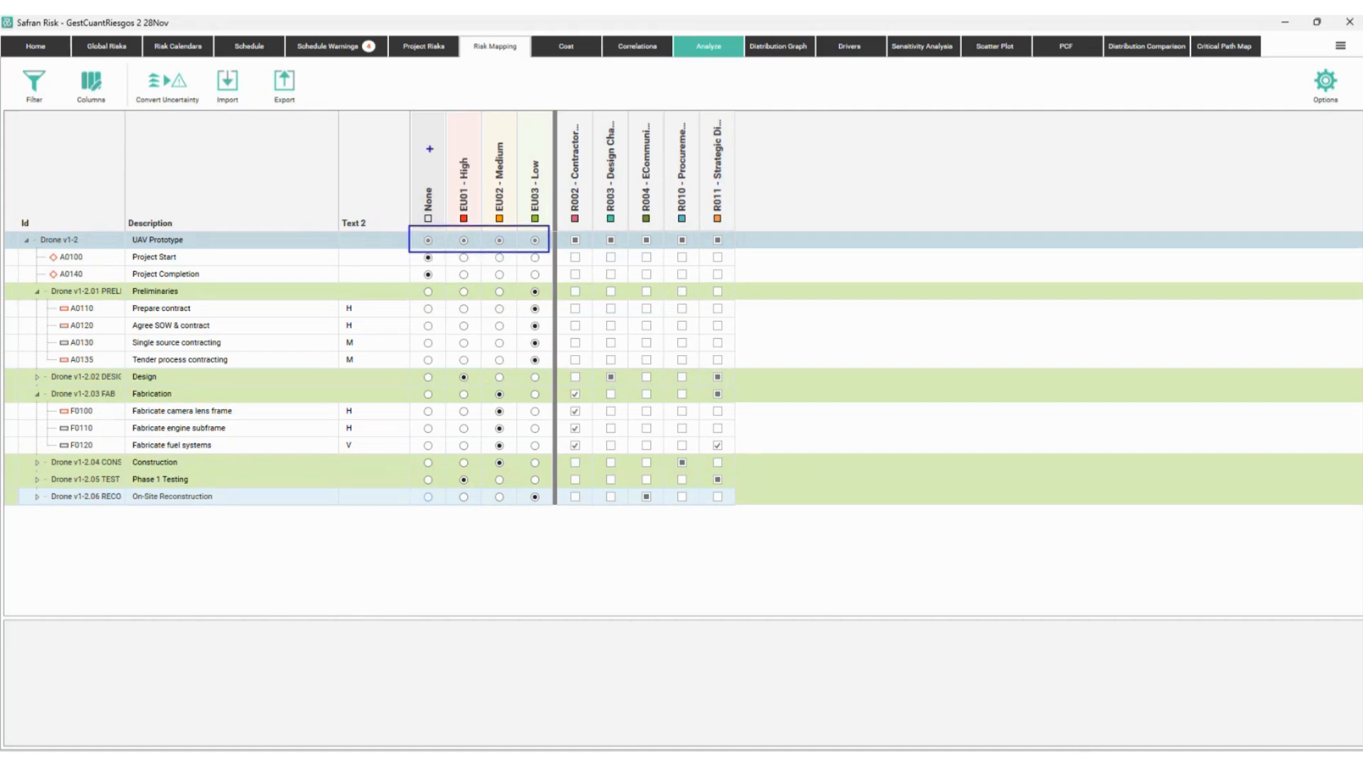
mouse_move(426, 148)
mouse_down()
mouse_move(480, 92)
mouse_move(501, 146)
mouse_move(422, 147)
mouse_up()
mouse_move(592, 120)
mouse_down()
mouse_move(609, 99)
mouse_move(673, 128)
mouse_up()
click(648, 68)
text(eventos de riesgo)
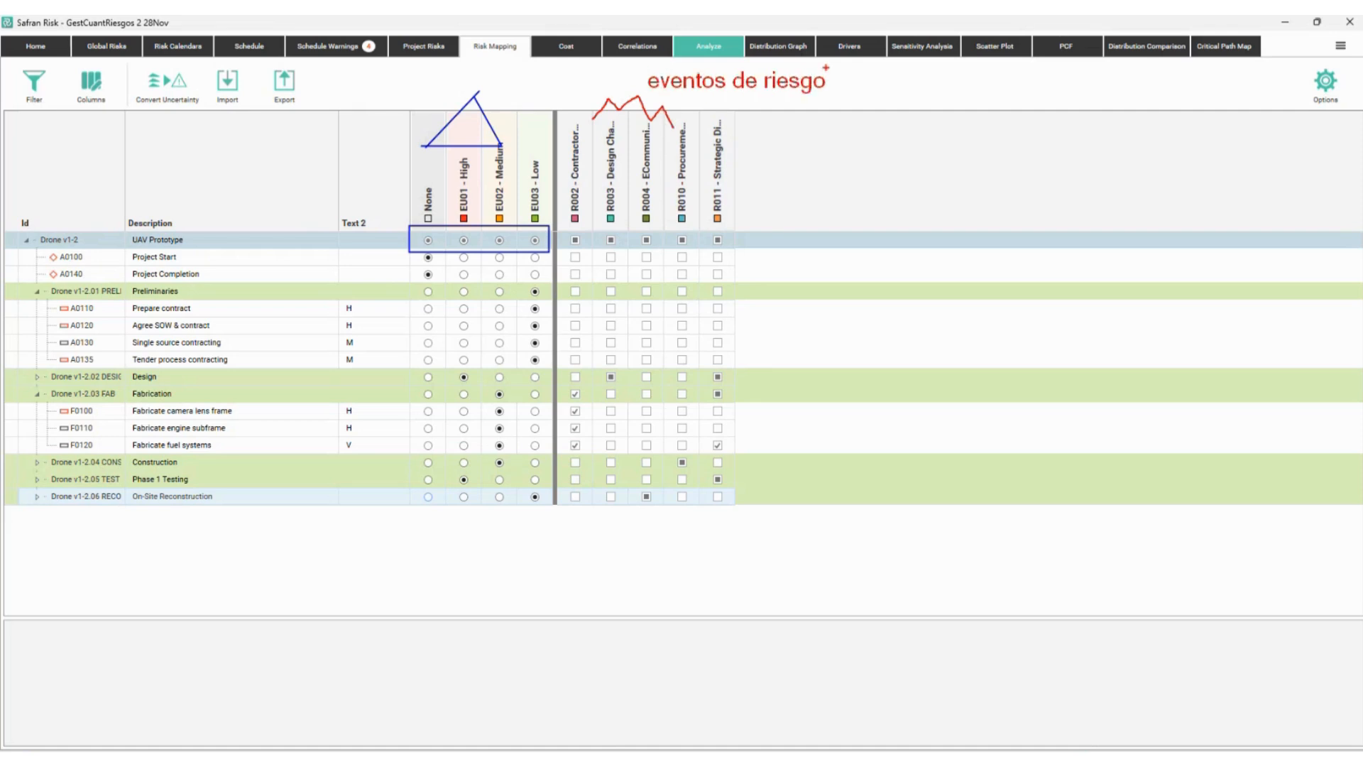
mouse_move(704, 109)
mouse_down()
mouse_move(742, 252)
mouse_move(729, 420)
mouse_move(757, 404)
mouse_up()
drag(682, 258, 682, 454)
drag(640, 260, 640, 485)
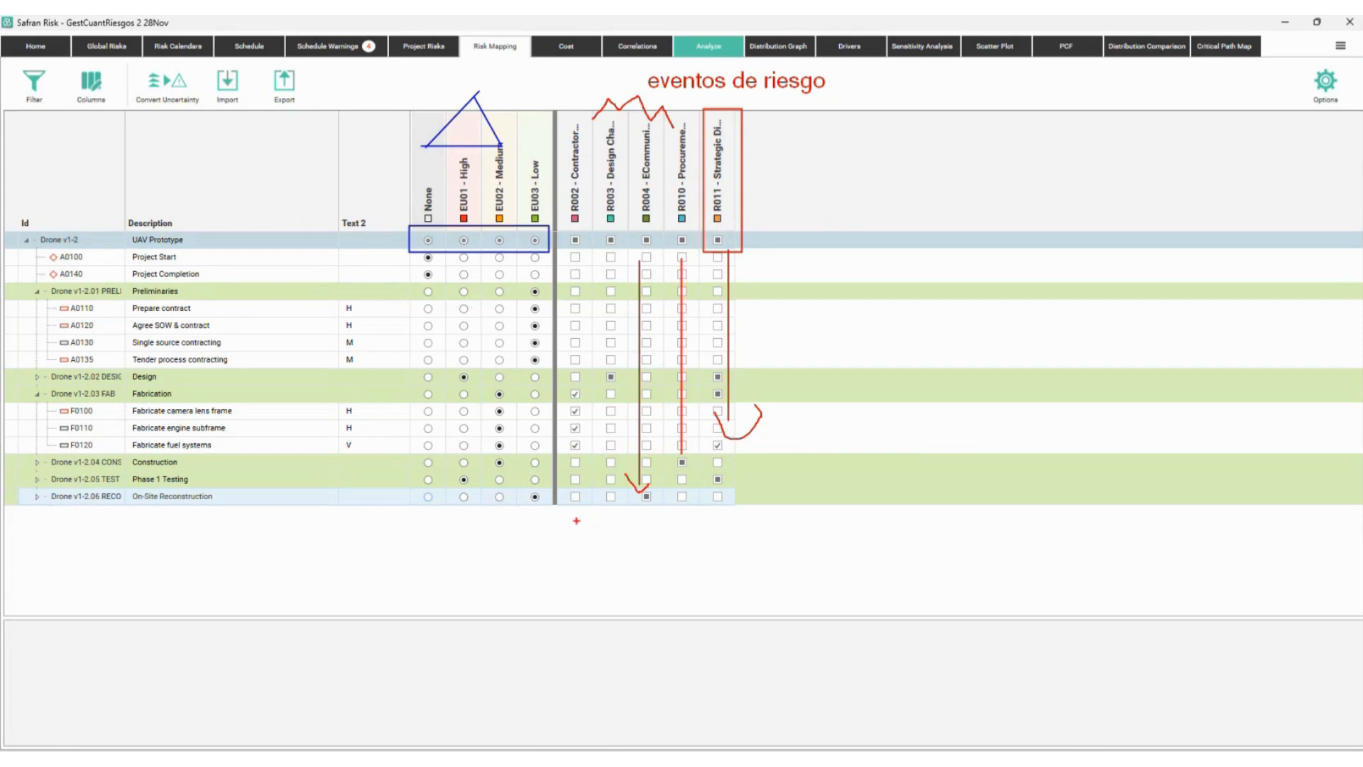
key(Escape)
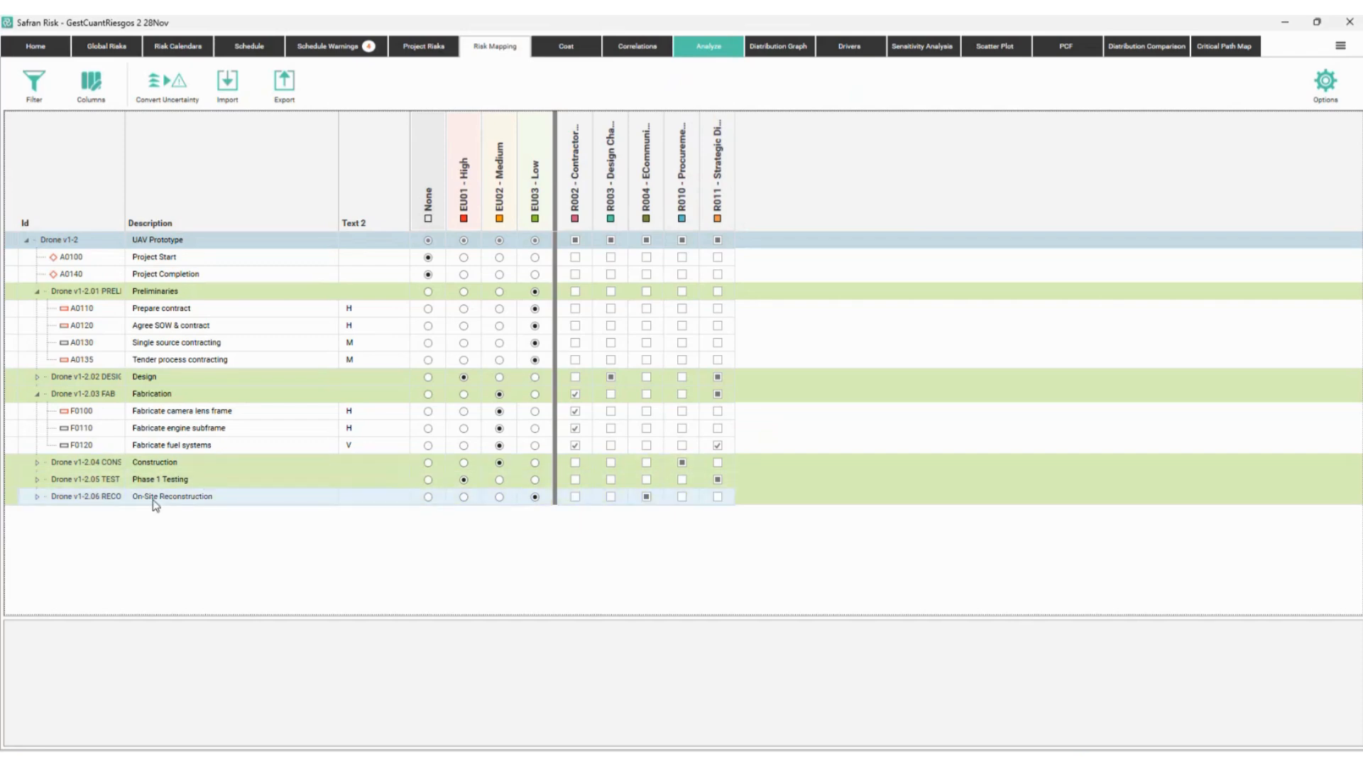
- Expand Phase 1 Testing, frame the T0110 Test lens row in red with an arrow at its end, and clear the annotations
click(38, 480)
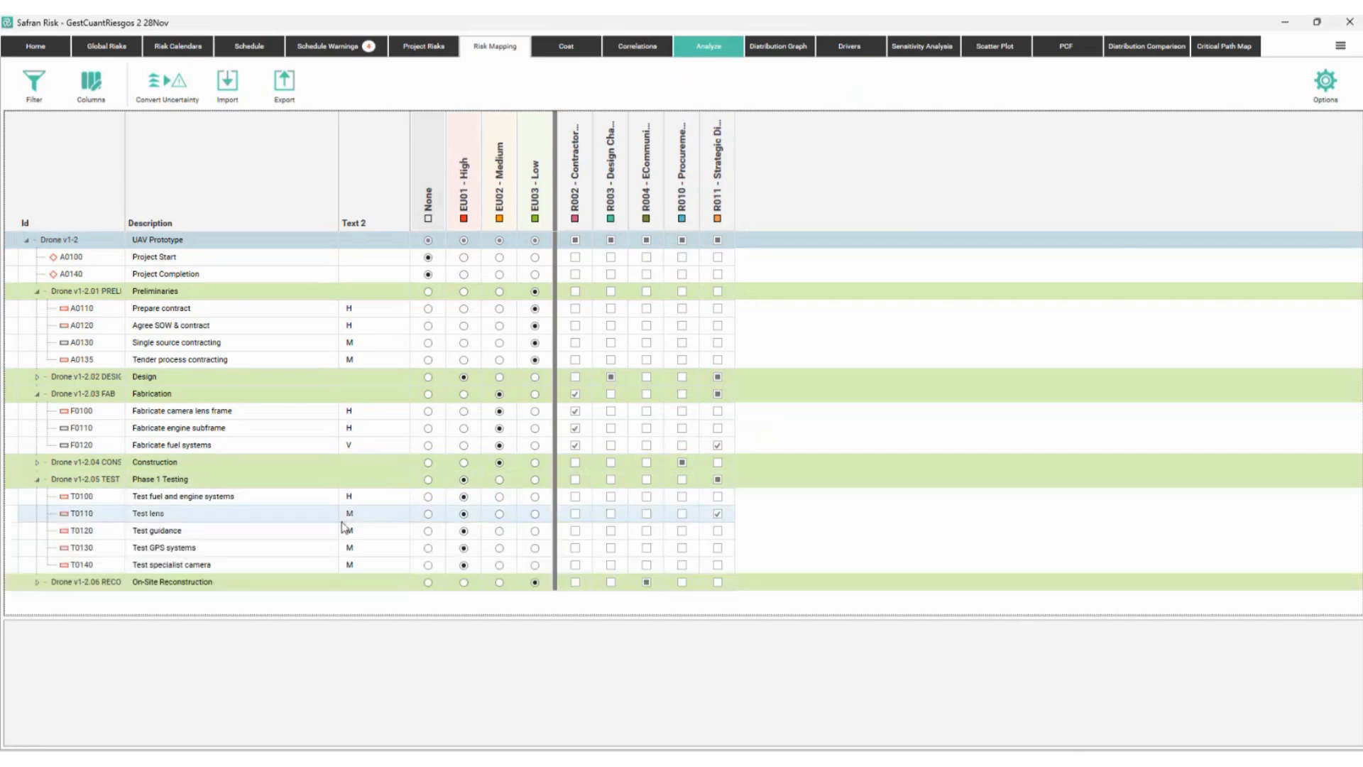
key(ctrl+2)
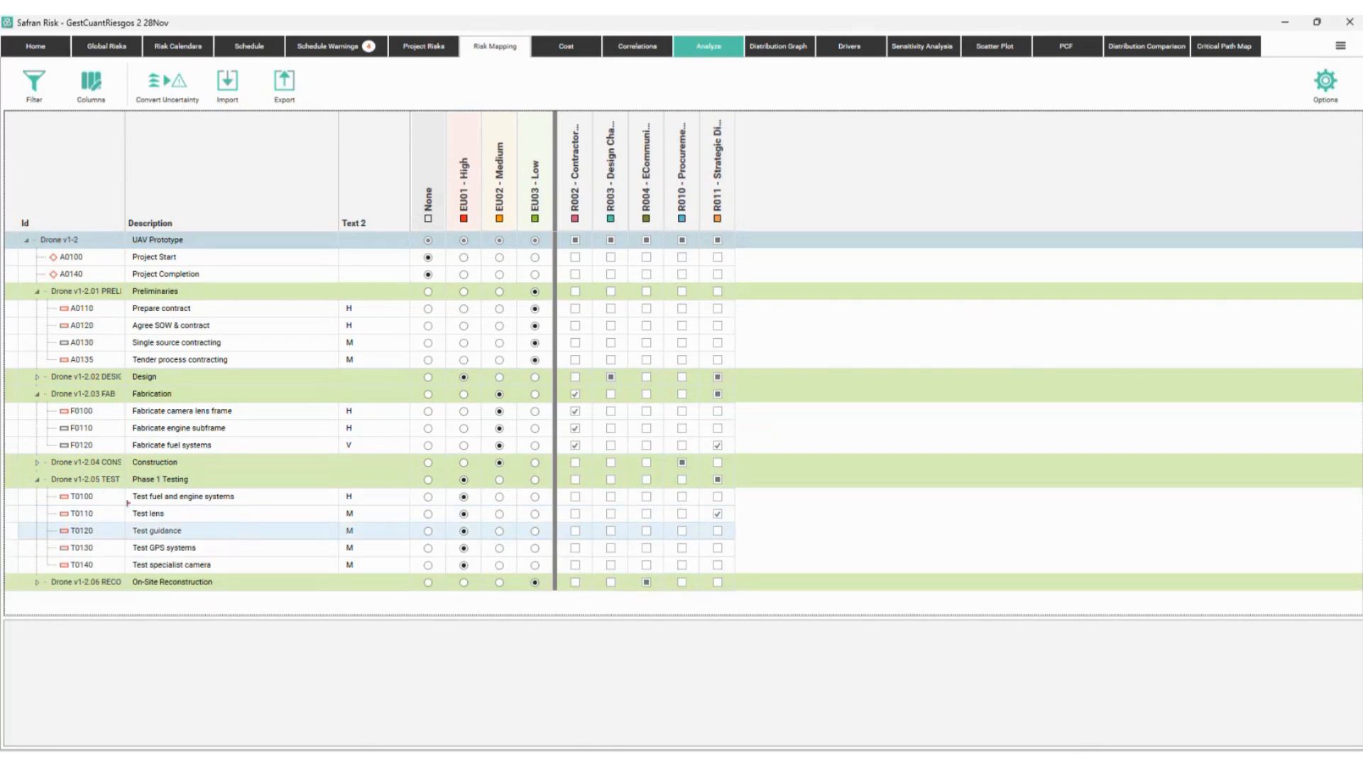
mouse_move(45, 505)
mouse_down()
mouse_move(246, 528)
mouse_move(739, 526)
mouse_move(751, 514)
mouse_move(762, 525)
mouse_up()
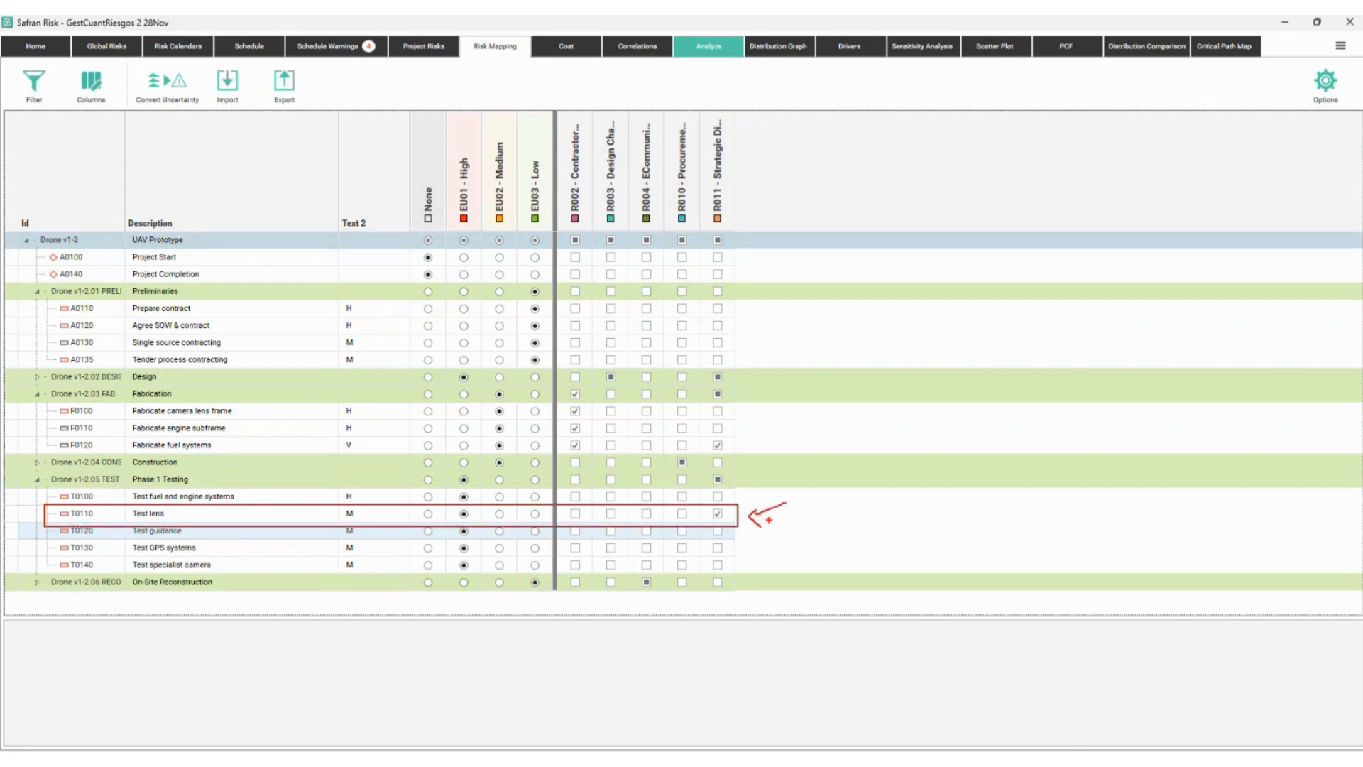
key(Escape)
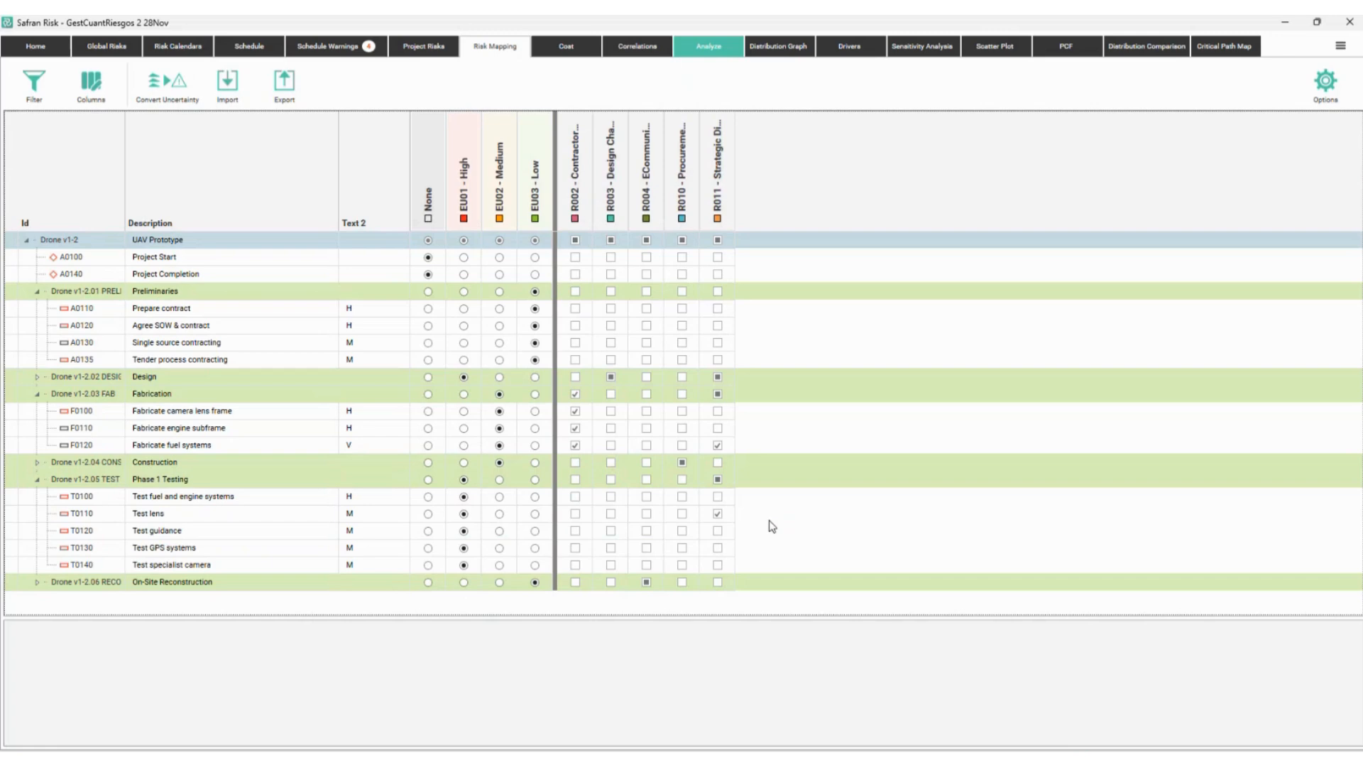
- Select T0100 Test fuel and engine systems, enlarge the details area, and show the activity's schedule impact
click(235, 496)
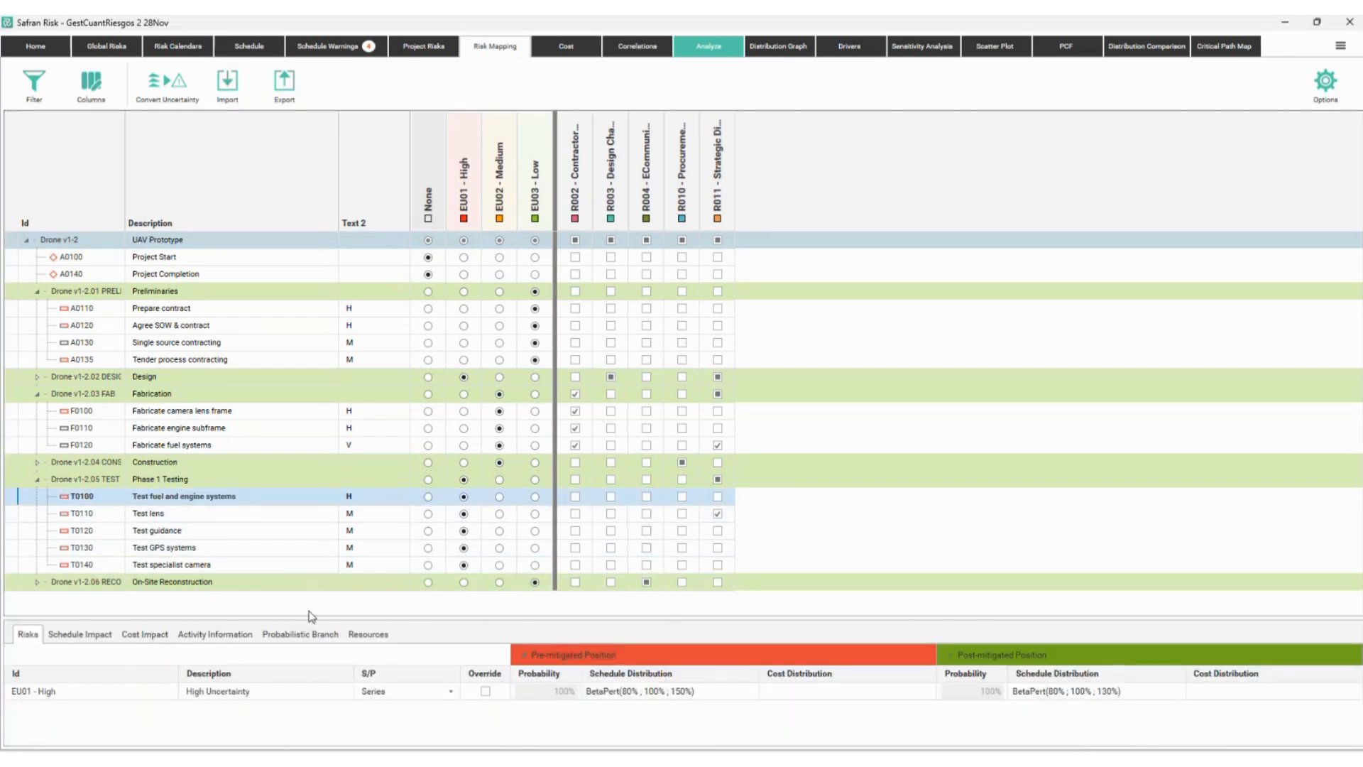
drag(310, 617, 312, 538)
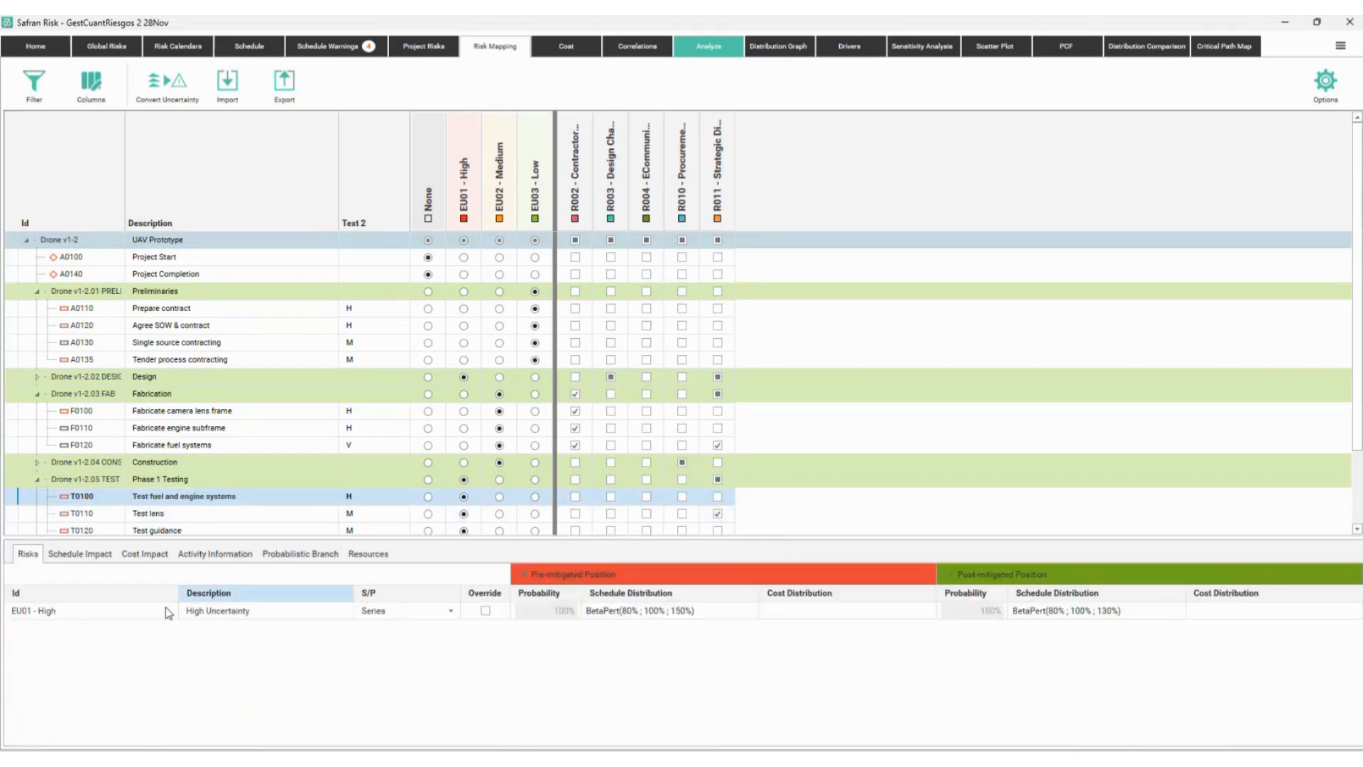
click(100, 558)
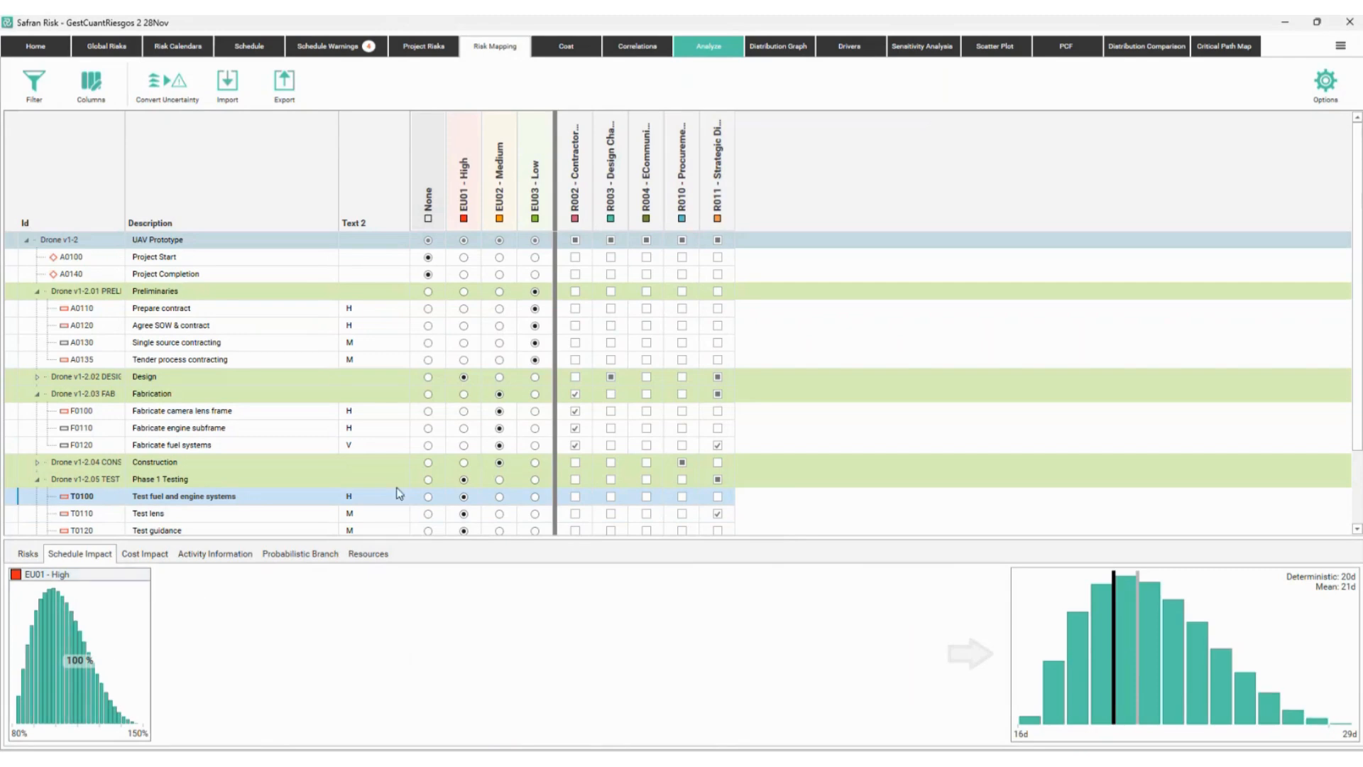
- Show the schedule impact of F0120 Fabricate fuel systems, mark its three risk distributions, frame the resulting duration range, and clear the annotations
click(174, 445)
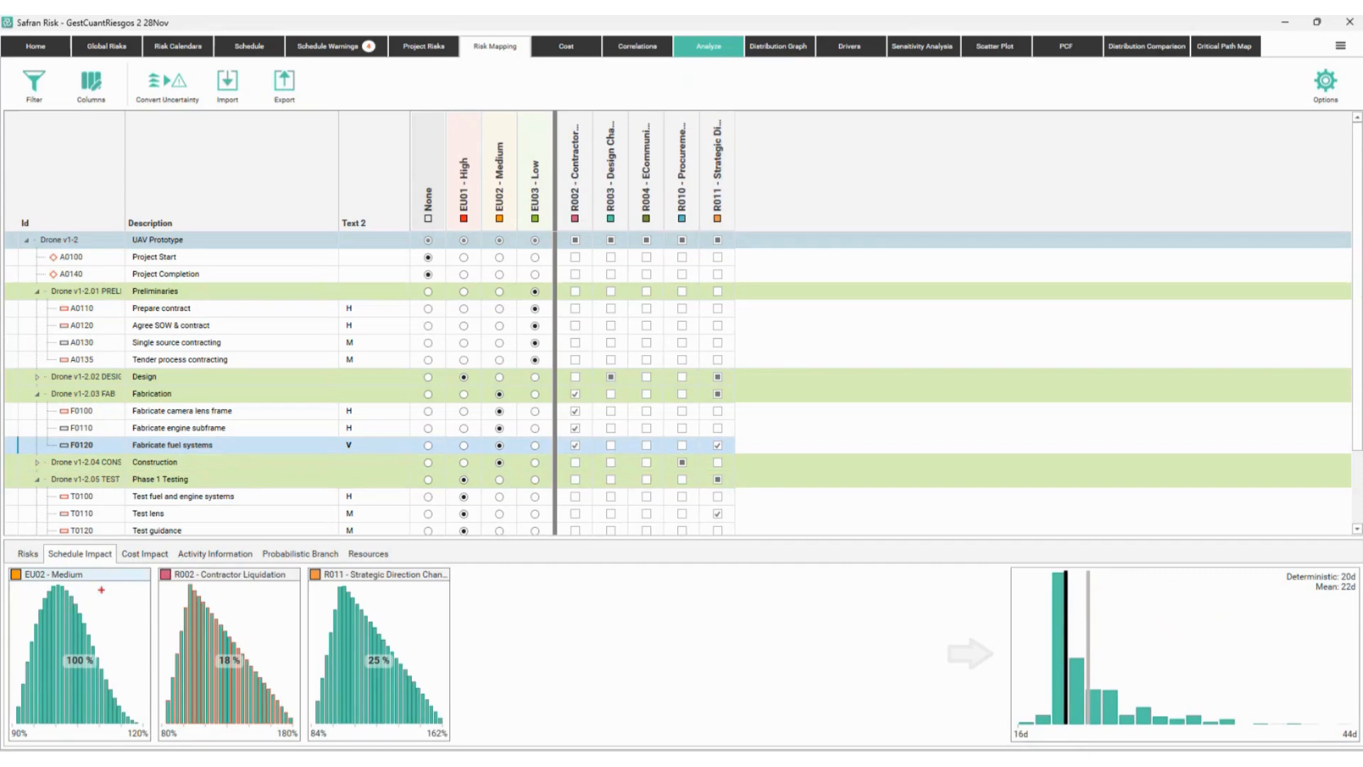
mouse_move(115, 571)
mouse_down()
mouse_move(90, 622)
mouse_move(103, 621)
mouse_up()
drag(280, 584, 247, 630)
drag(439, 595, 403, 633)
drag(414, 625, 410, 636)
mouse_move(1009, 715)
mouse_down()
mouse_move(1023, 745)
mouse_move(1362, 745)
mouse_up()
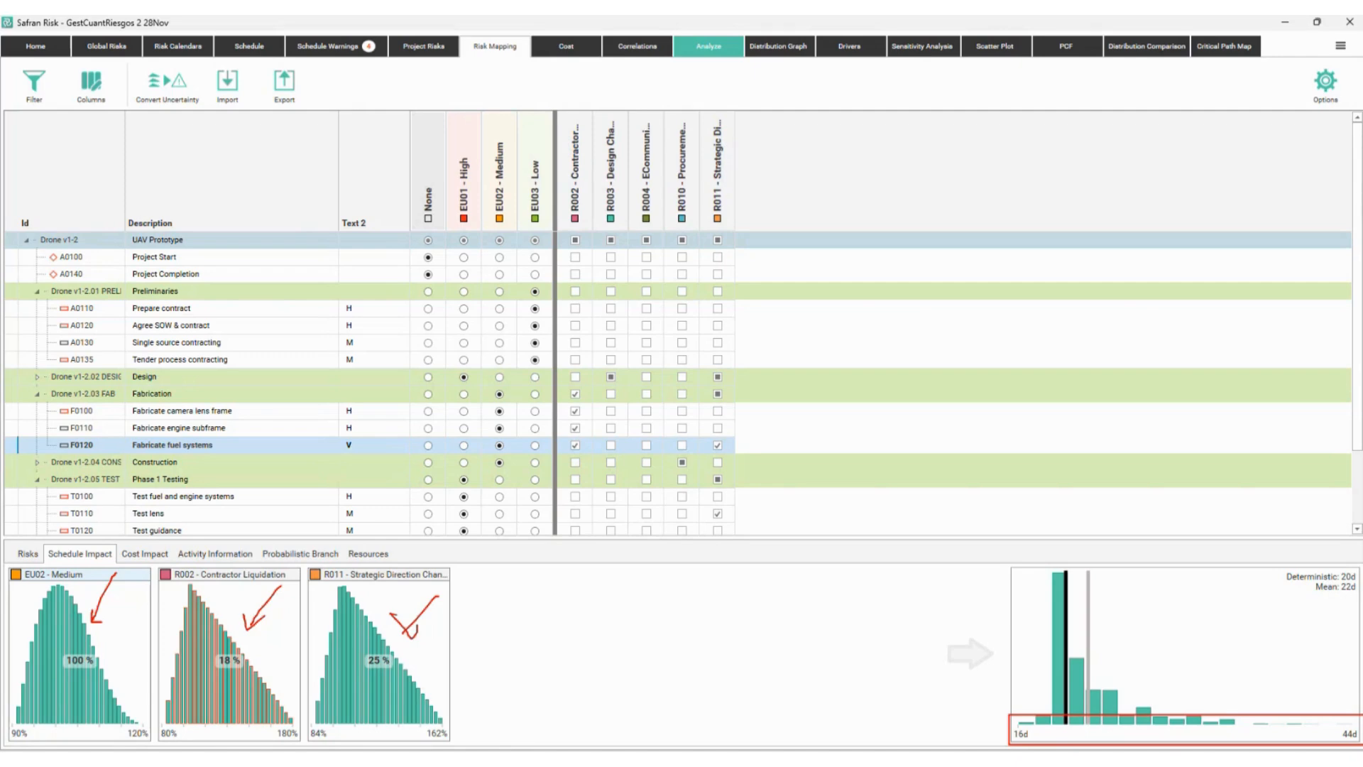
key(Escape)
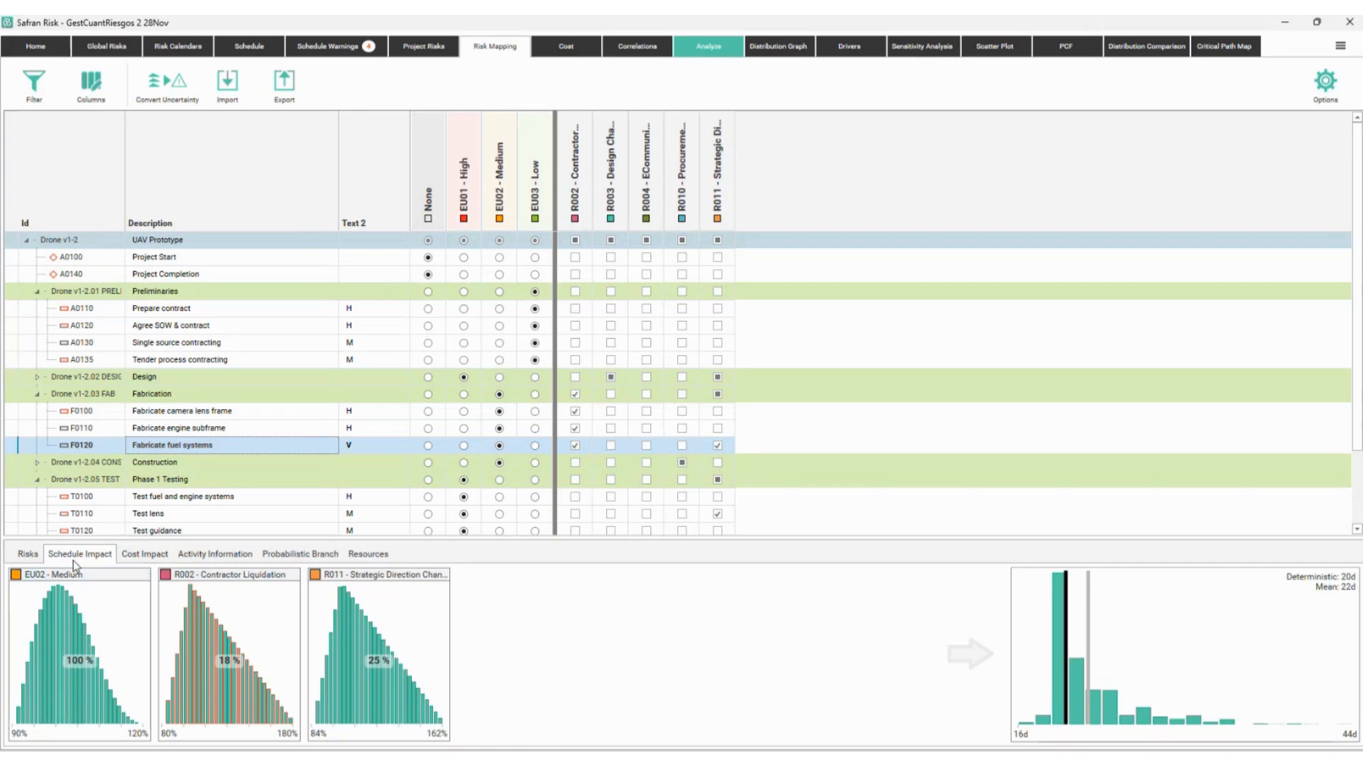
- Examine the cost impact of F0120 Fabricate fuel systems and return to its schedule impact
click(145, 554)
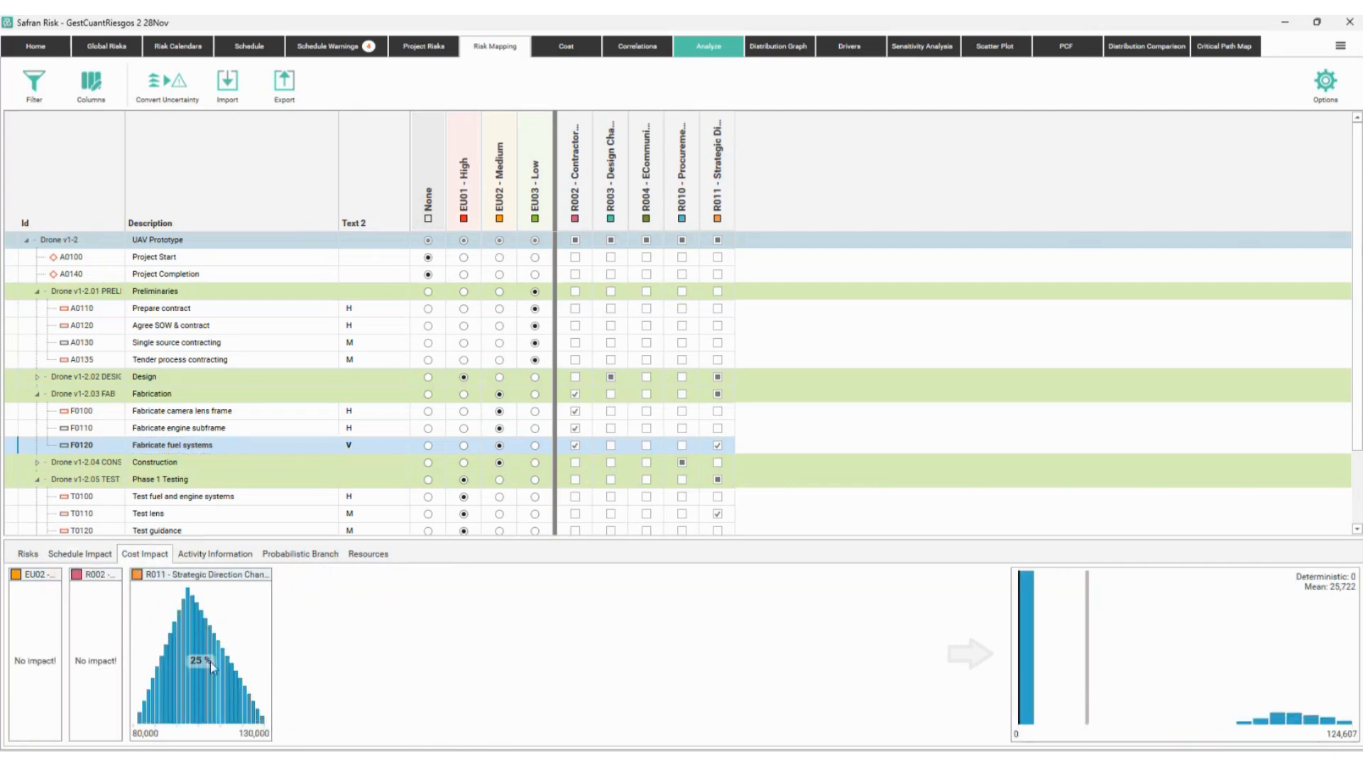
click(91, 559)
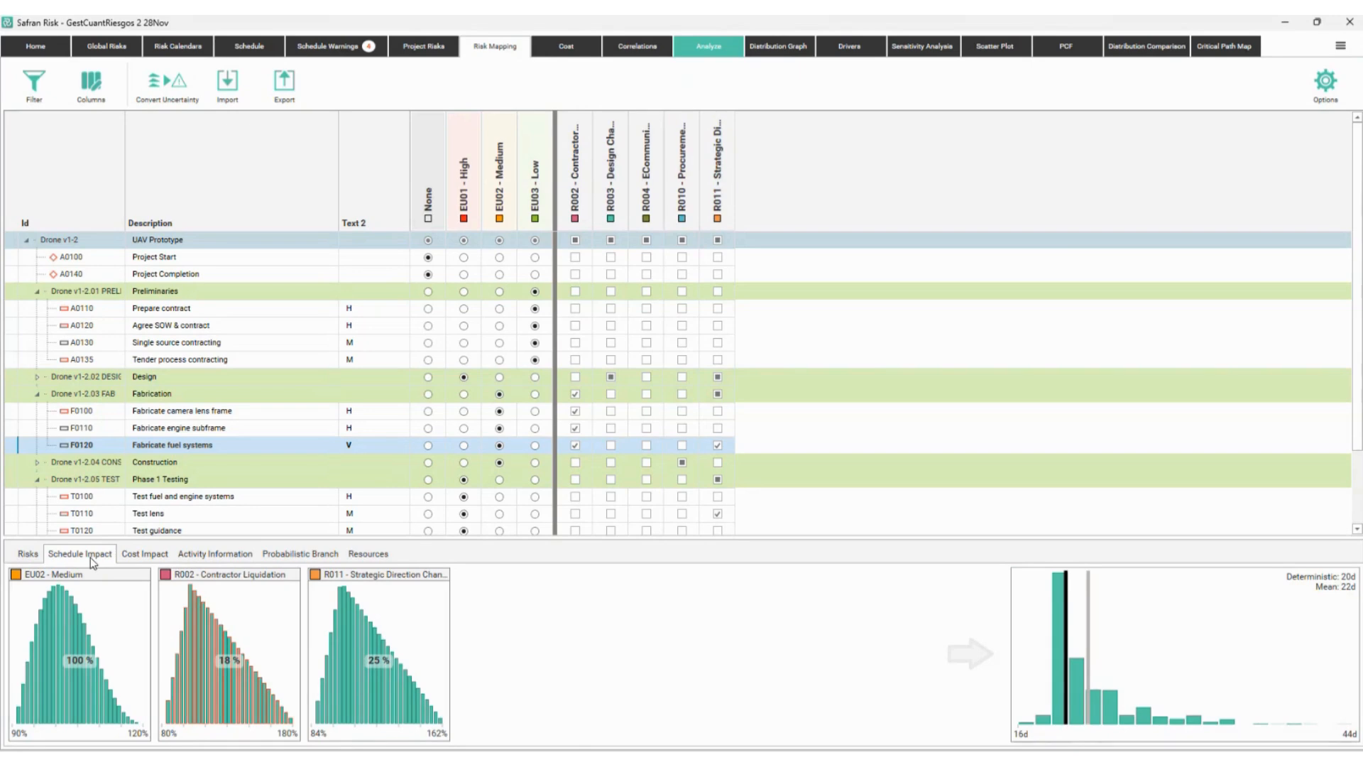
- Run the risk analysis with 1000 iterations and show the schedule distribution graph for the project's duration
click(706, 45)
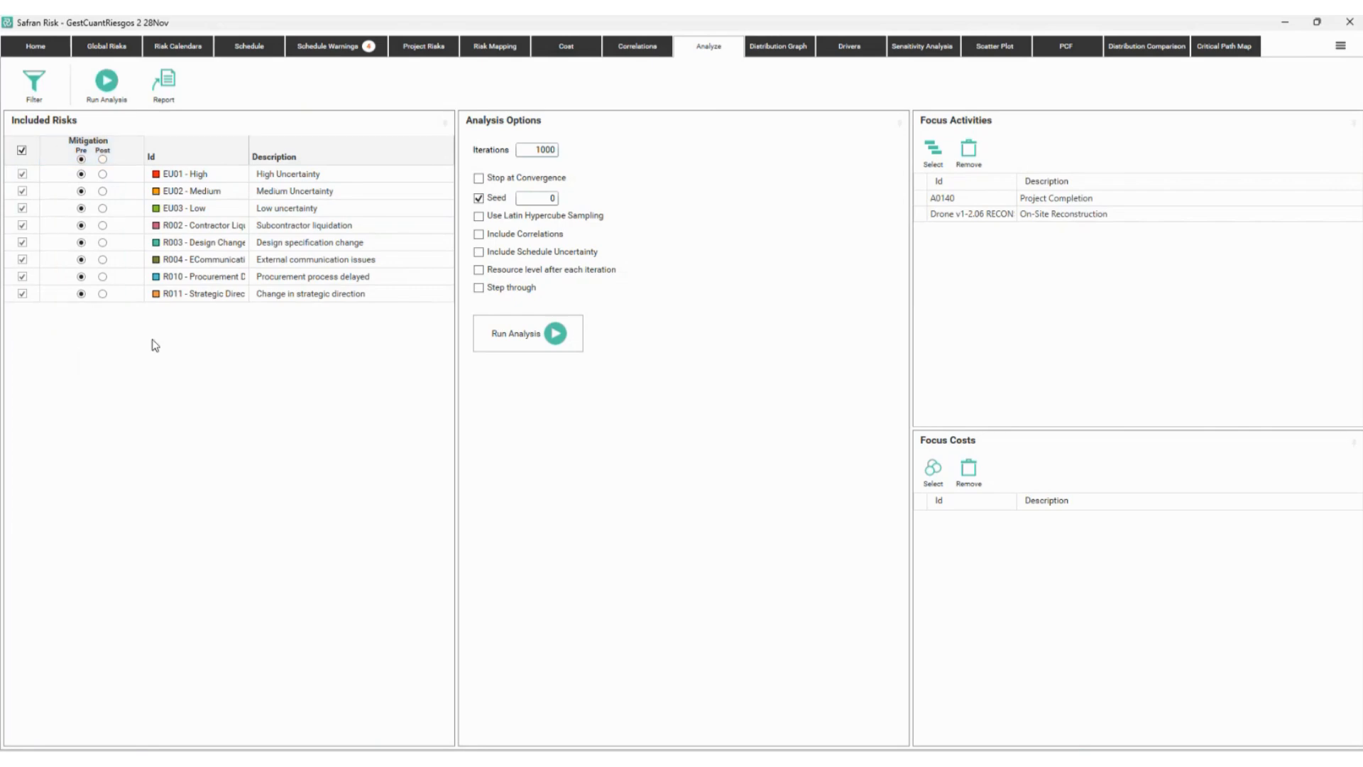
click(511, 334)
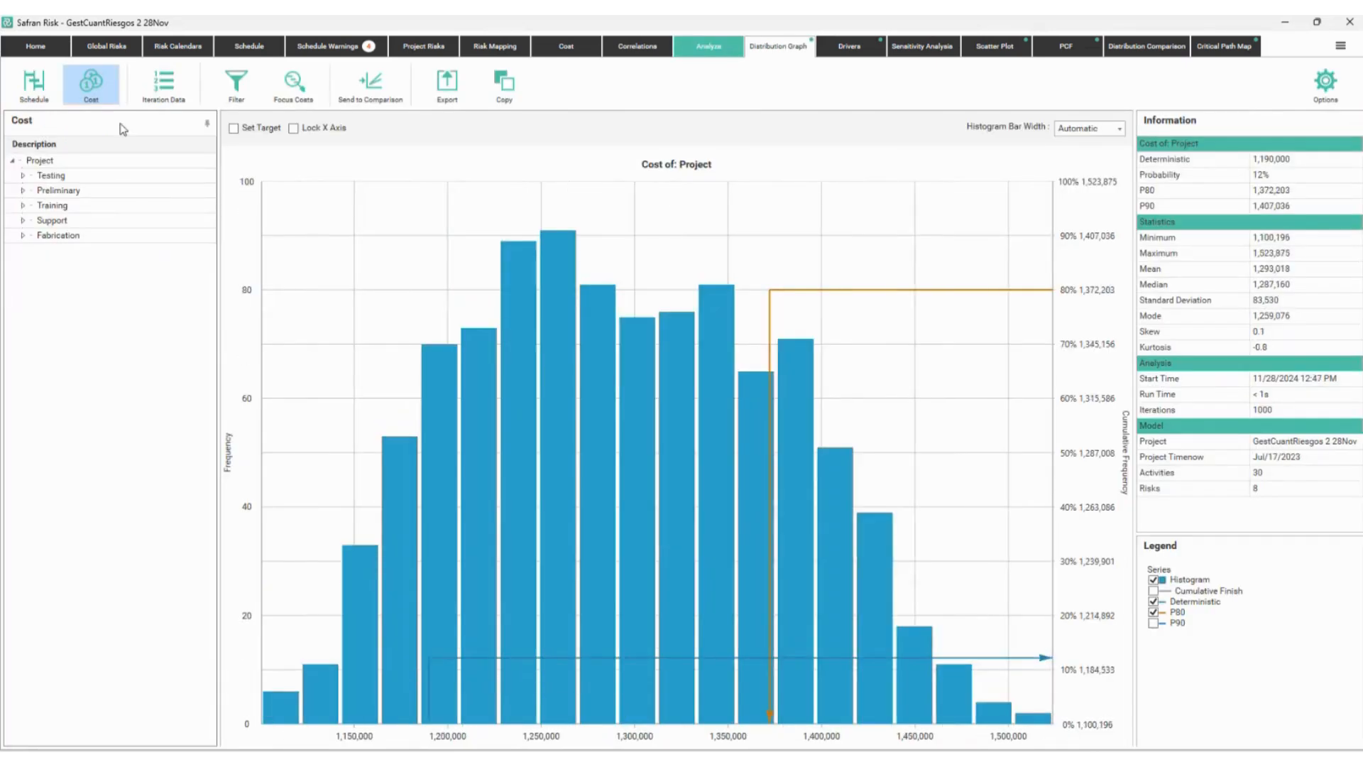
click(29, 93)
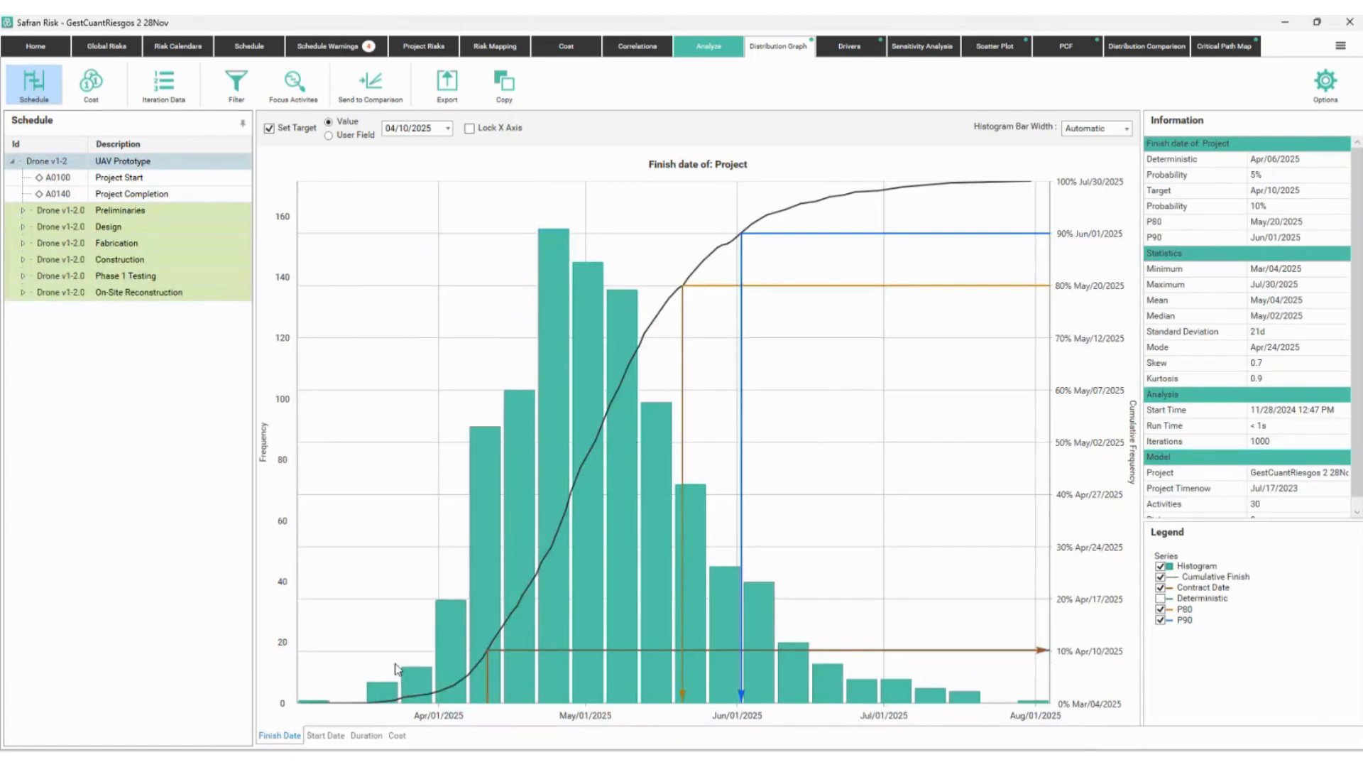
click(367, 736)
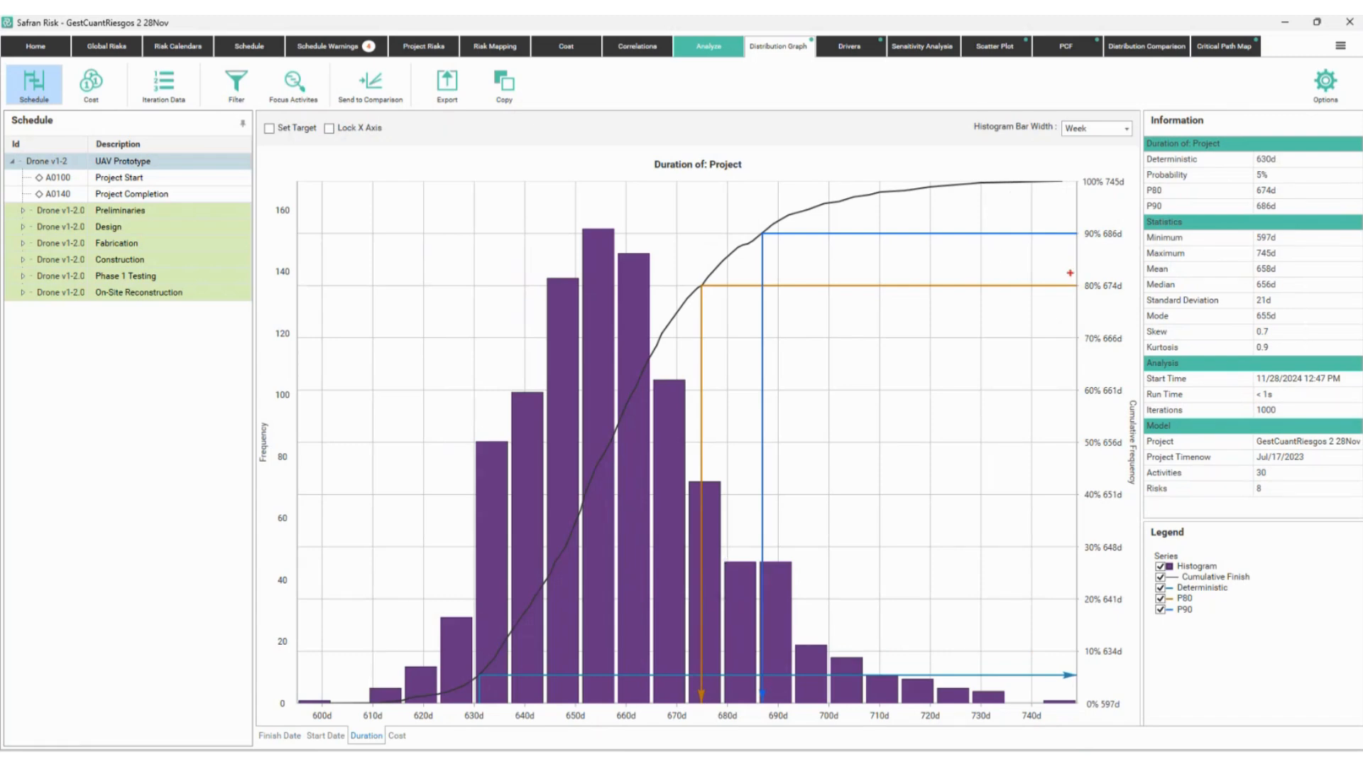
- Frame the 80% duration in red, draw an arrow down the percentile scale, outline both histogram portions, label the tail "20%", and clear the annotations
drag(1070, 273, 1132, 300)
drag(1105, 295, 1099, 591)
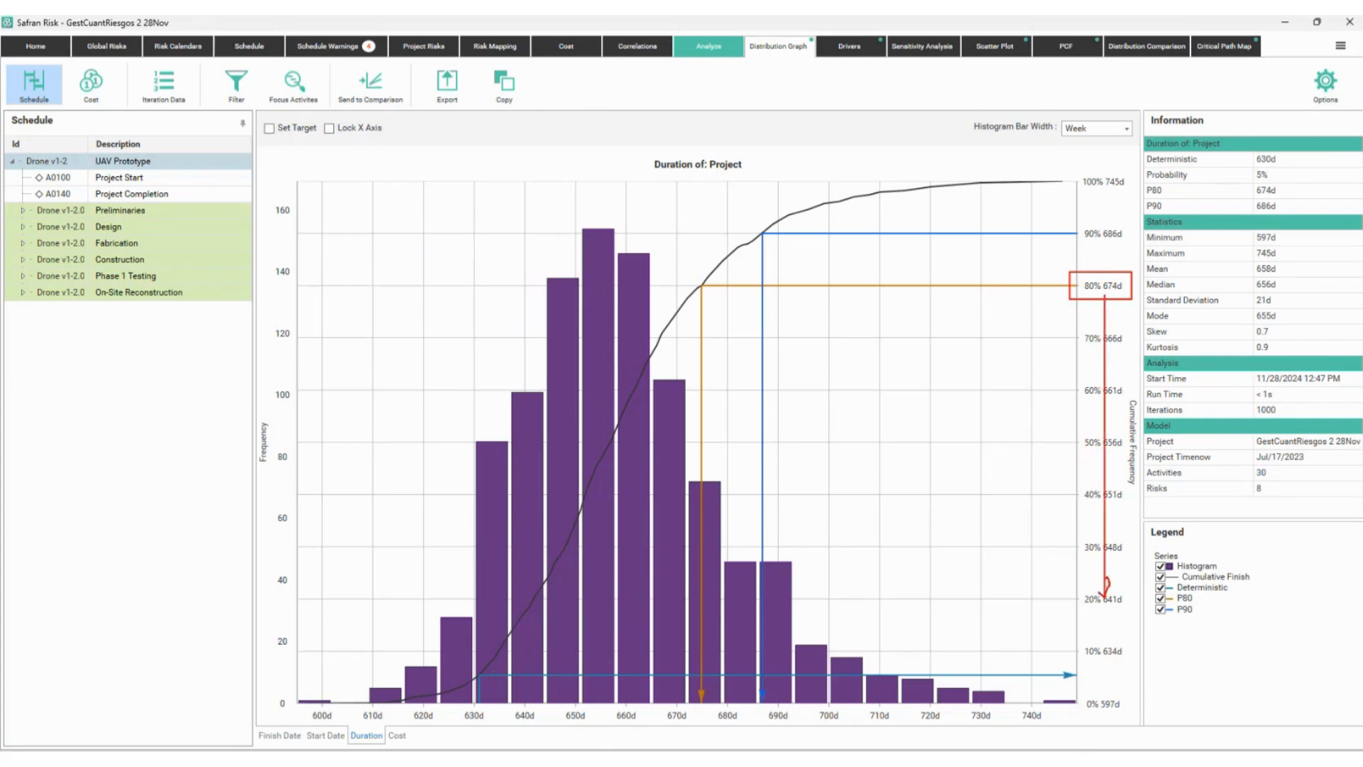
mouse_move(683, 696)
mouse_down()
mouse_move(688, 492)
mouse_move(478, 517)
mouse_move(346, 729)
mouse_move(575, 706)
mouse_move(657, 682)
mouse_up()
drag(569, 634, 513, 527)
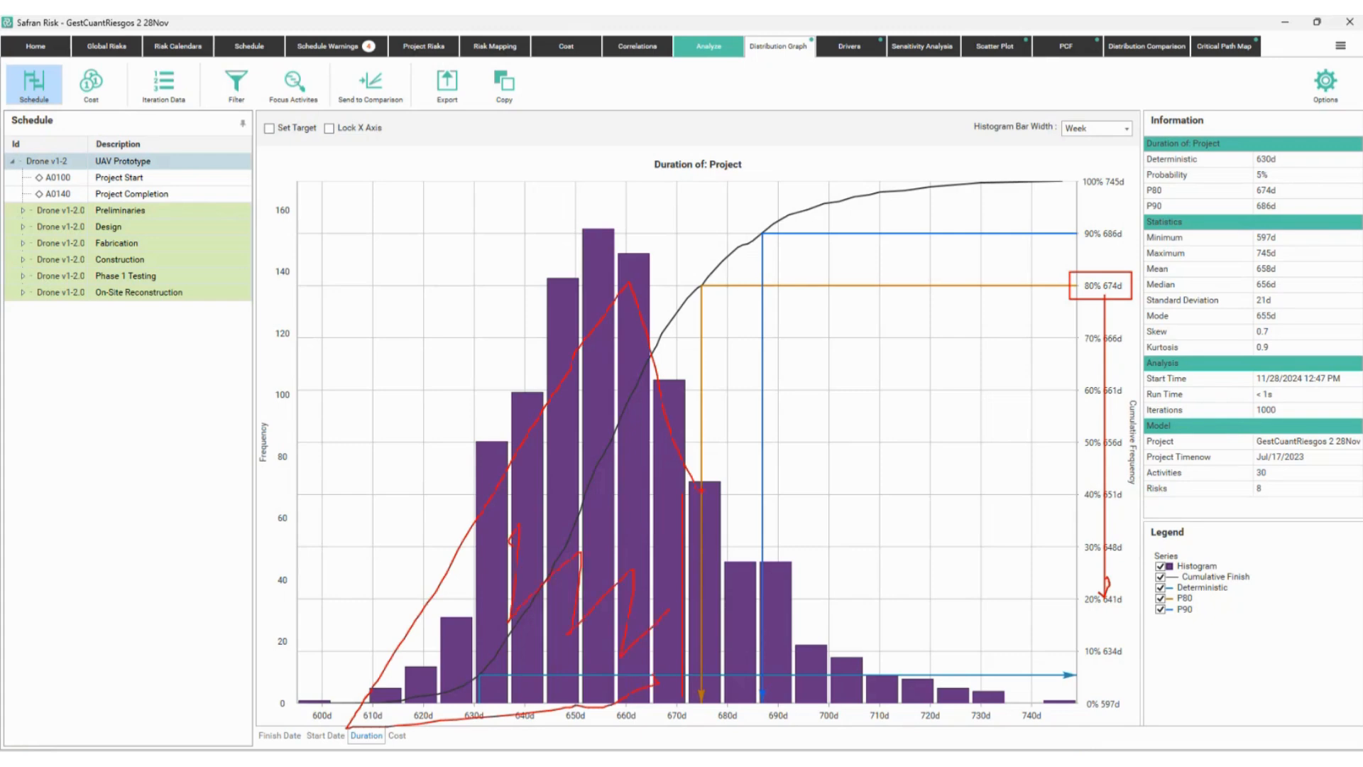
mouse_move(701, 490)
mouse_down()
mouse_move(955, 667)
mouse_move(731, 661)
mouse_up()
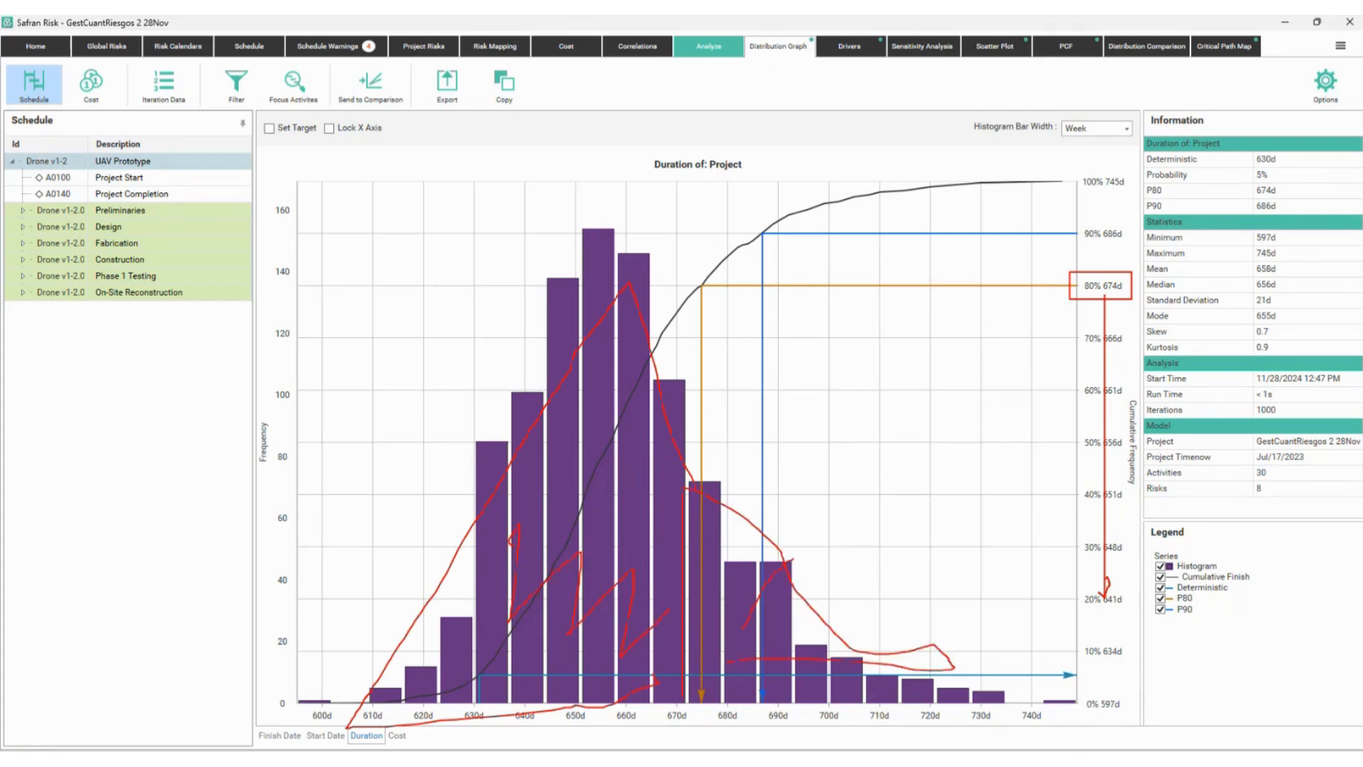
click(838, 518)
text(20%)
key(Escape)
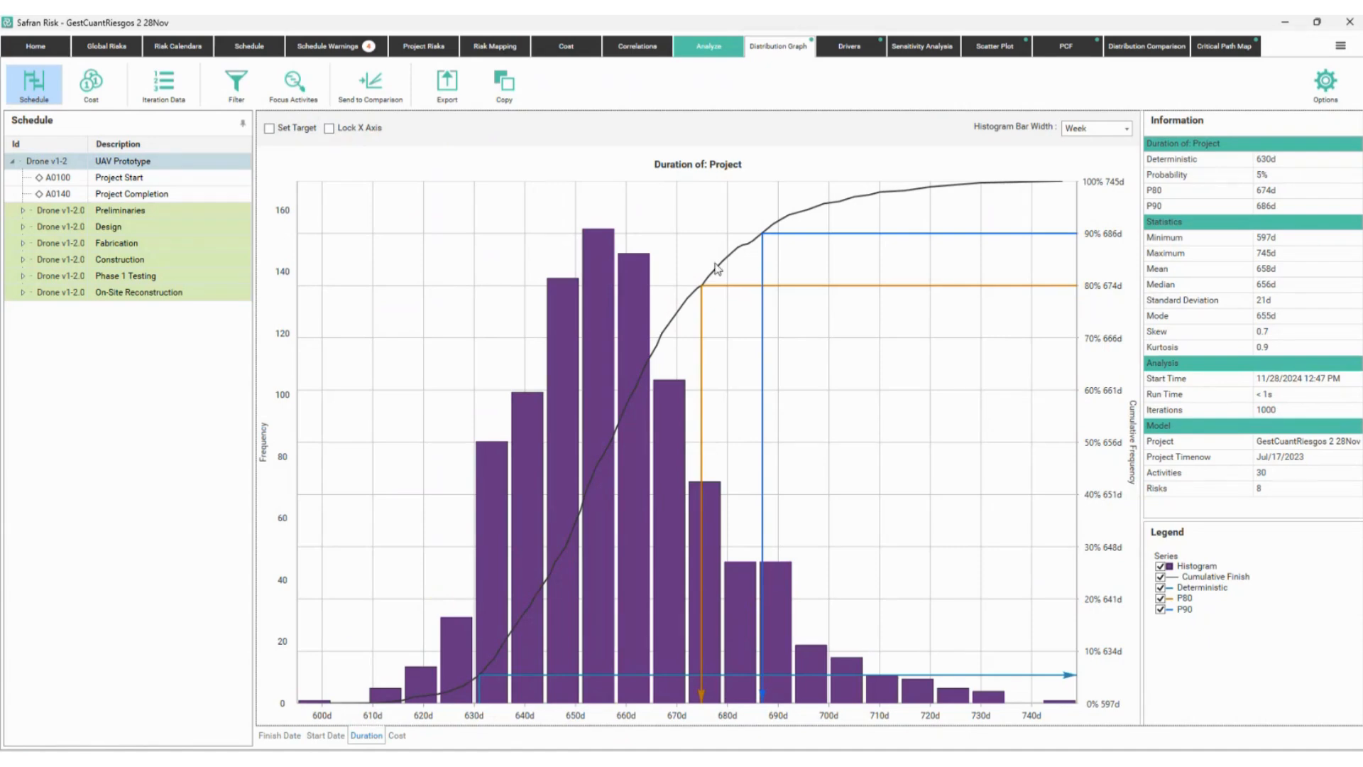
- Examine the schedule drivers of the on-site reconstruction finish date, and return to the cost elements driving the project
click(843, 47)
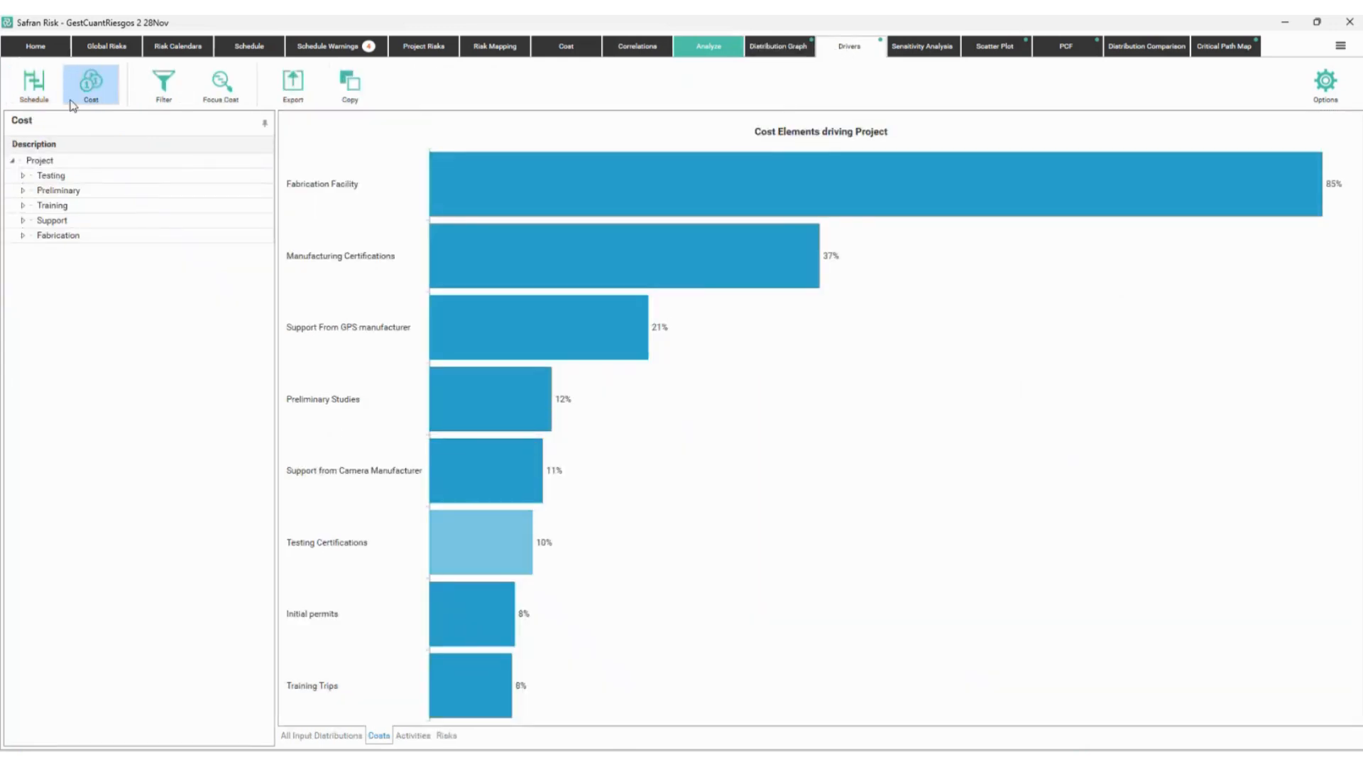
click(34, 92)
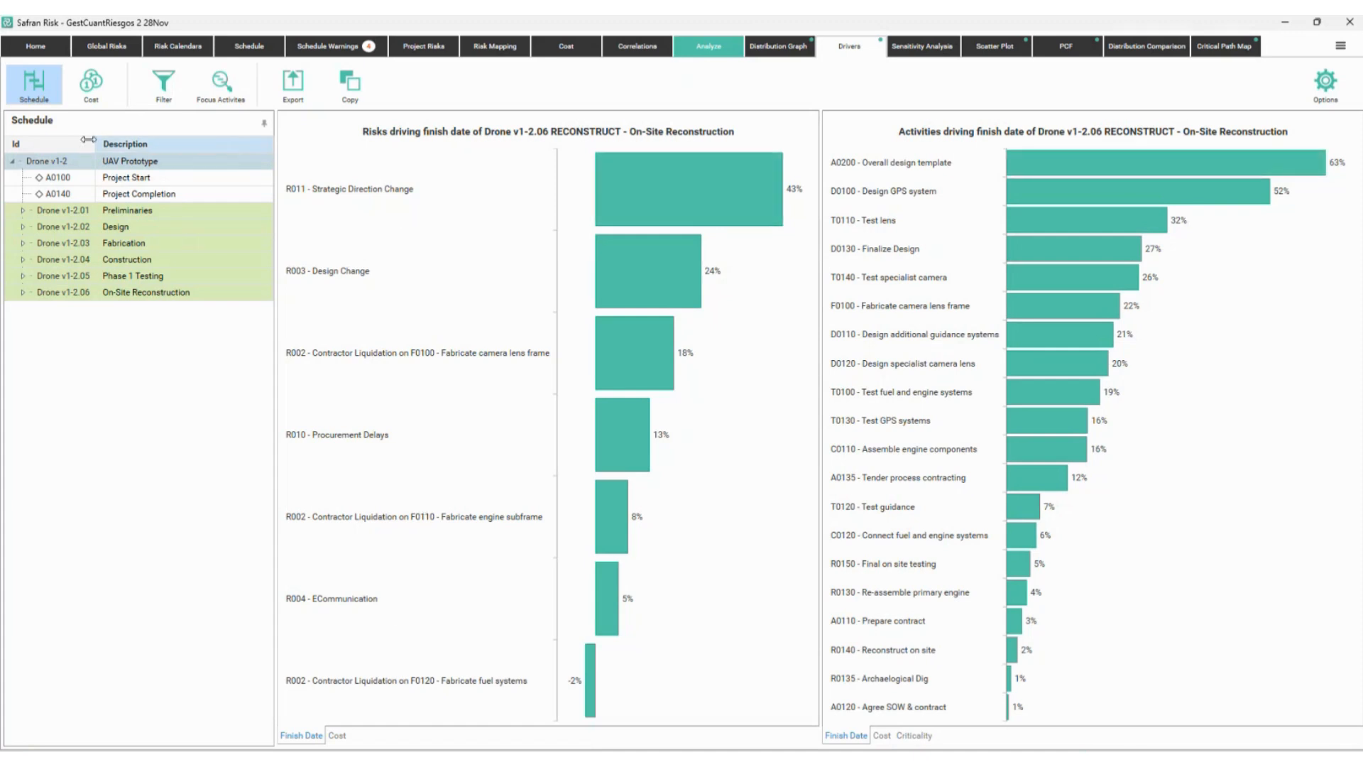
click(90, 96)
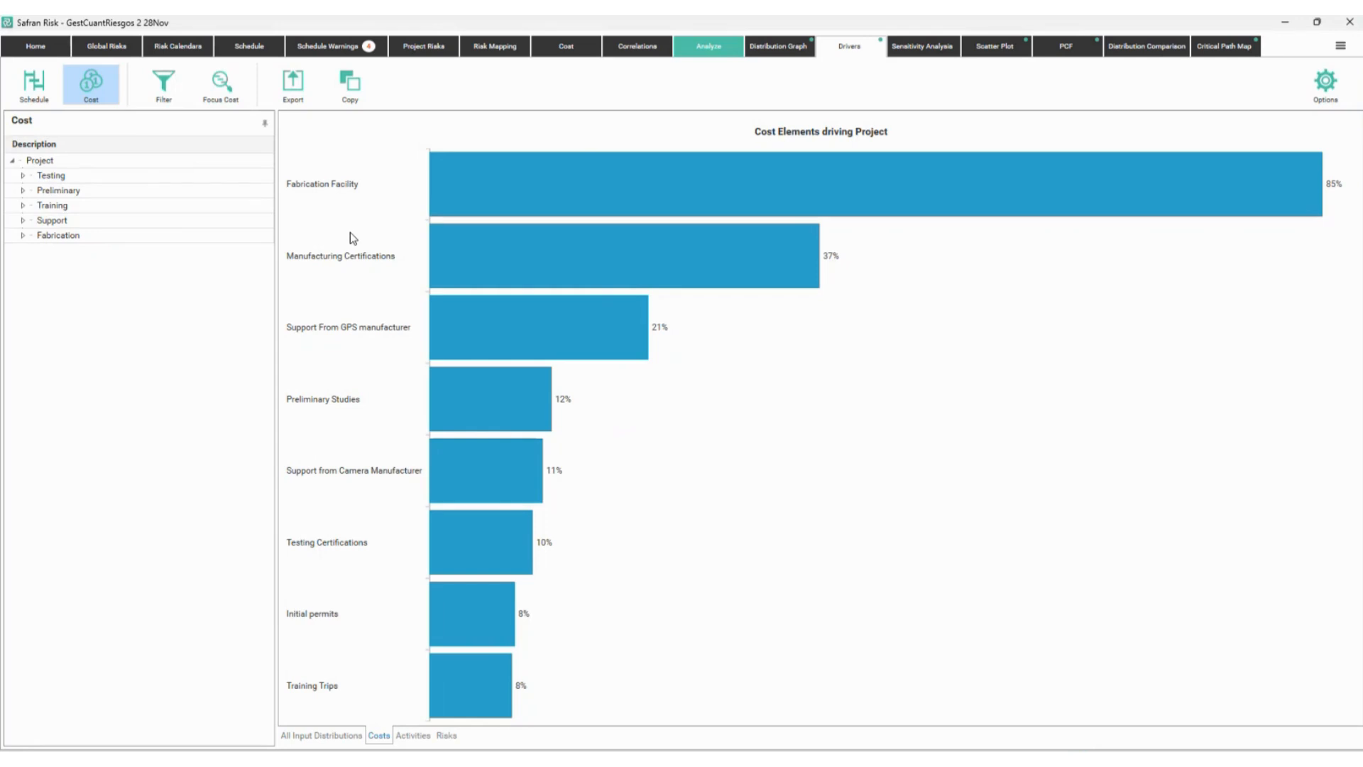
- In the sensitivity analysis, include the schedule impact on the project's Finish Date and Duration besides the cost impact, and calculate the risk impacts
click(920, 49)
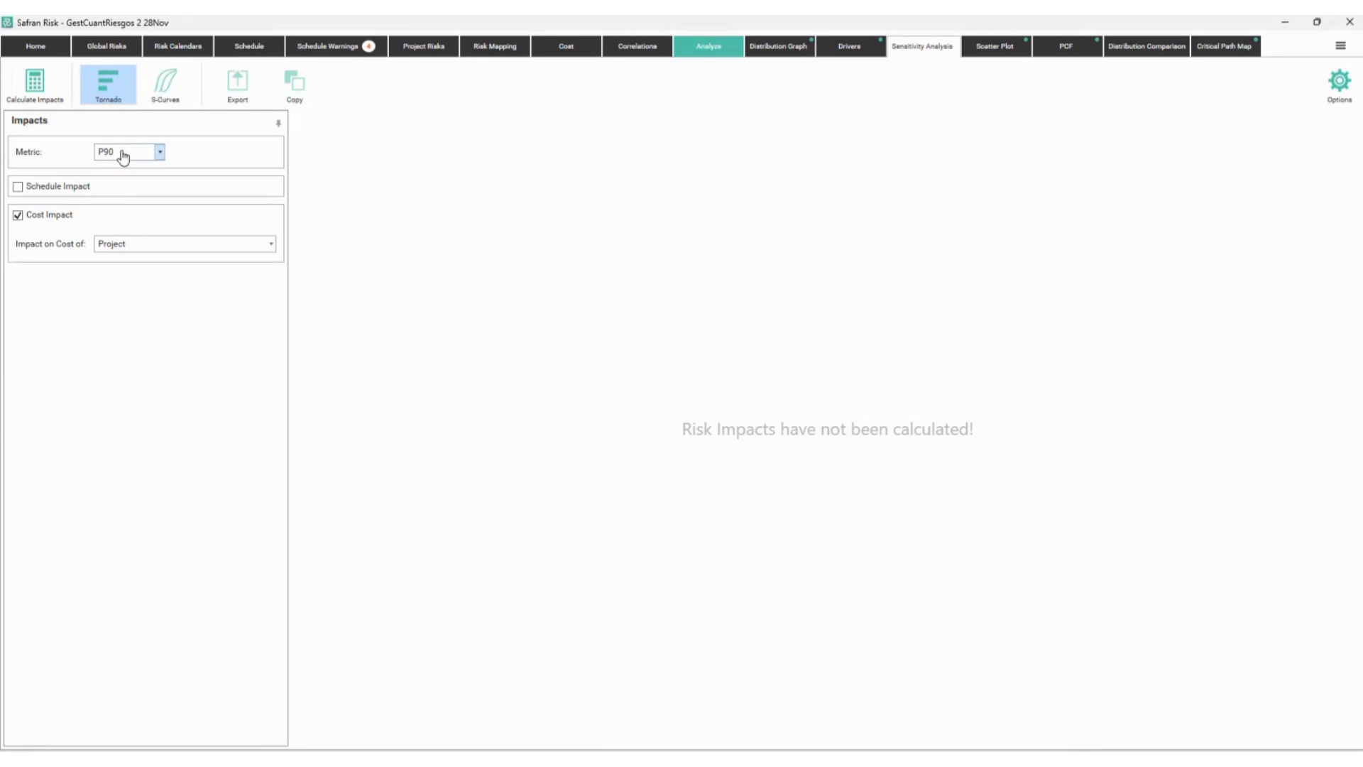
click(17, 188)
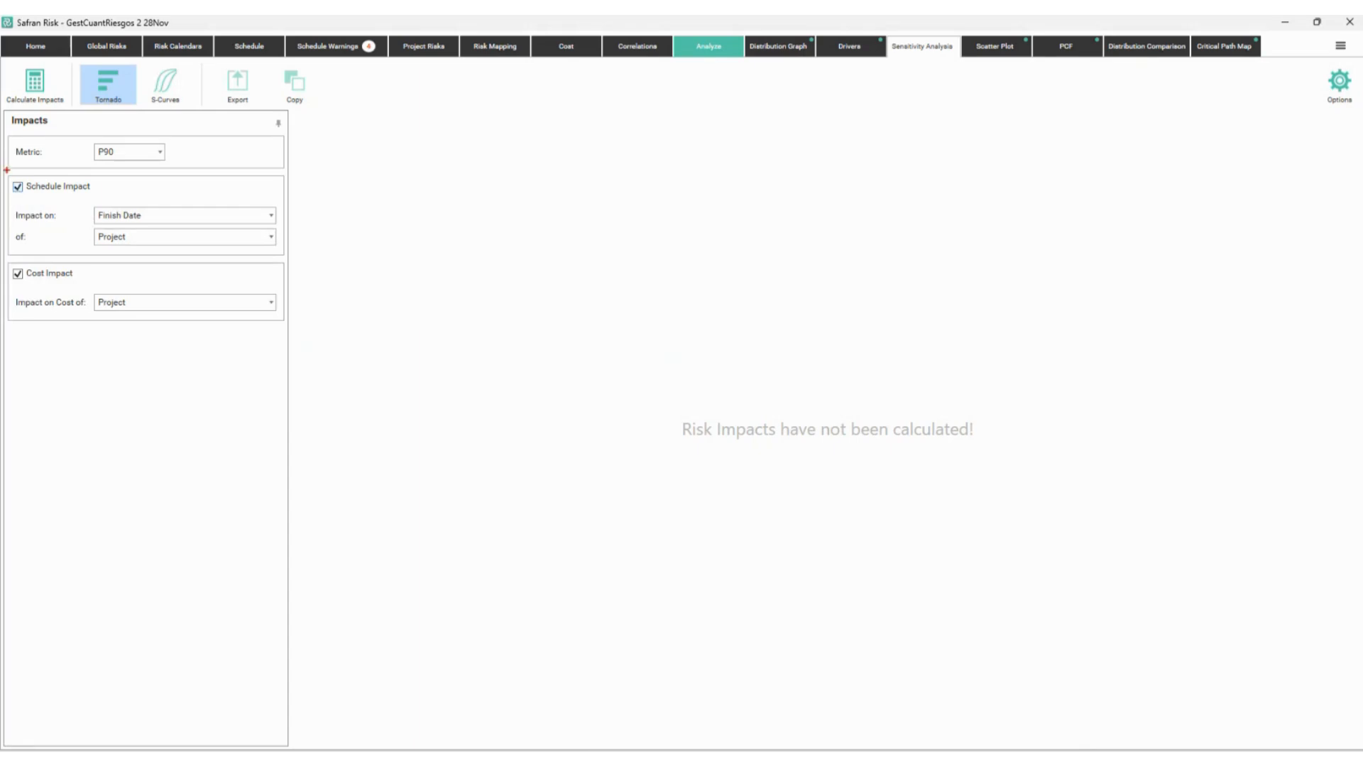
drag(6, 169, 310, 252)
key(Escape)
click(269, 215)
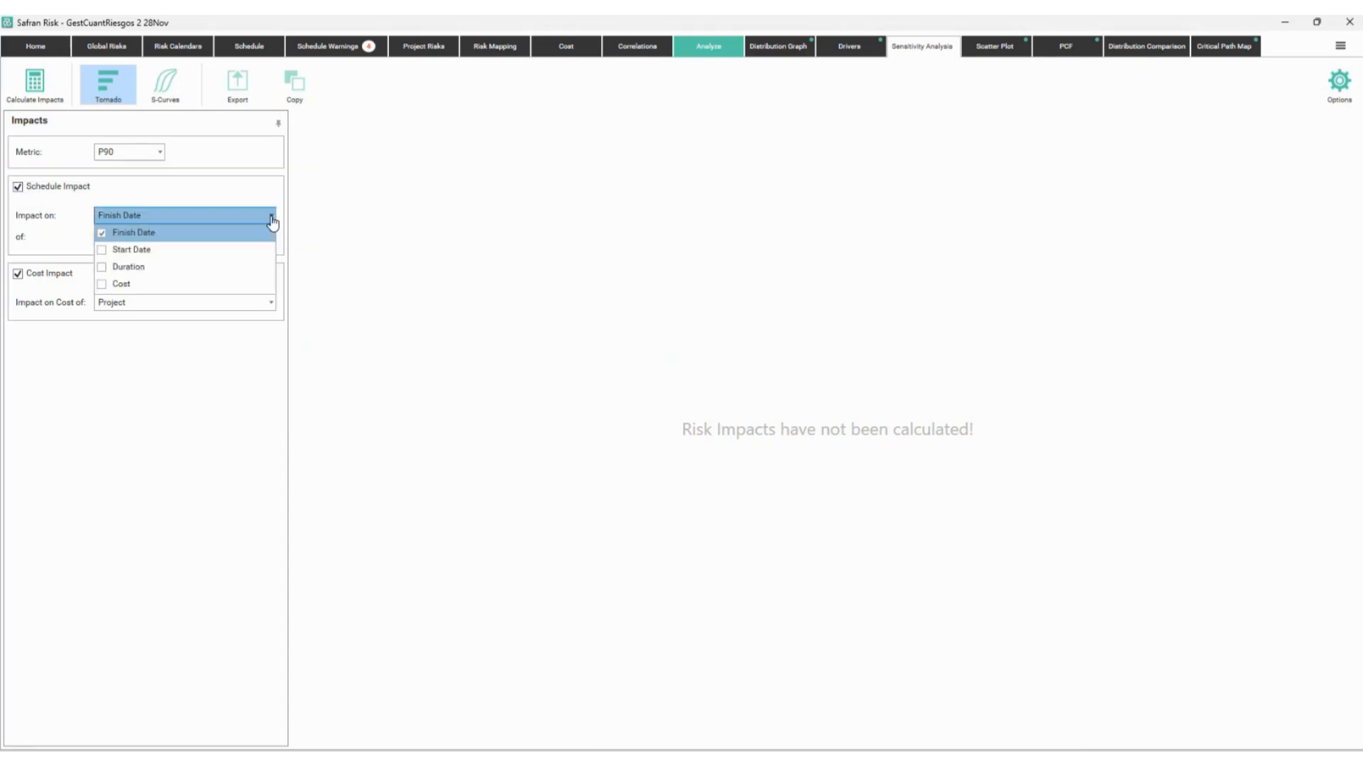
click(102, 267)
click(307, 226)
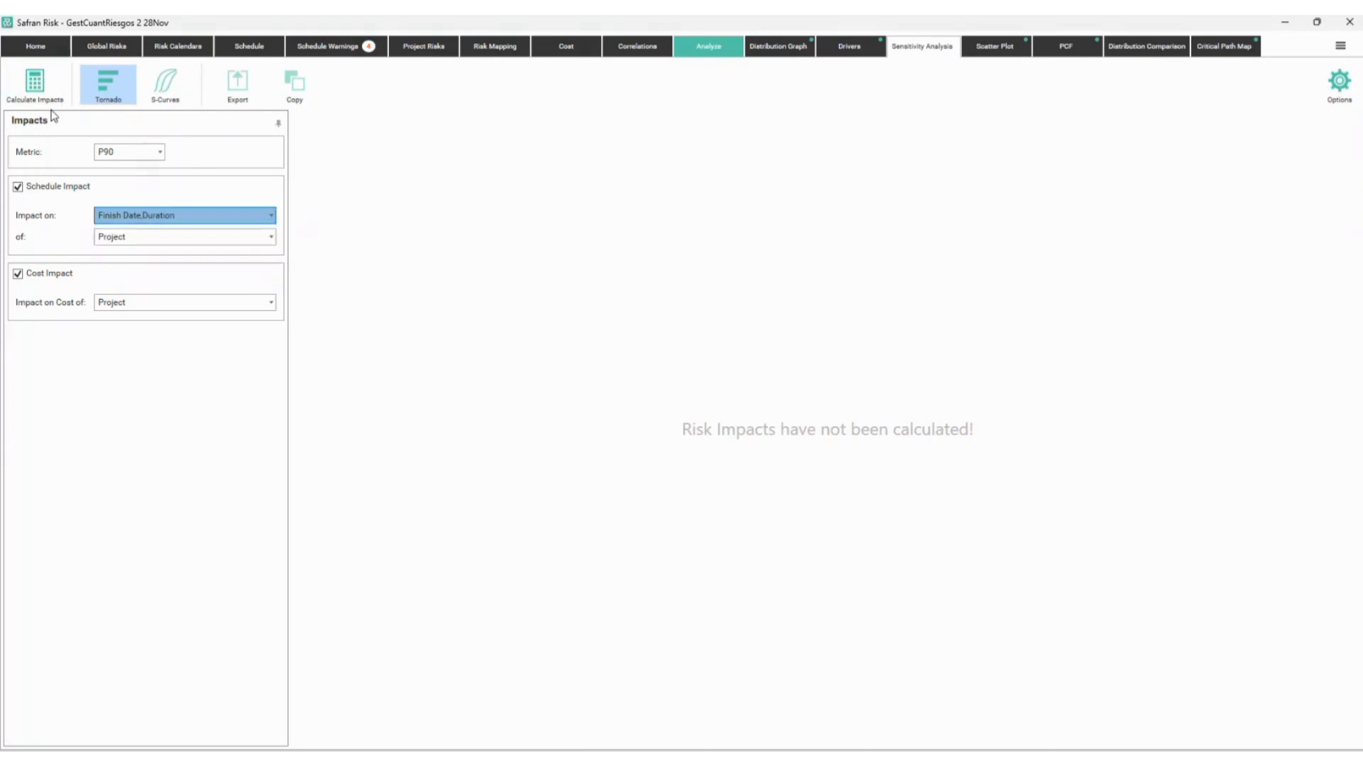
click(40, 91)
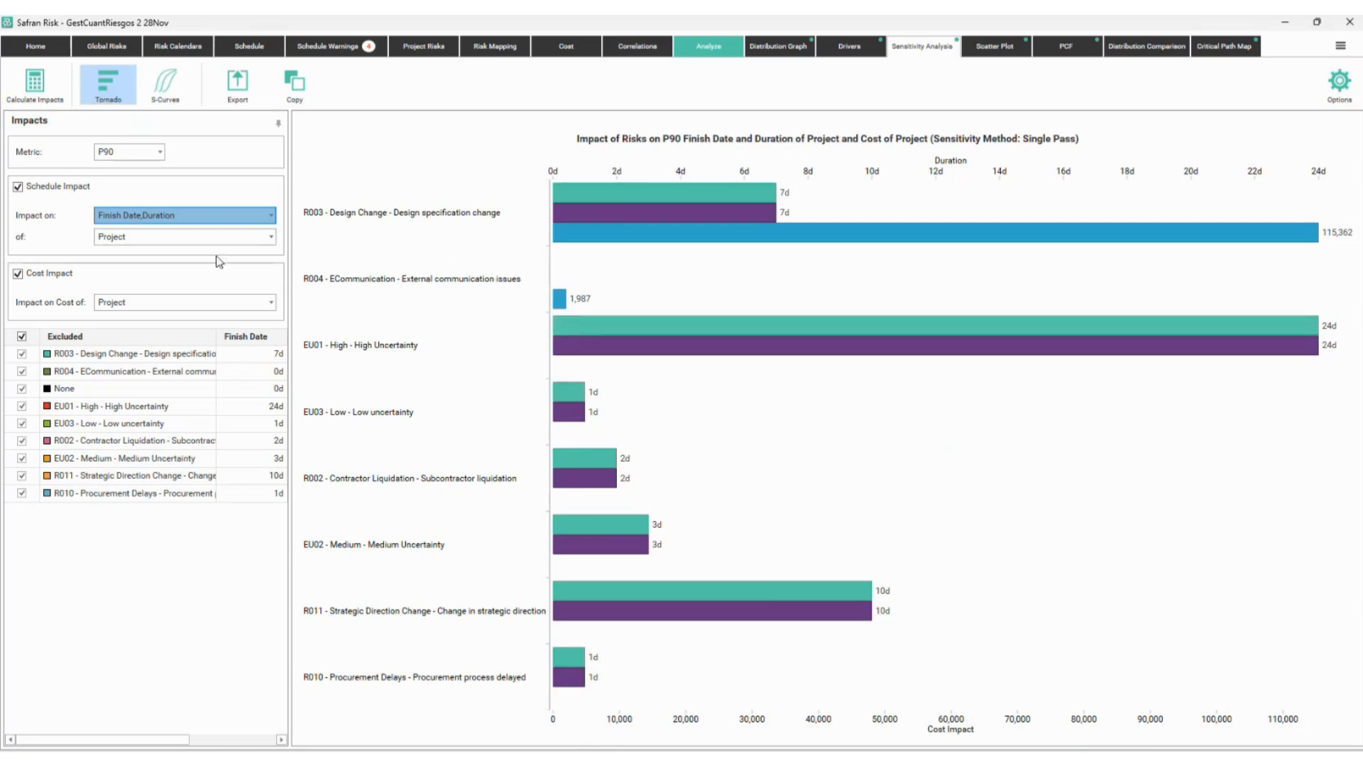
- Remove Finish Date from the schedule impact so the tornado chart compares only Duration with cost
click(242, 216)
click(104, 235)
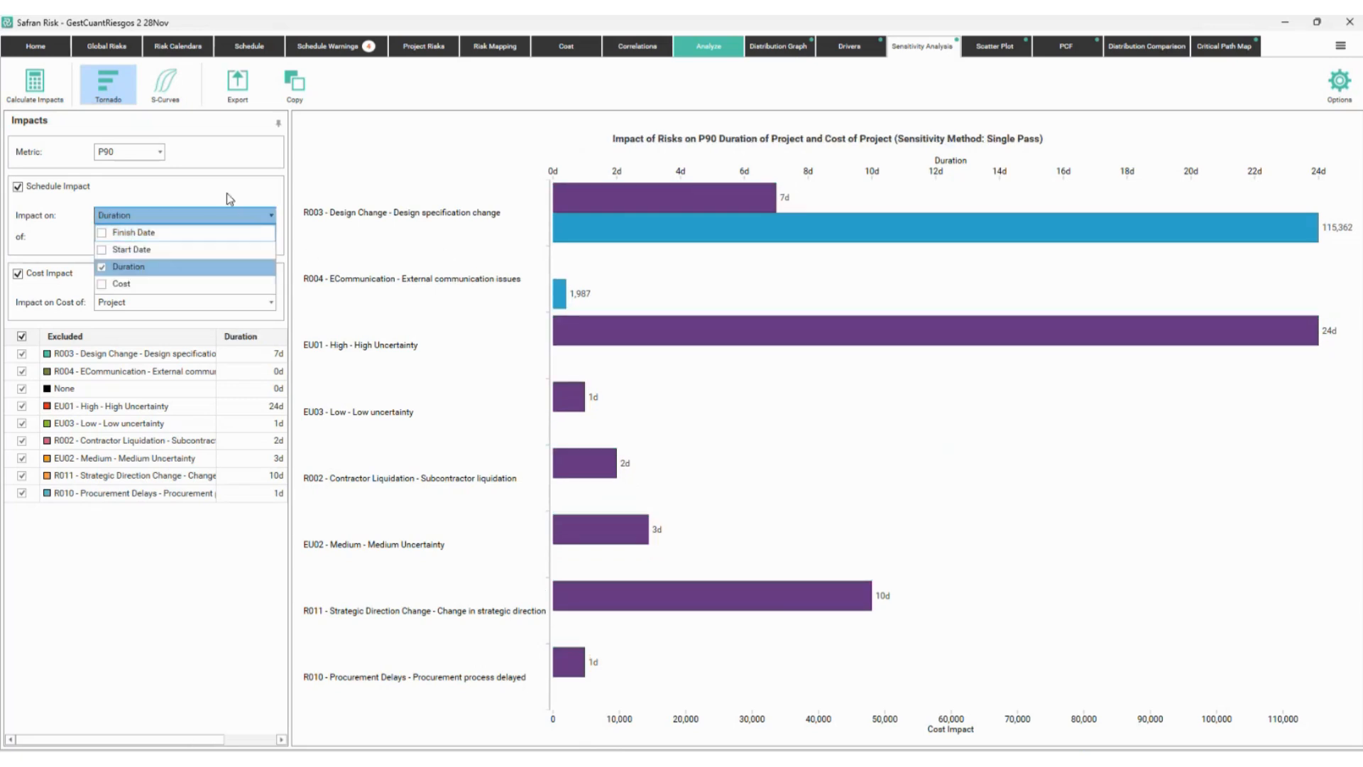
click(228, 193)
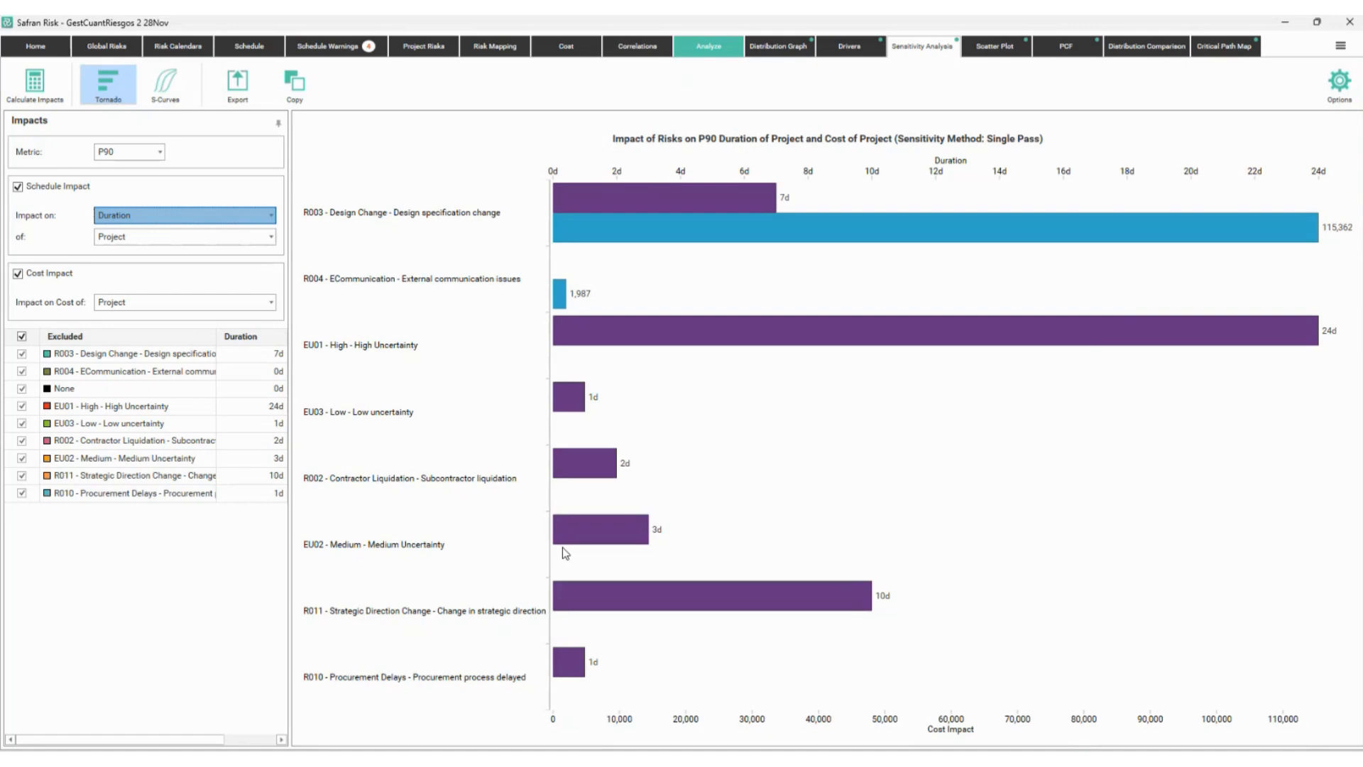
- Show the scatter plot with Duration as the X-axis result type, and frame the duration and cost axes in red
click(996, 47)
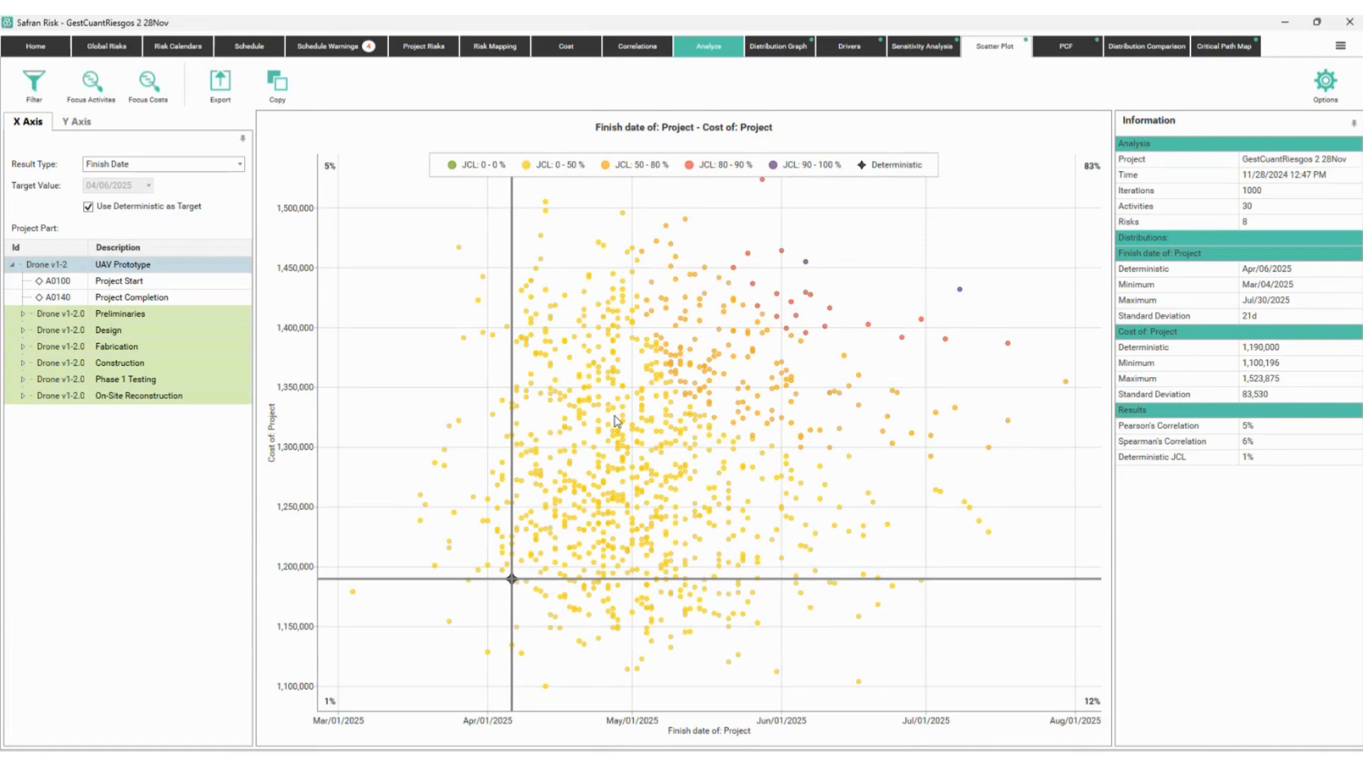
click(111, 163)
click(106, 181)
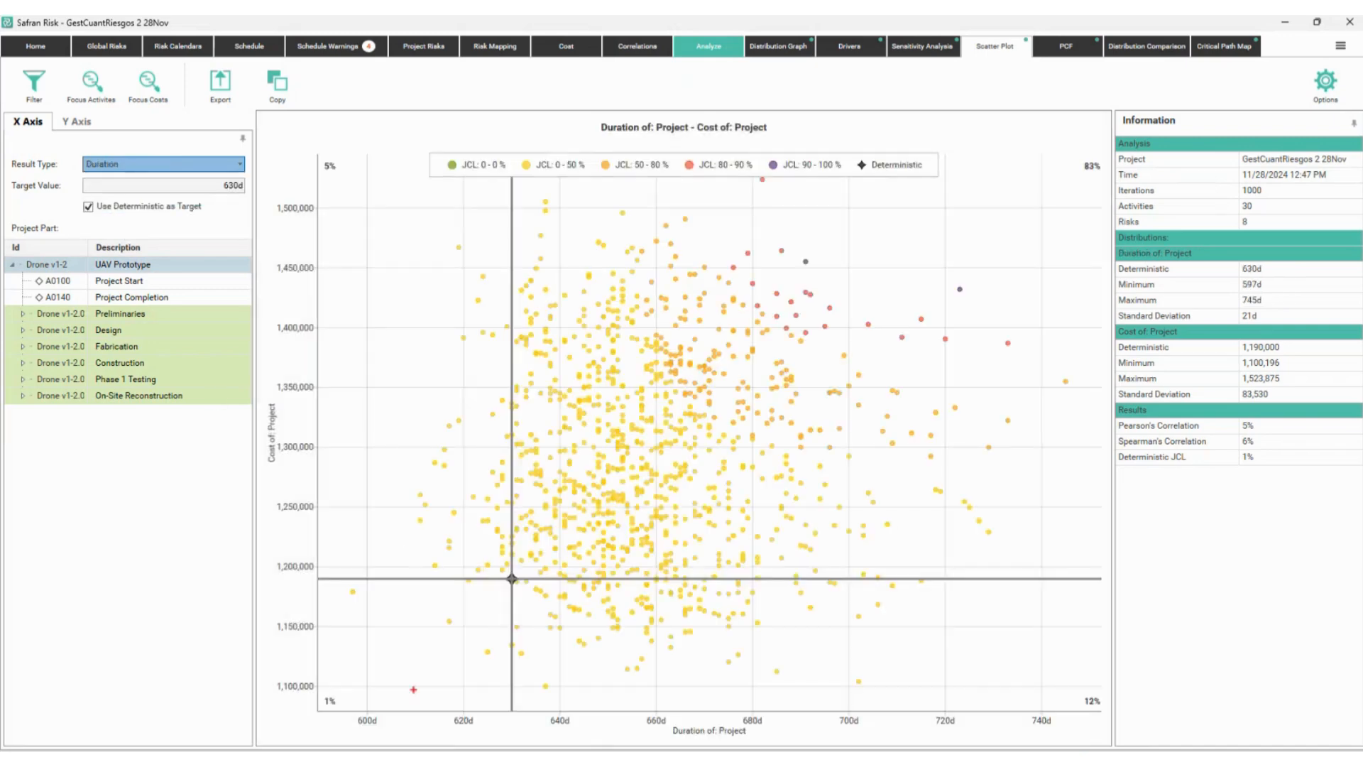
mouse_move(340, 708)
mouse_down()
mouse_move(739, 740)
mouse_move(1131, 740)
mouse_move(1102, 740)
mouse_up()
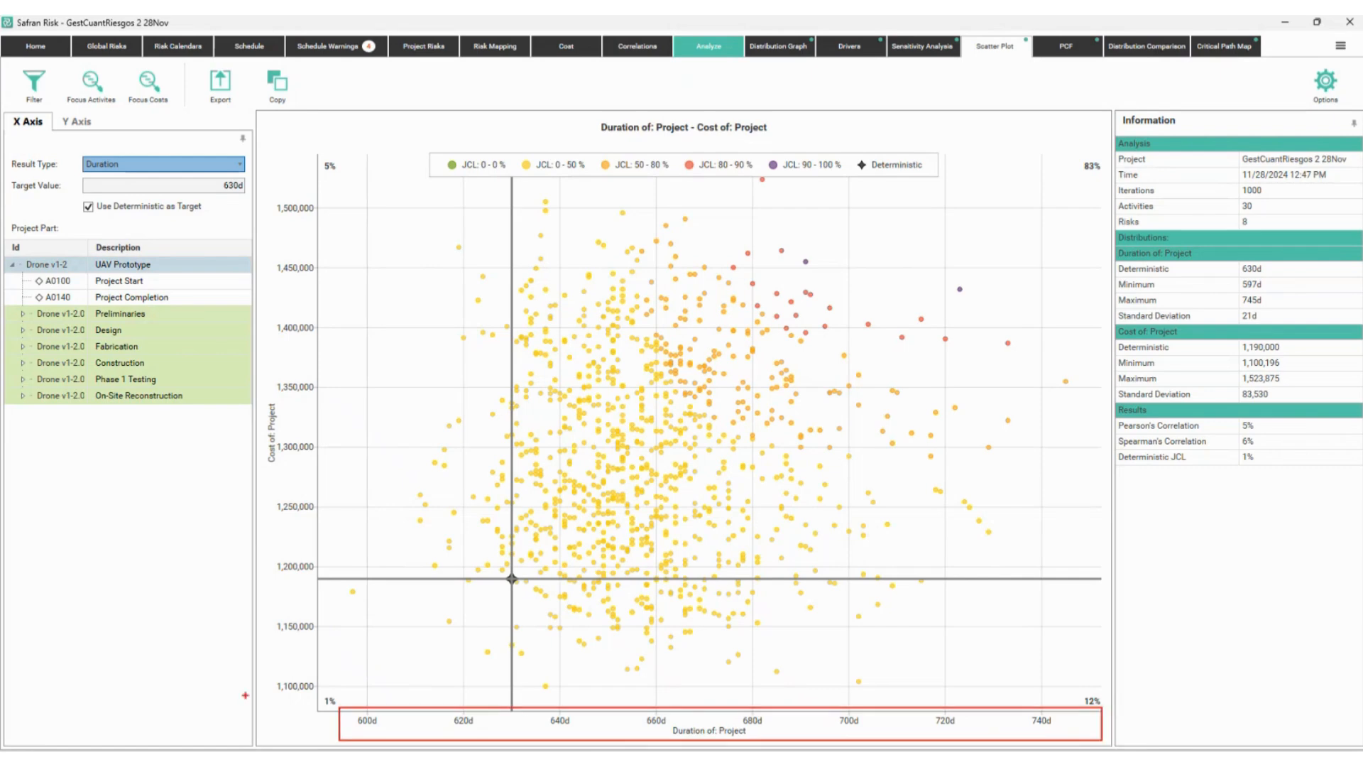
mouse_move(313, 698)
mouse_down()
mouse_move(328, 605)
mouse_move(331, 313)
mouse_up()
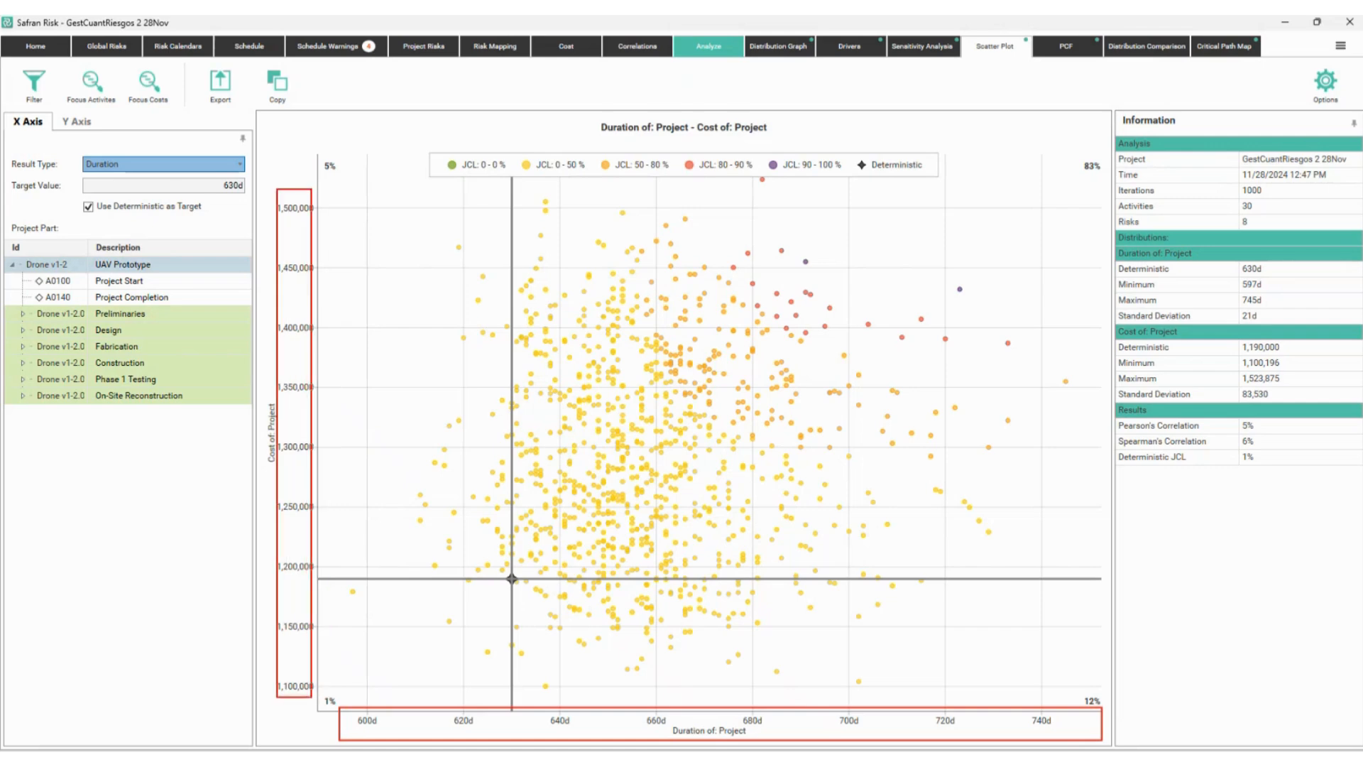
- Clear the red frames and set the X-axis target duration to 650d instead of the deterministic value
click(199, 204)
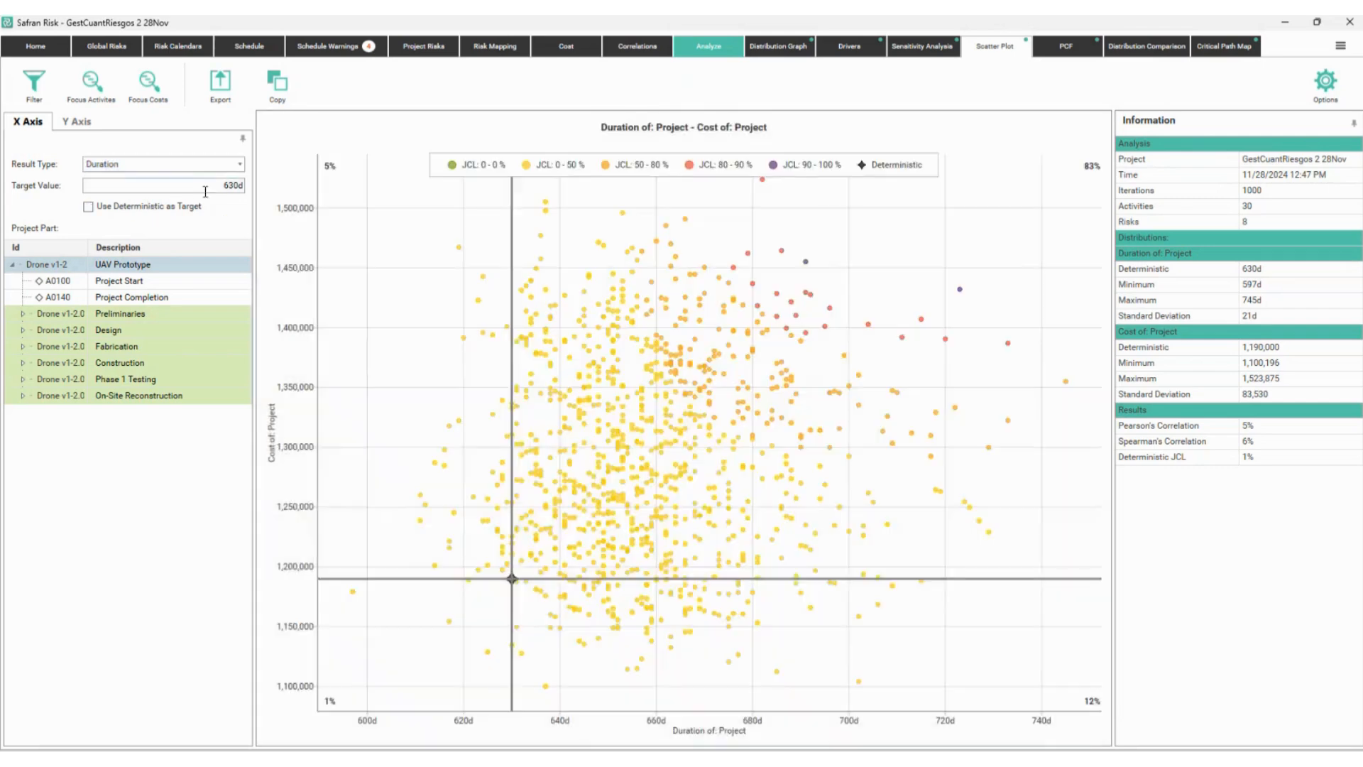
key(Delete)
key(Delete)
text(65)
key(Return)
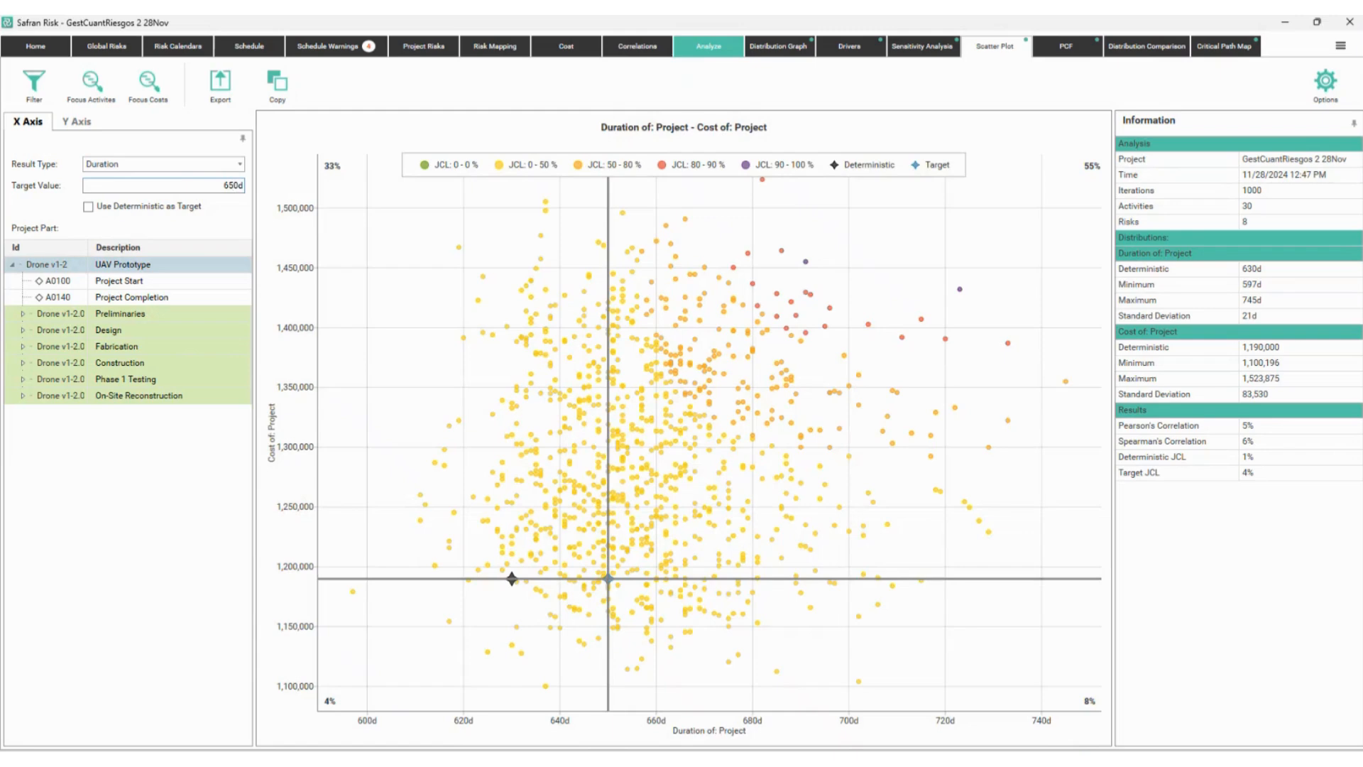
- Set the Y-axis target cost to 1,300,000 instead of using the deterministic value
click(78, 122)
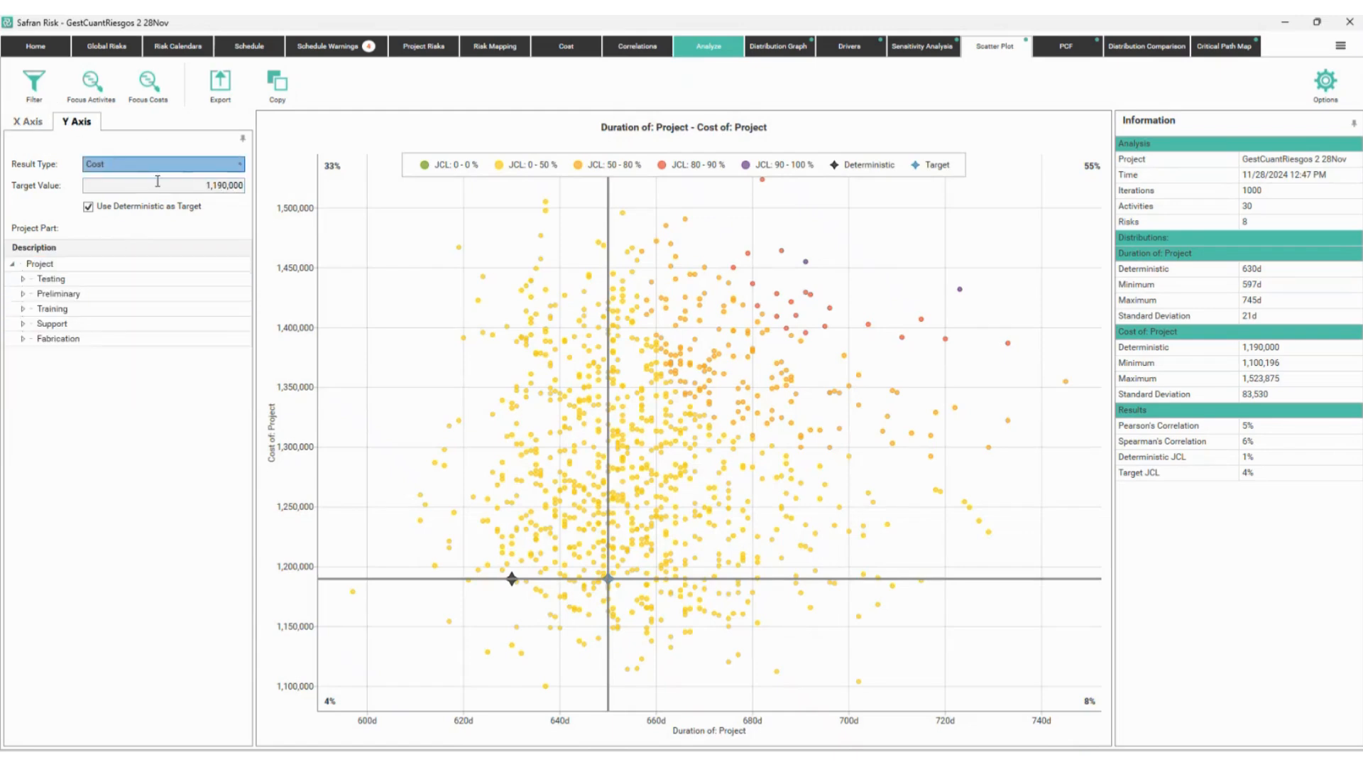
click(201, 185)
click(128, 207)
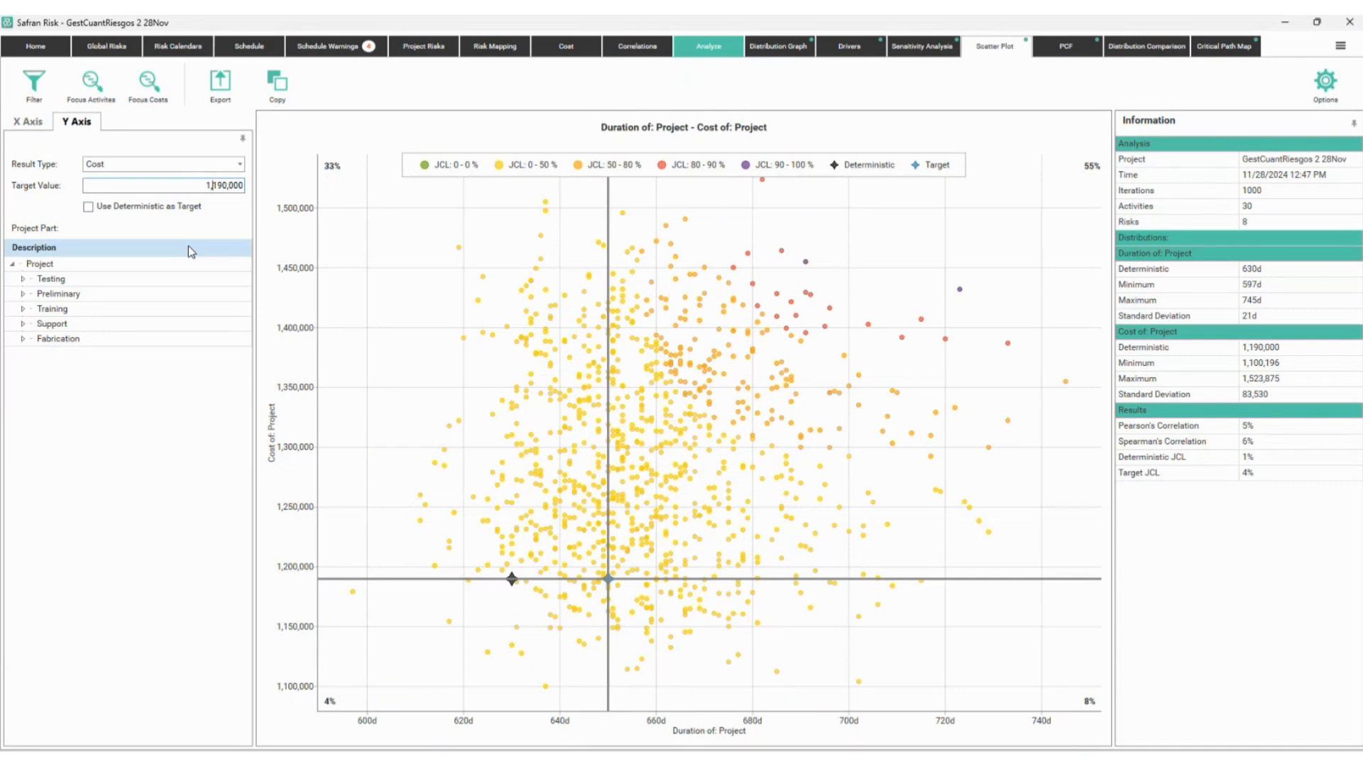
key(BackSpace)
key(BackSpace)
key(BackSpace)
text(30)
key(Return)
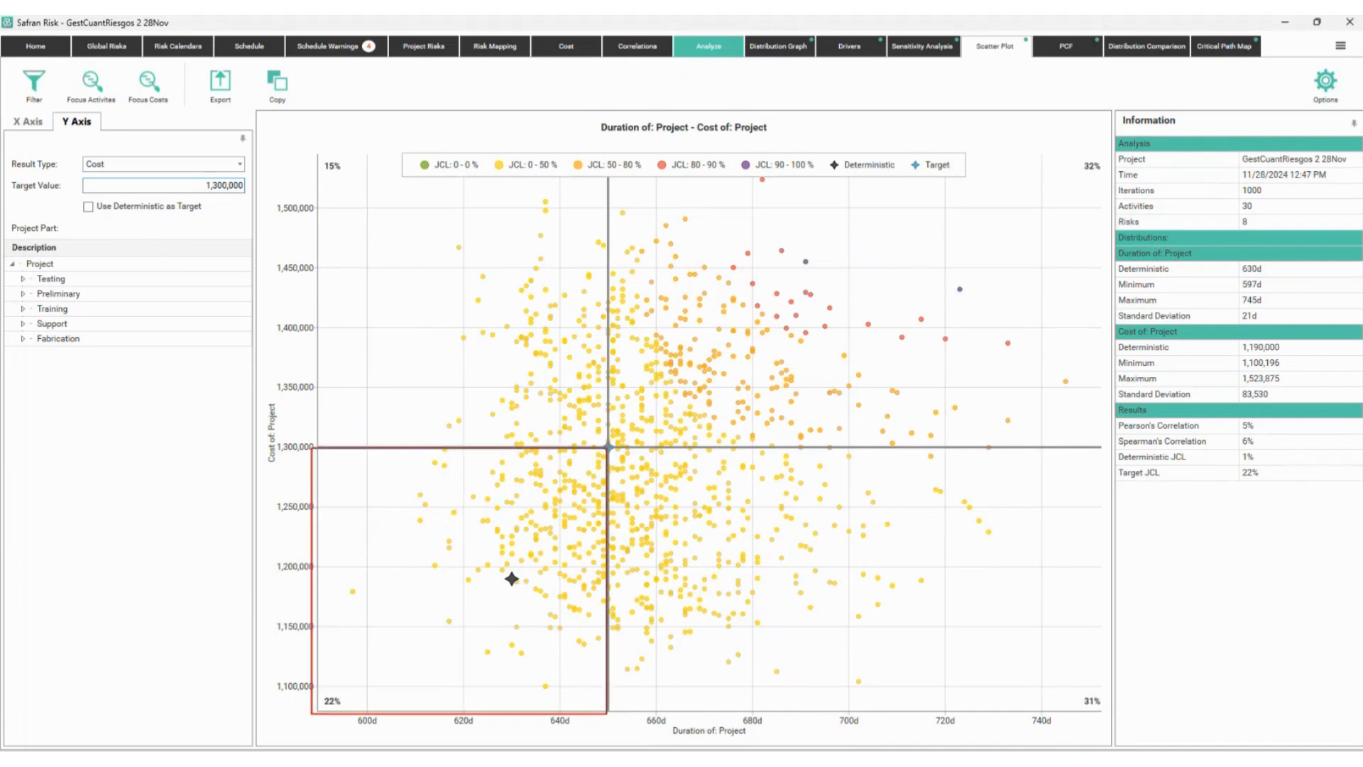
- Circle the percentage of the quadrant under both targets, draw red arrows inward from the duration and cost limits, and clear the annotations
mouse_move(326, 685)
mouse_down()
mouse_move(313, 693)
mouse_move(358, 706)
mouse_move(335, 685)
mouse_up()
mouse_move(605, 700)
mouse_down()
mouse_move(545, 689)
mouse_move(561, 707)
mouse_up()
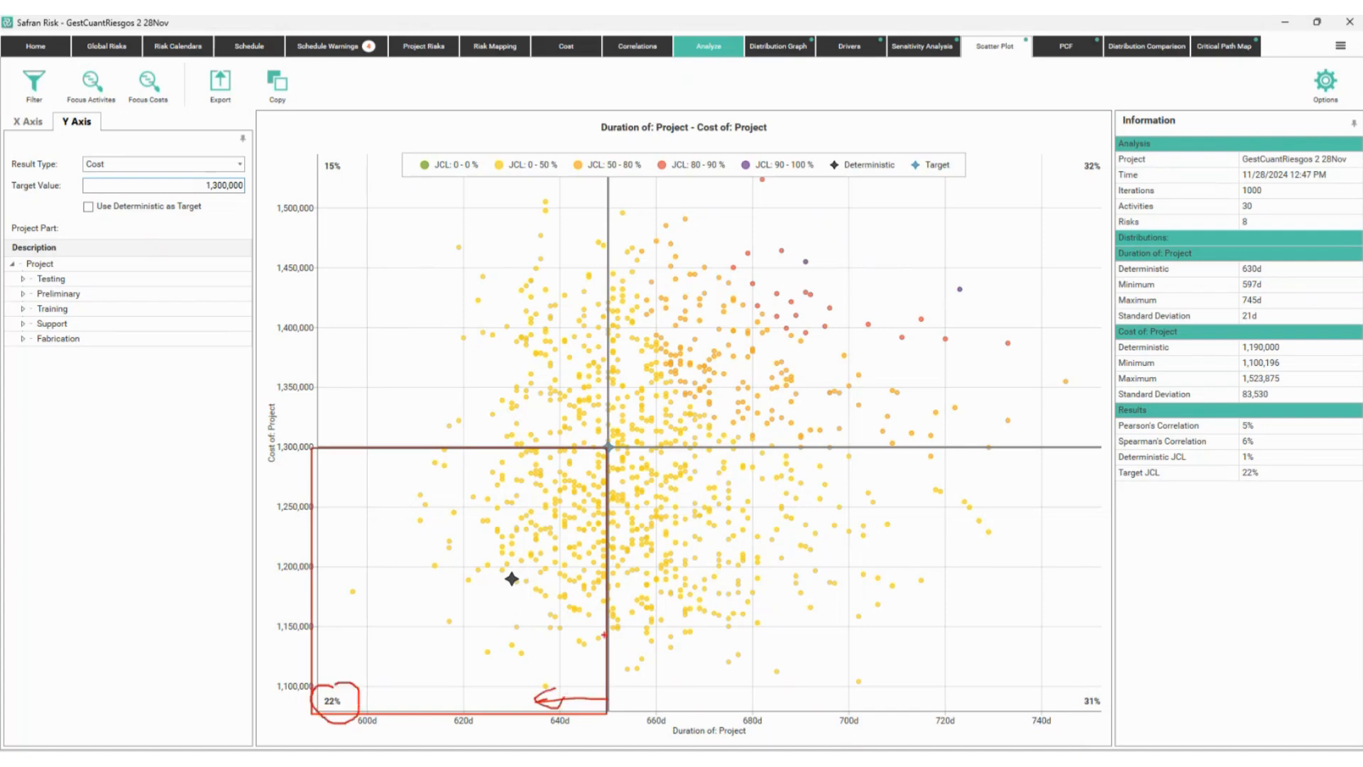
drag(606, 634, 551, 631)
mouse_move(356, 446)
mouse_down()
mouse_move(364, 502)
mouse_move(375, 492)
mouse_up()
drag(438, 452, 448, 490)
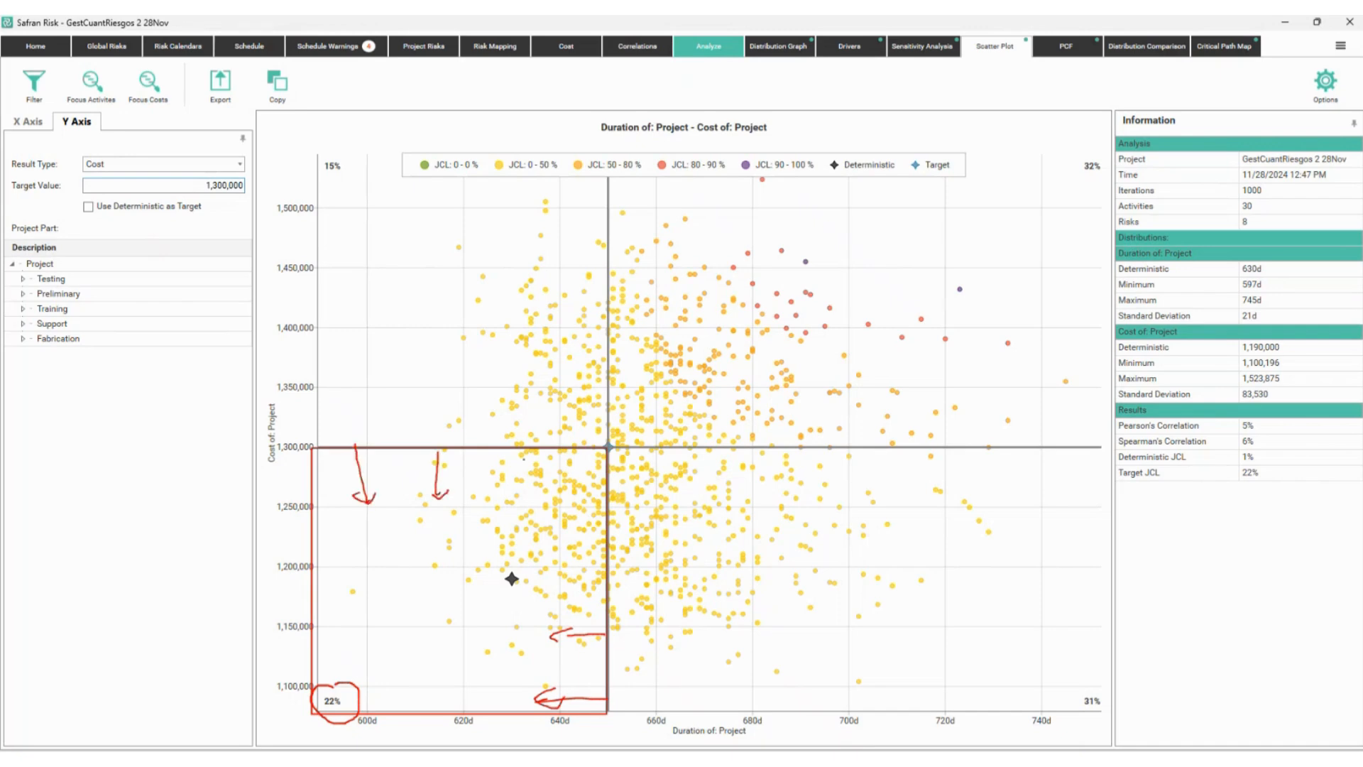
mouse_move(538, 455)
mouse_down()
mouse_move(534, 495)
mouse_move(506, 489)
mouse_up()
drag(362, 659, 355, 686)
key(Escape)
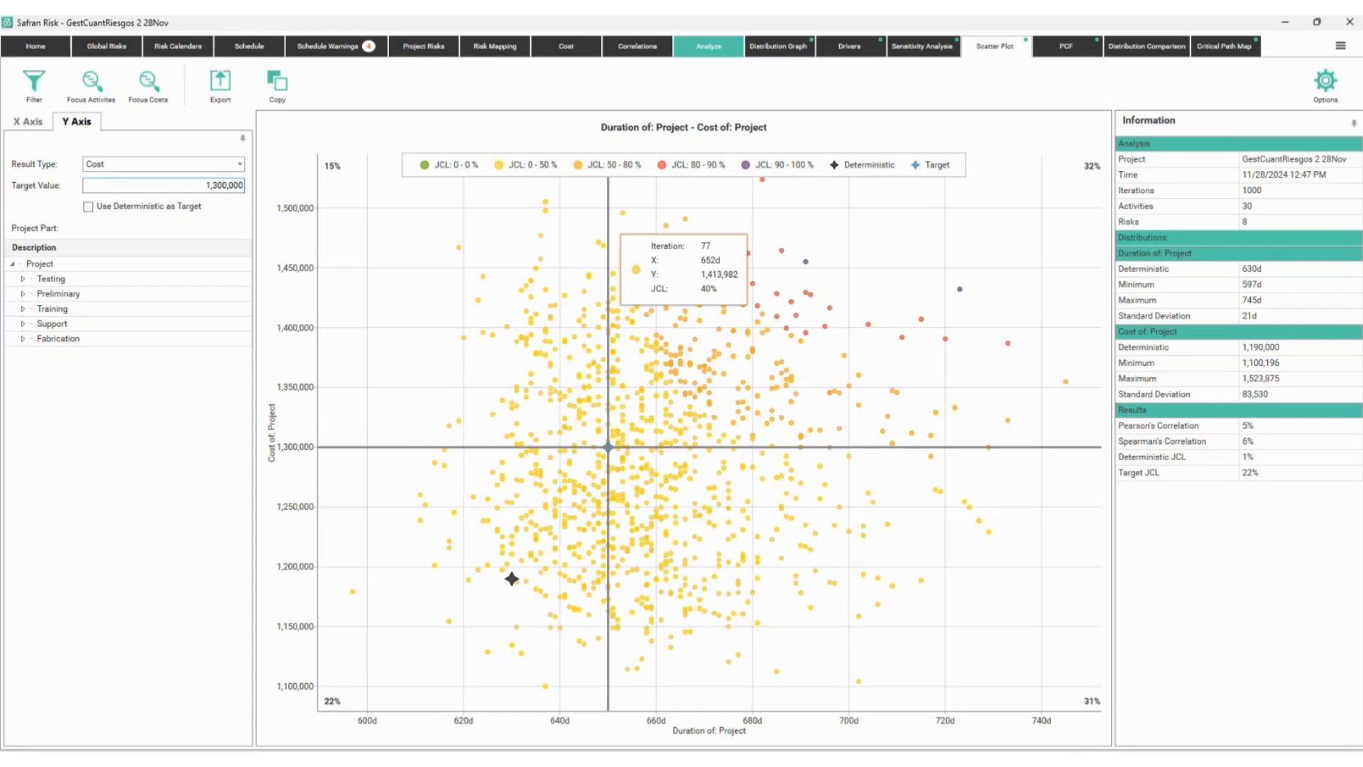
- Circle the percentage of the over-duration, under-cost quadrant, draw arrows toward the duration target line, frame both over-duration percentages, and clear the annotations
mouse_move(1080, 694)
mouse_down()
mouse_move(1112, 693)
mouse_move(1068, 693)
mouse_up()
key(Escape)
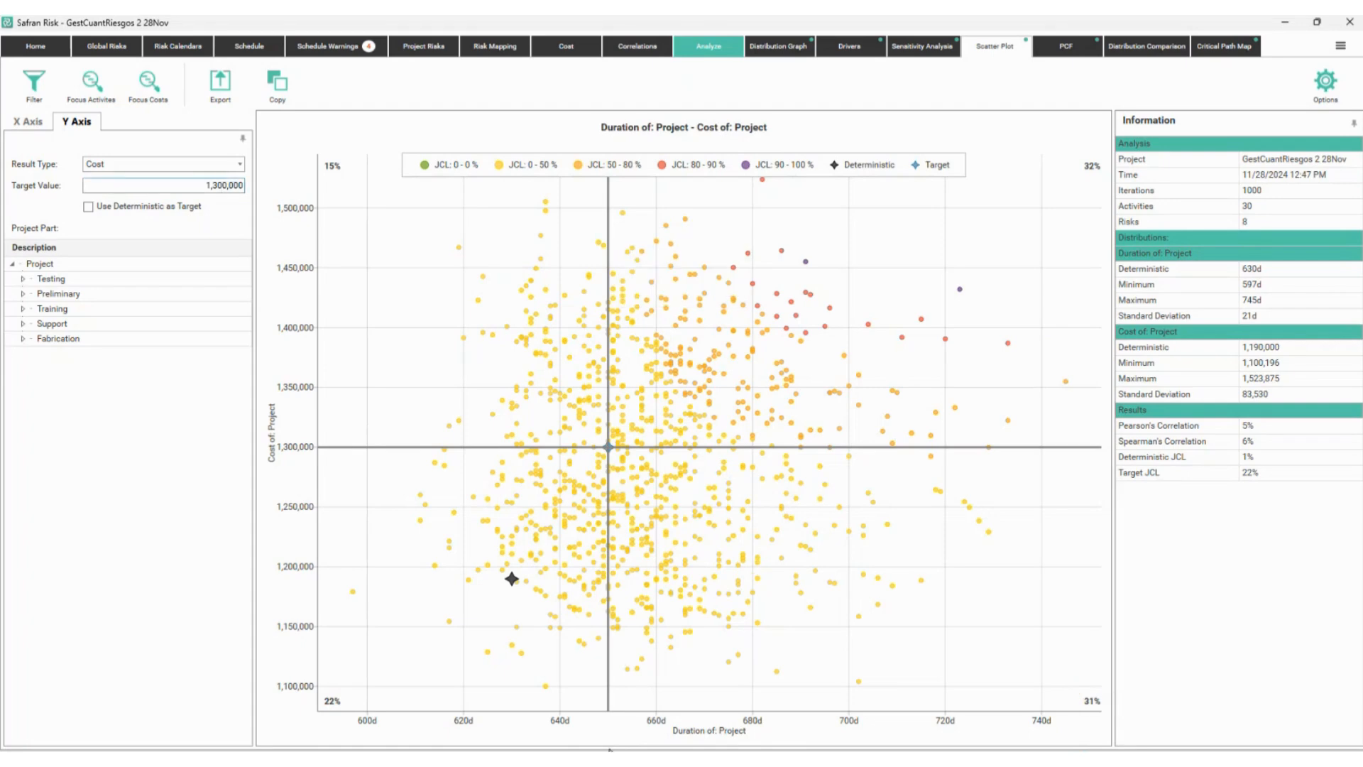
drag(565, 666, 605, 666)
mouse_move(572, 537)
mouse_down()
mouse_move(608, 542)
mouse_move(599, 549)
mouse_up()
mouse_move(556, 348)
mouse_down()
mouse_move(582, 355)
mouse_move(568, 391)
mouse_up()
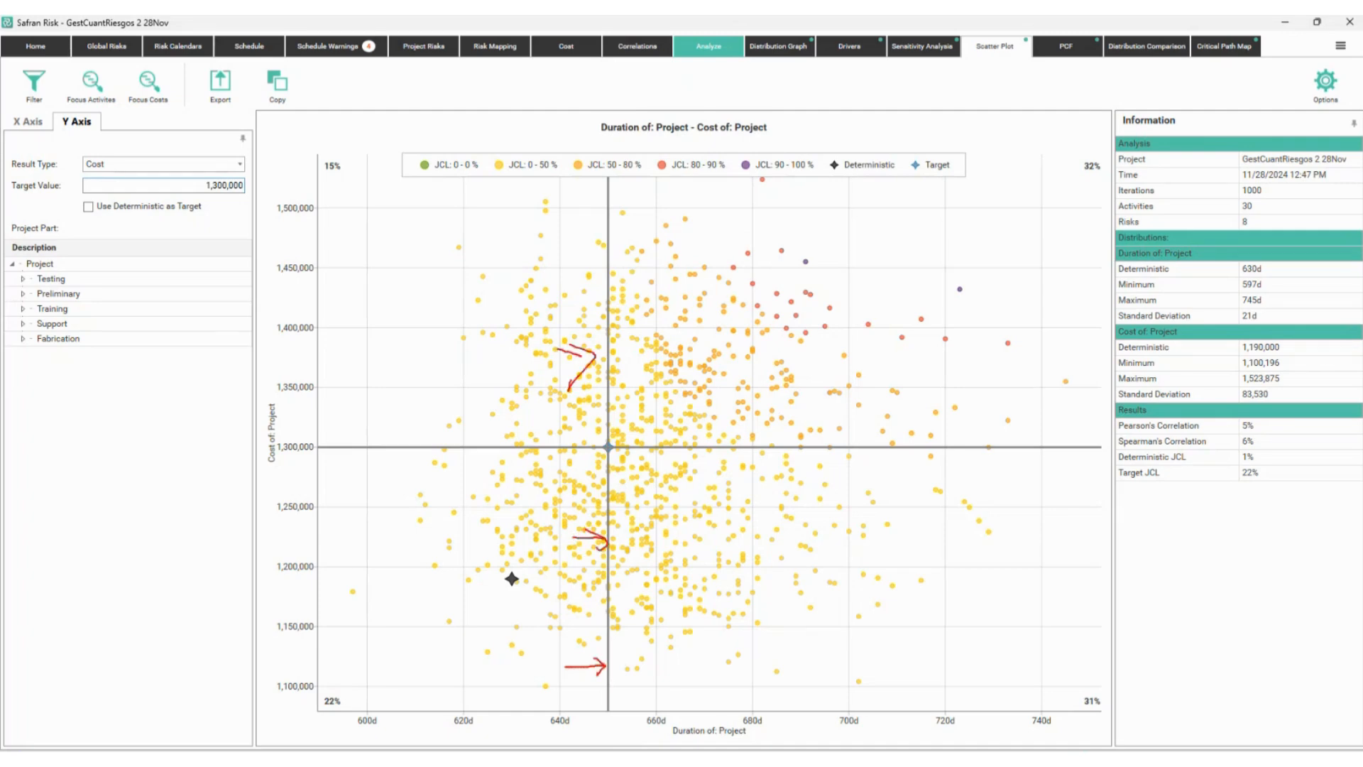
mouse_move(1048, 148)
mouse_down()
mouse_move(1108, 711)
mouse_move(1124, 711)
mouse_up()
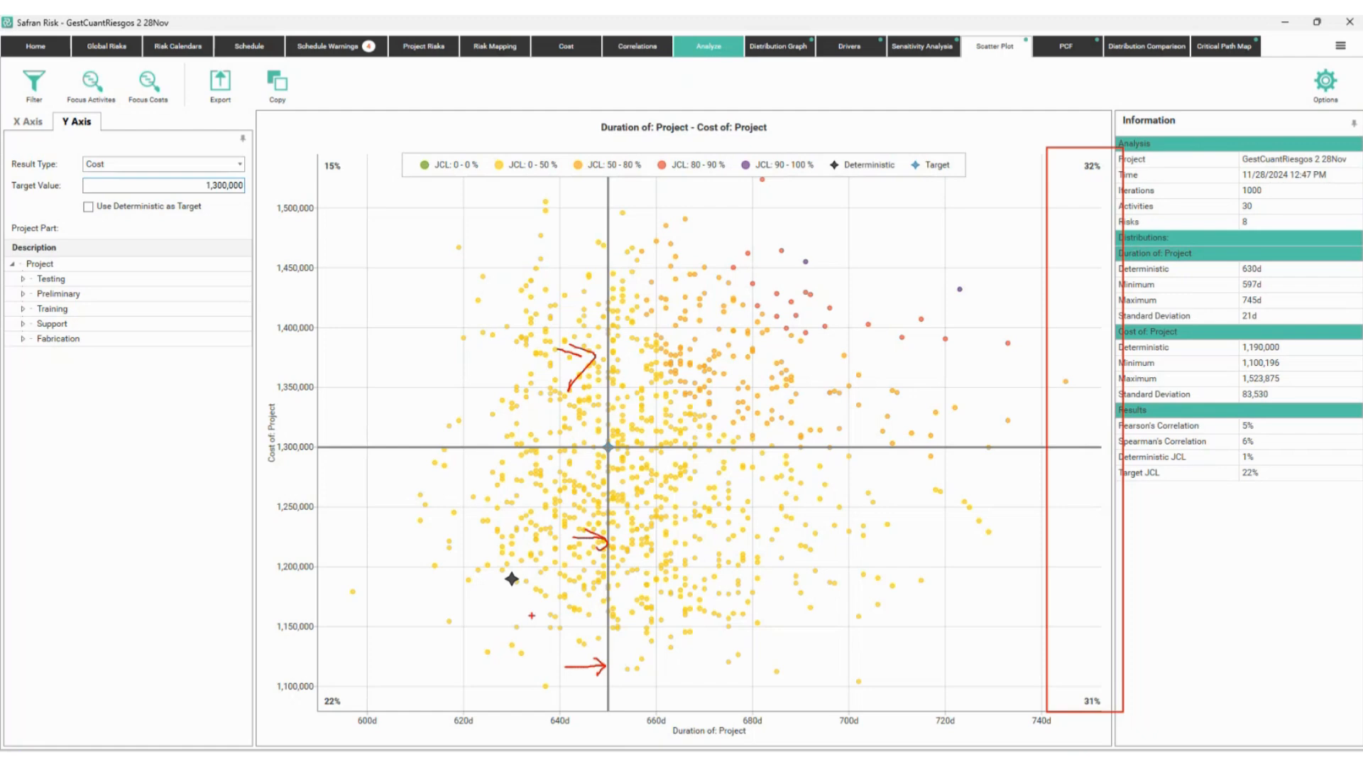
key(Escape)
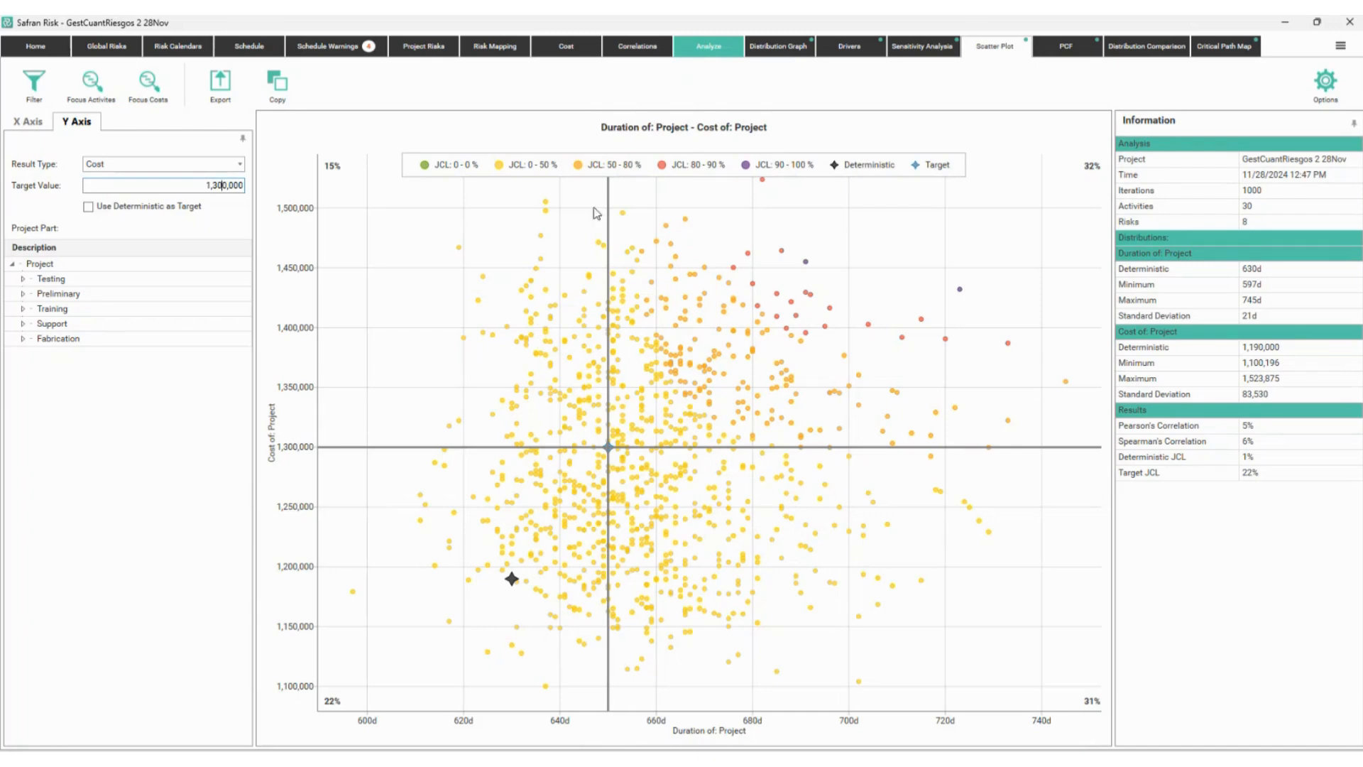
- Review the included risks and the duration distribution, and examine the post-mitigated position of project risk R002 Contractor Liquidation
click(701, 55)
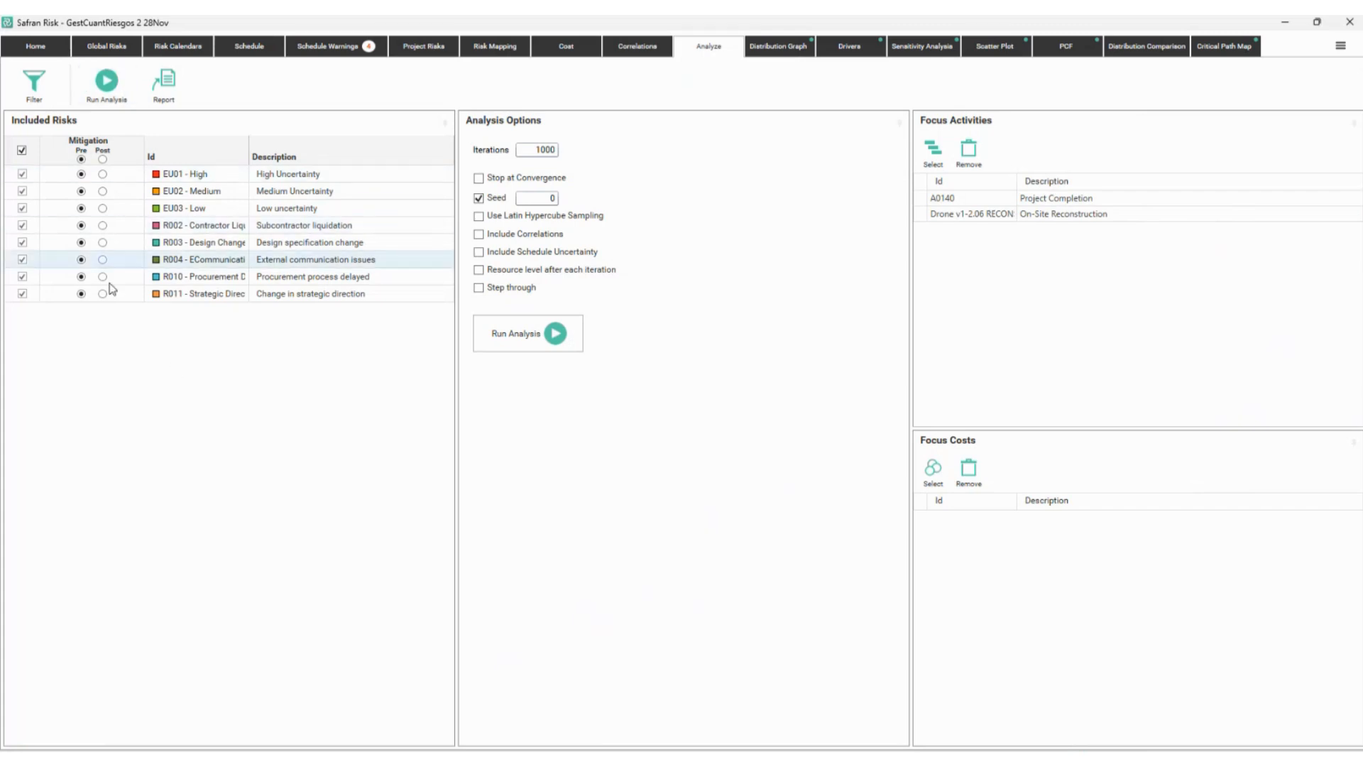
click(763, 57)
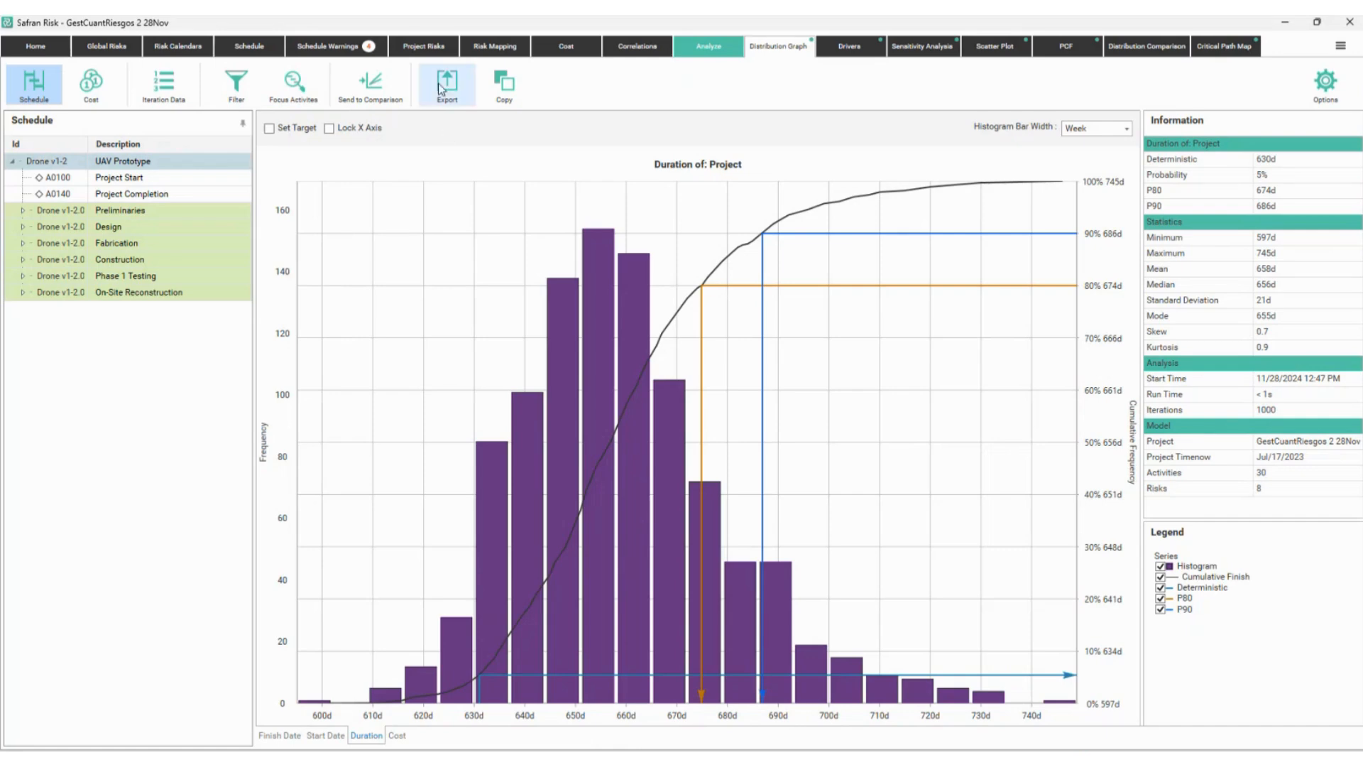
click(424, 46)
click(96, 198)
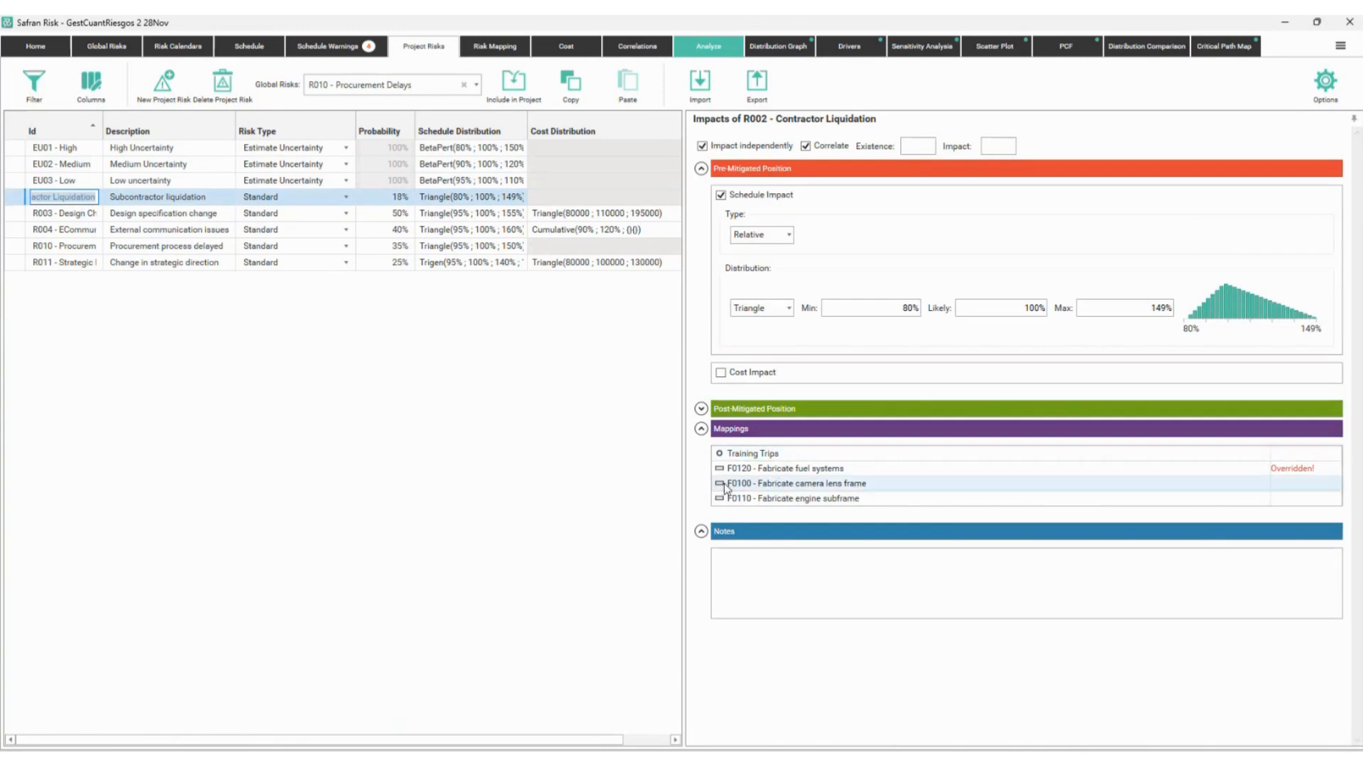
click(701, 408)
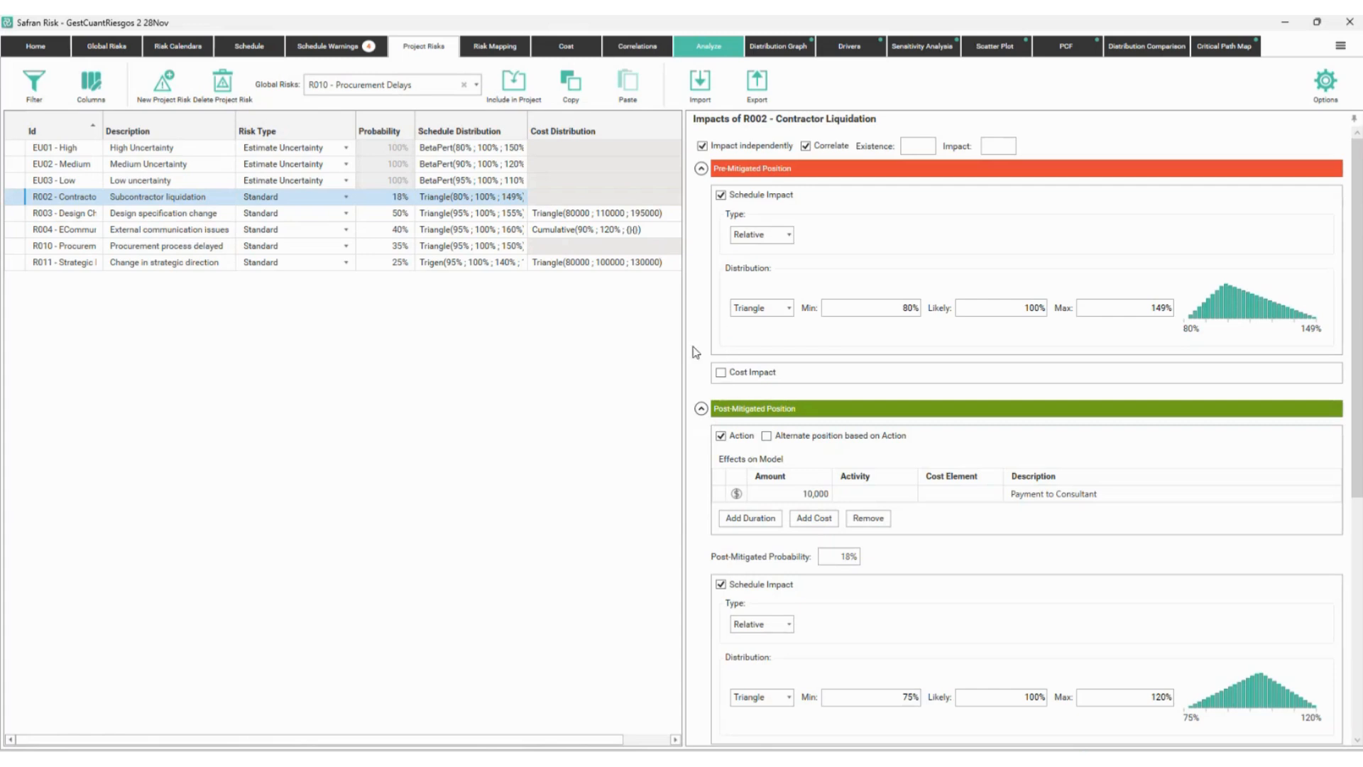
scroll(699, 529, down, 1)
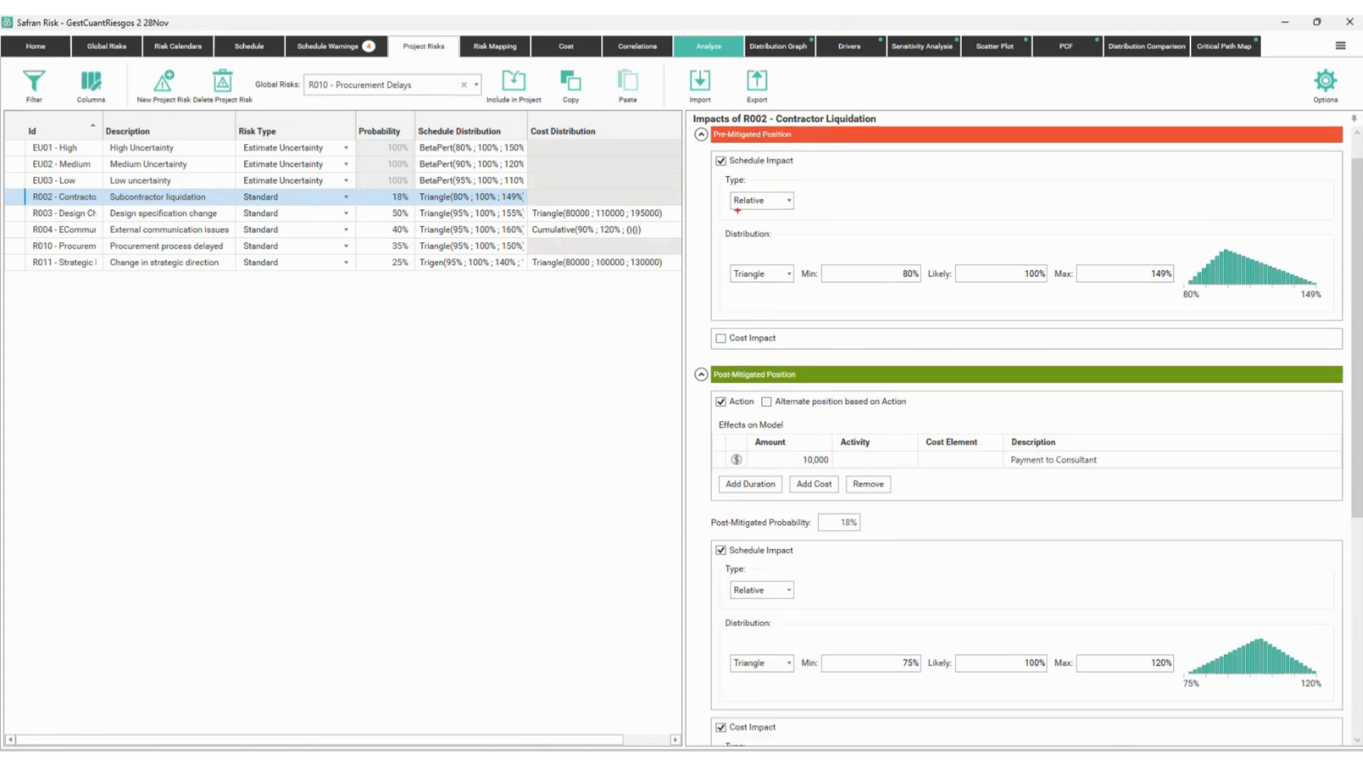
- Examine the pre-mitigated and post-mitigated schedule and cost impacts of risk R003 Design Change
click(174, 215)
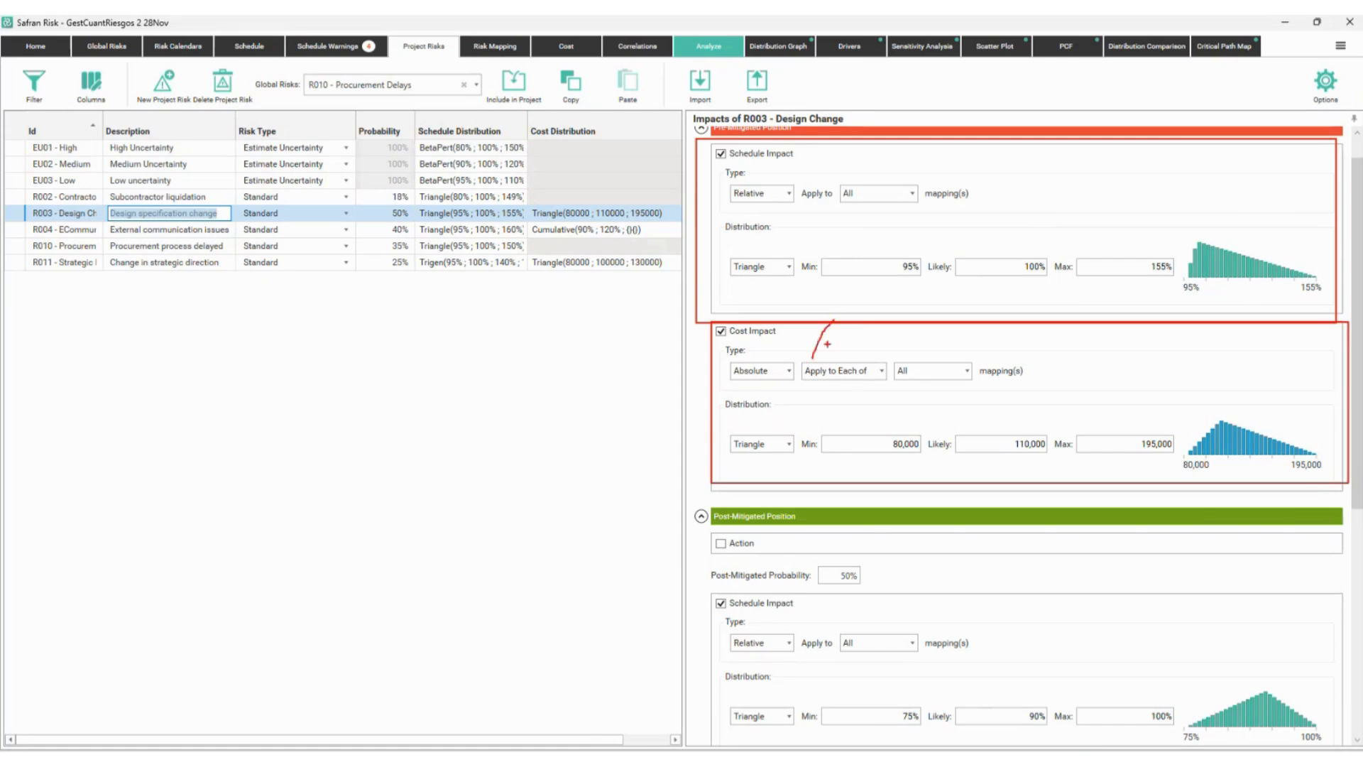
scroll(749, 534, down, 3)
scroll(750, 536, down, 1)
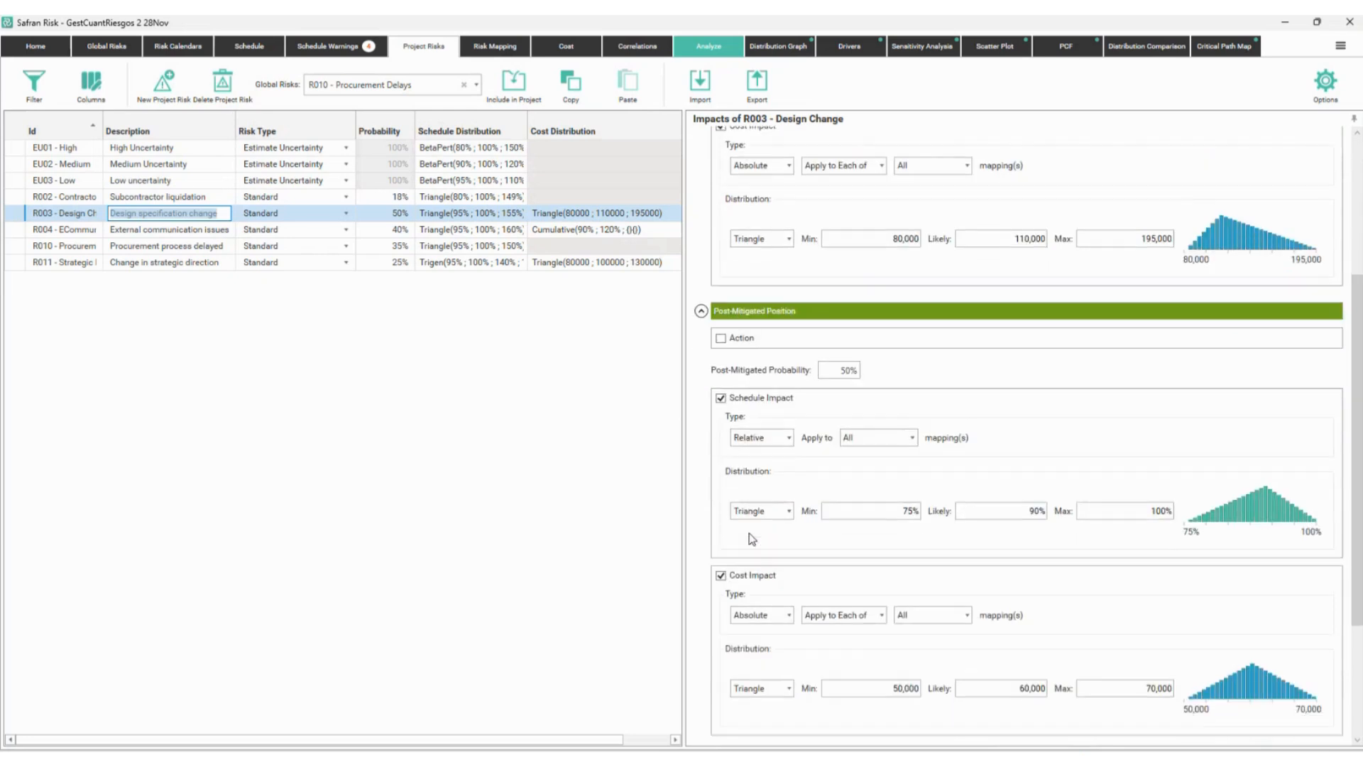
scroll(752, 538, down, 1)
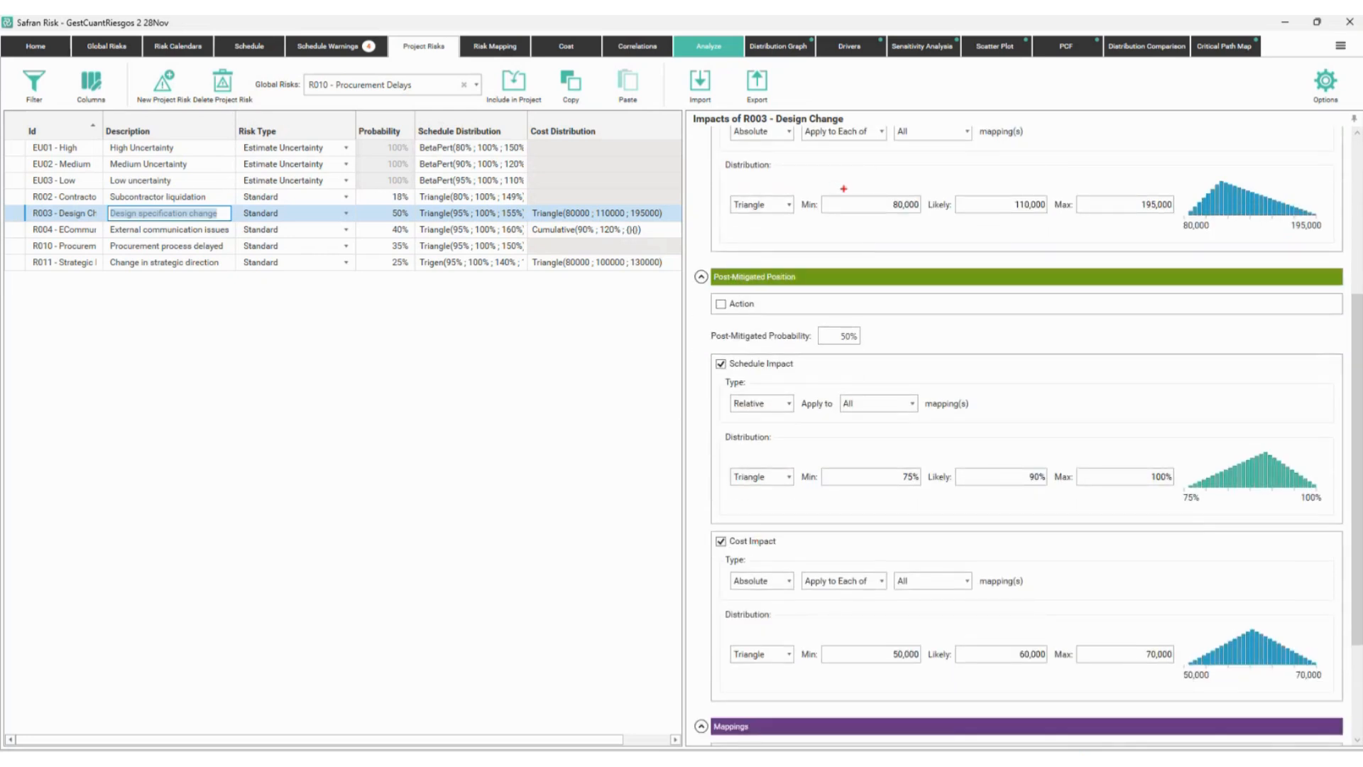
- Mark R003's pre-mitigated and post-mitigated cost values in red, join their maximums with a vertical line, and clear the annotations
mouse_move(899, 190)
mouse_down()
mouse_move(901, 207)
mouse_move(935, 193)
mouse_up()
drag(1099, 211, 1098, 657)
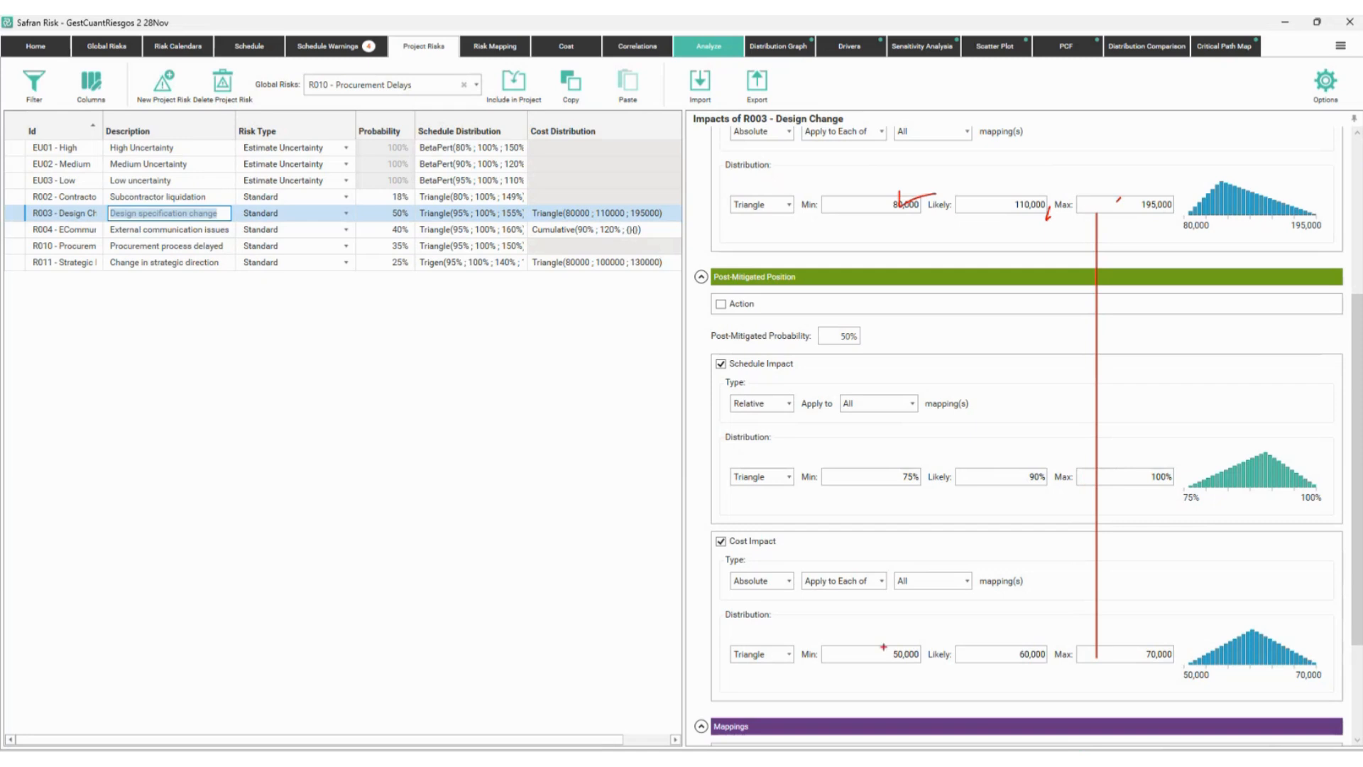
drag(883, 638, 954, 629)
drag(1131, 645, 1156, 628)
key(Escape)
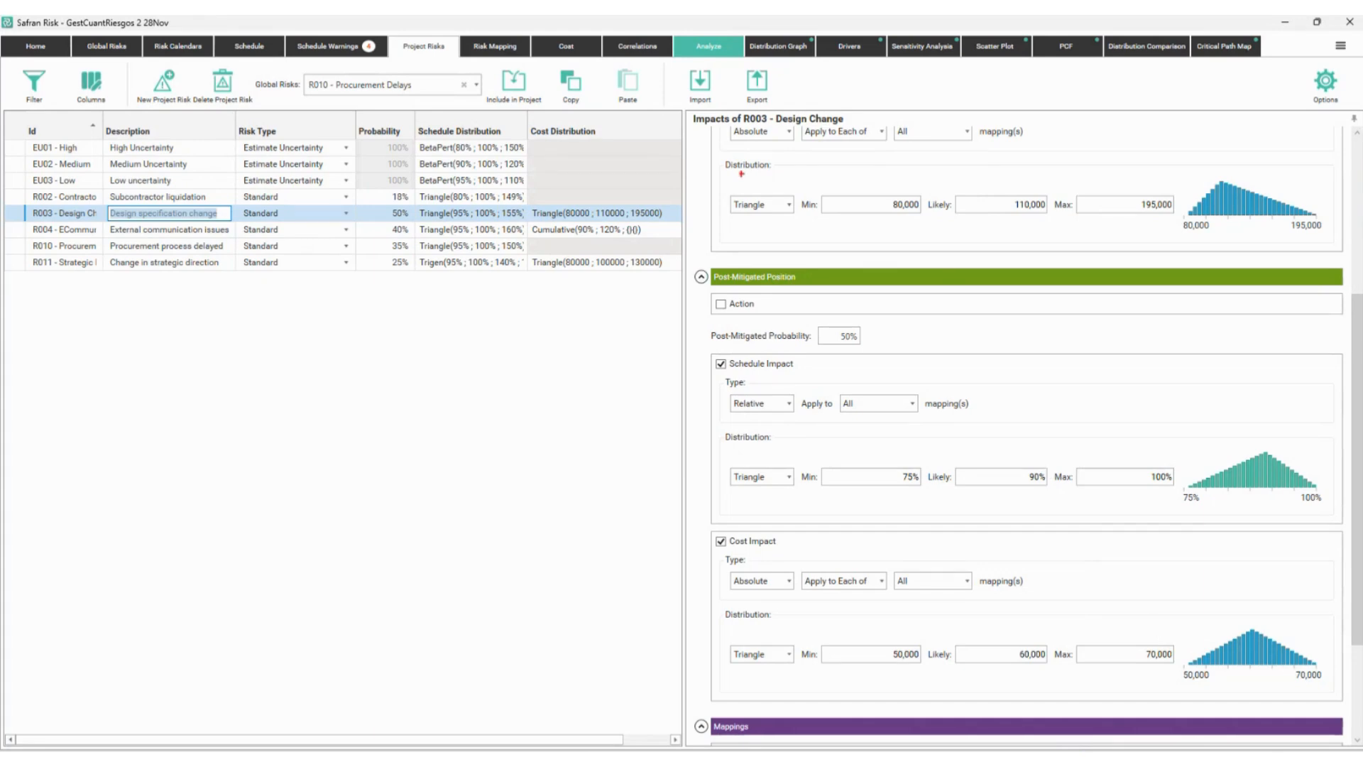
- Frame R003's pre-mitigated cost distribution in red, draw a curve down to the post-mitigated Cost Impact, and frame that section
drag(717, 158, 1359, 251)
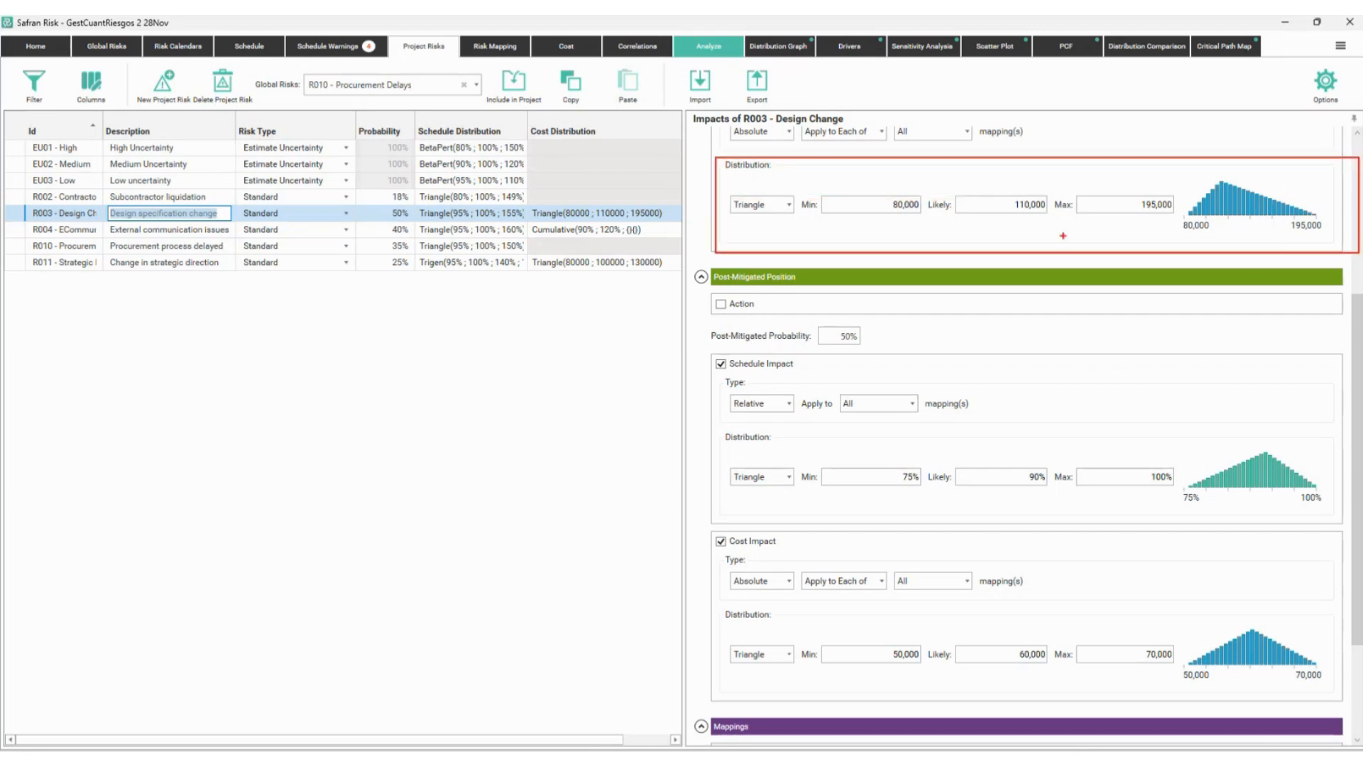
mouse_move(1073, 243)
mouse_down()
mouse_move(1019, 307)
mouse_move(925, 610)
mouse_up()
drag(673, 524, 1258, 684)
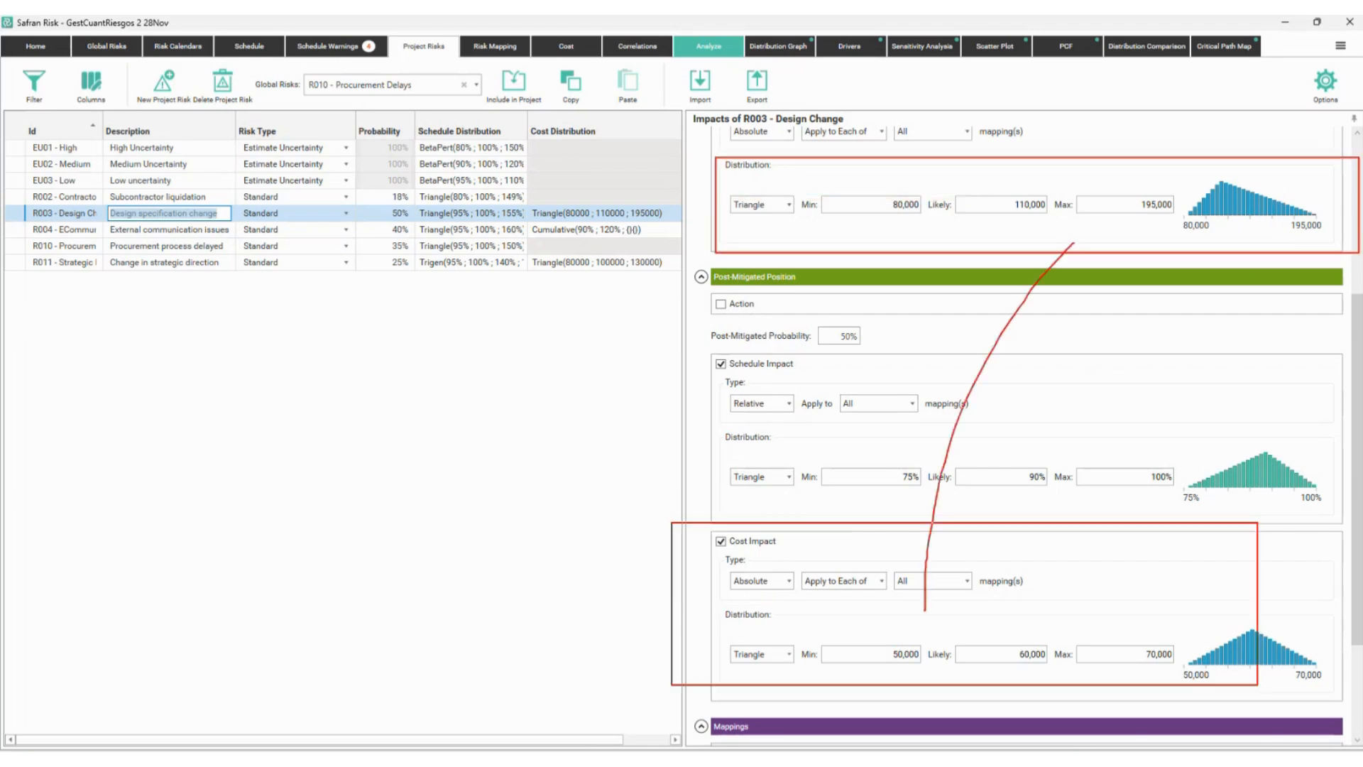
- Clear the annotations, recheck R003's pre-mitigated impacts, and check the mitigation setting of the included risks
key(Escape)
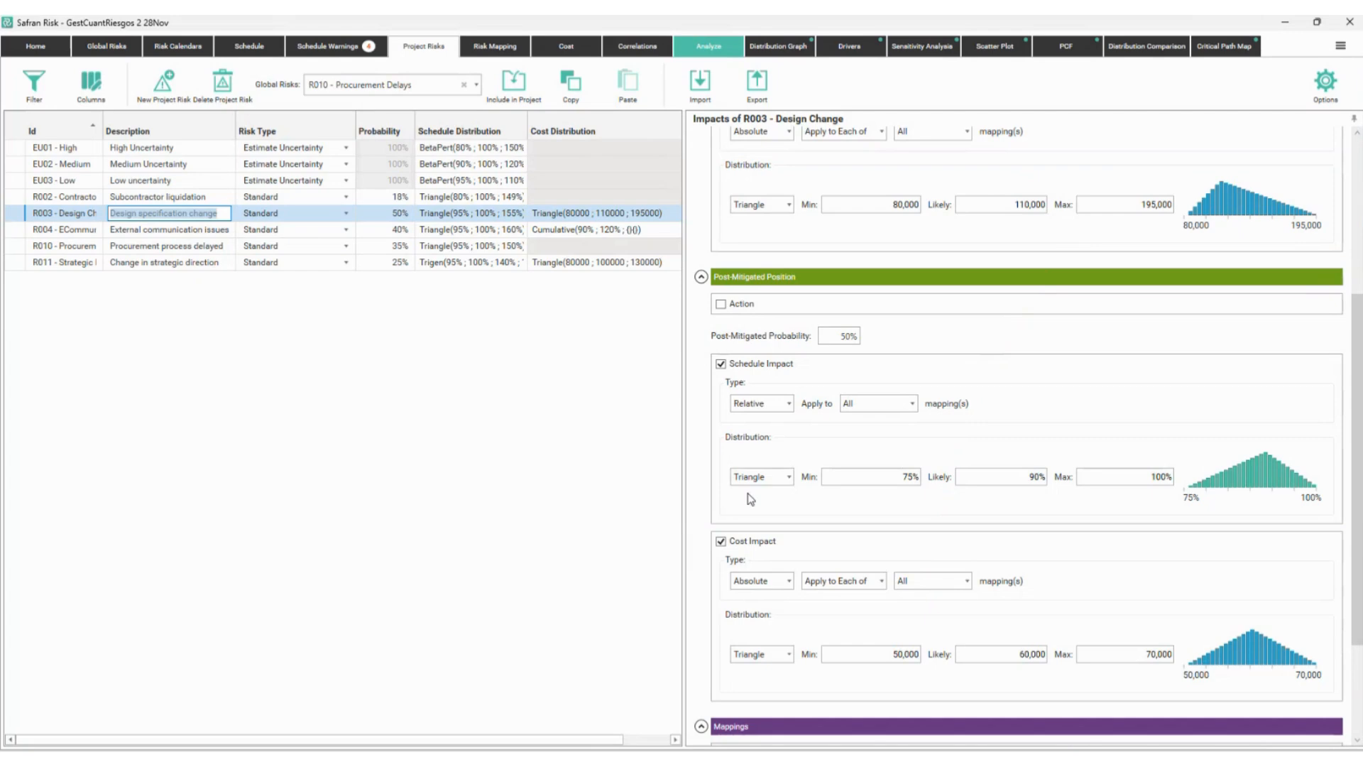
scroll(743, 481, up, 4)
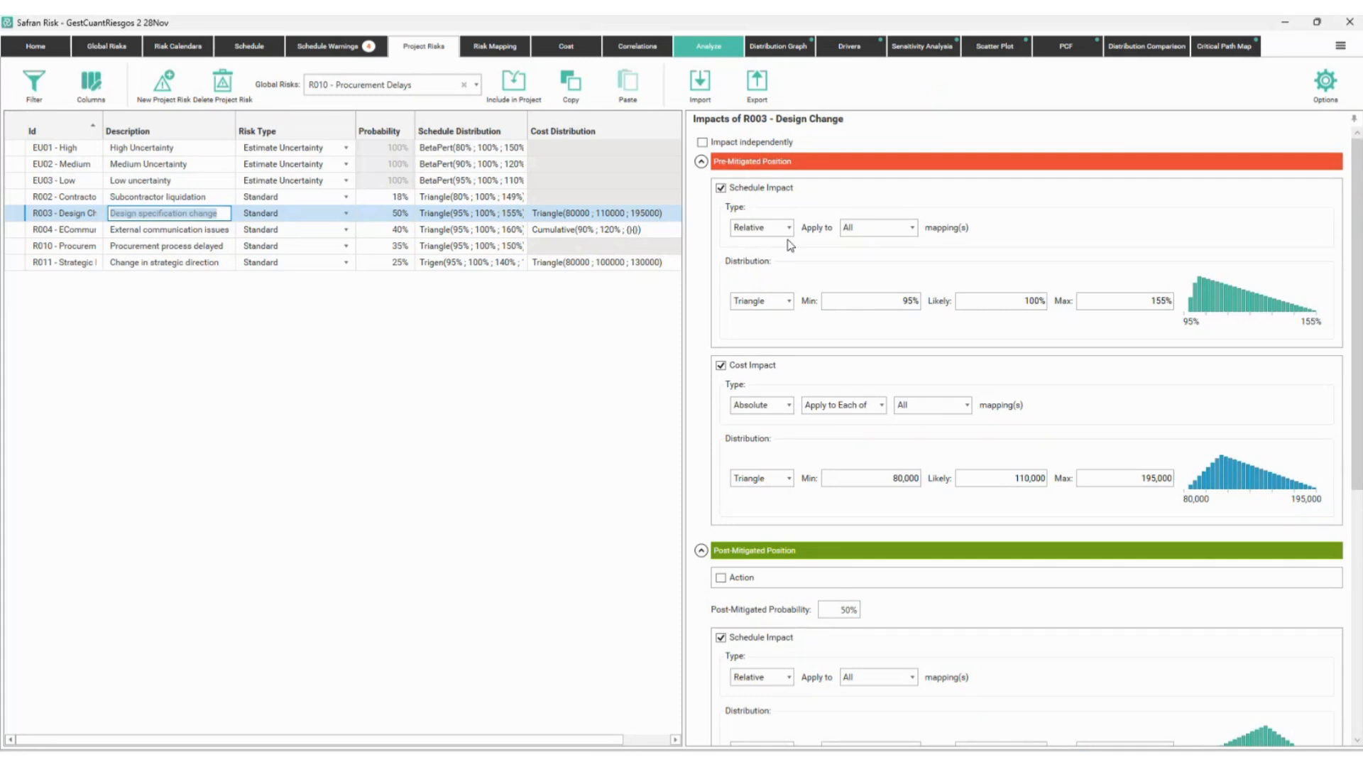
click(701, 51)
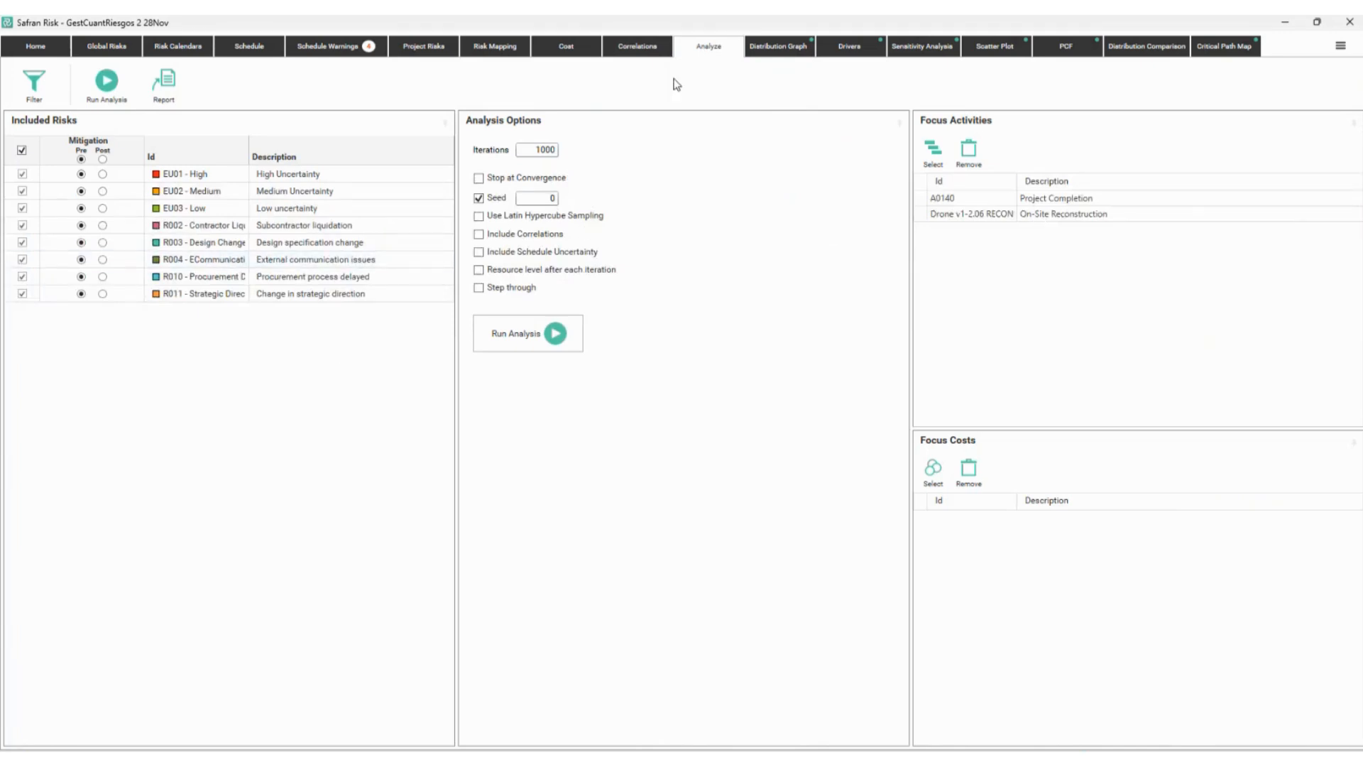
- Send the project's pre-mitigated duration distribution to the comparison and title it "Pre Mitigación"
click(779, 53)
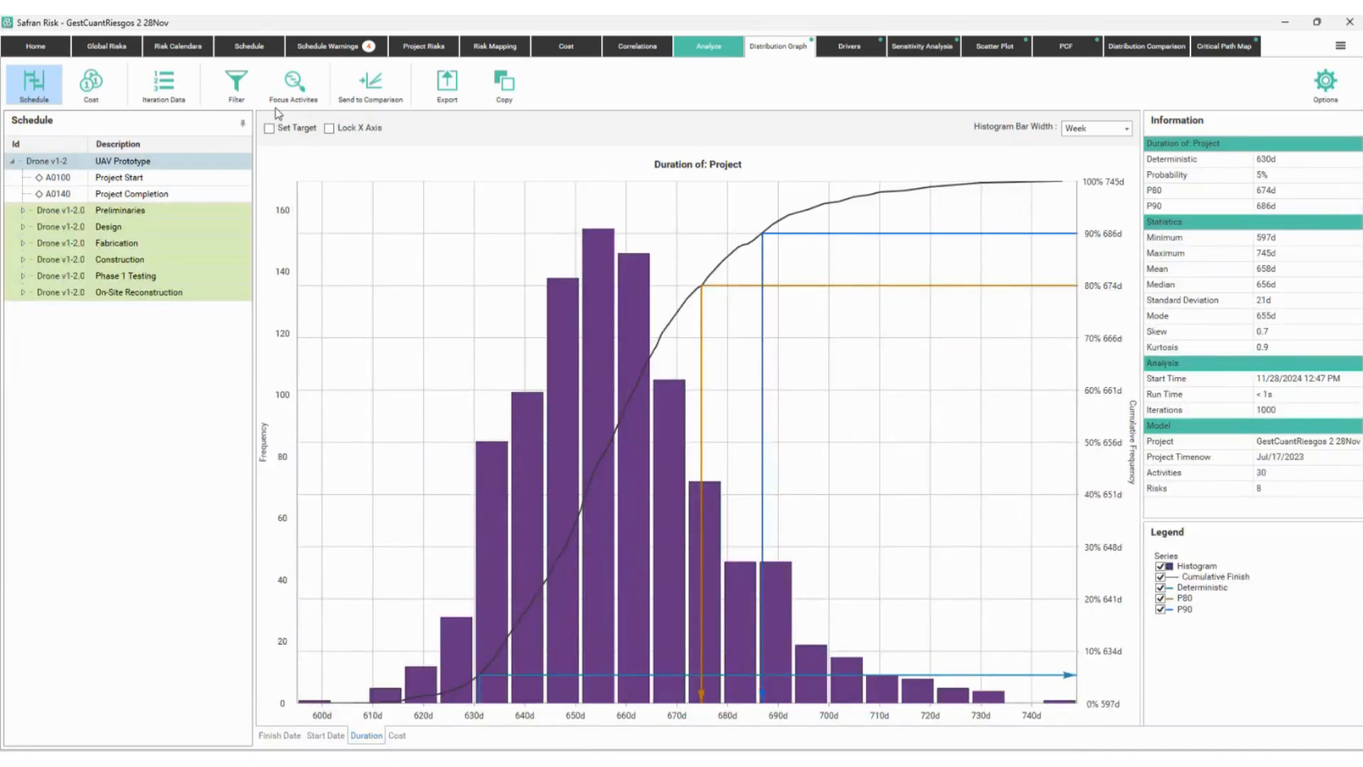
click(367, 91)
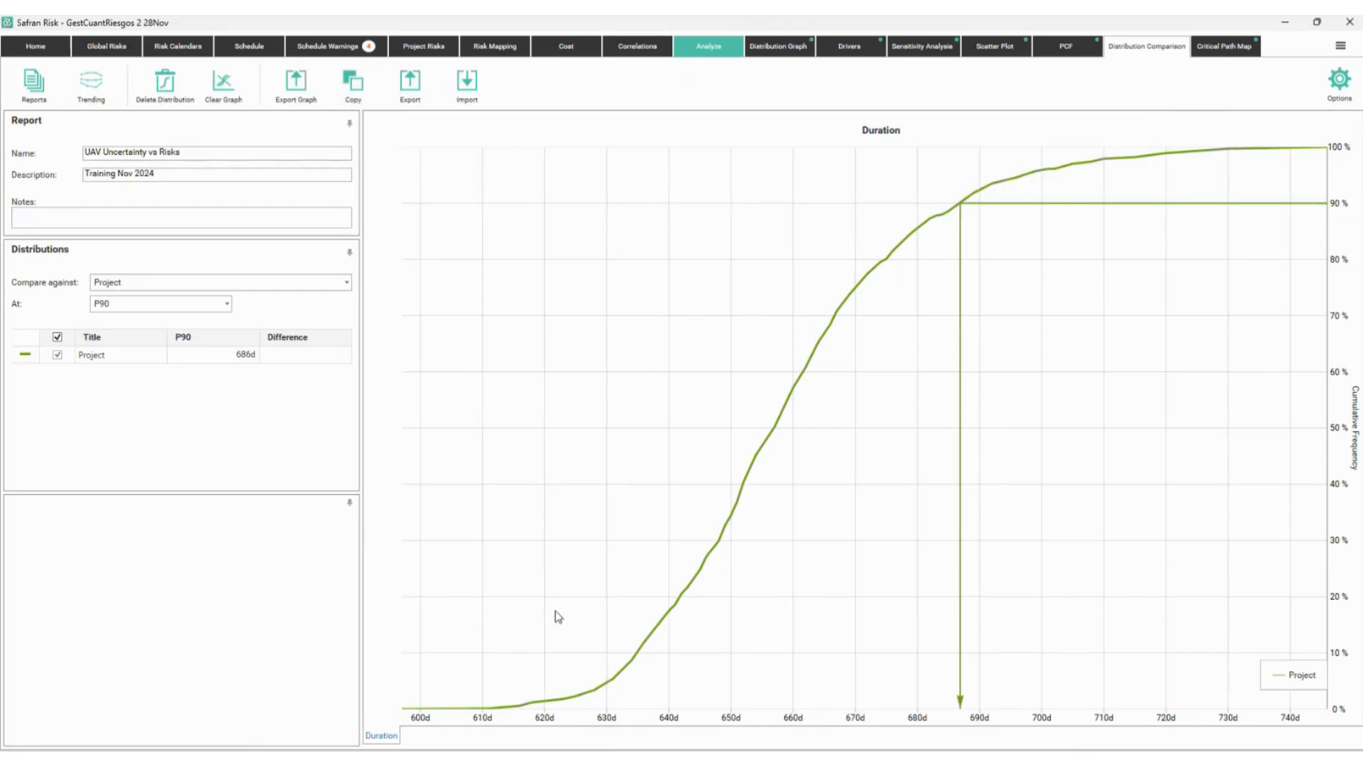
click(129, 353)
text(Pre Mitig)
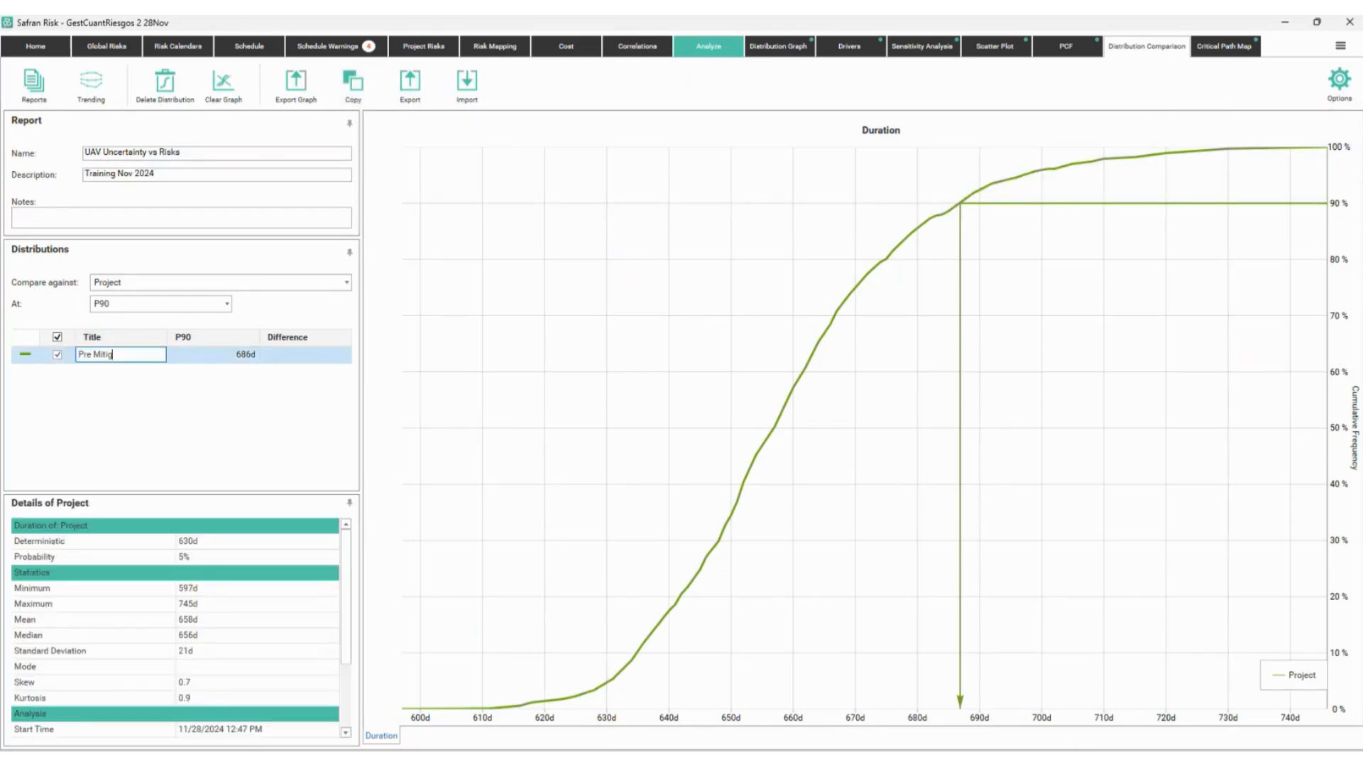
text(ación)
key(Return)
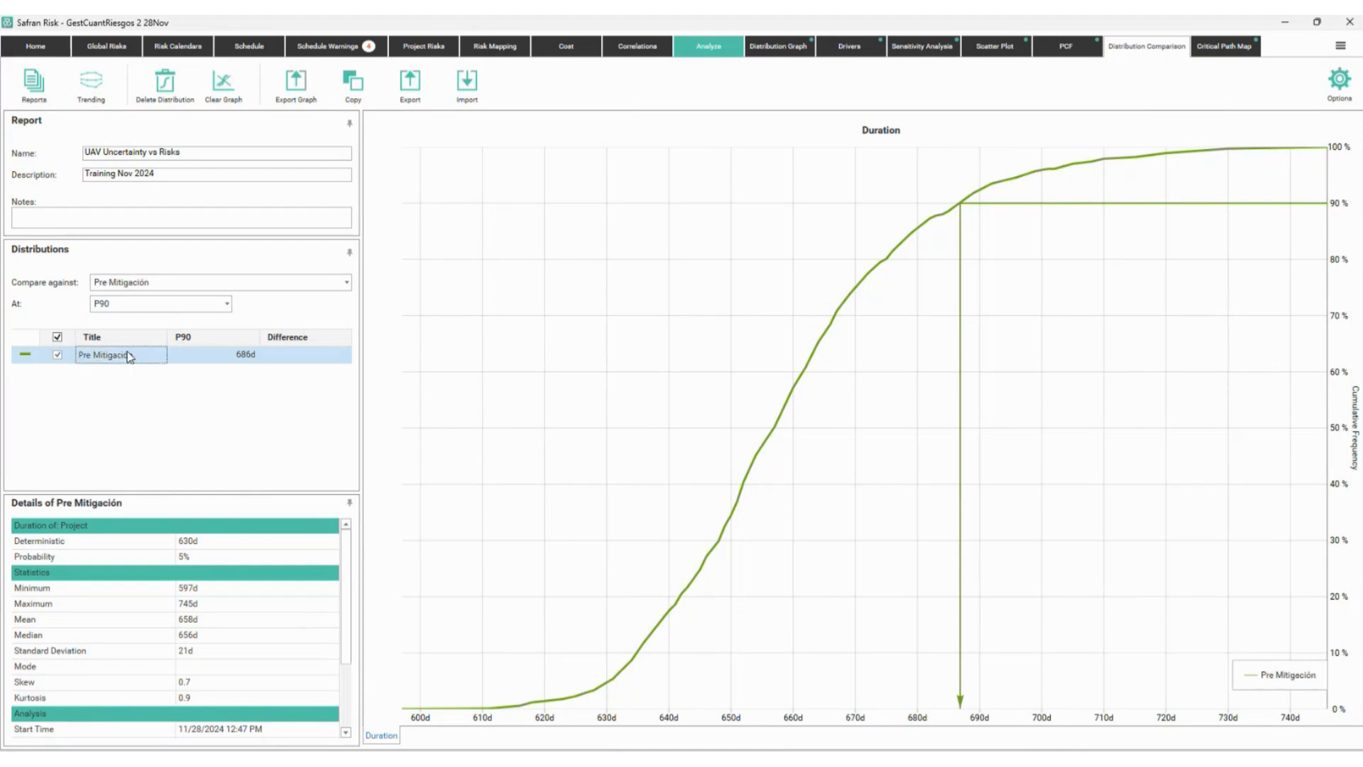
- Set all included risks to post-mitigation, recheck R003's post-mitigated impacts, and run the analysis
click(707, 50)
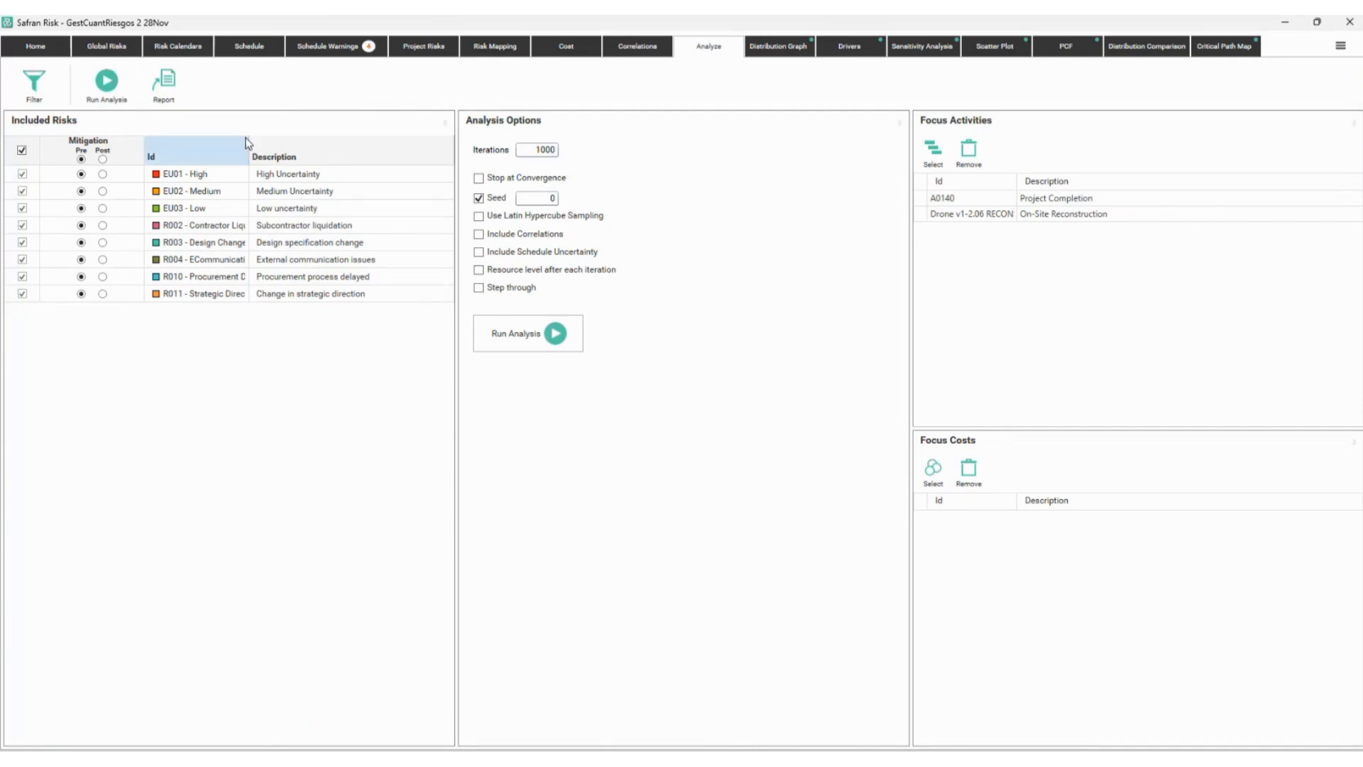
click(102, 159)
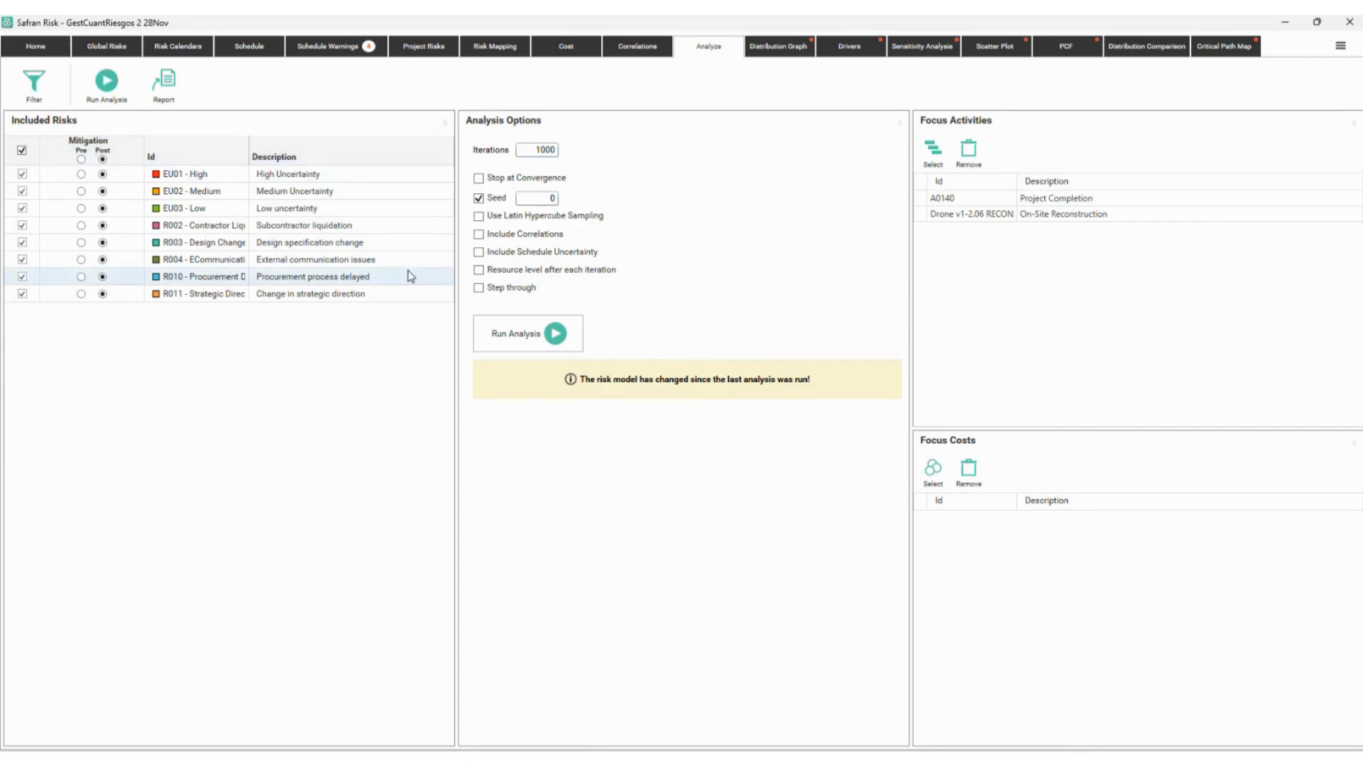
click(424, 46)
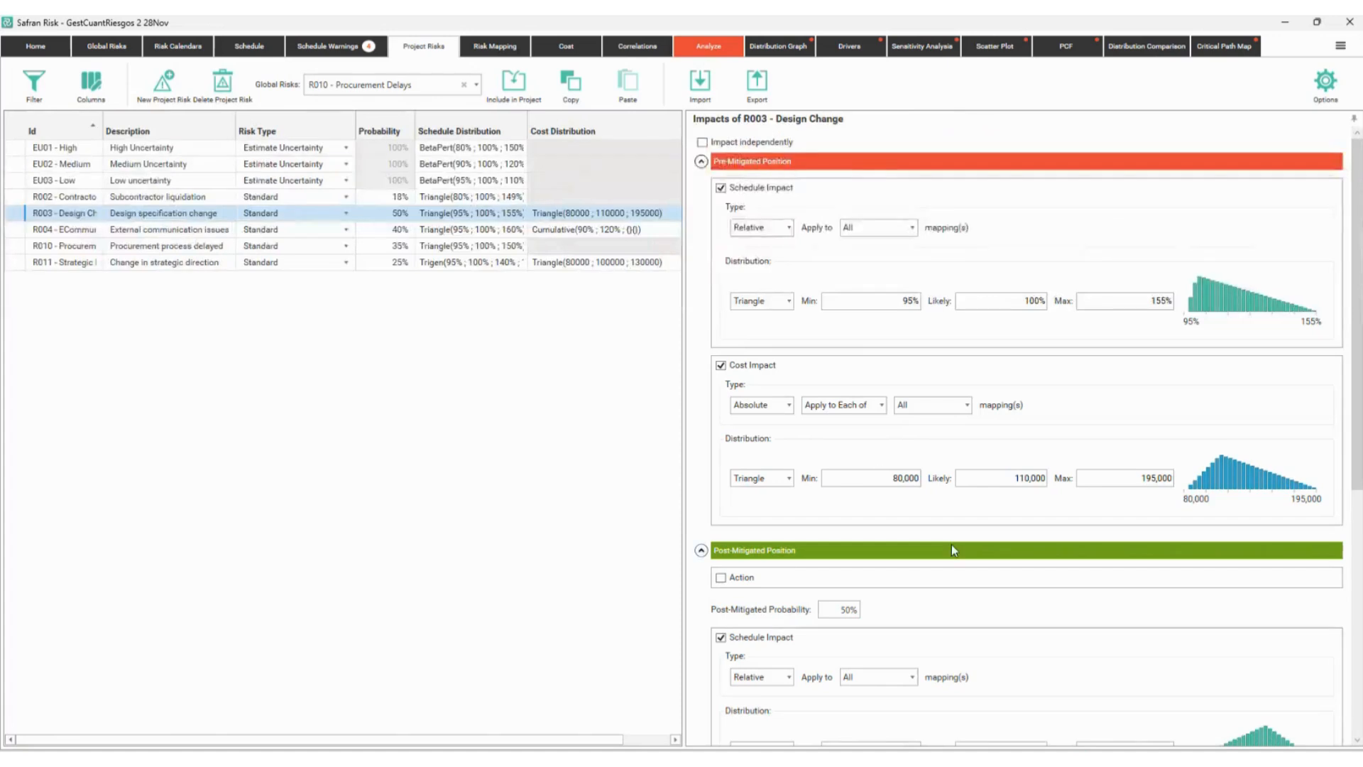
scroll(953, 547, down, 2)
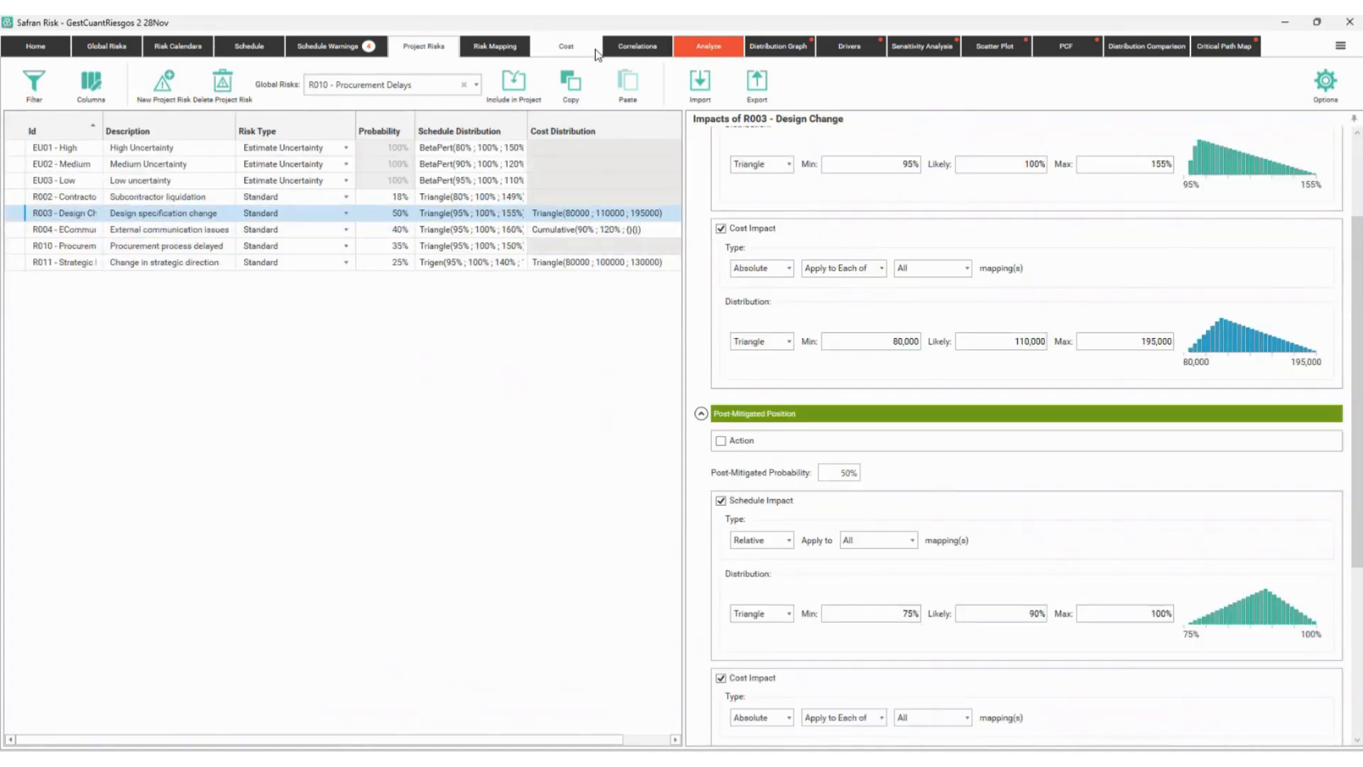
click(709, 46)
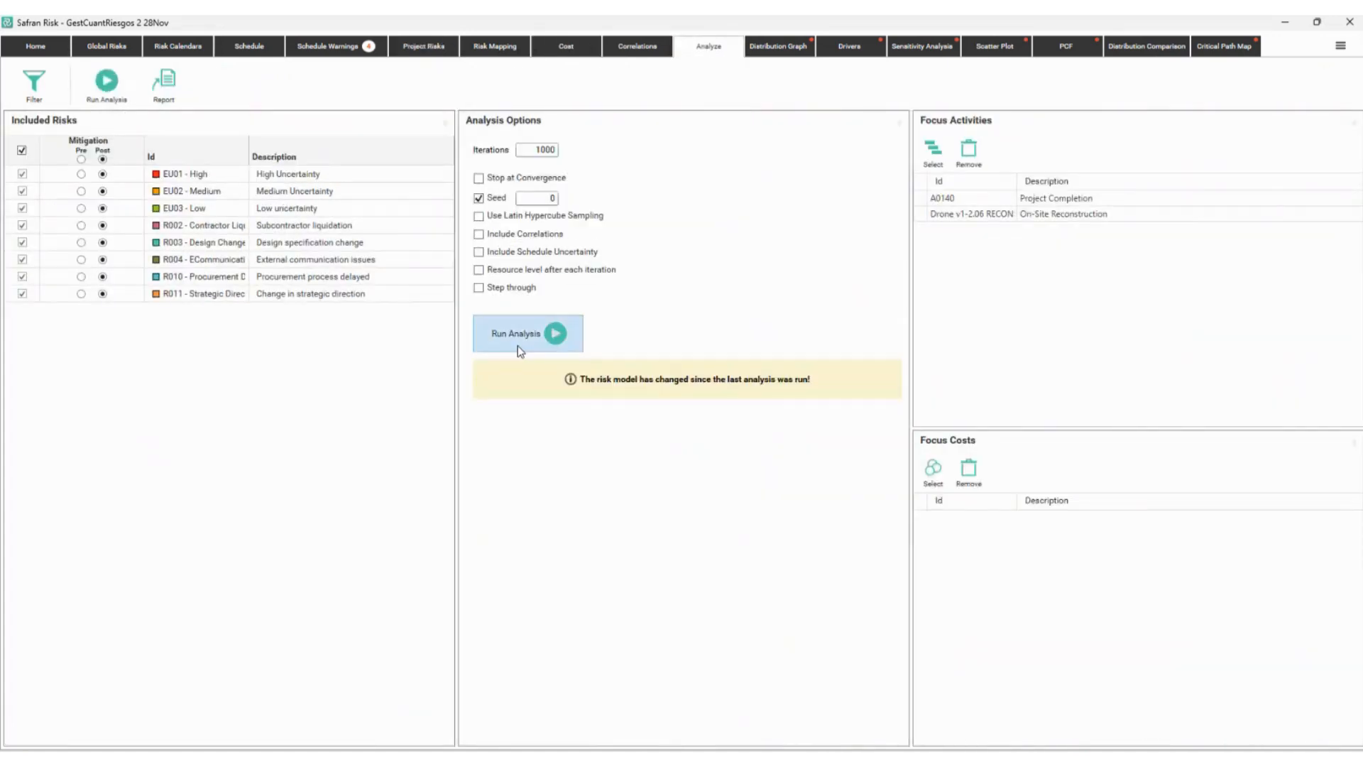
click(520, 350)
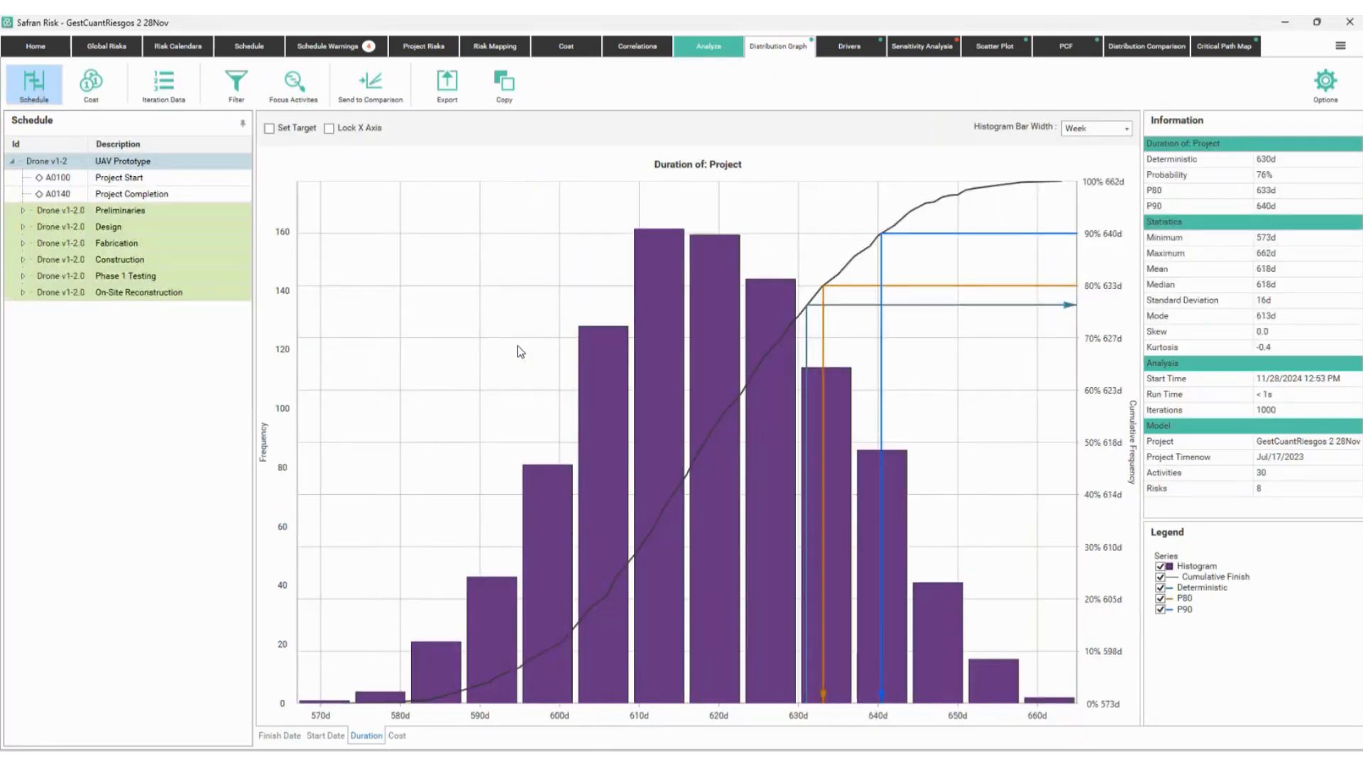
- Send the post-mitigated duration distribution to the comparison and title it "Post Mitigación"
click(366, 97)
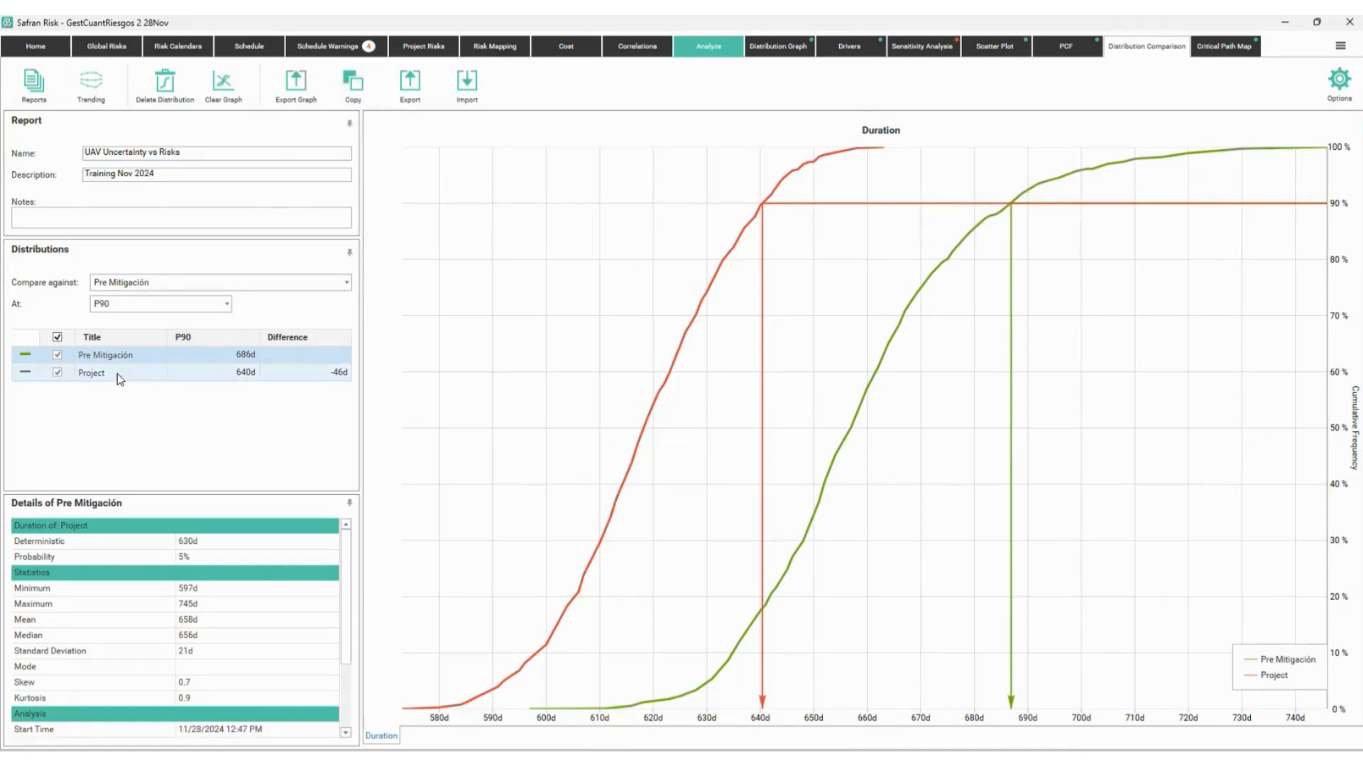
double_click(118, 374)
text(Post Mit)
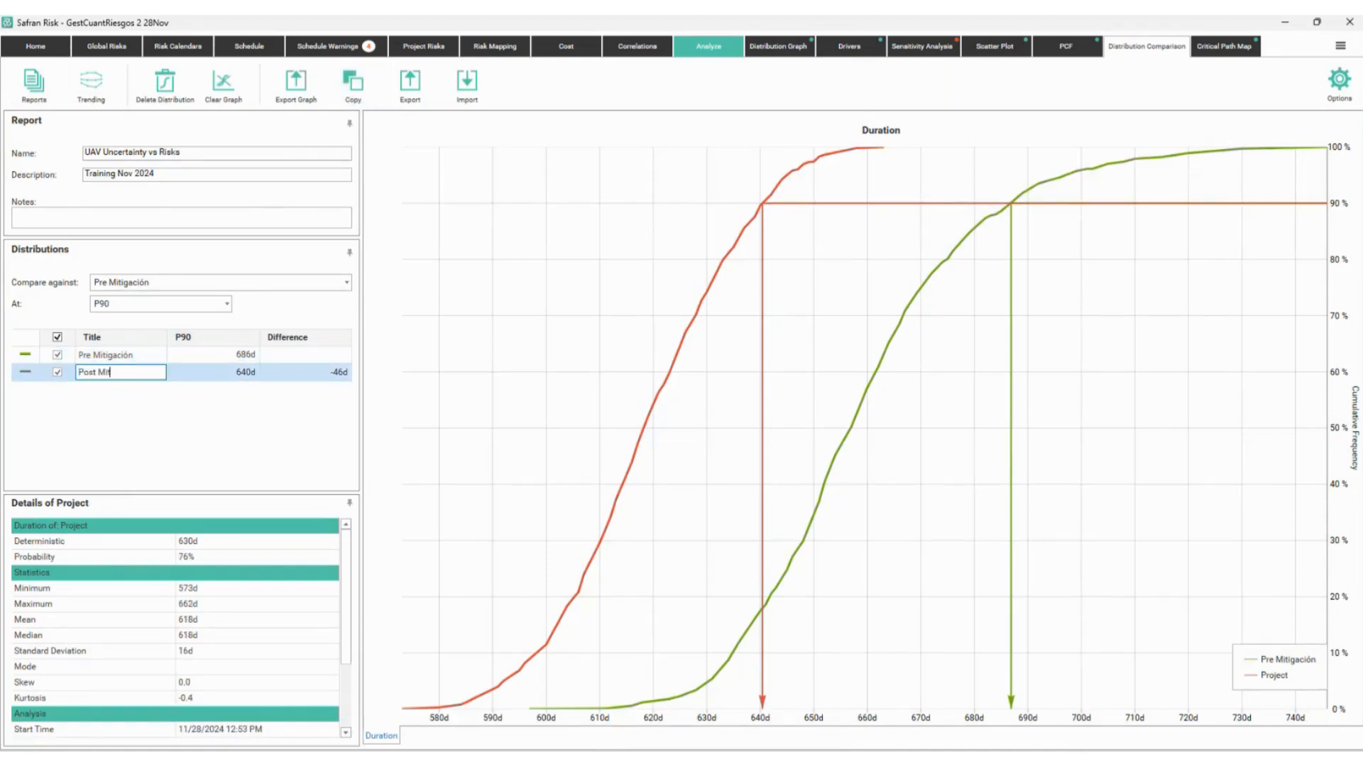
text(igación)
key(Return)
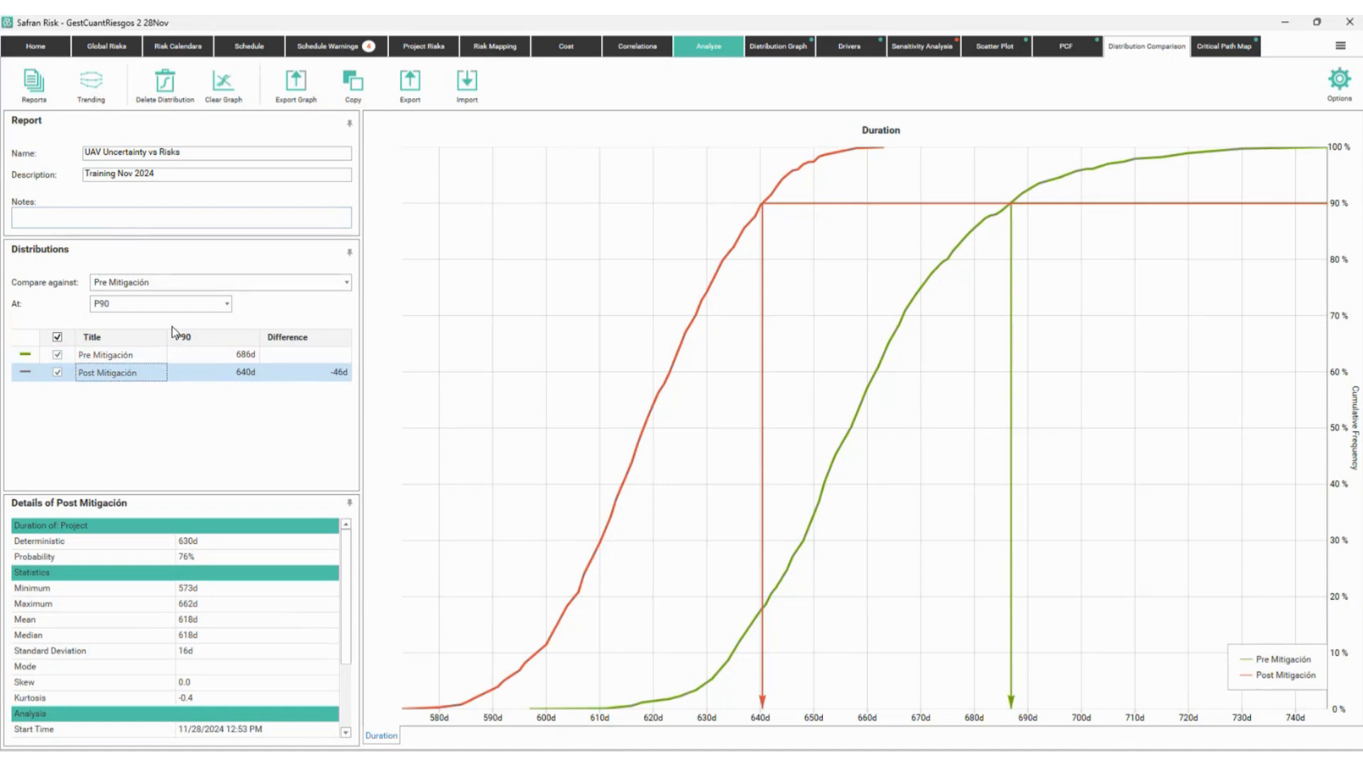
- Compare the two duration distributions at P80 and mark the Post Mitigación difference value
click(224, 304)
click(133, 369)
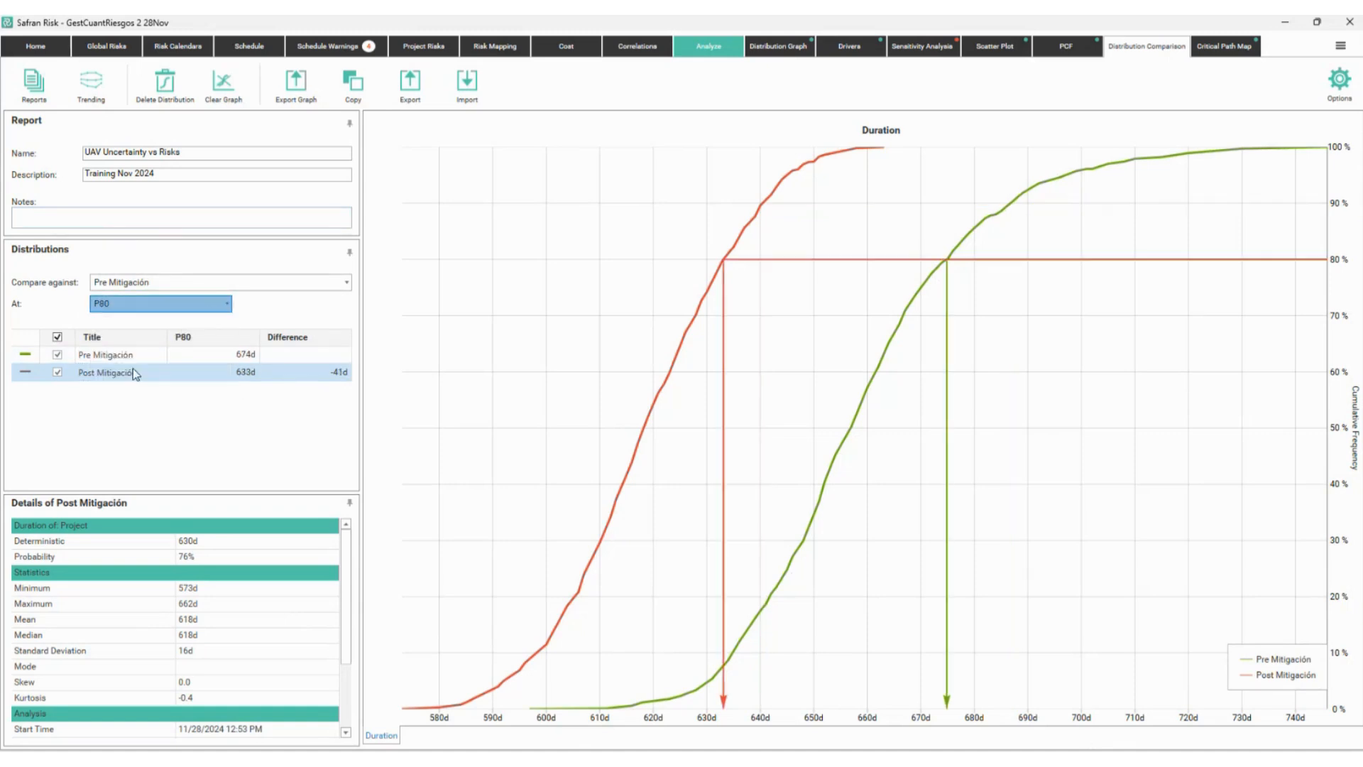
click(270, 316)
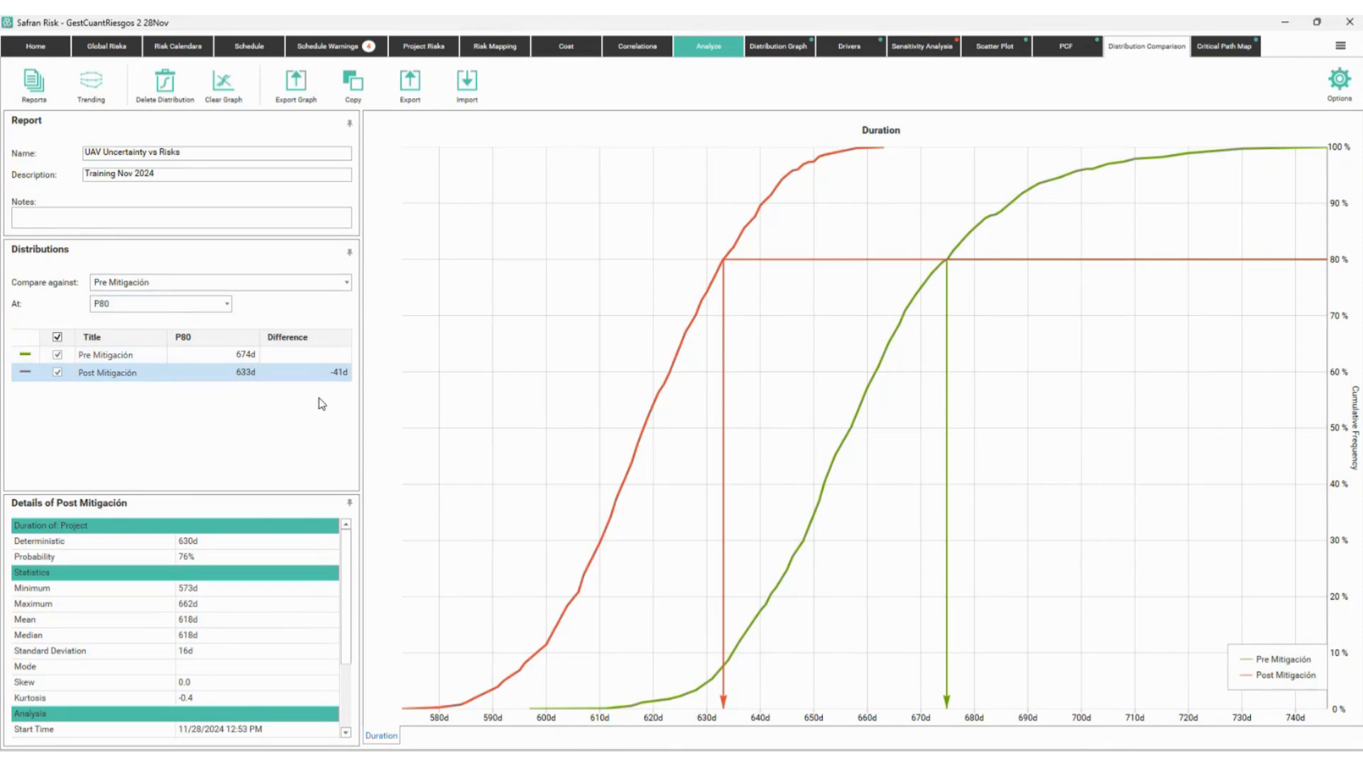
drag(304, 362, 370, 388)
mouse_move(268, 428)
mouse_down()
mouse_move(327, 398)
mouse_move(331, 412)
mouse_up()
- Set the comparison to P90, frame the gap between the curves in red with an arrow and "46d" label, and clear the annotations
click(227, 304)
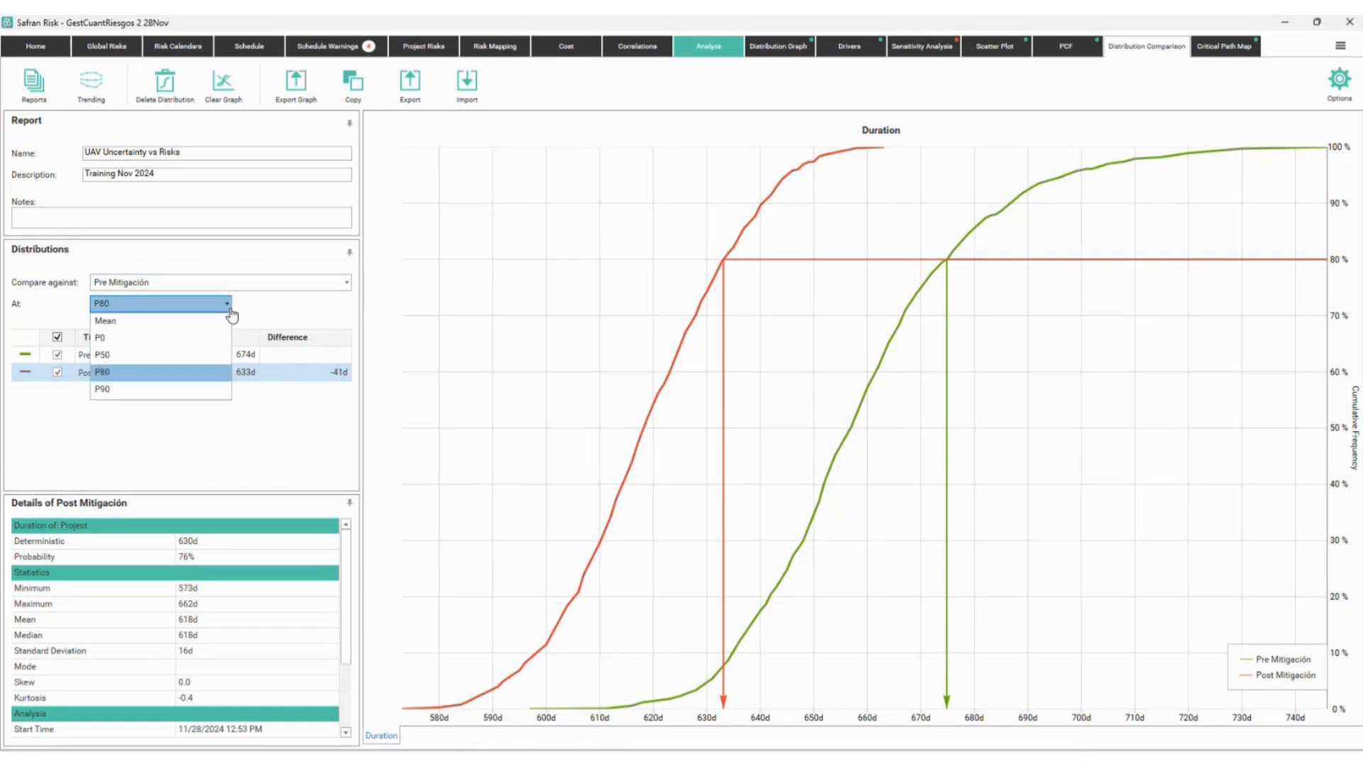
click(130, 389)
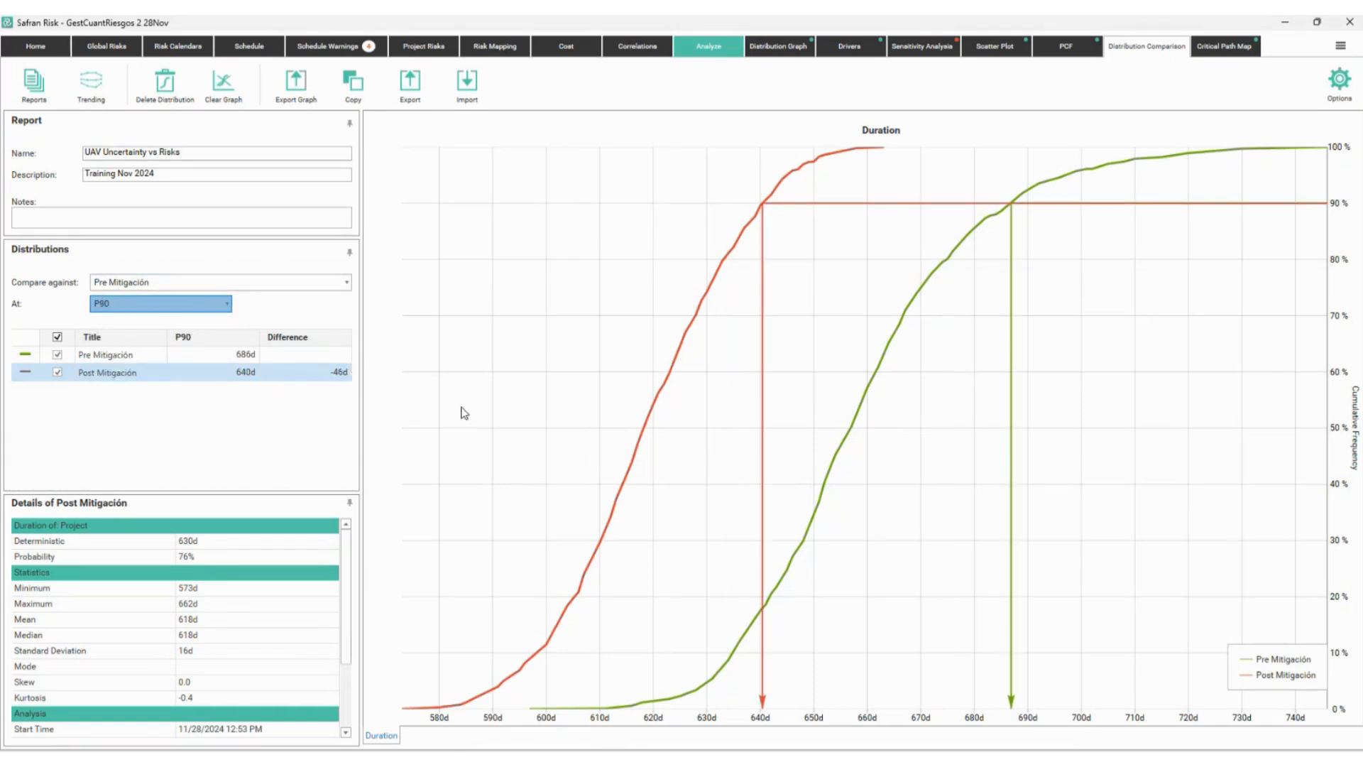
drag(735, 182, 1033, 225)
mouse_move(849, 267)
mouse_down()
mouse_move(867, 243)
mouse_move(879, 250)
mouse_up()
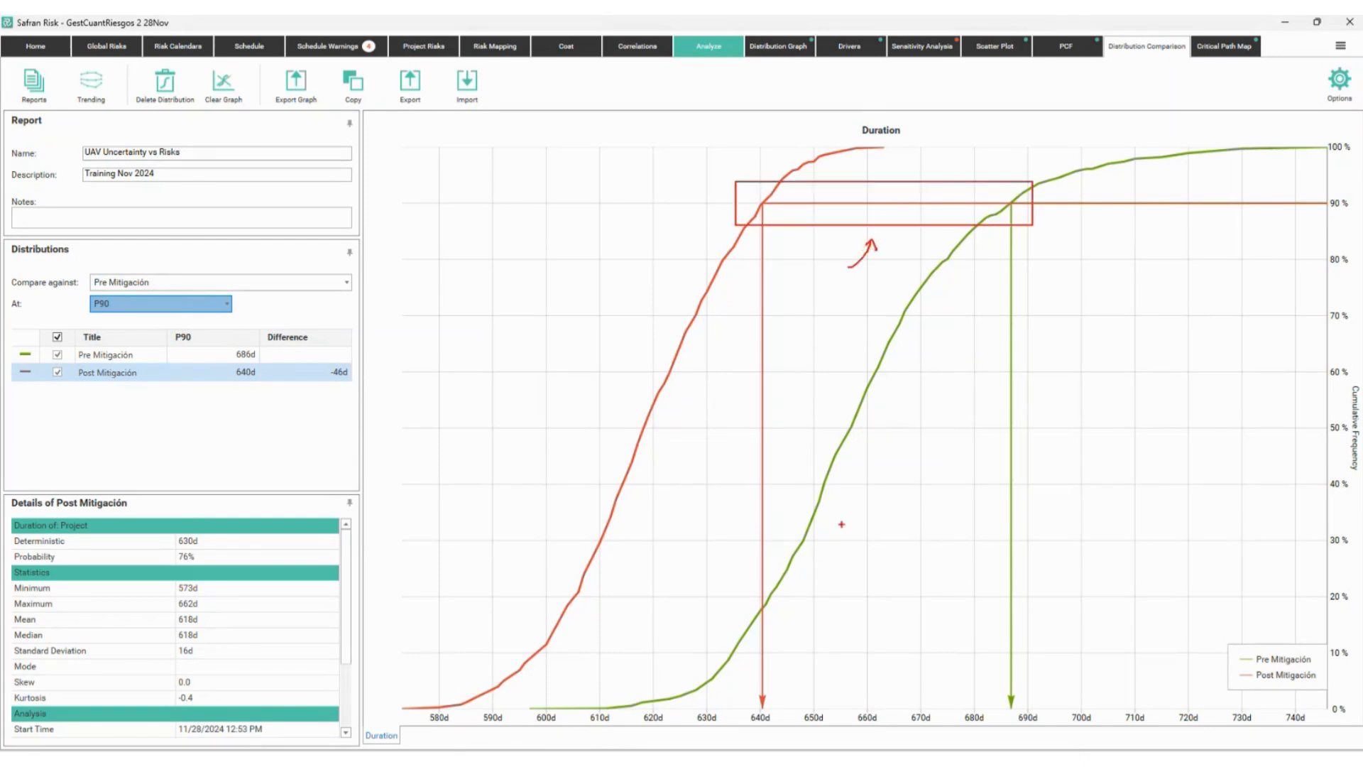
text(t46d)
key(Escape)
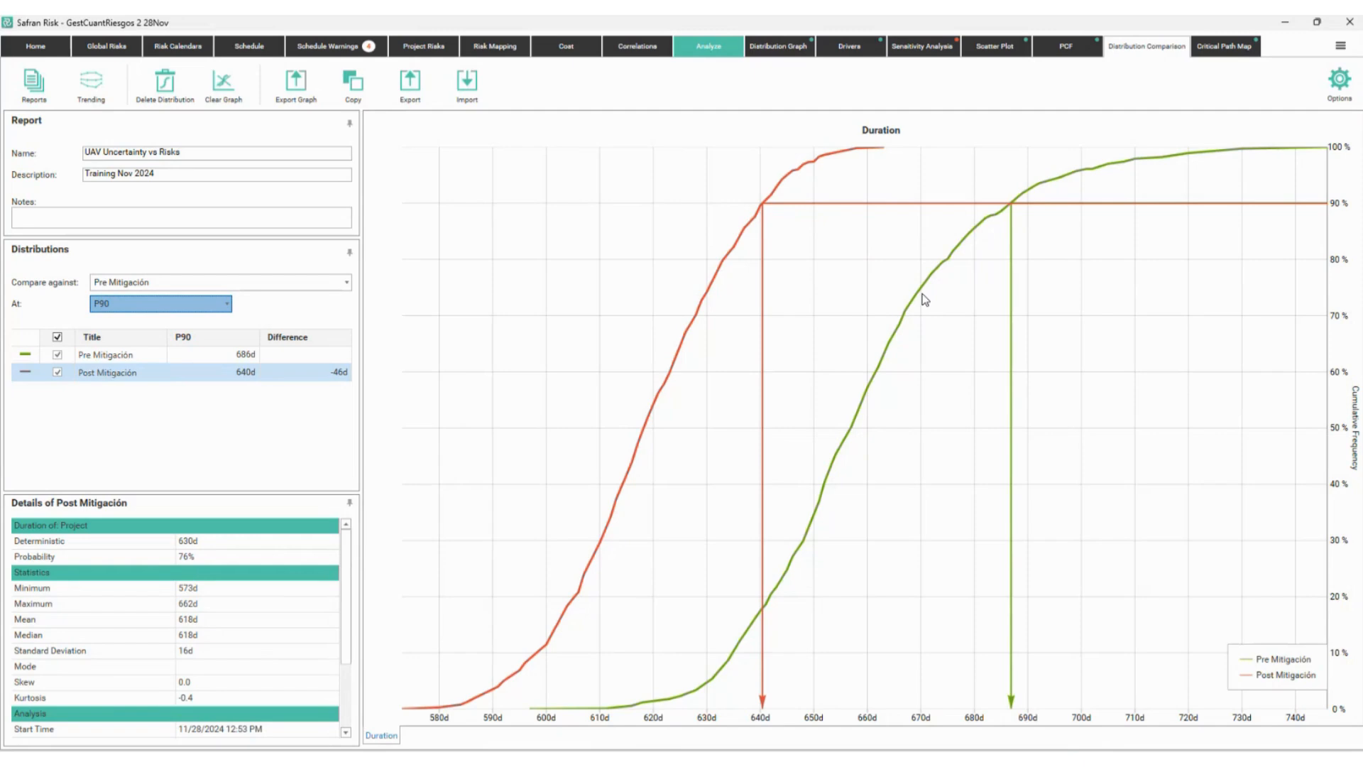
- Enable the post-mitigated Action for project risk R011 Strategic Direction Change
click(710, 47)
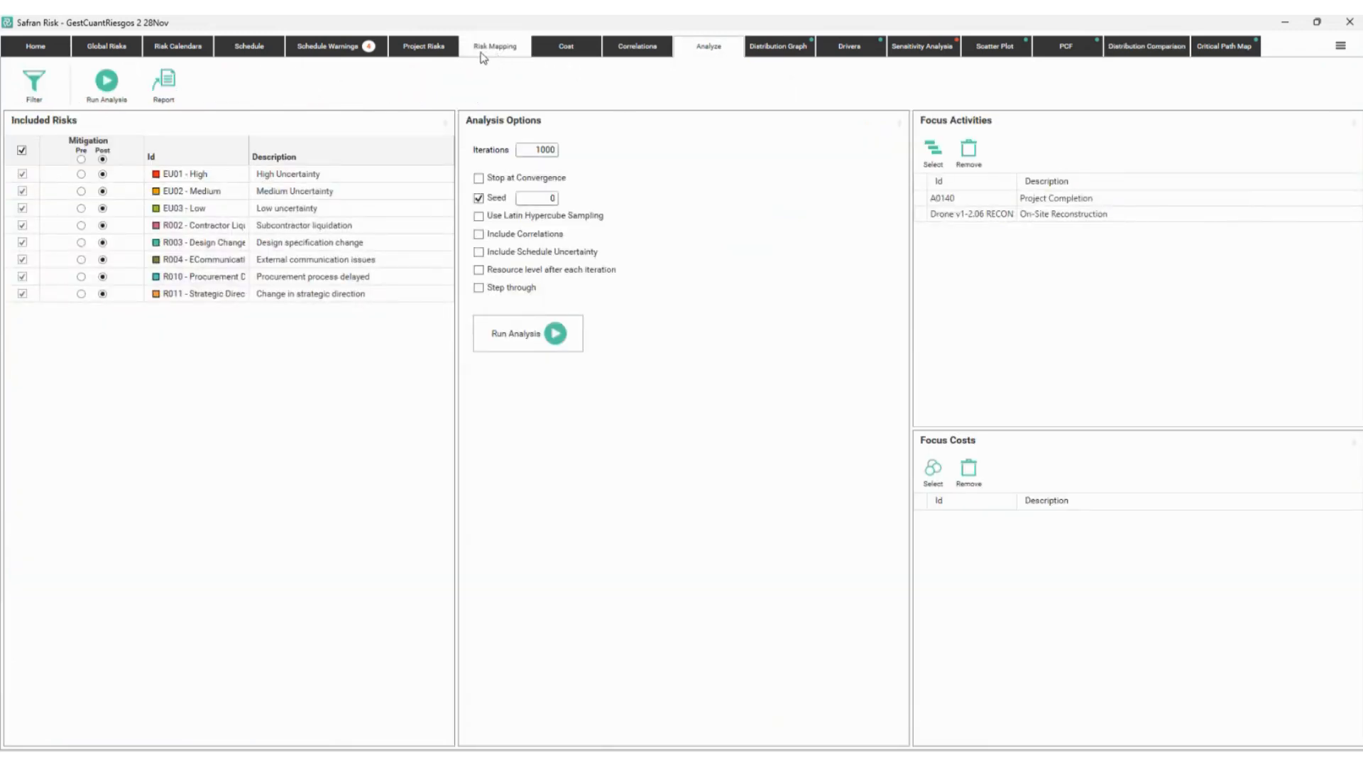
click(421, 48)
double_click(63, 265)
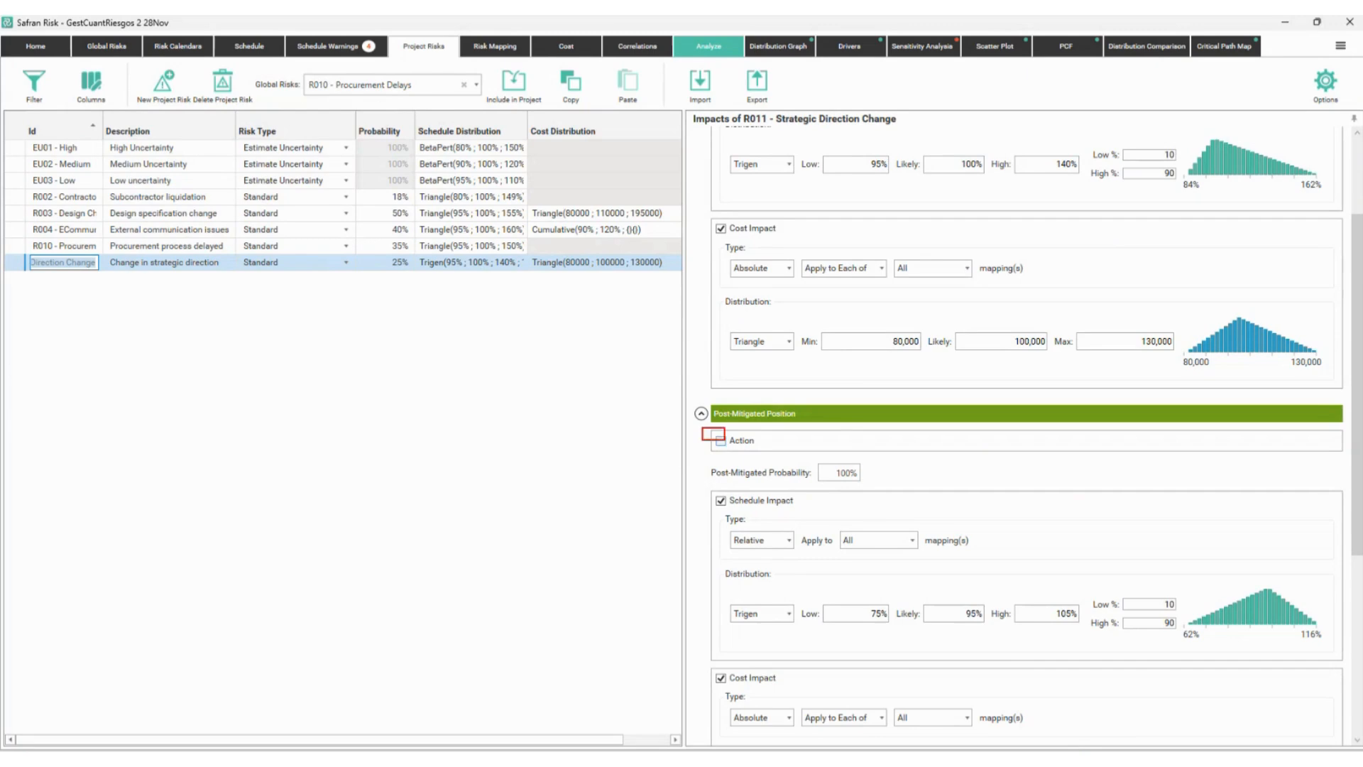
click(722, 440)
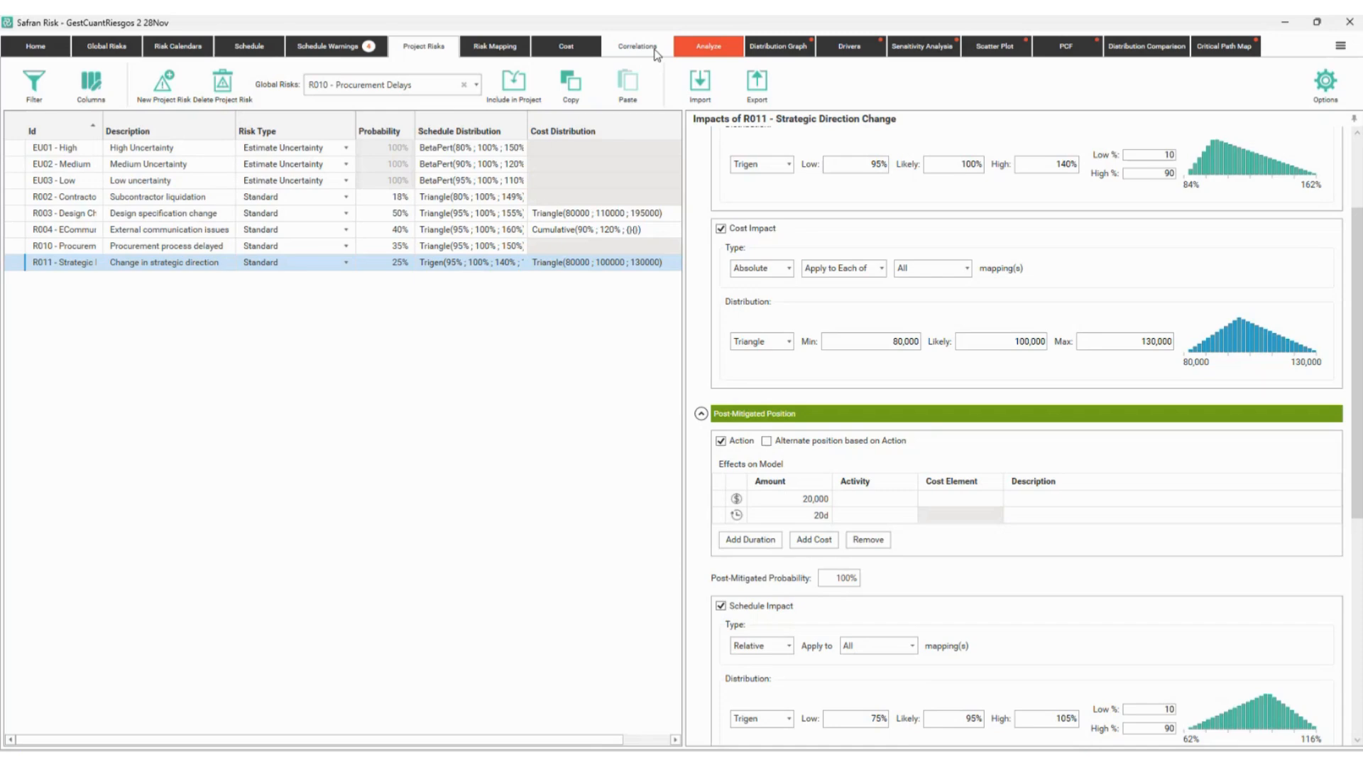
- Set all risks to pre-mitigation except R011, which uses post-mitigation, and run the analysis
click(709, 46)
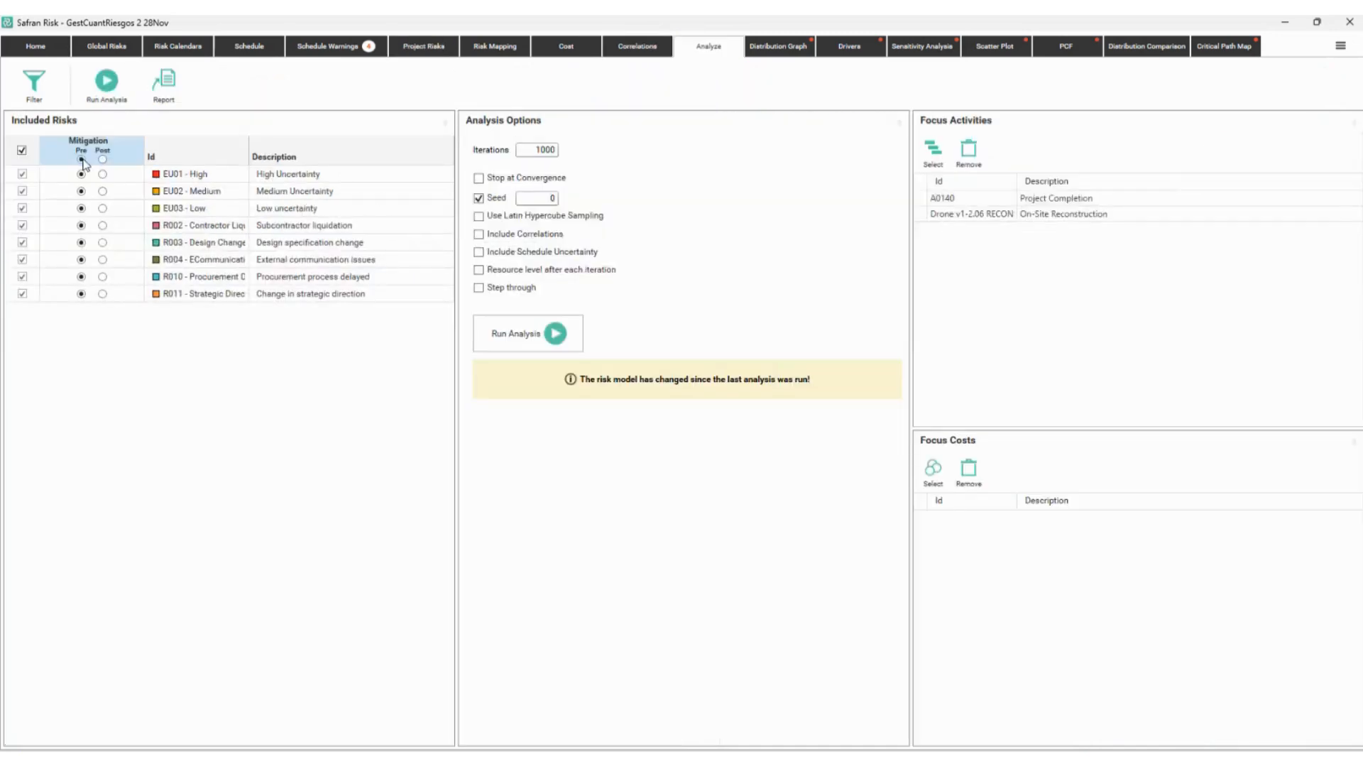
click(102, 294)
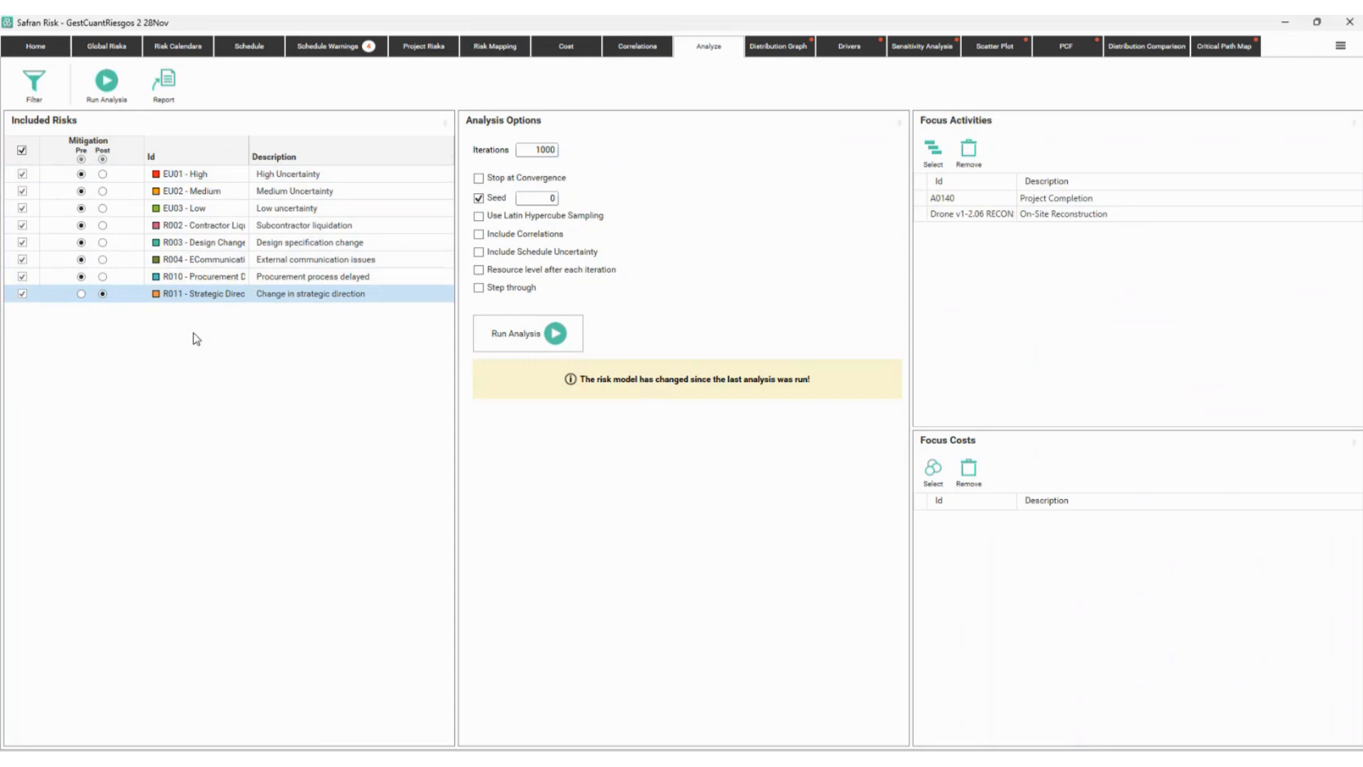
click(522, 333)
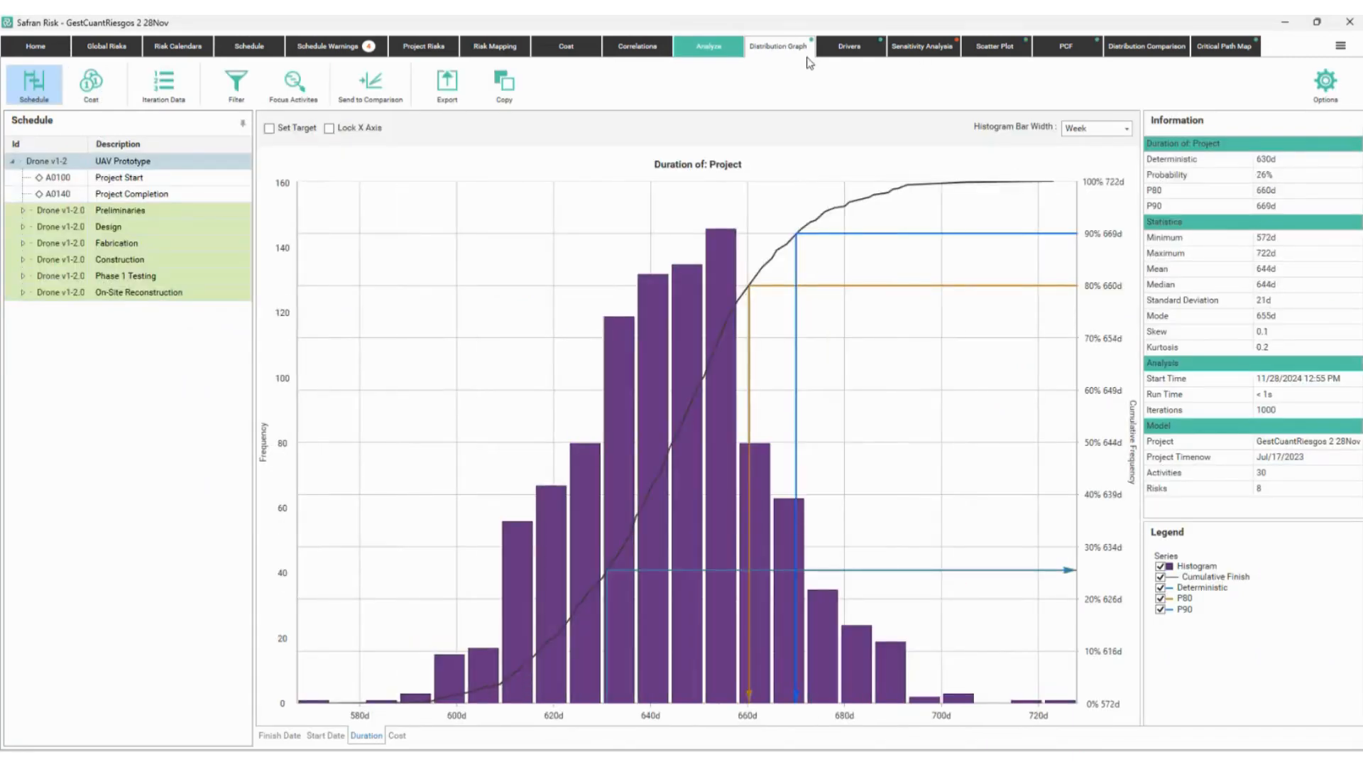
- Send the new duration distribution to the comparison and title it "Pre+PostR11"
click(375, 92)
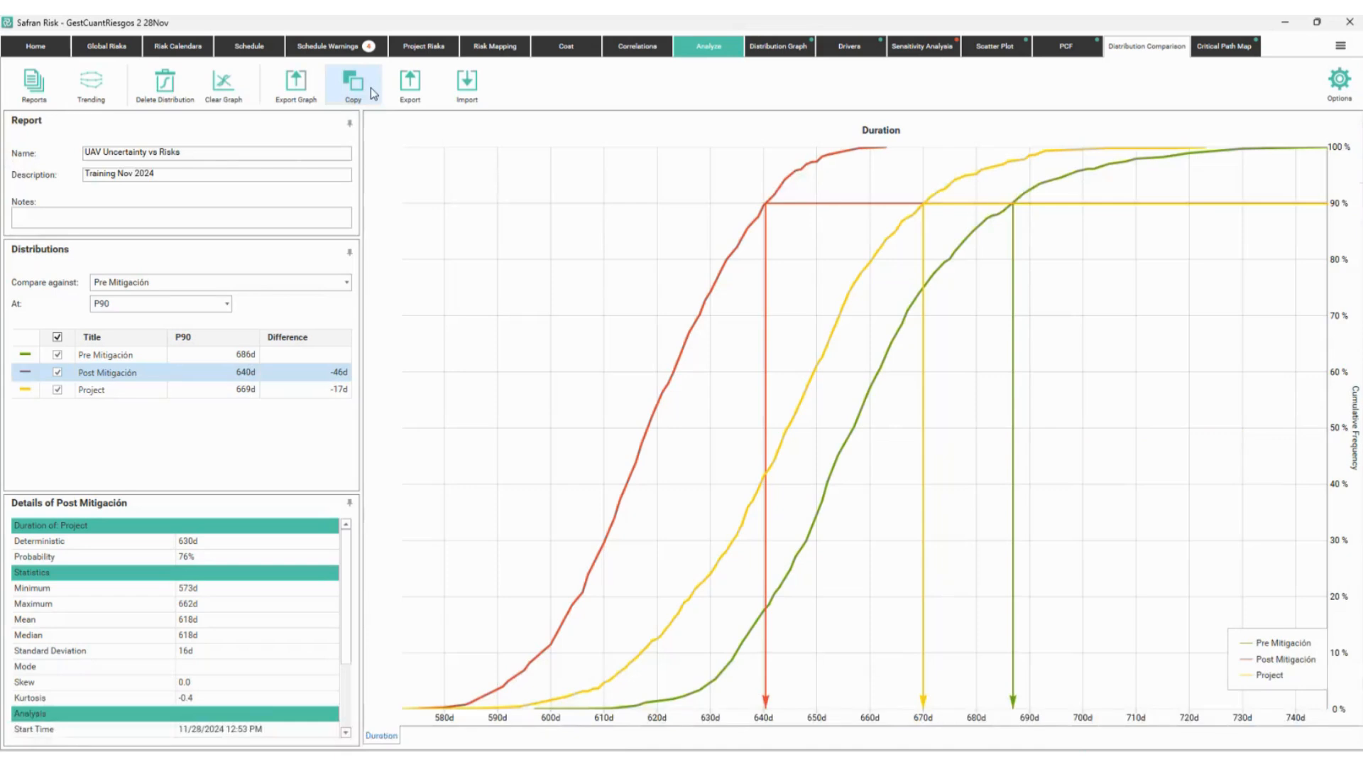
click(138, 392)
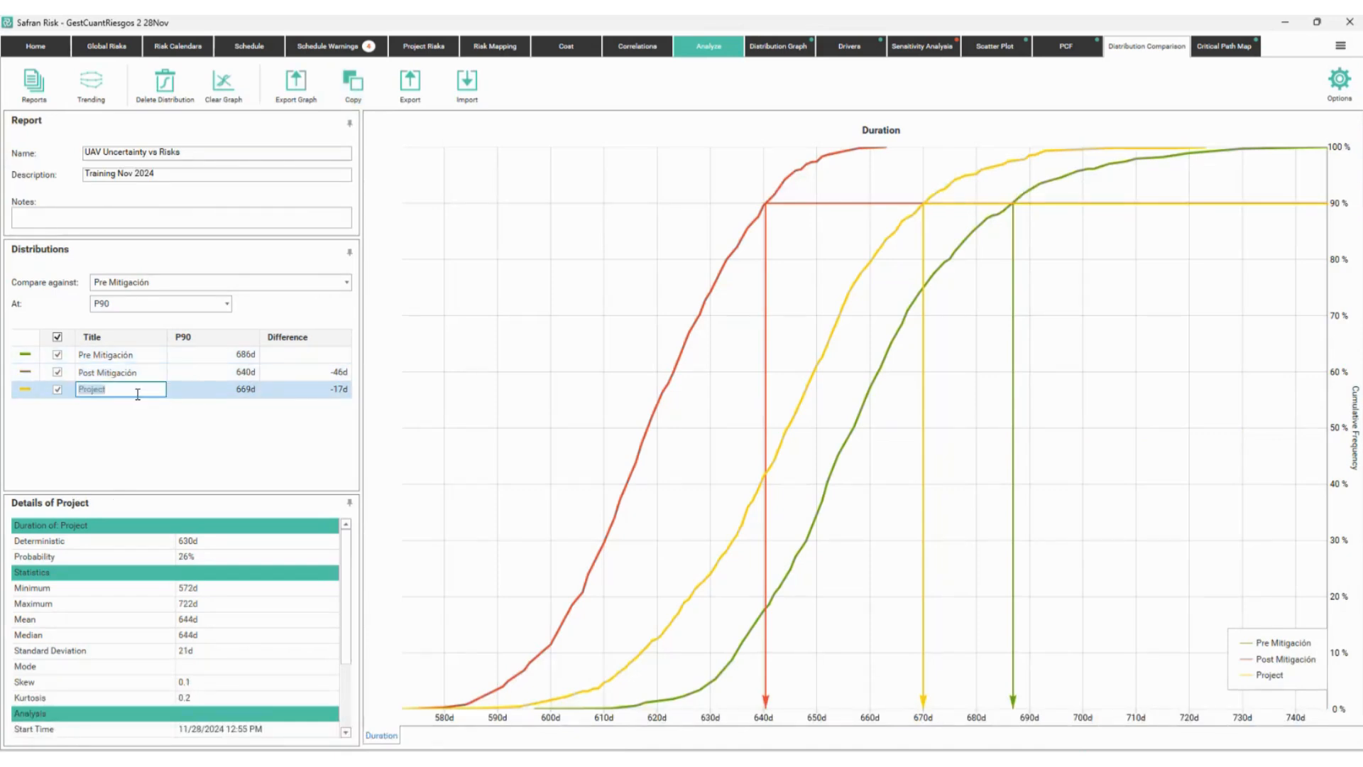
text(Pre+PostR11)
key(Return)
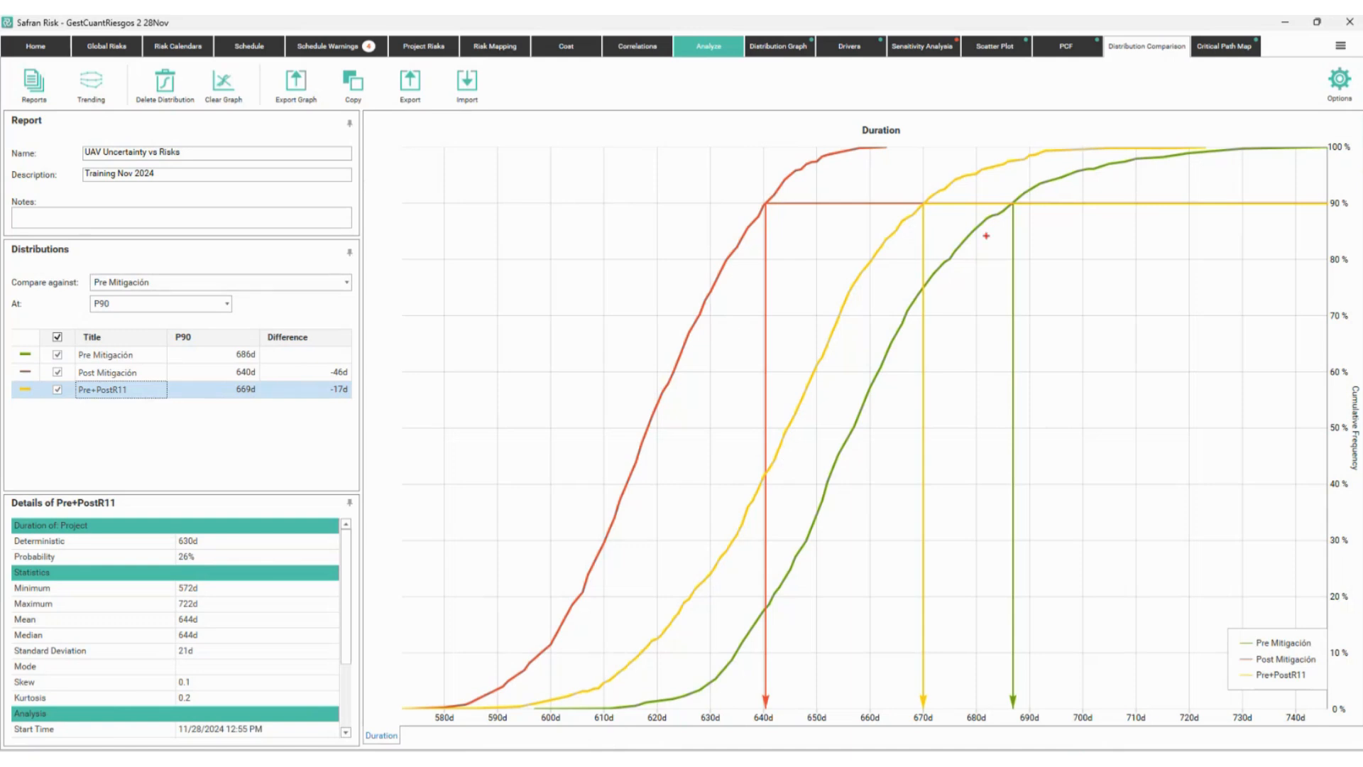
- Mark the P90 shift from the Pre Mitigación curve to the Pre+PostR11 curve in red, and clear the annotations
drag(988, 235, 945, 215)
mouse_move(975, 187)
mouse_down()
mouse_move(898, 163)
mouse_move(904, 175)
mouse_up()
key(Escape)
- Review R011's mitigation action, and examine the post-mitigated impact and mappings of R010 Procurement Delays
click(683, 48)
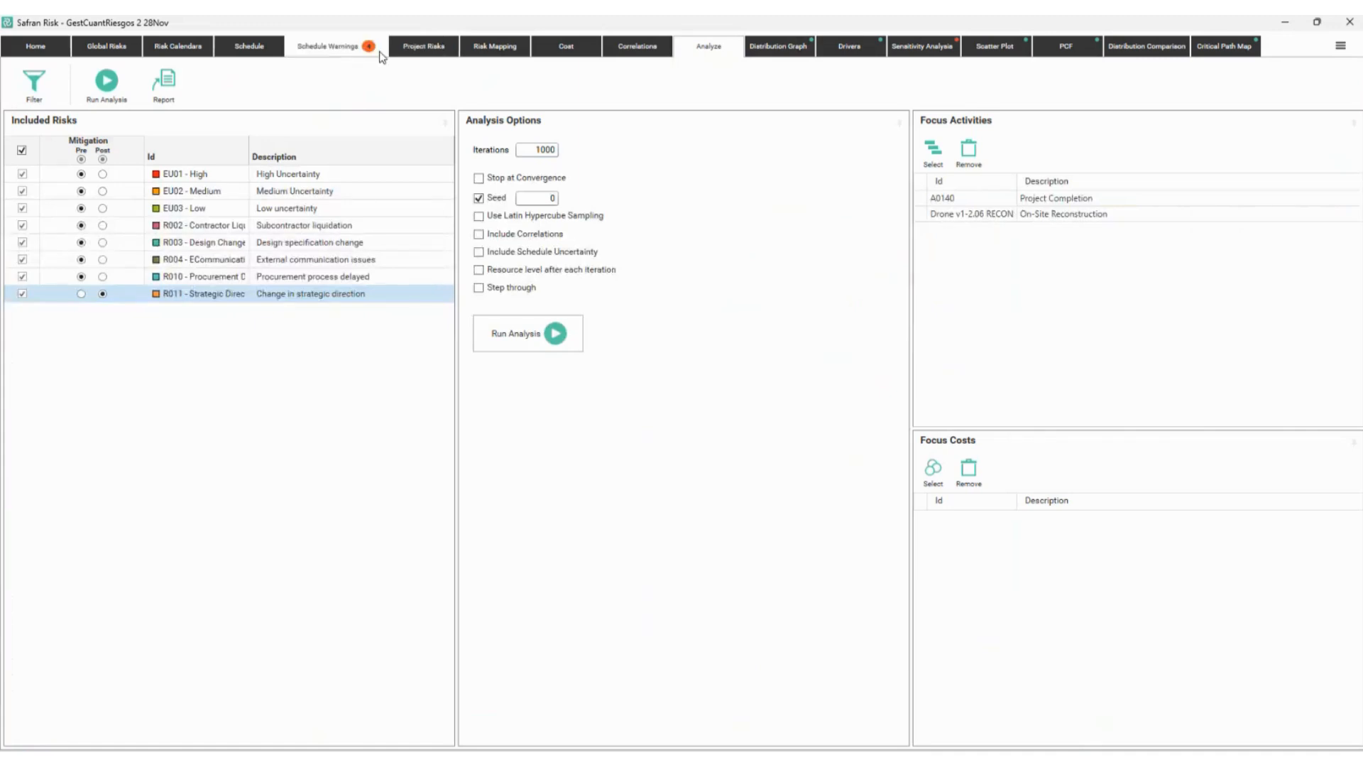
click(440, 48)
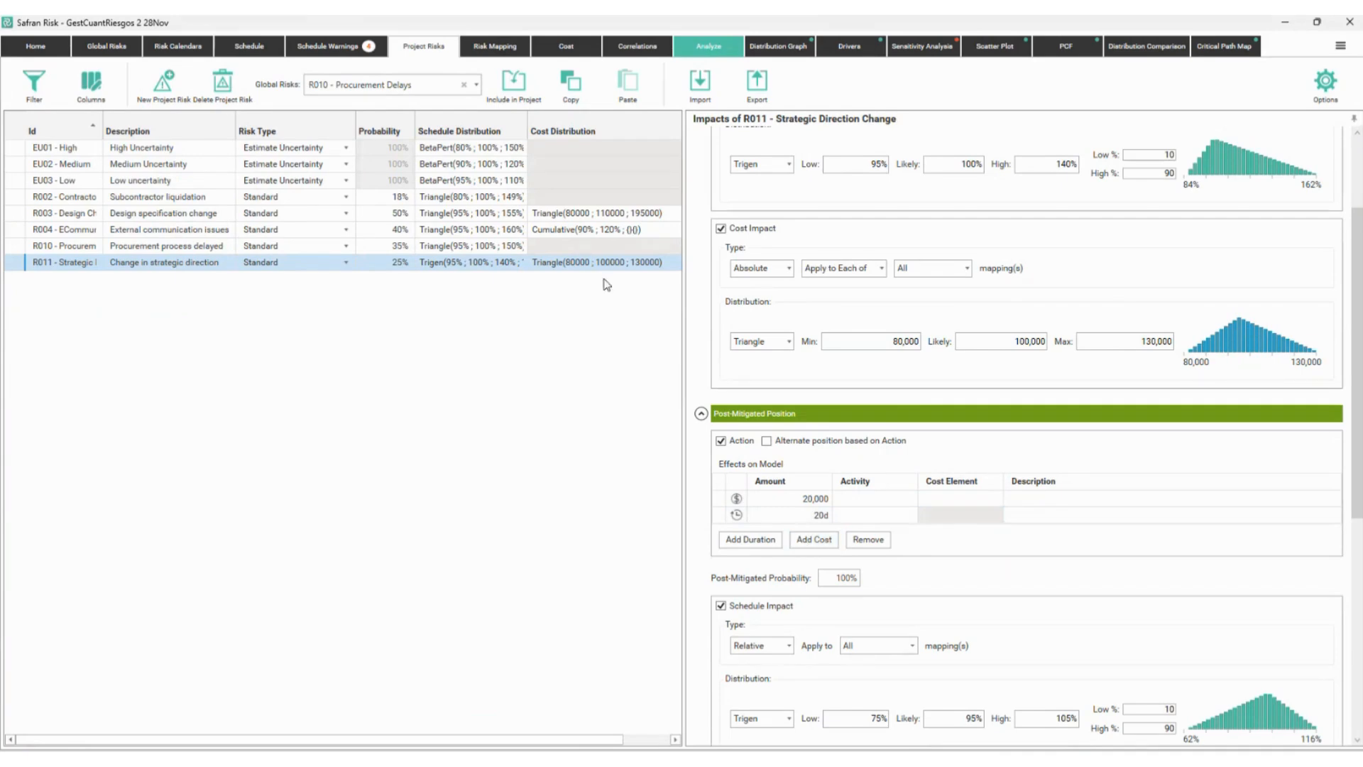
click(305, 249)
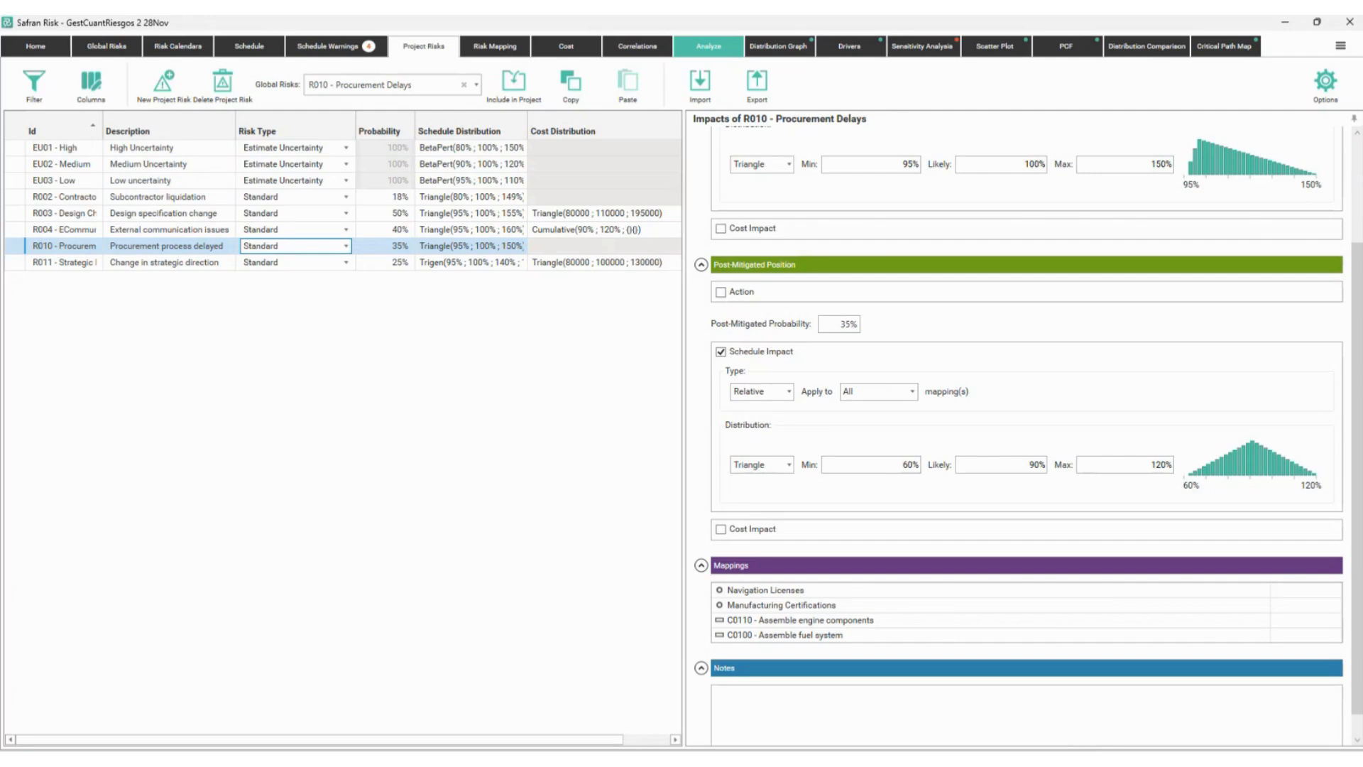
- Switch to the PowerPoint slide show and advance to the Risk Mapping slide
key(alt+Tab)
key(Right)
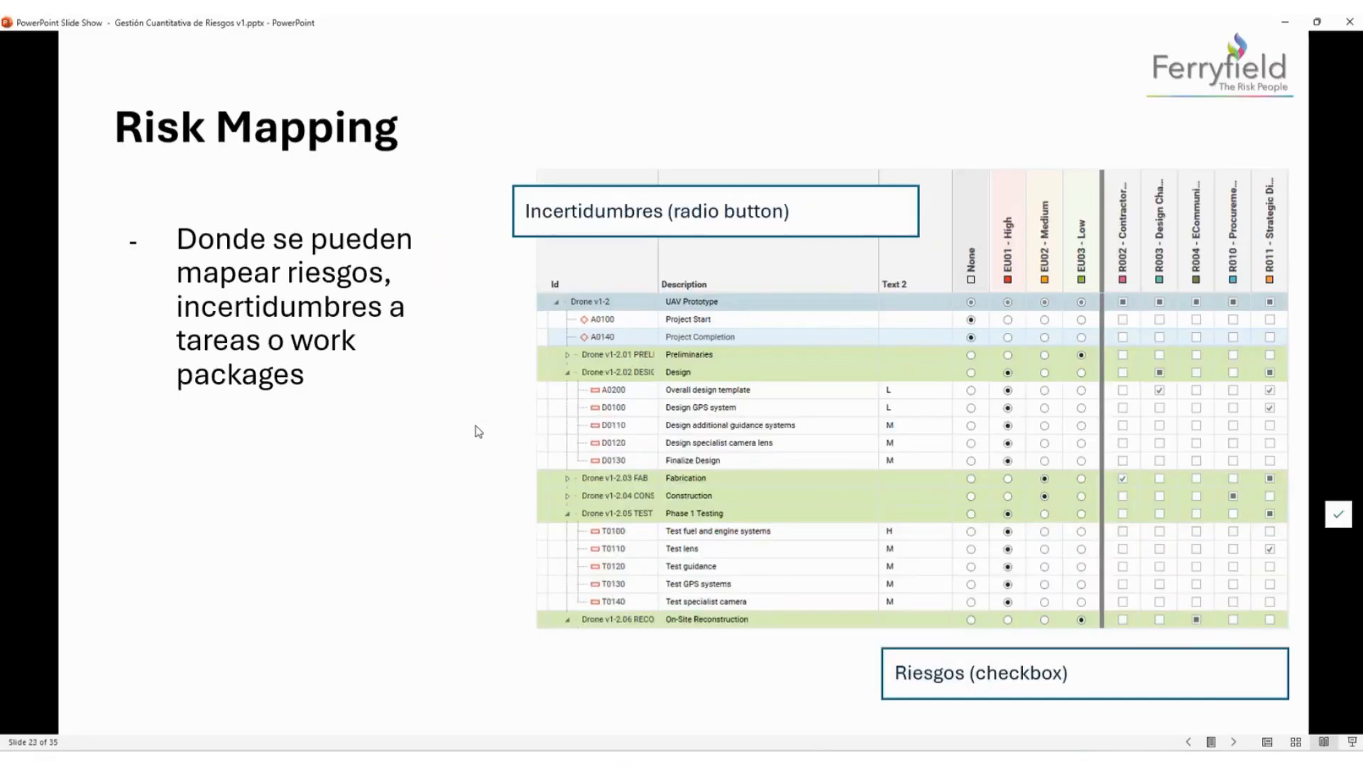
- Advance the slide show from Risk Mapping through the pre- and post-mitigation slides to the Conclusiones slide
key(Right)
key(Right)
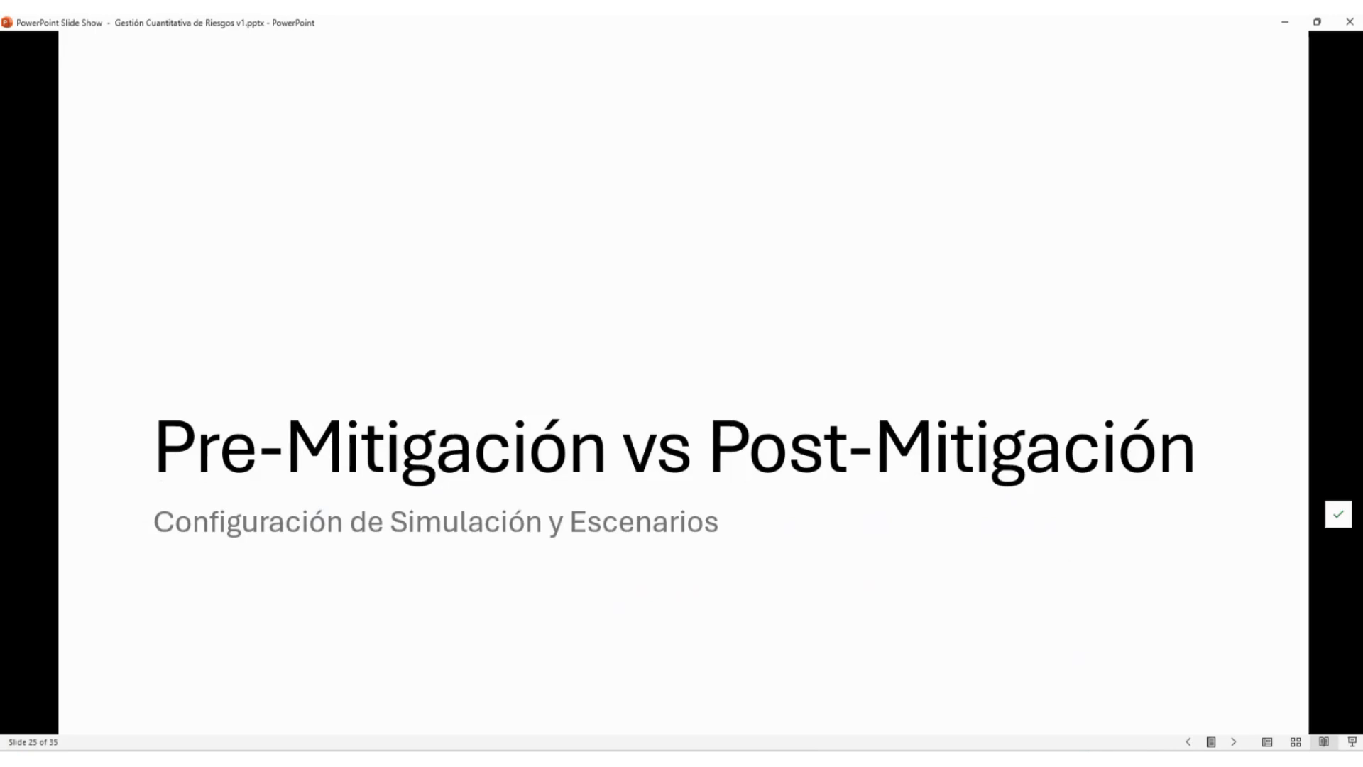
key(Right)
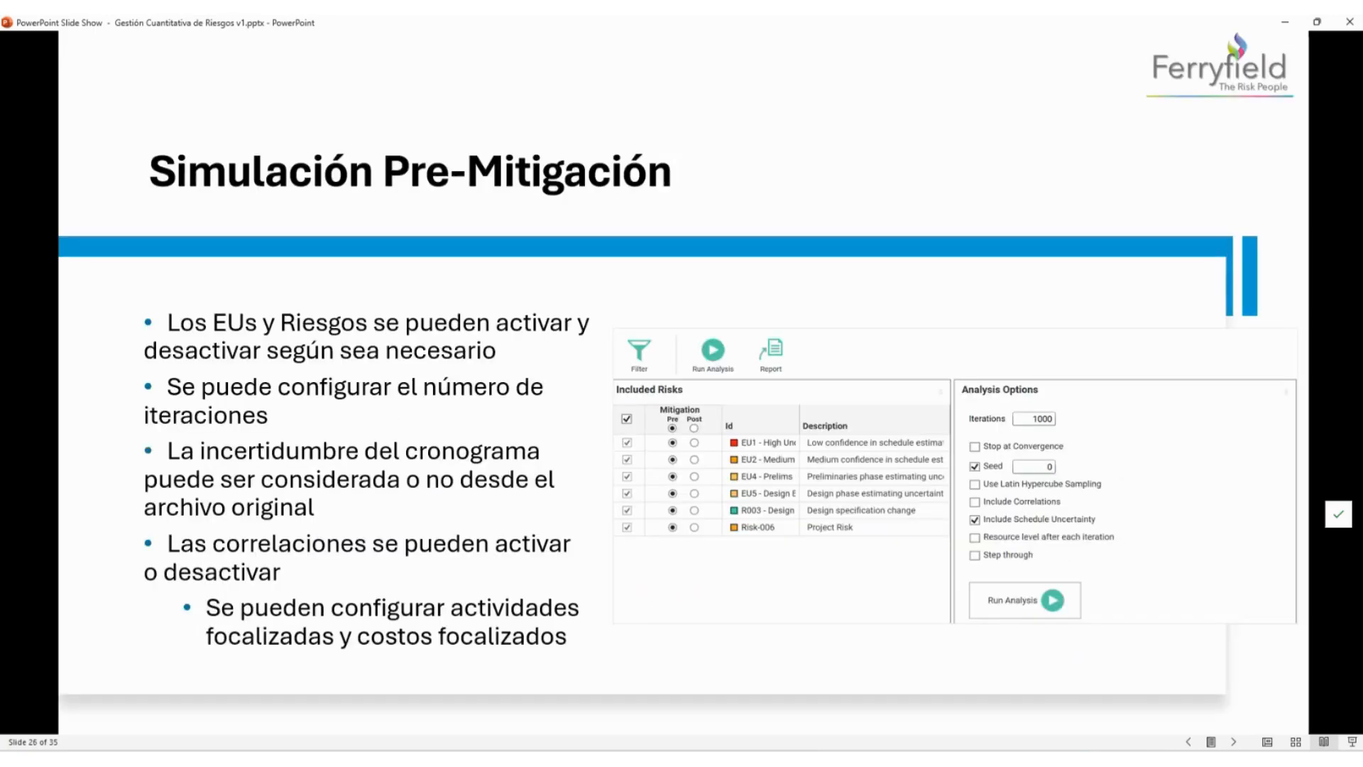
key(Right)
key(Right)
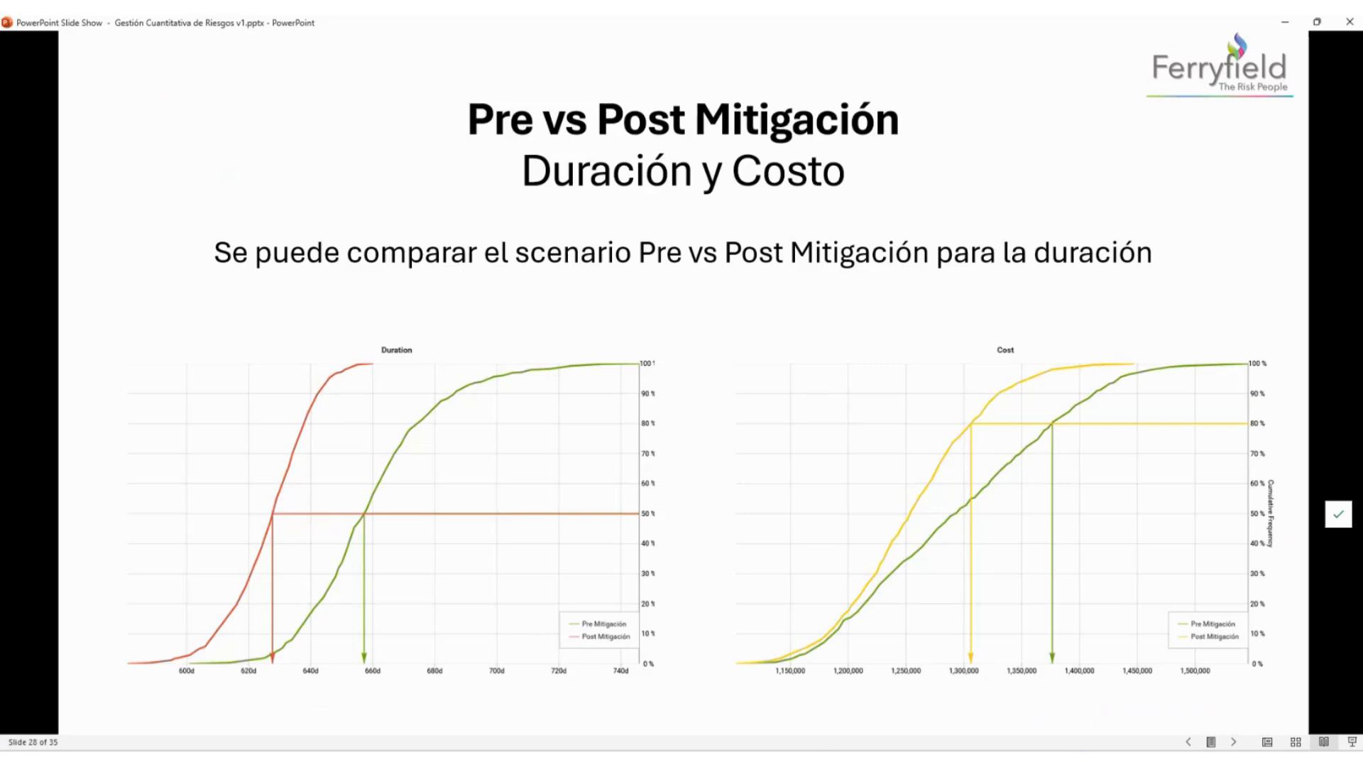
key(Right)
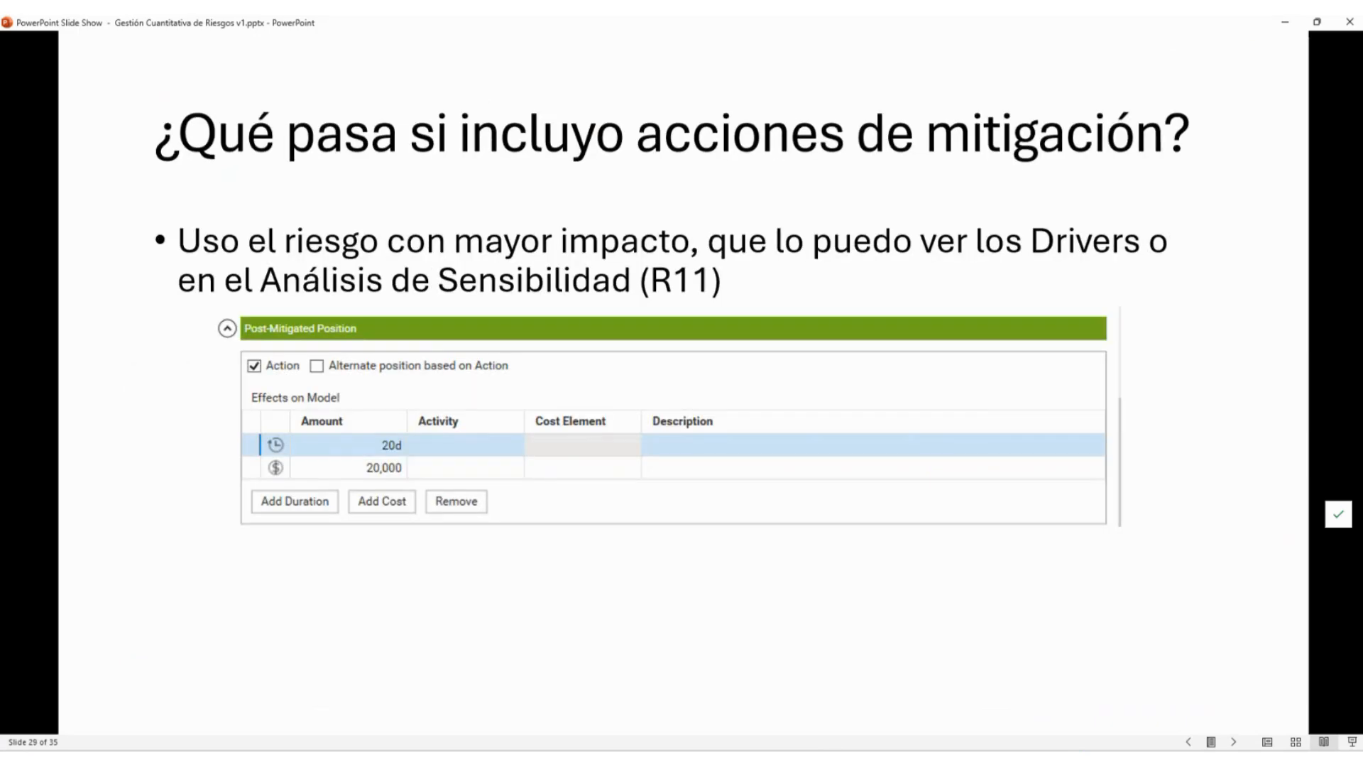
key(Right)
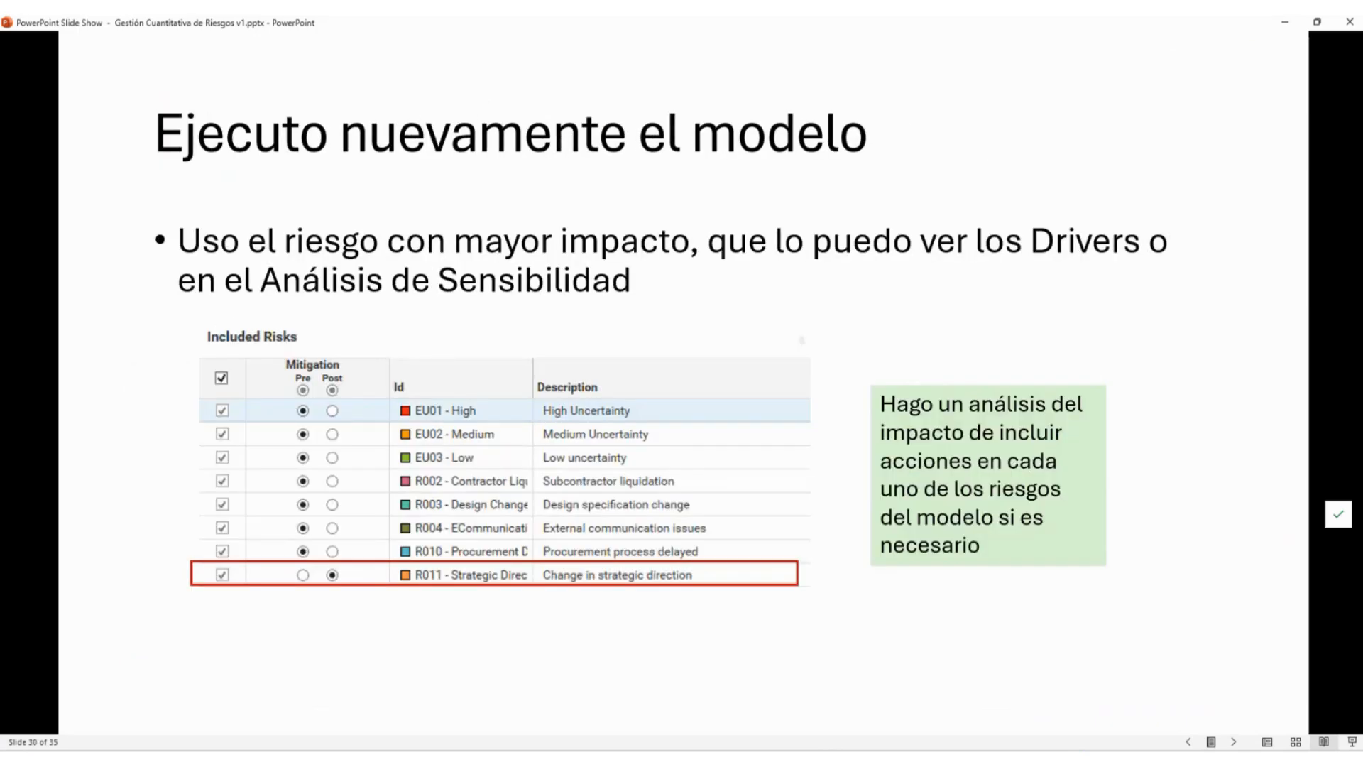
key(Right)
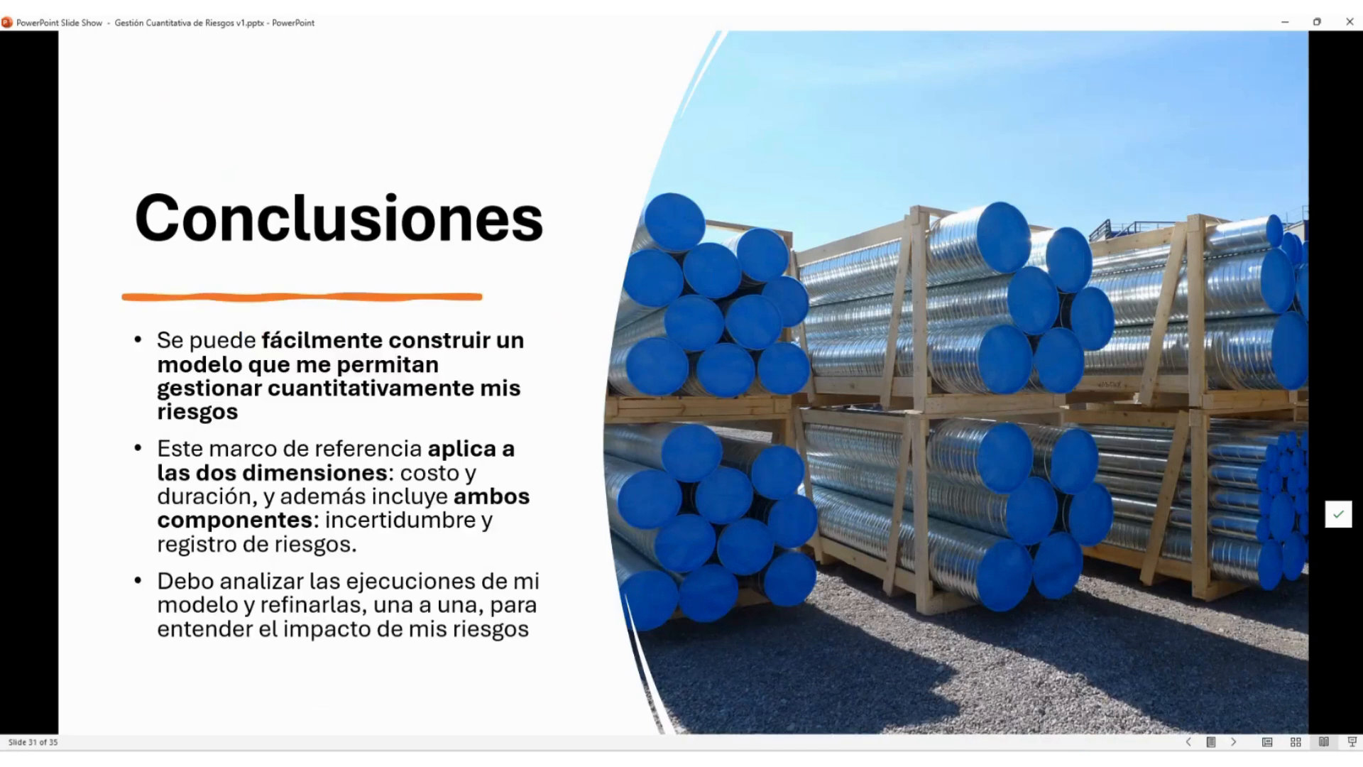